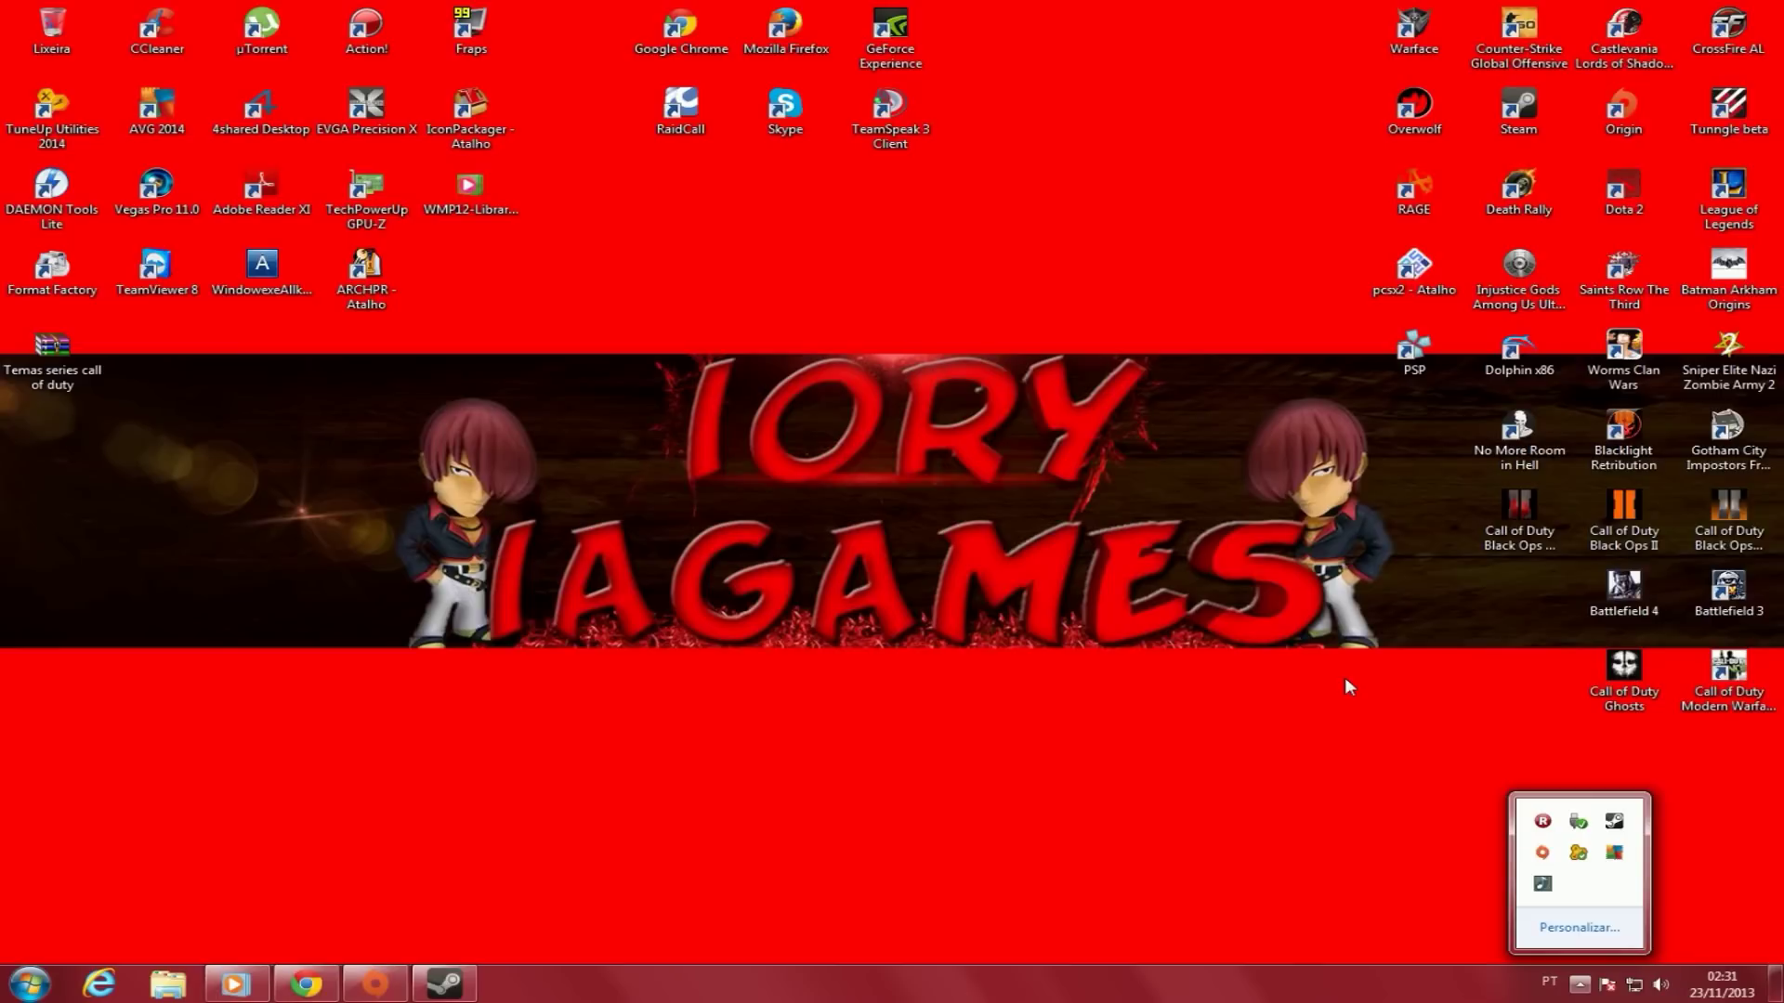
- Switch to Chrome and look through the gaming Facebook page's cover, posts and admin panel
left_click(1336, 665)
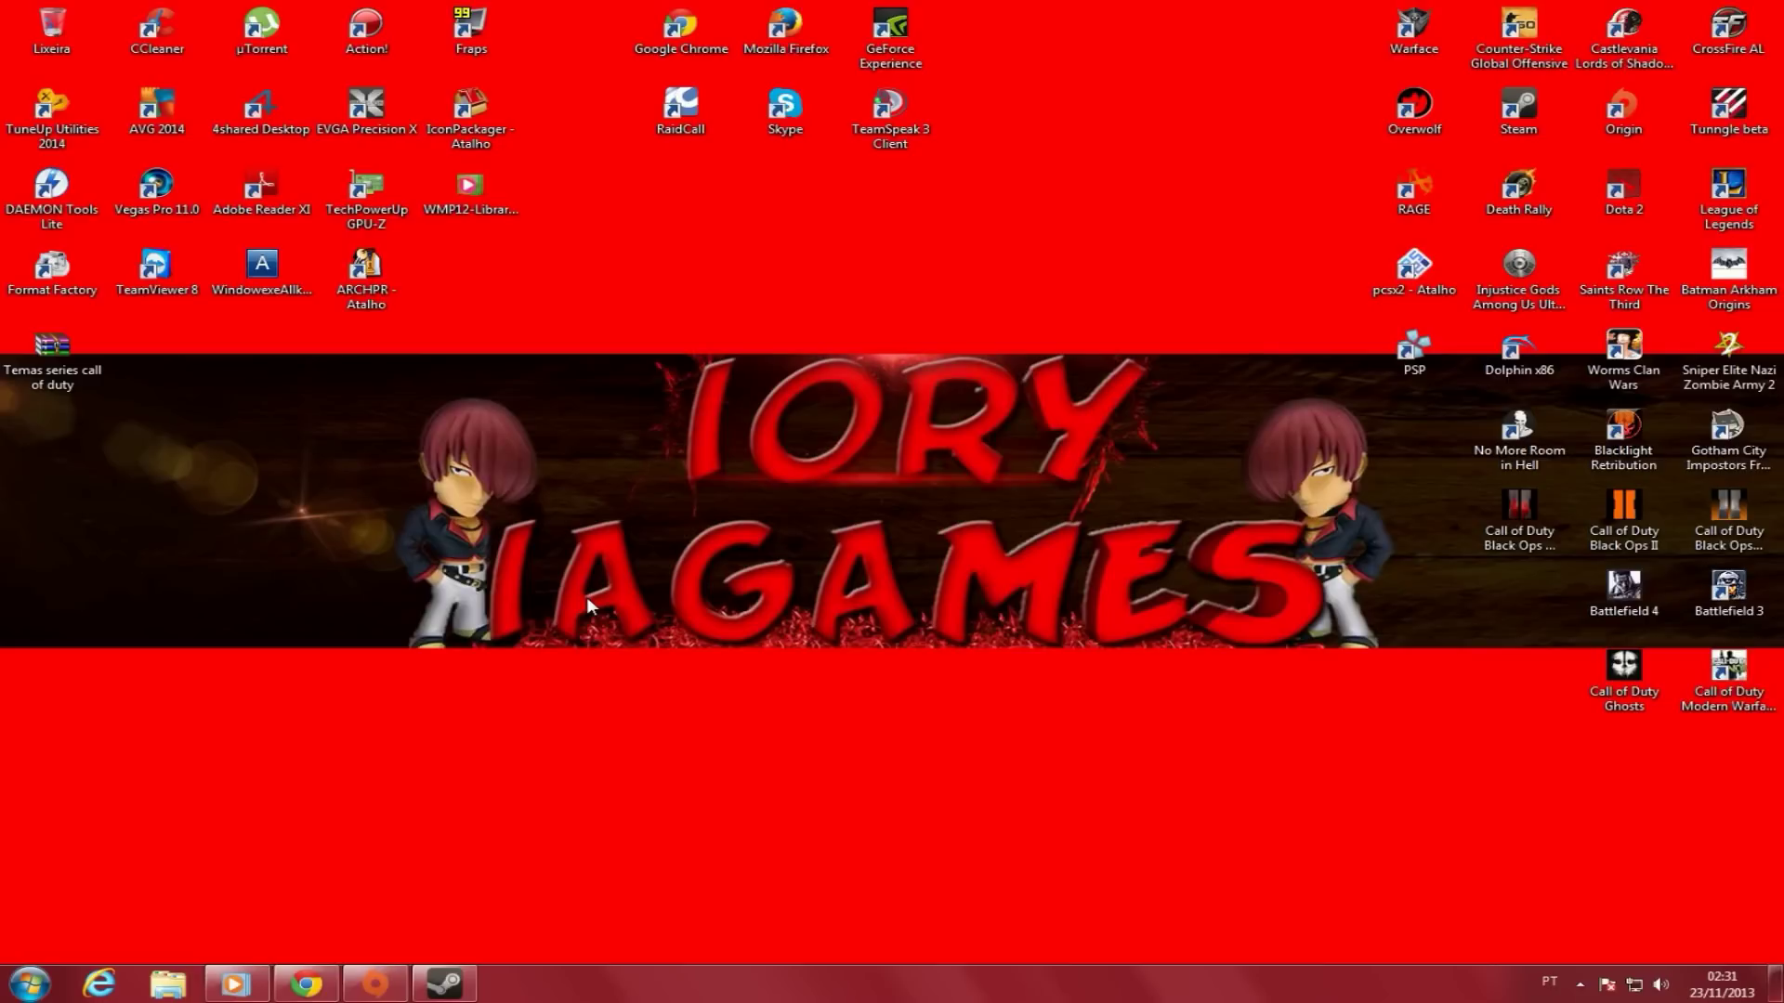
left_click(307, 982)
scroll(59, 438, "down", 5)
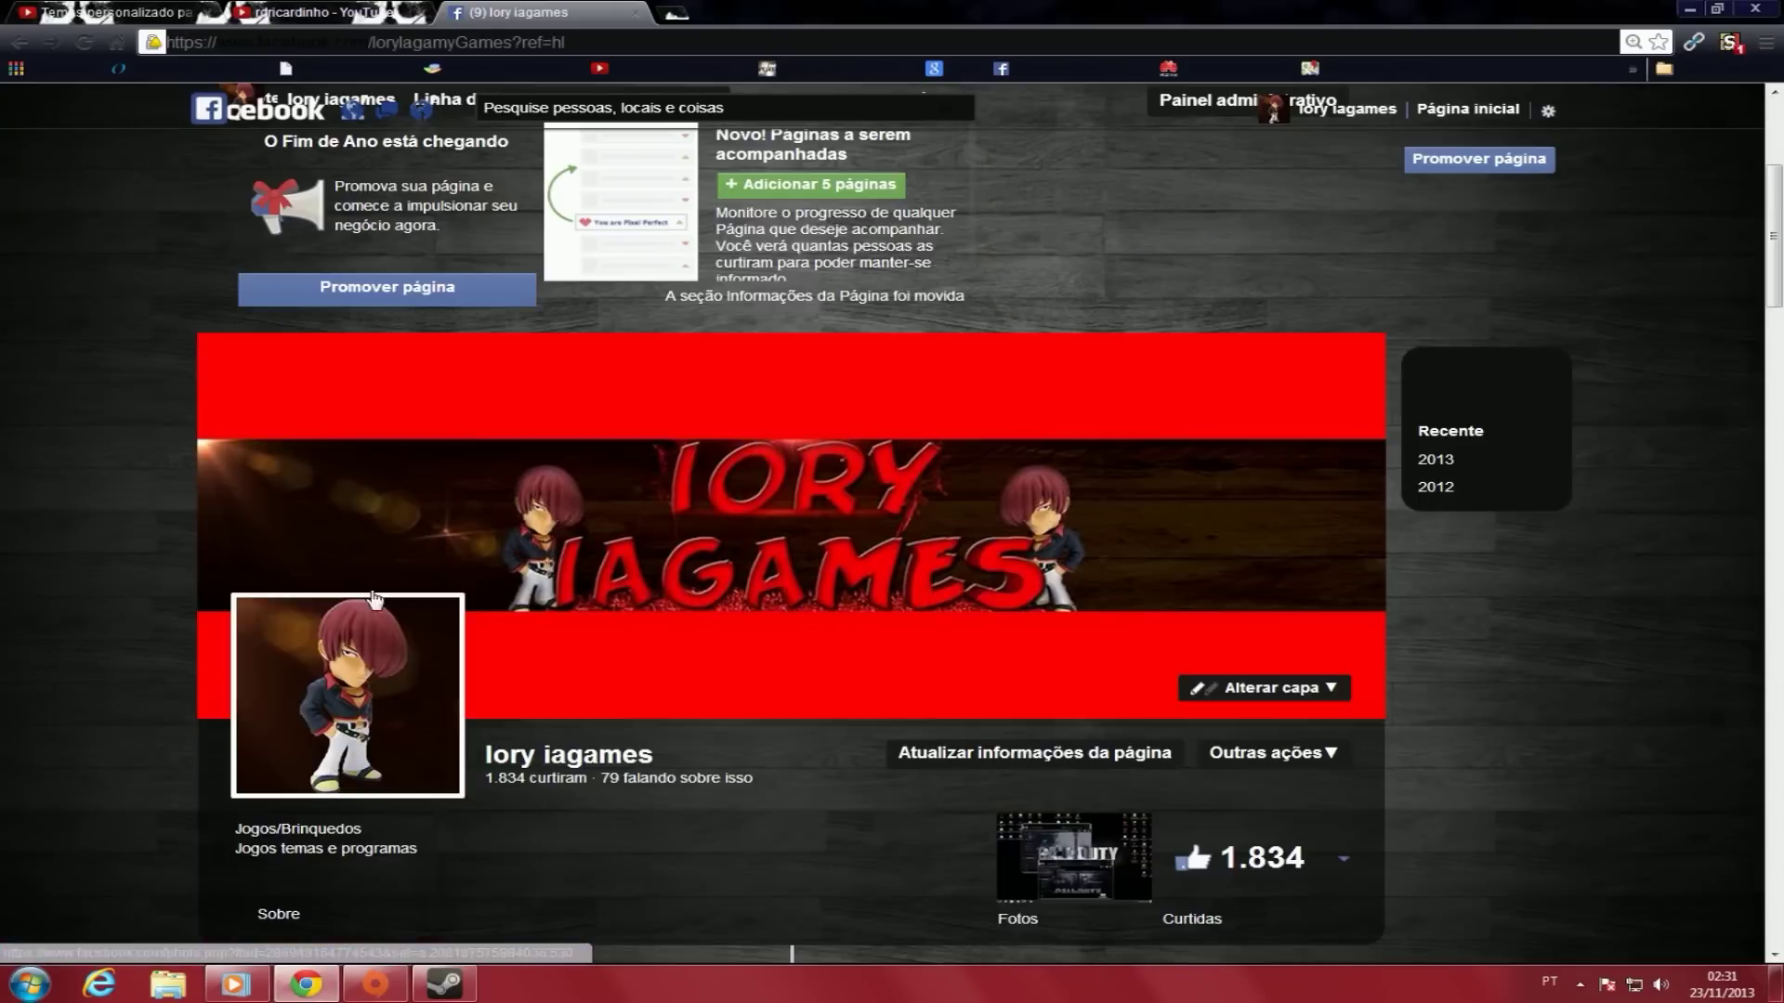
scroll(58, 437, "up", 5)
scroll(58, 438, "down", 5)
scroll(58, 442, "down", 7)
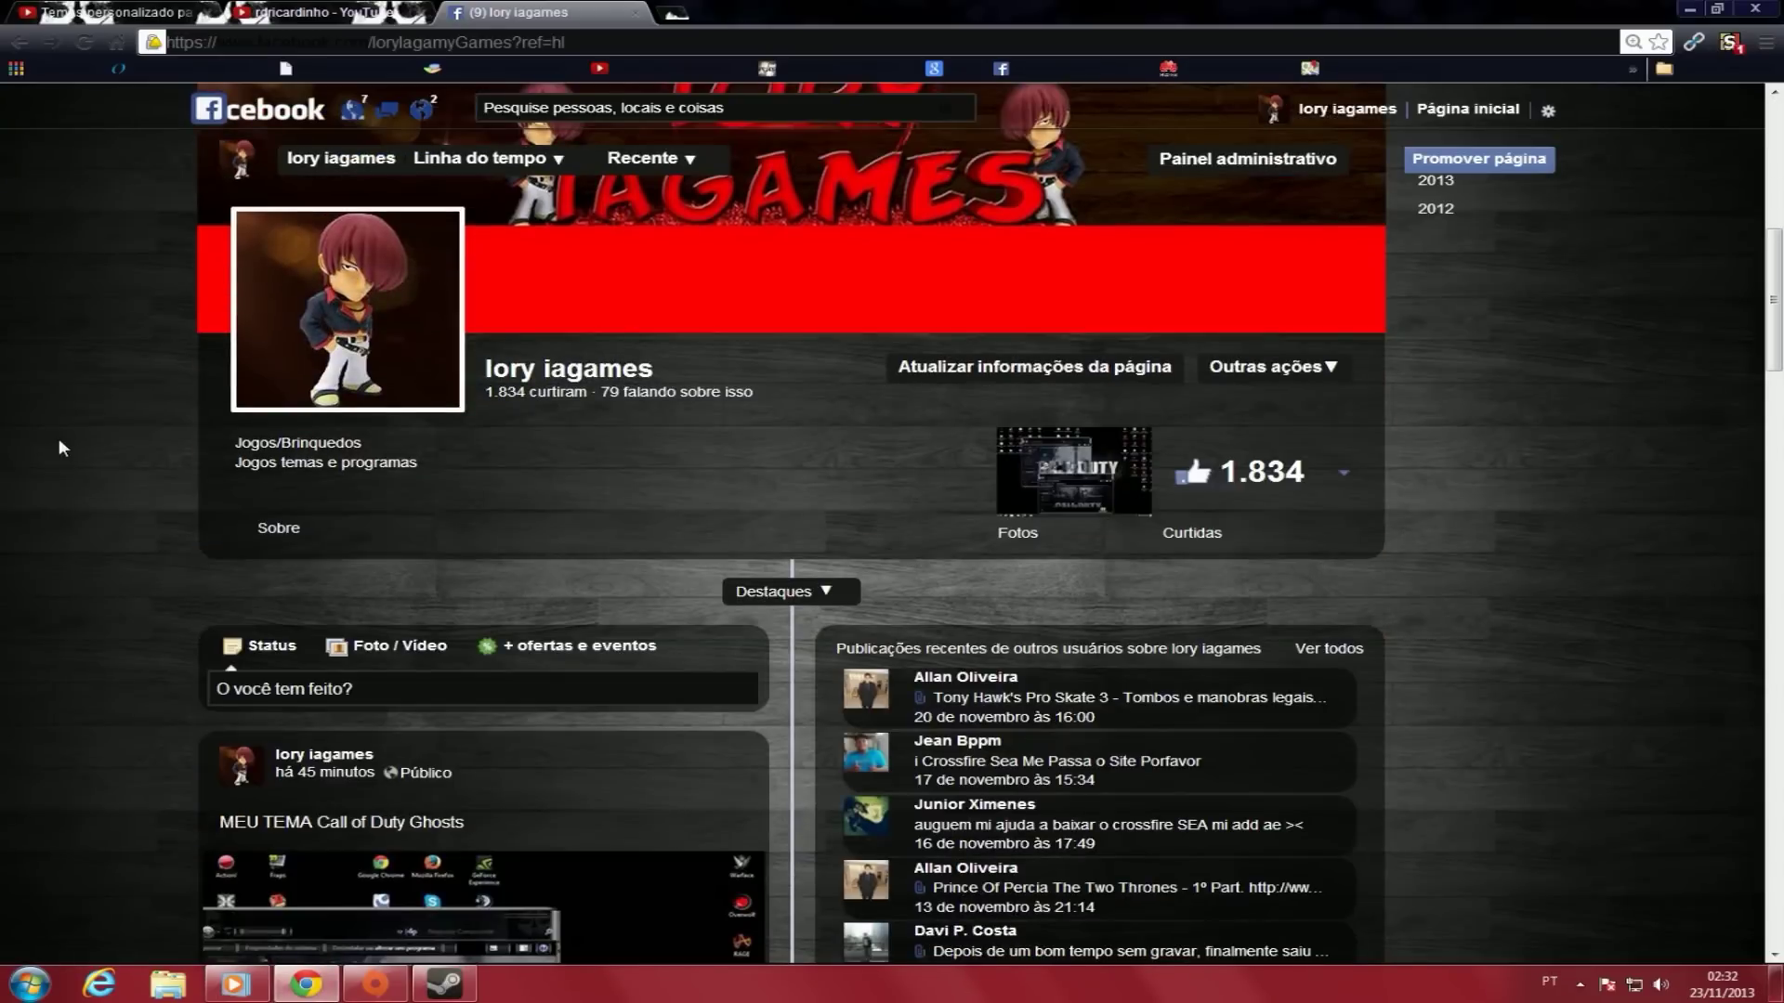
scroll(59, 449, "down", 5)
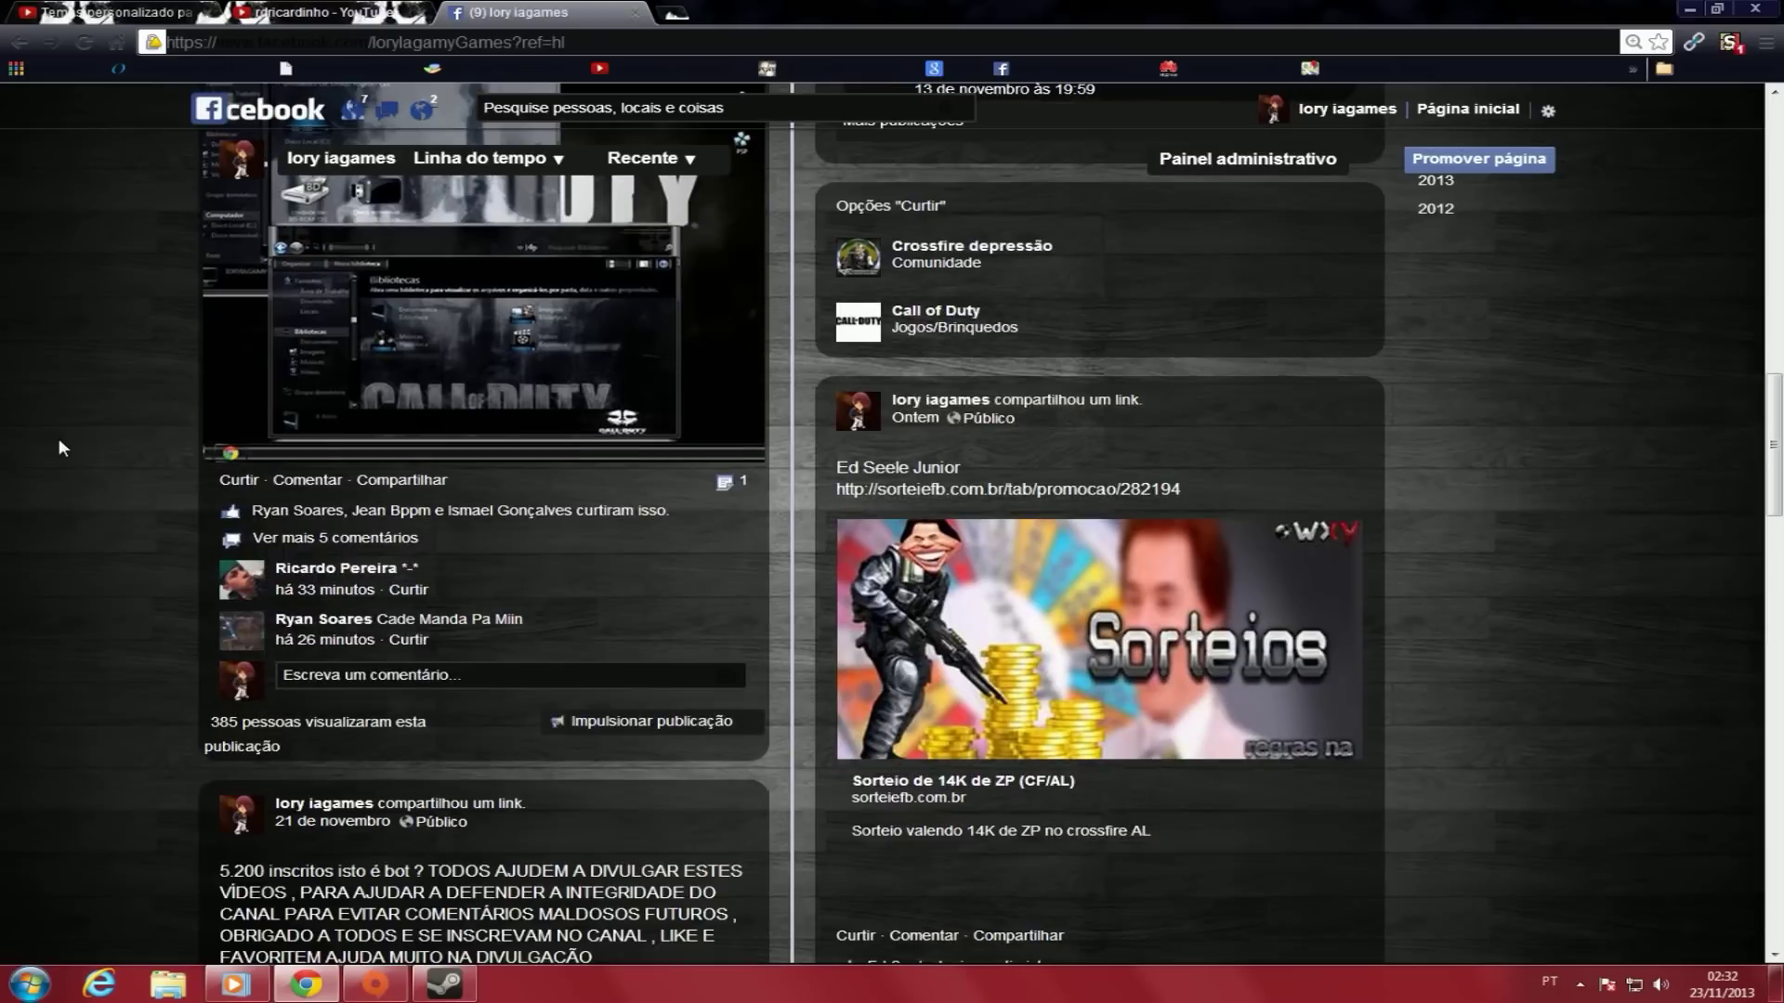
scroll(58, 439, "down", 3)
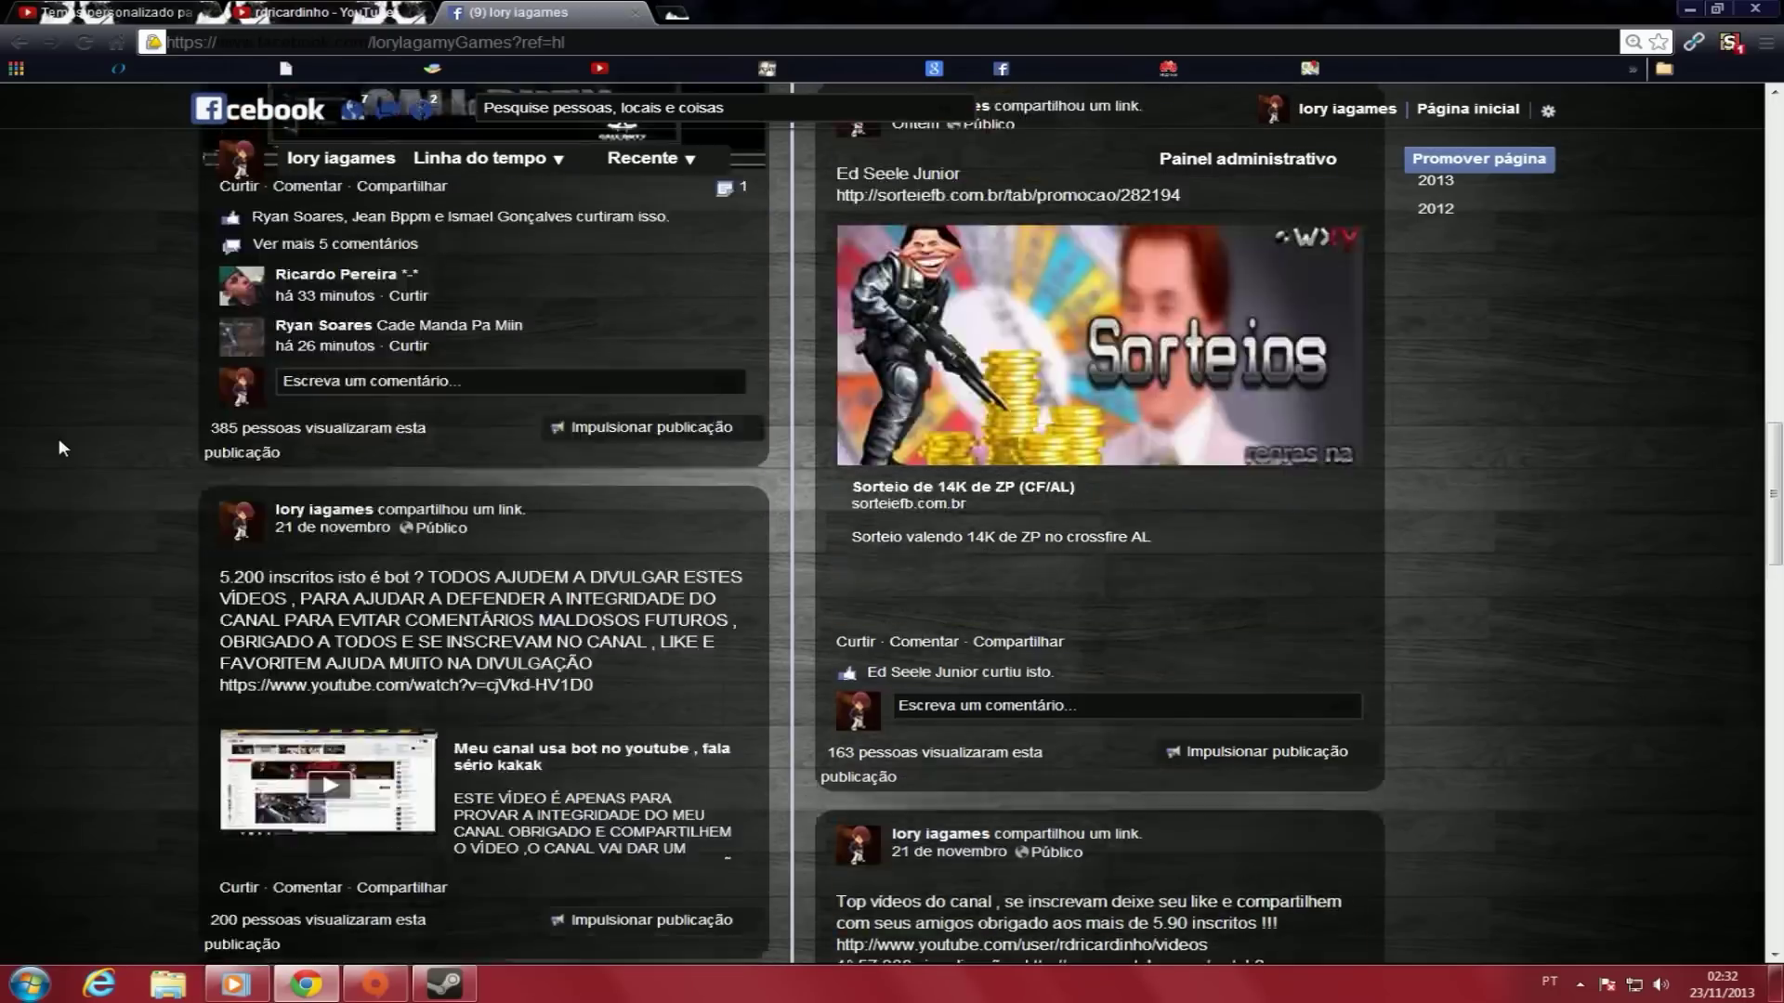
scroll(59, 440, "up", 7)
scroll(59, 448, "up", 11)
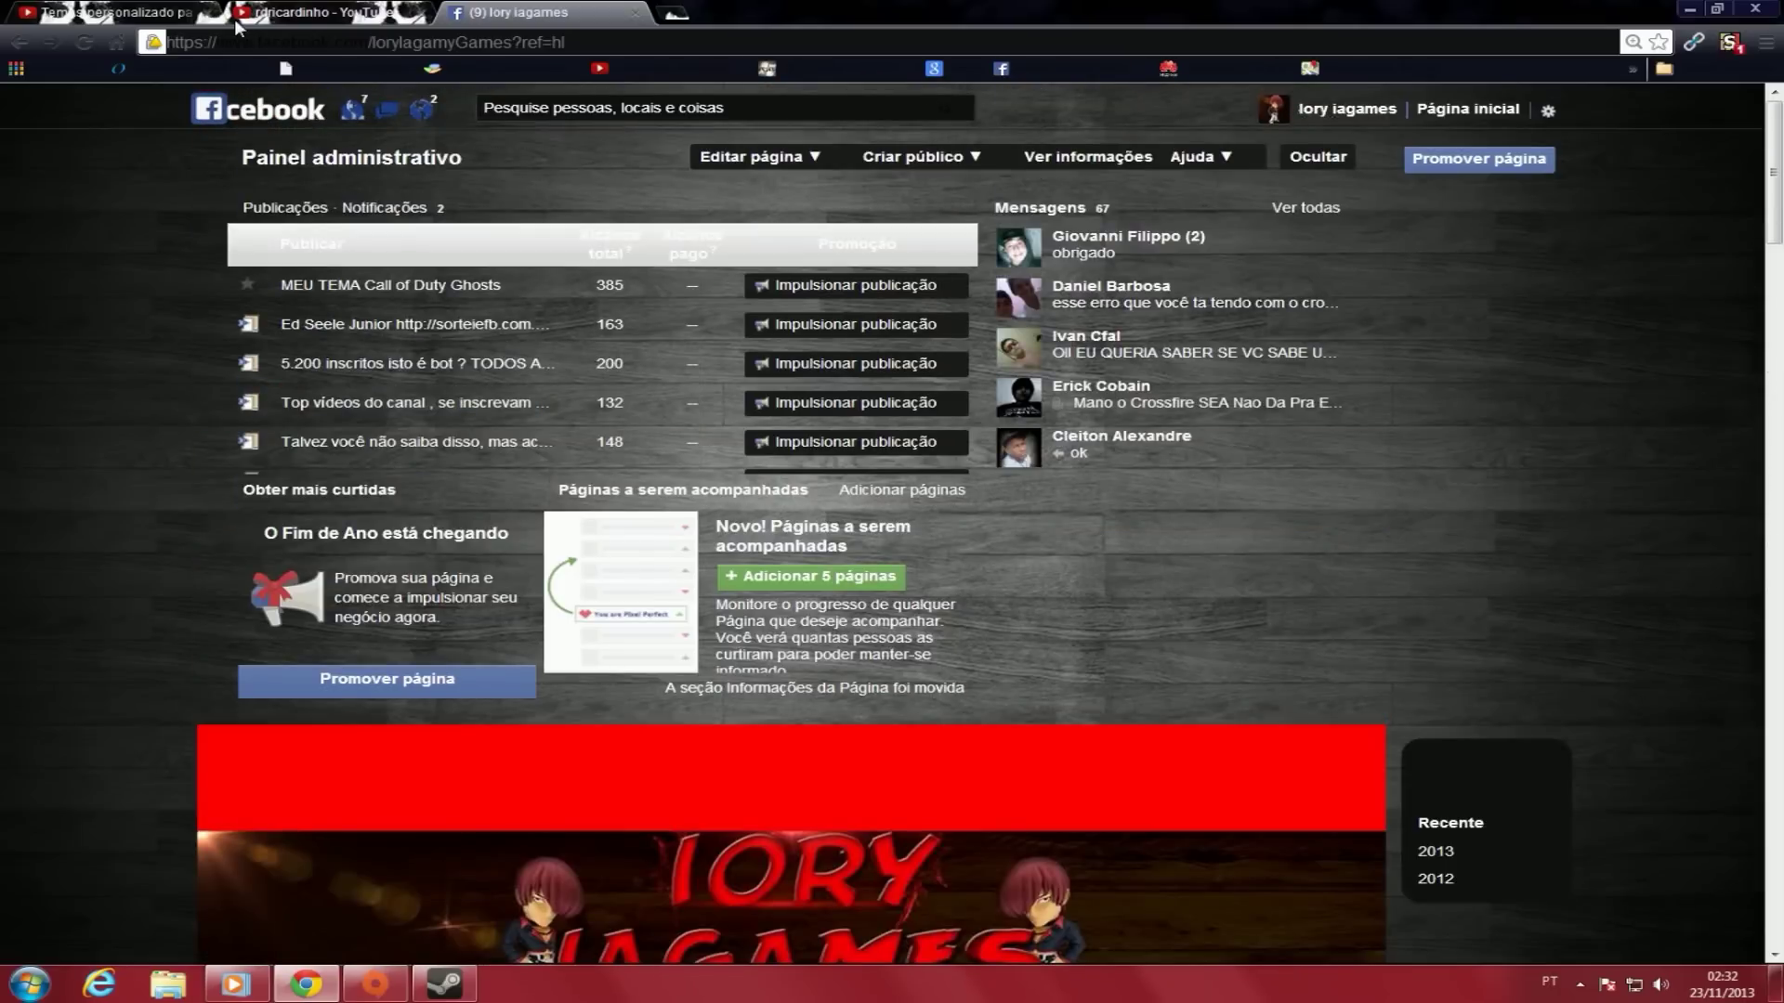
- View the rdricardinho YouTube channel and its Windows 7 custom themes video, and minimize the browser
left_click(302, 9)
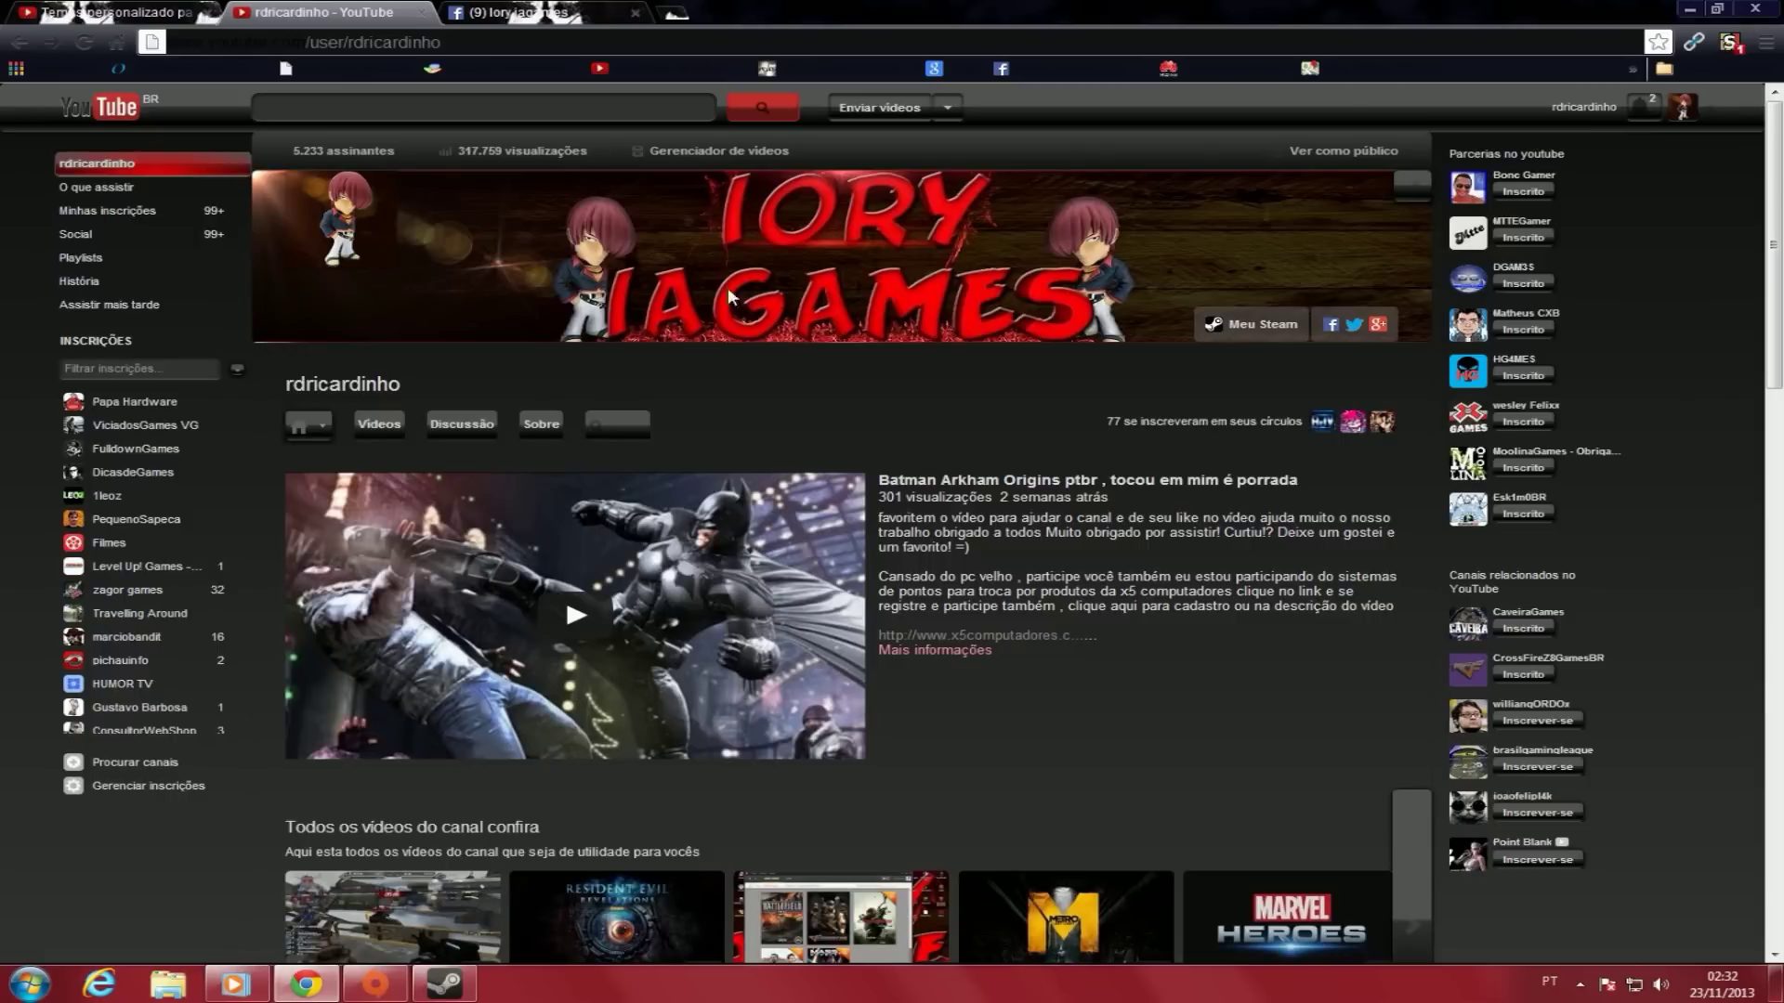
scroll(1096, 484, "down", 3)
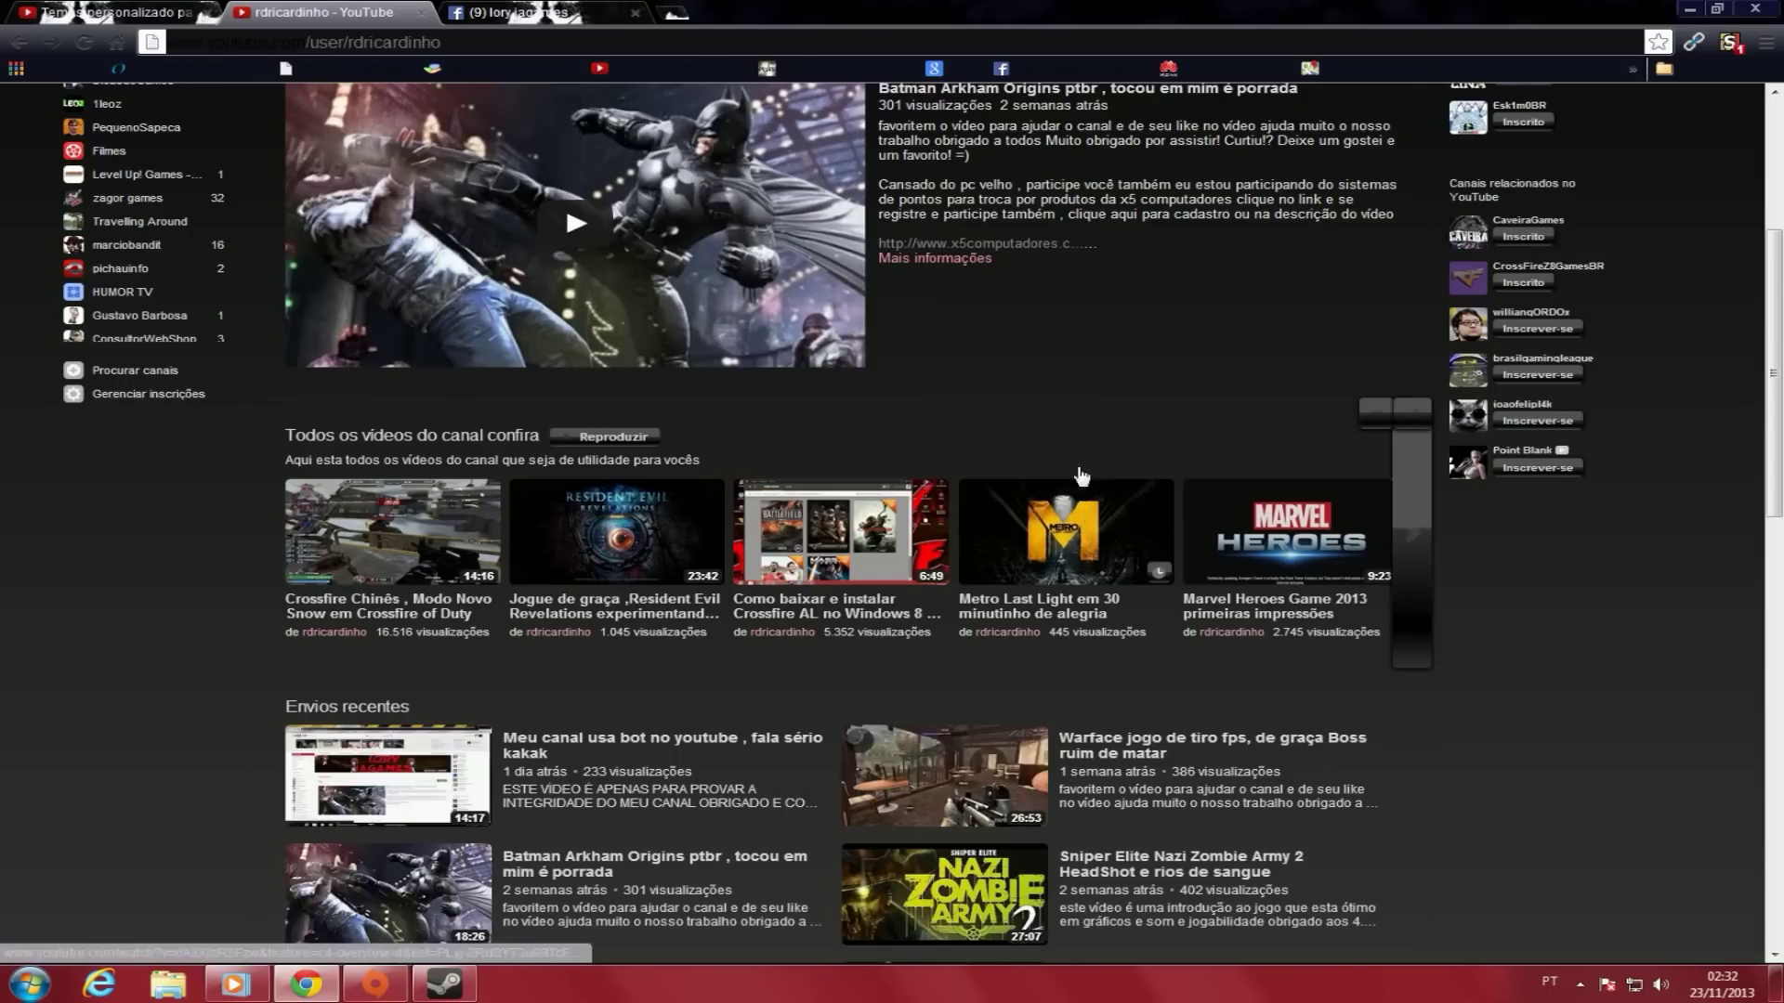
scroll(1094, 515, "up", 3)
left_click(111, 12)
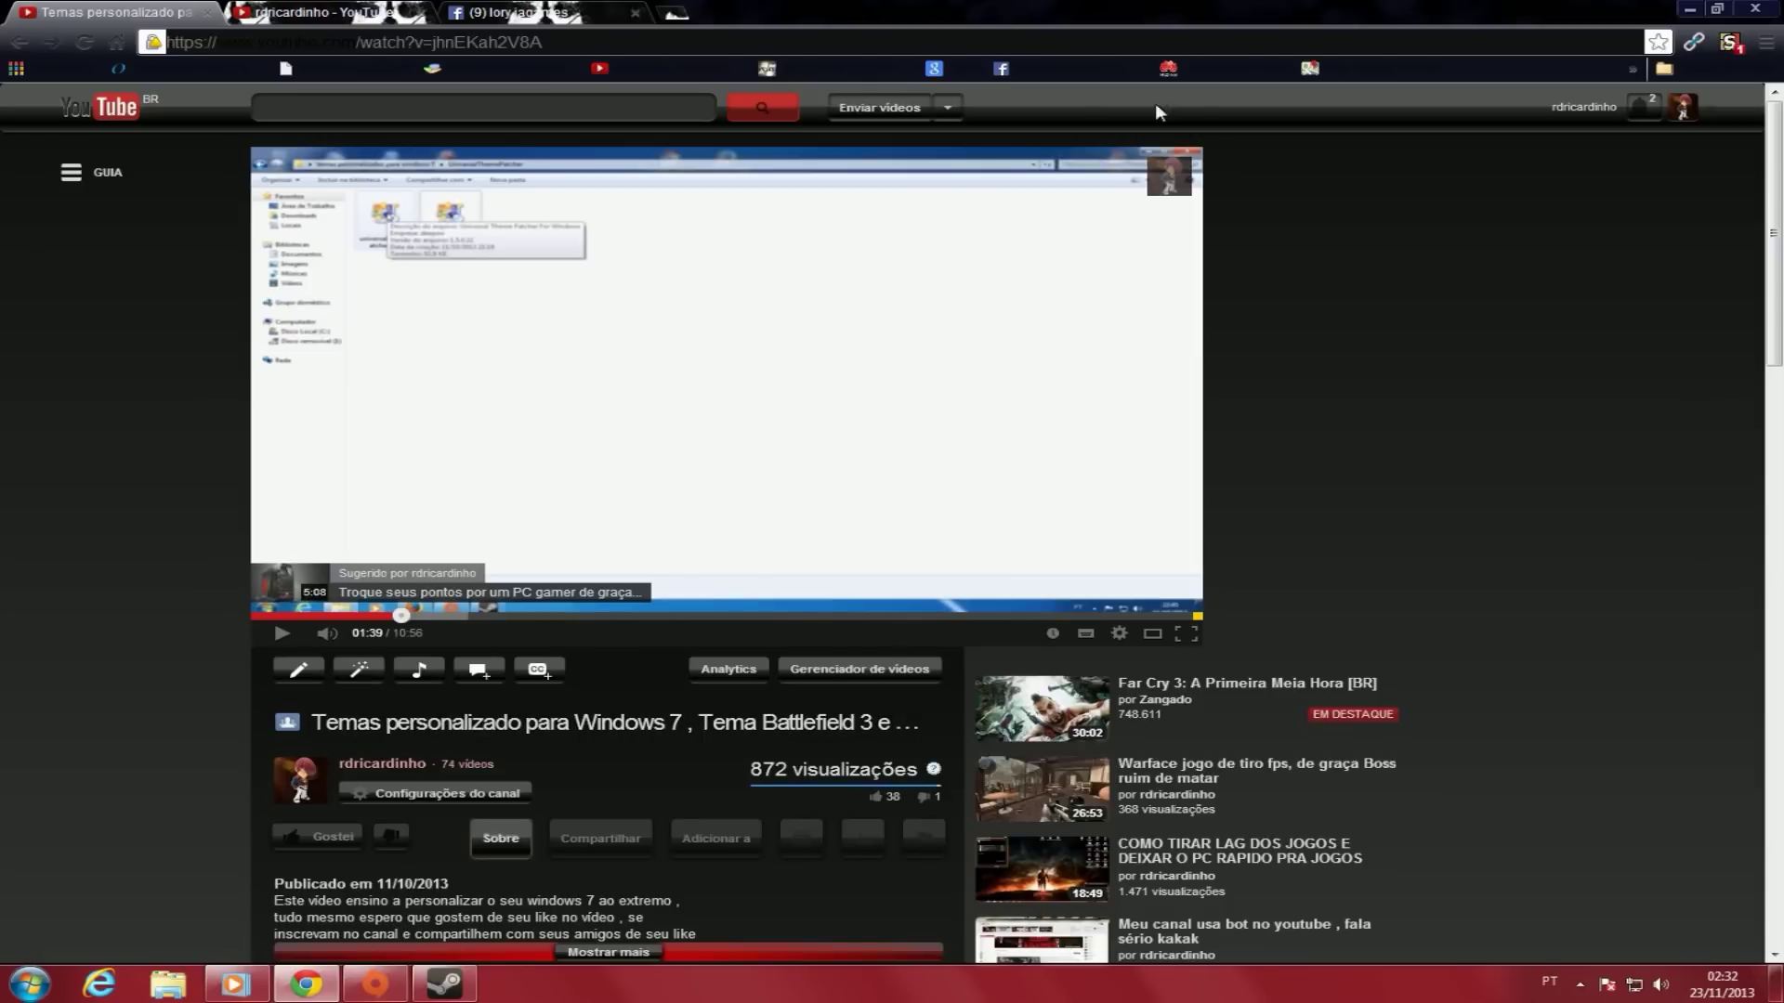
left_click(1684, 8)
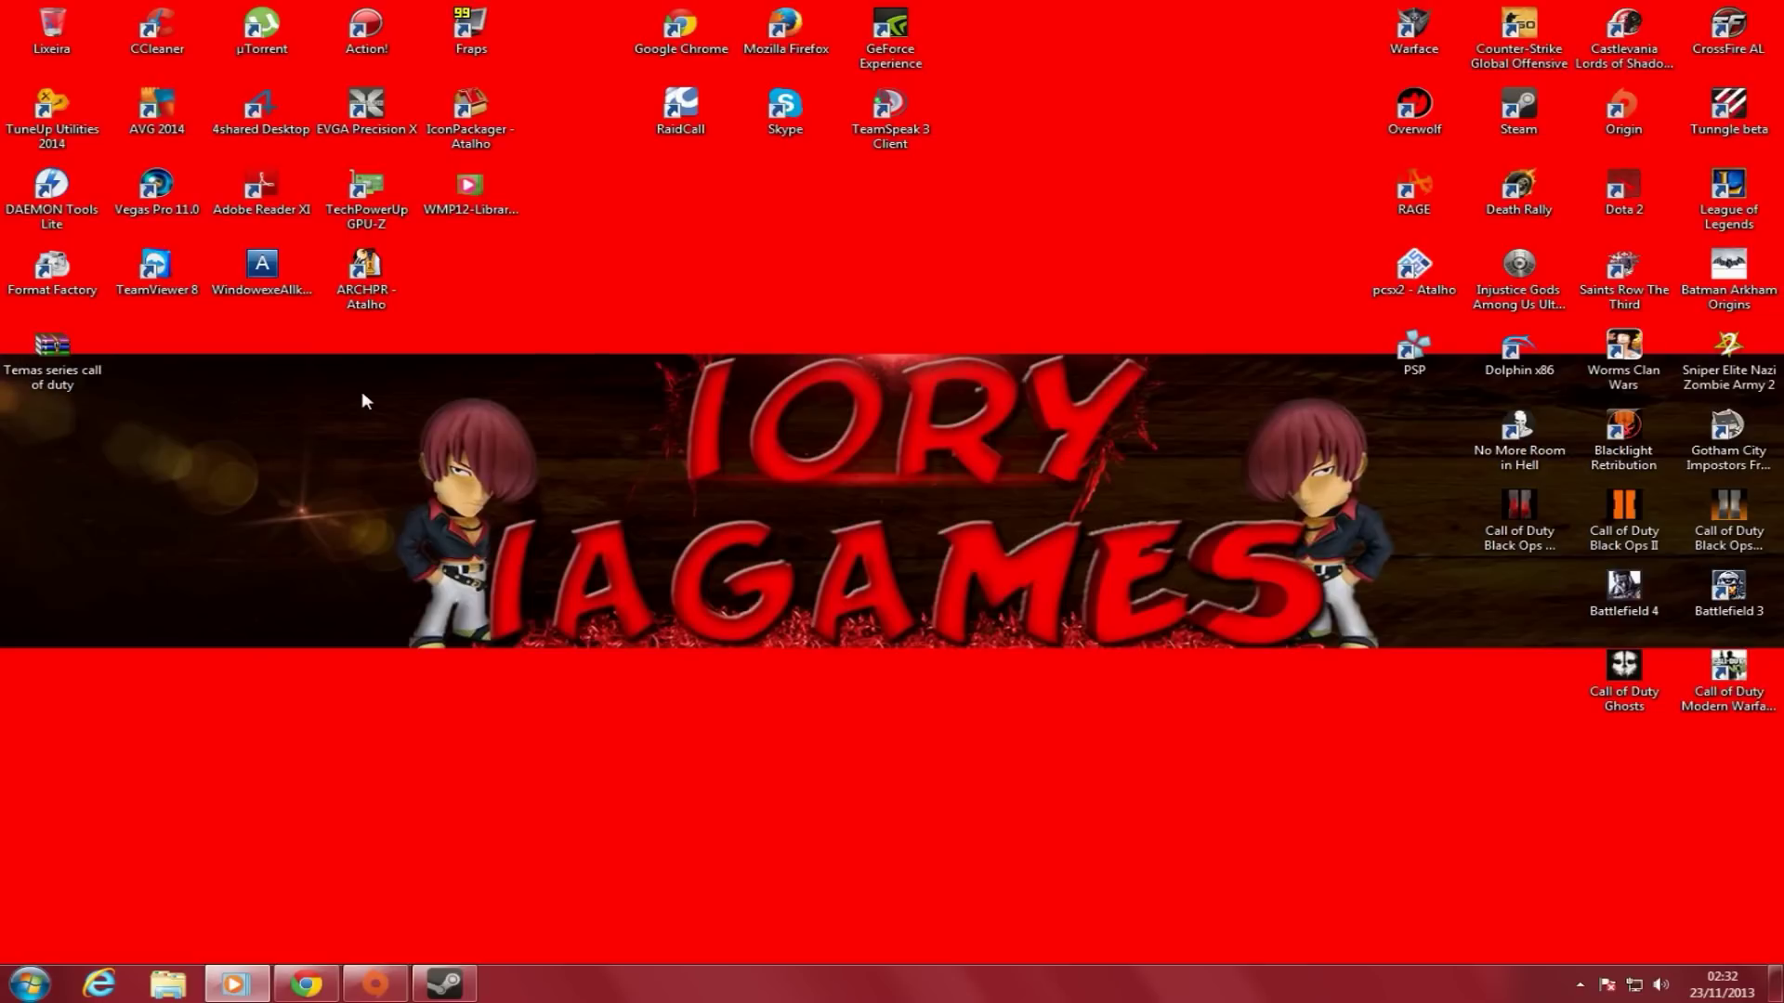
- Extract the "Temas series call of duty" archive onto the desktop
double_click(49, 372)
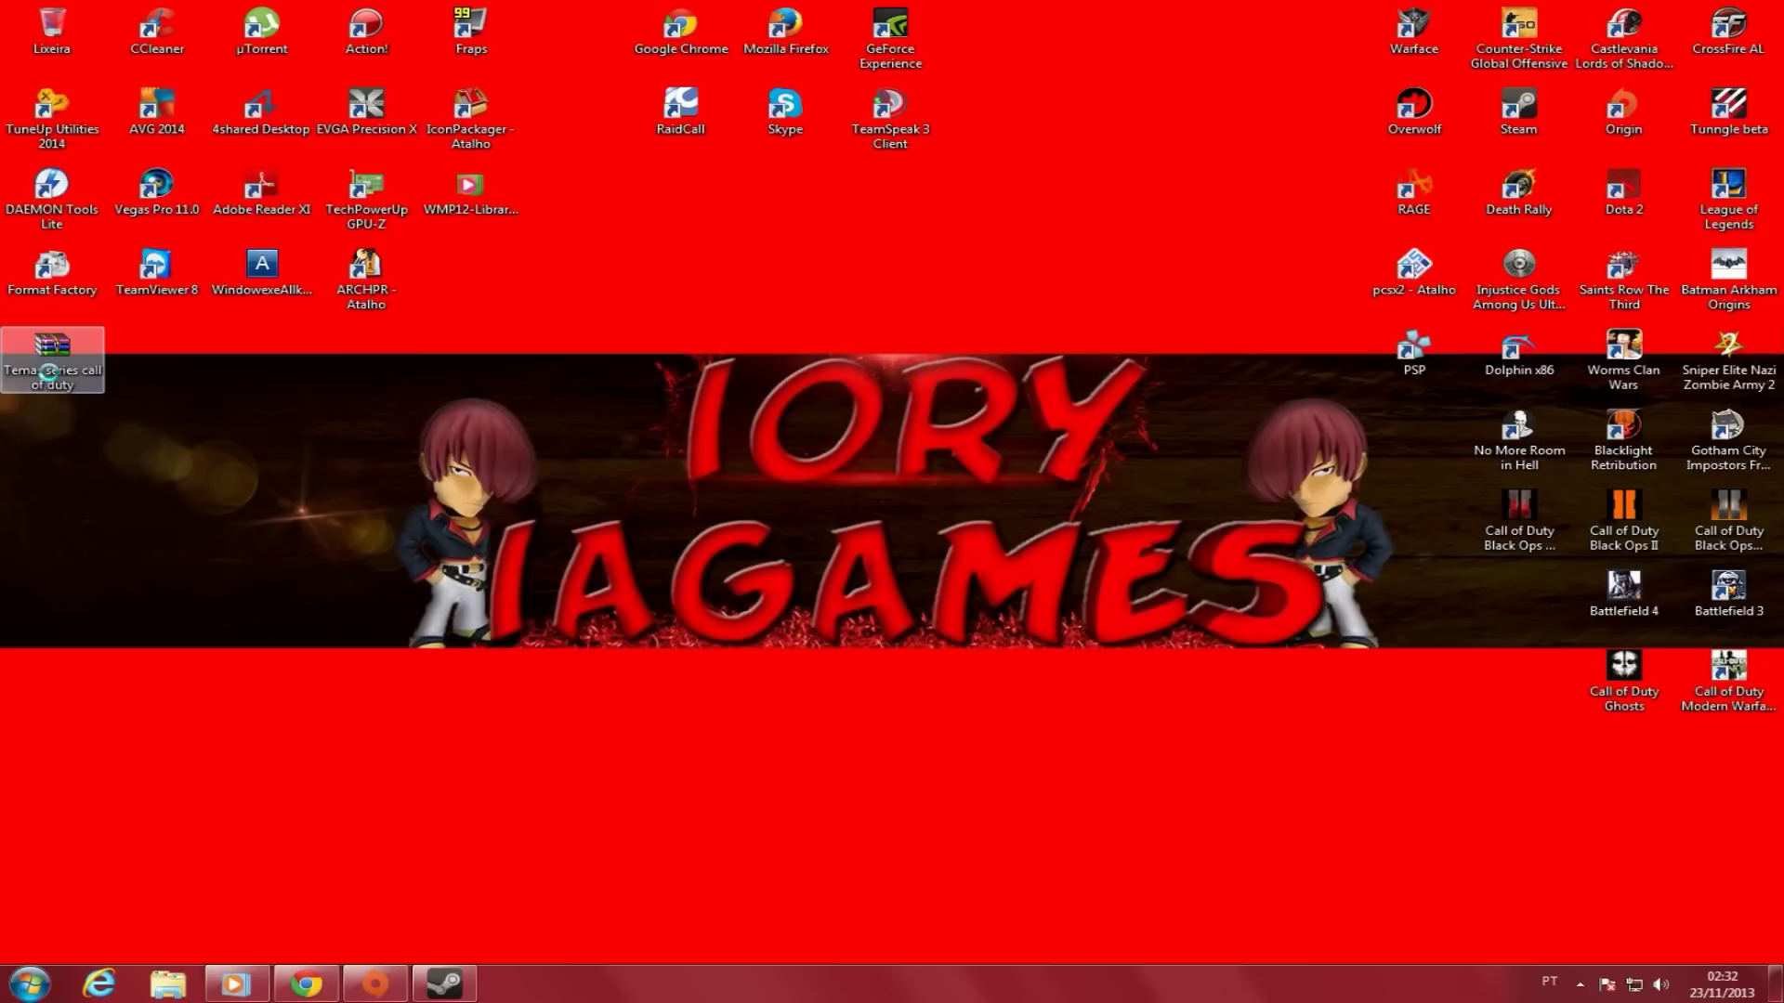
right_click(51, 376)
left_click(126, 429)
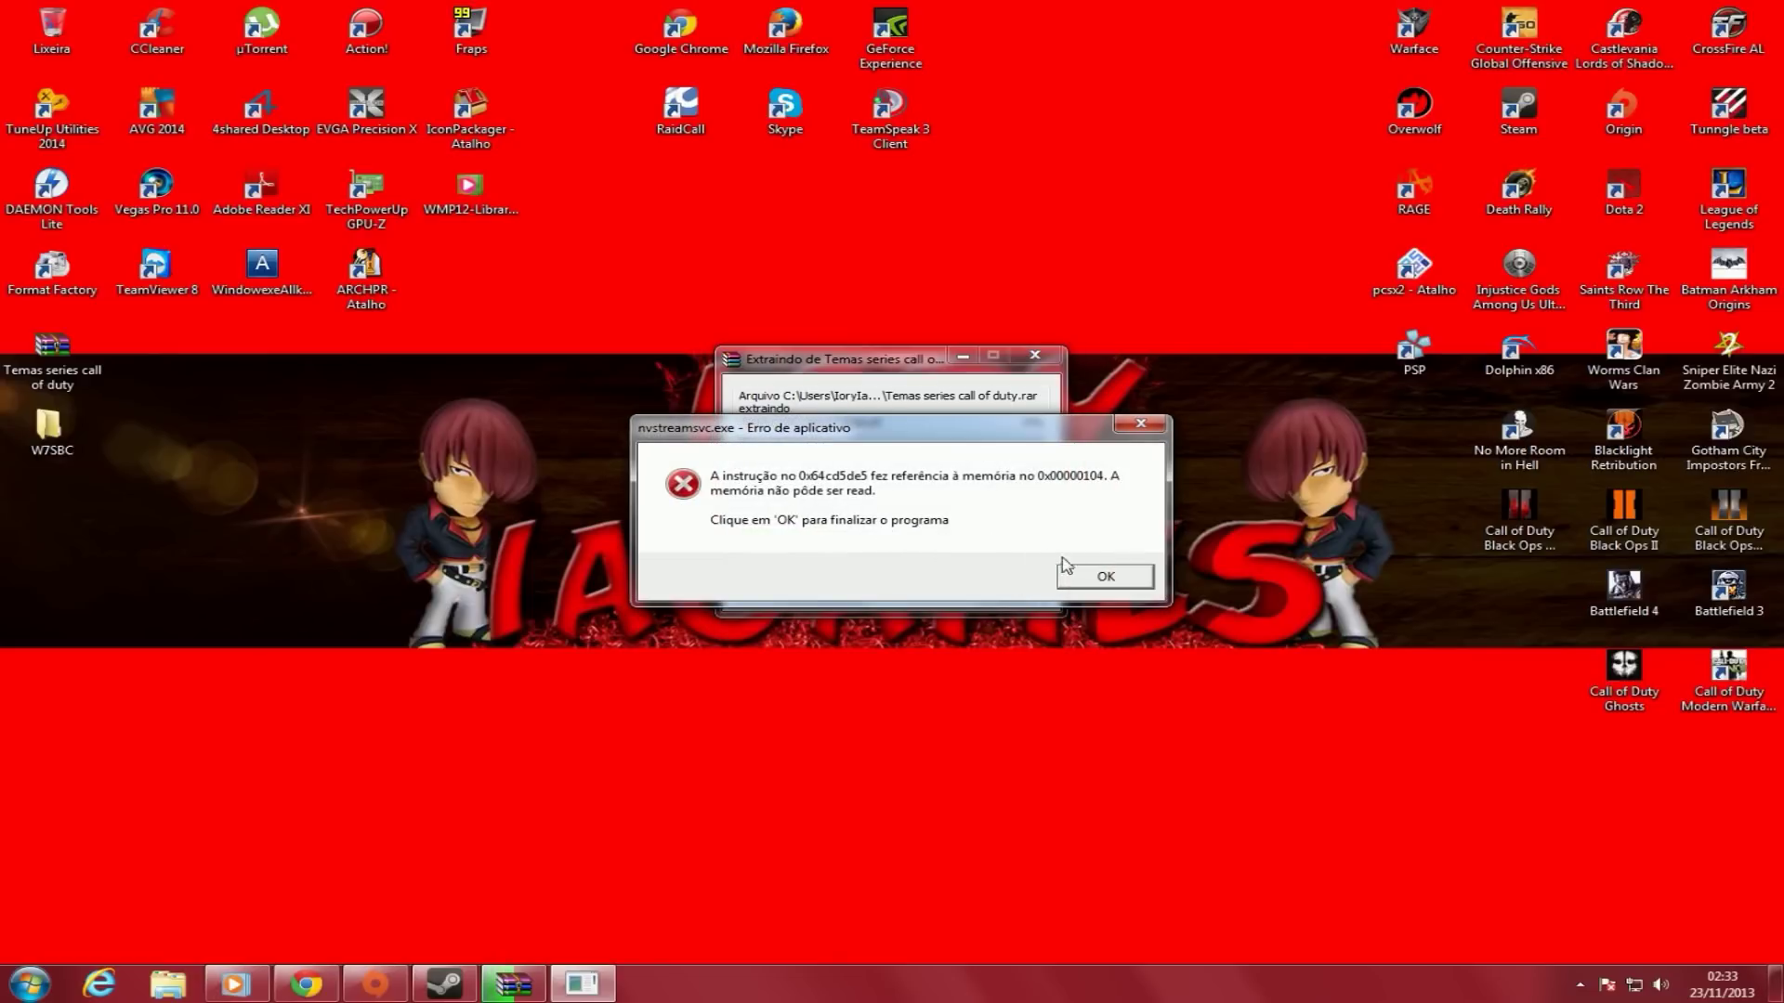
- Move the nvstreamsvc.exe error dialog out of the way of the desktop
left_click_drag(966, 433, 940, 998)
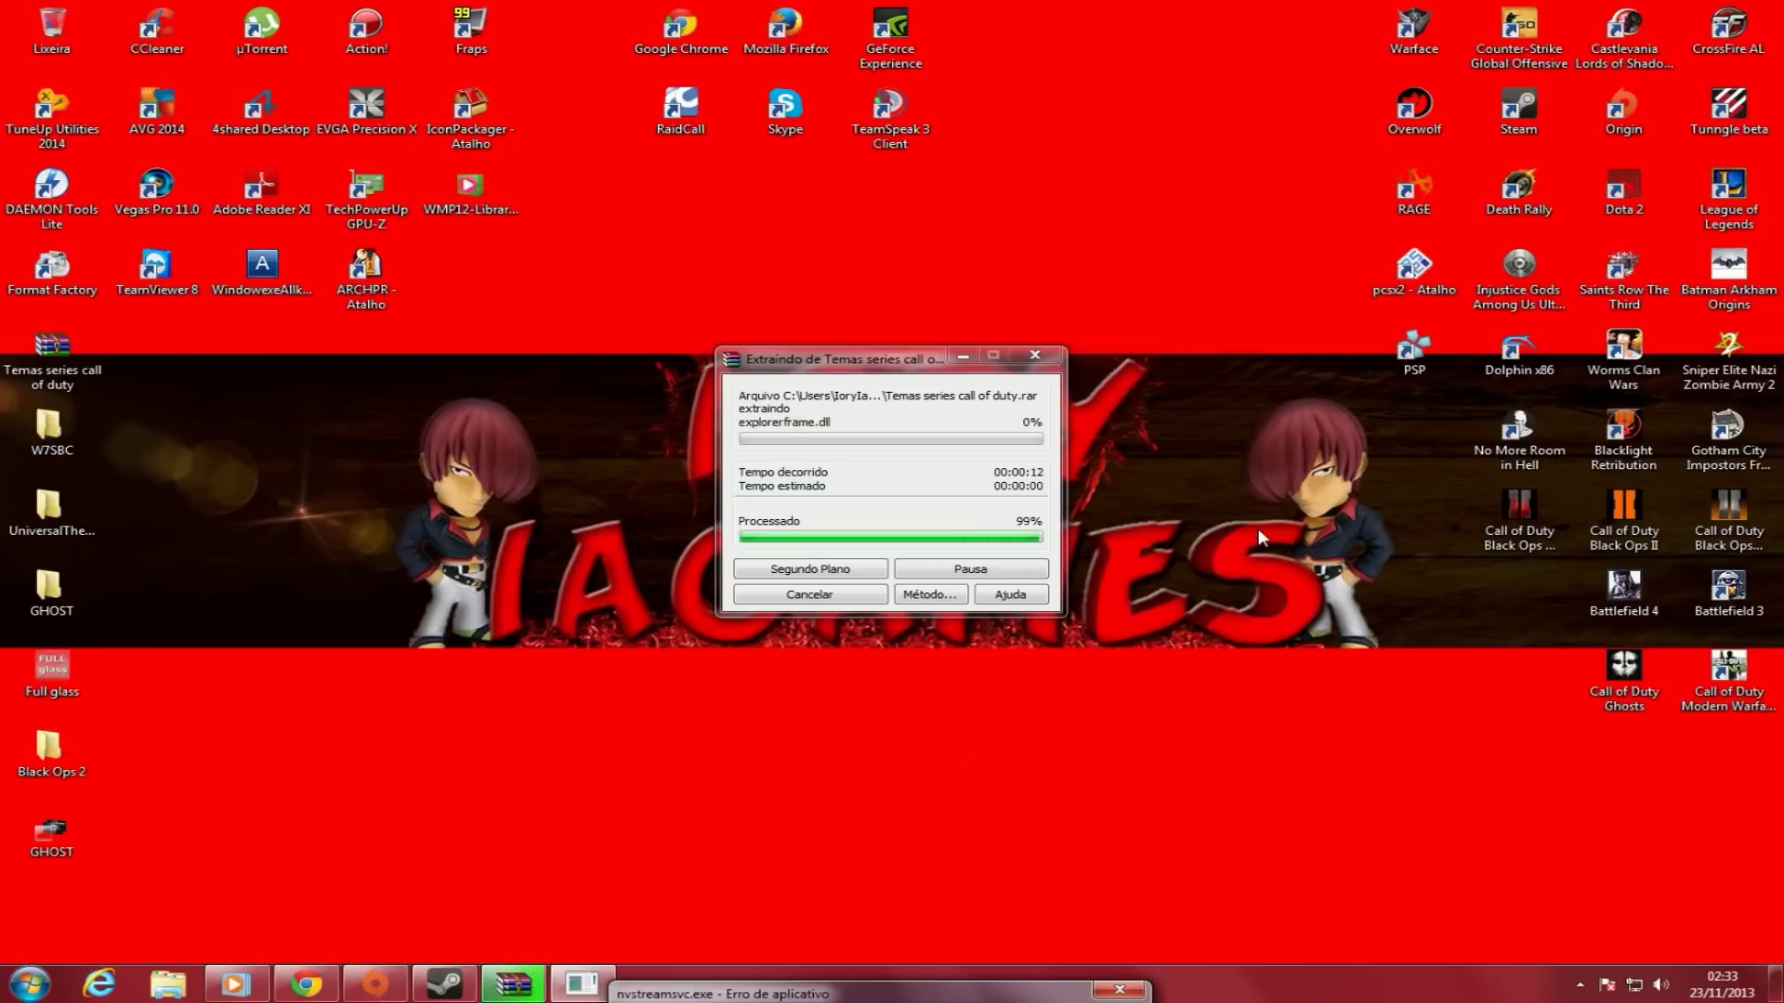
left_click_drag(855, 990, 856, 582)
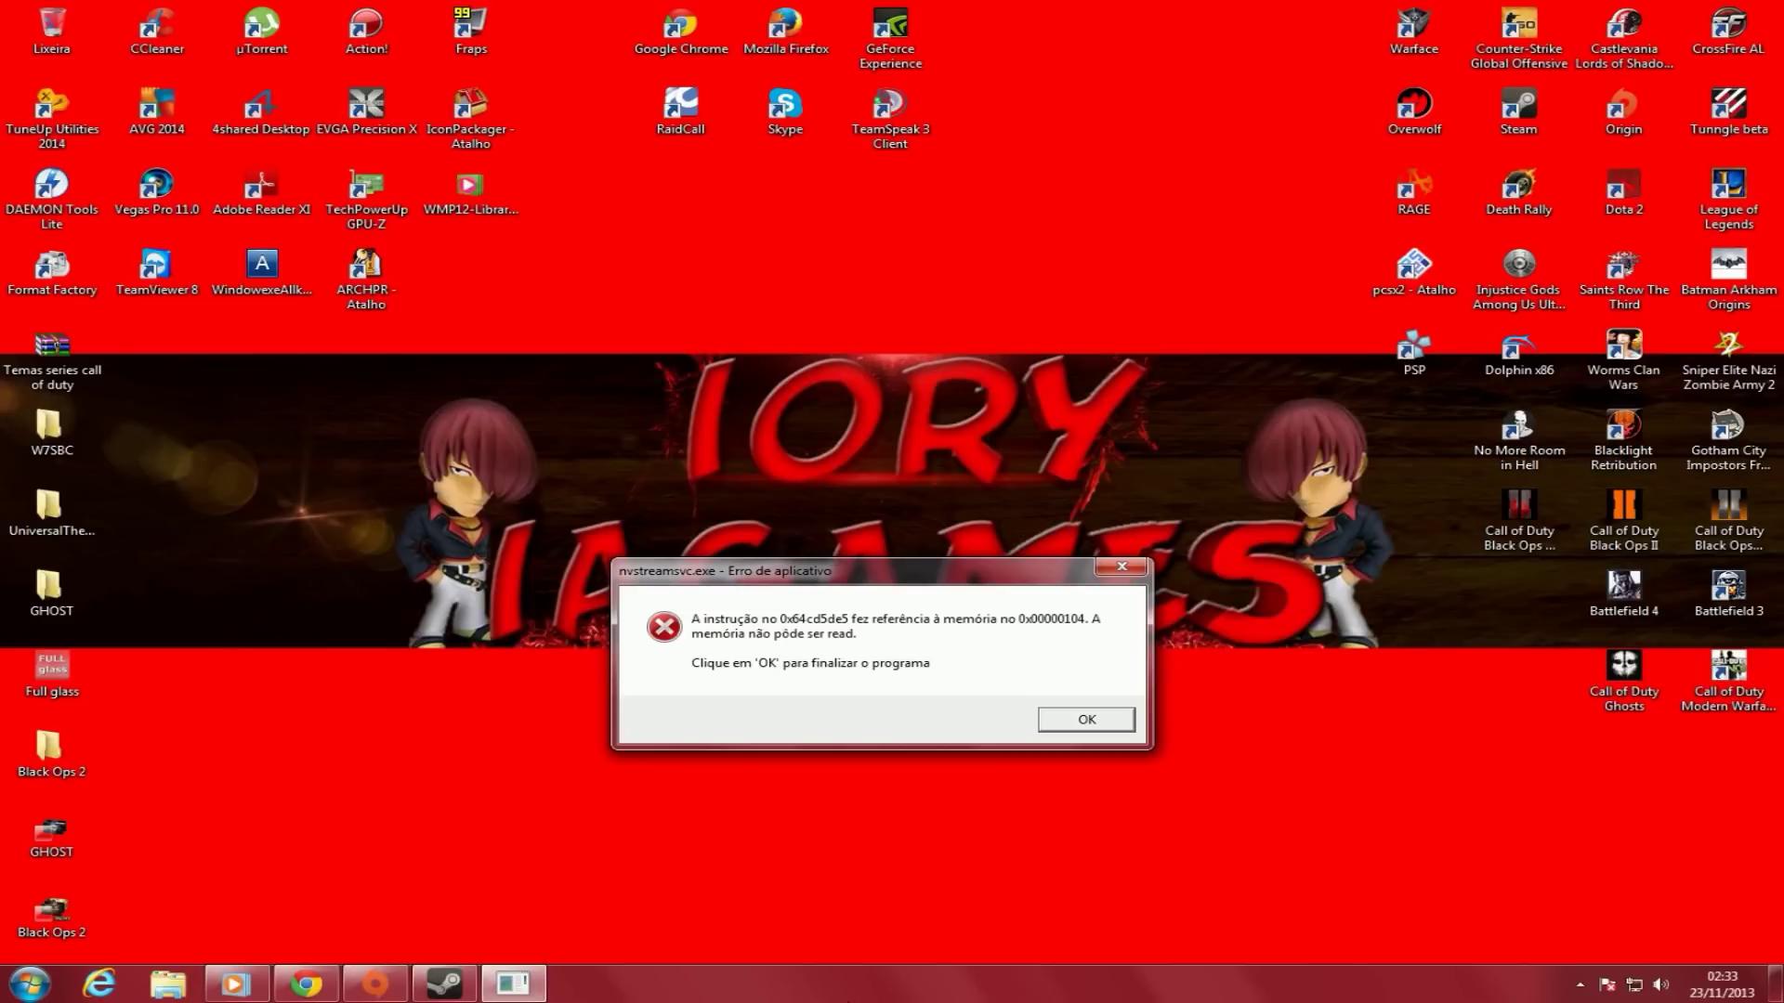
left_click_drag(892, 577, 807, 1002)
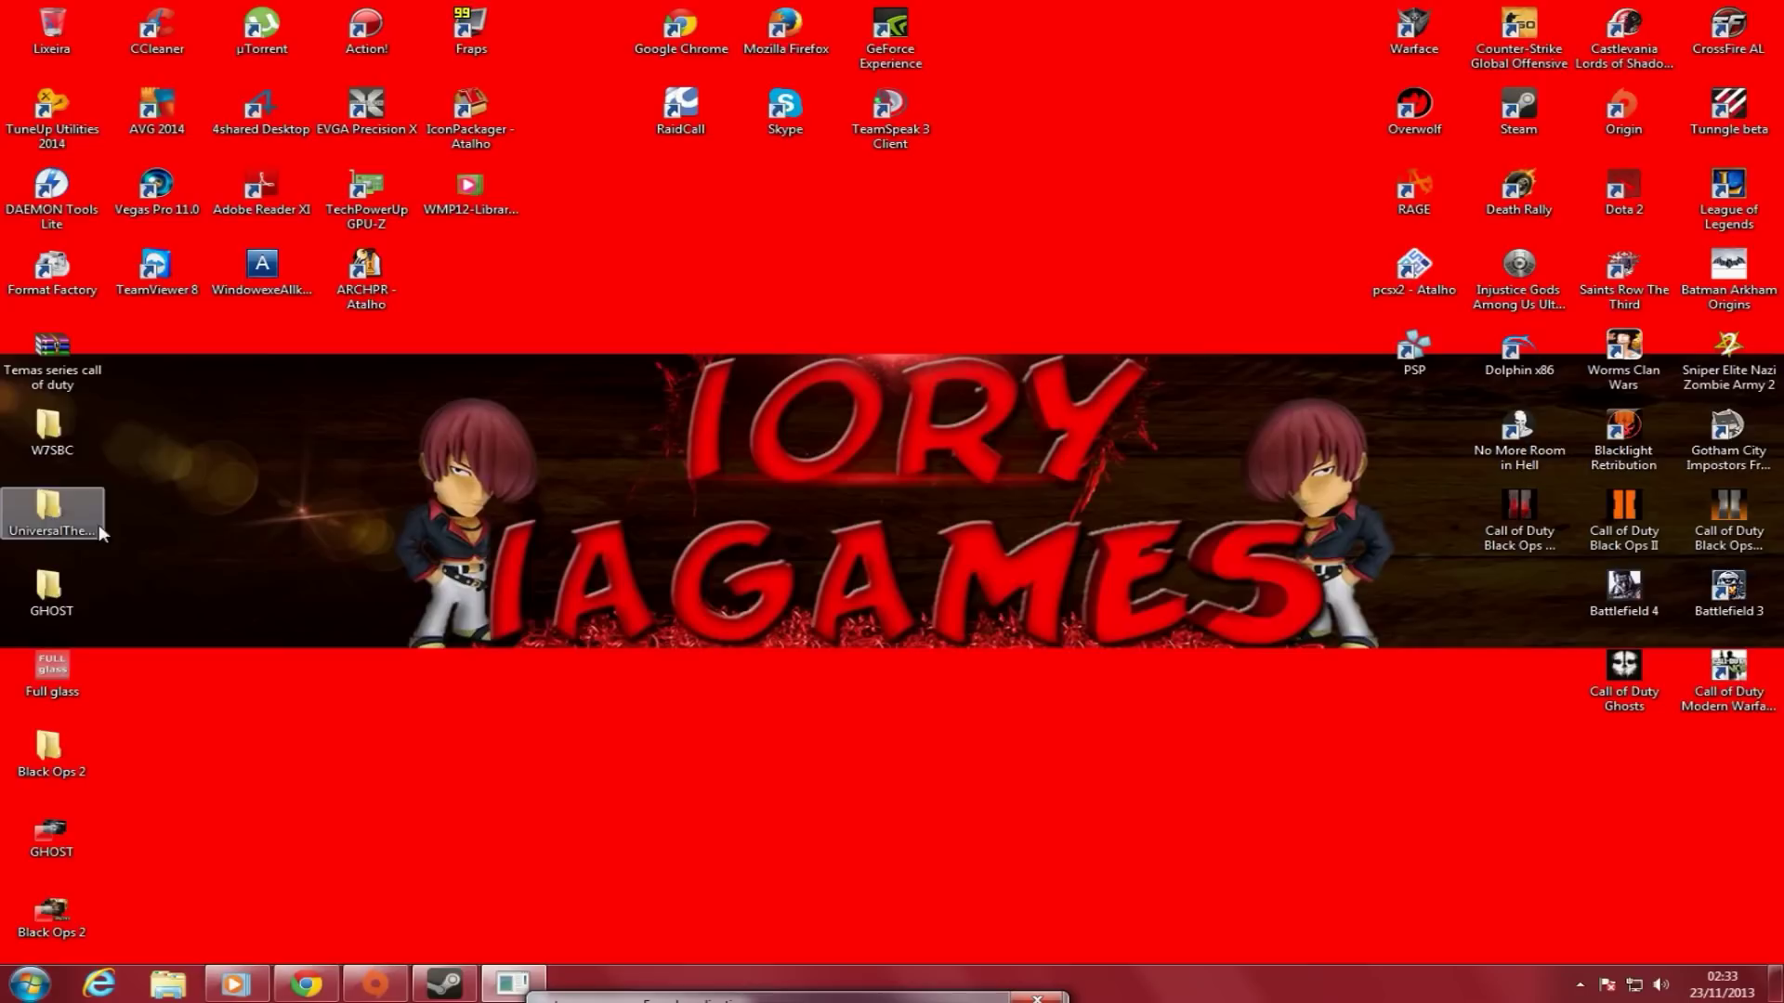
- Arrange the extracted W7SBC, UniversalThemePatcher, GHOST, Black Ops 2 and Full glass items in the middle of the desktop
left_click_drag(48, 429, 957, 645)
left_click_drag(1046, 444, 1046, 446)
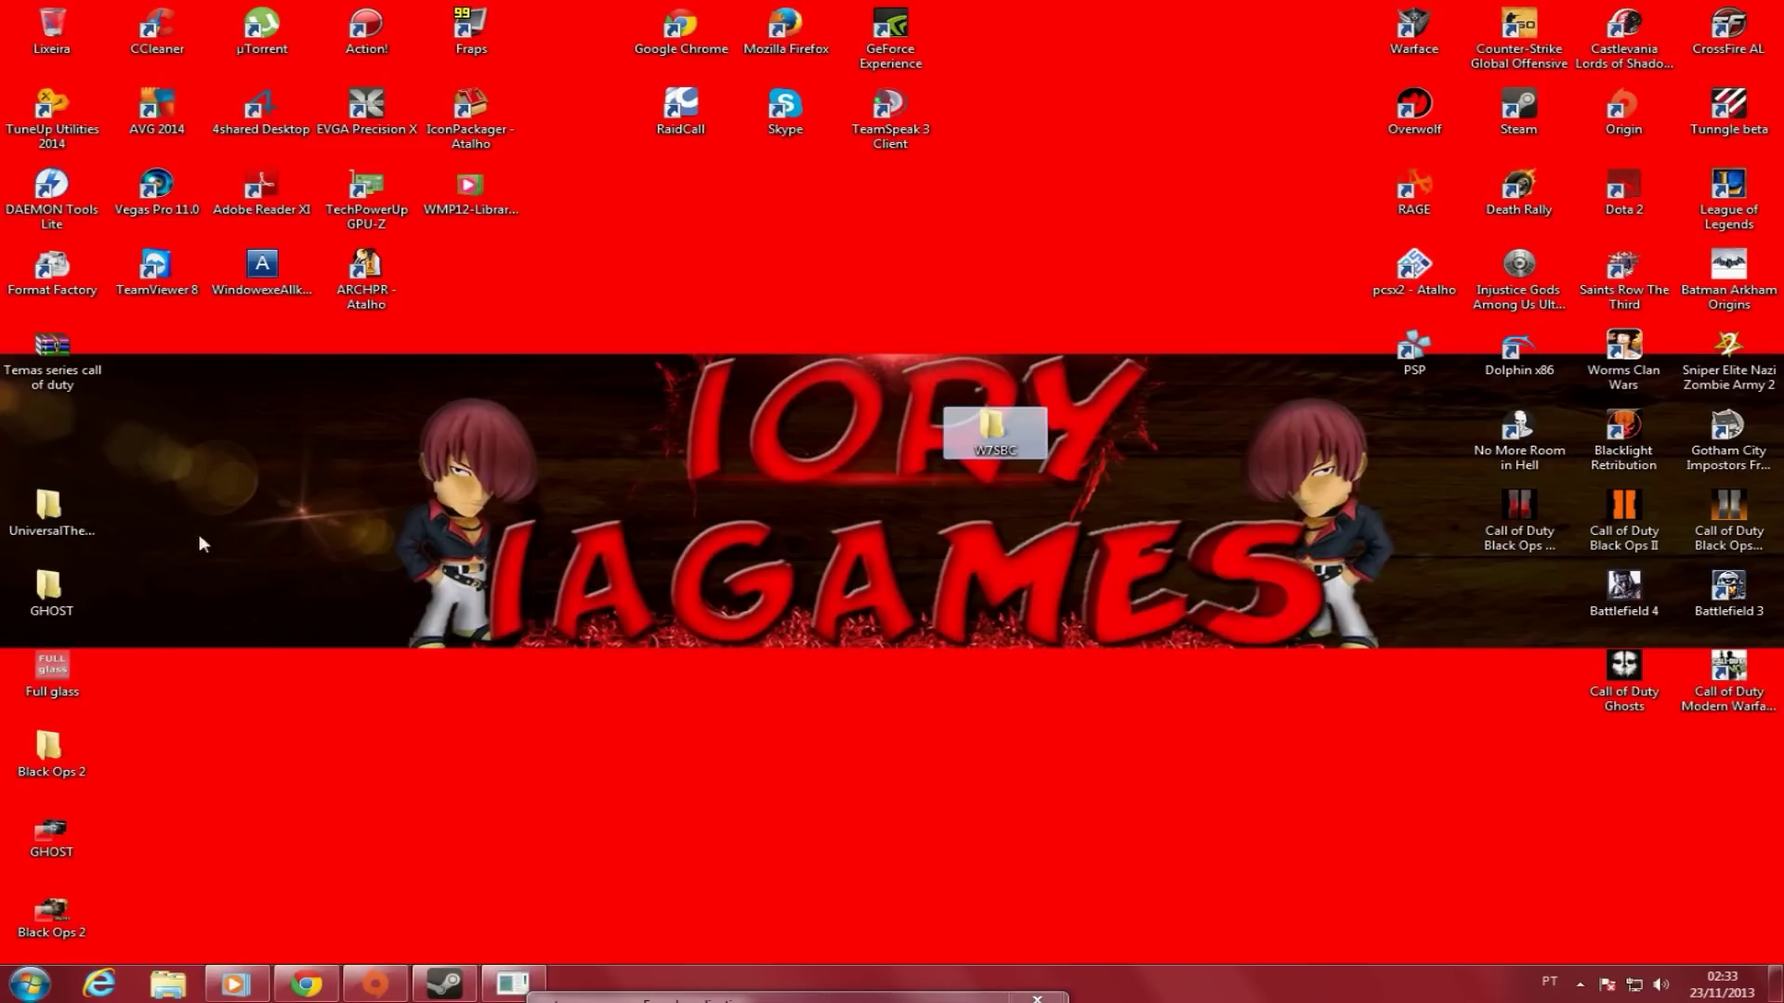
left_click_drag(93, 509, 900, 411)
left_click_drag(56, 595, 778, 433)
left_click_drag(48, 748, 680, 441)
left_click_drag(52, 671, 1068, 548)
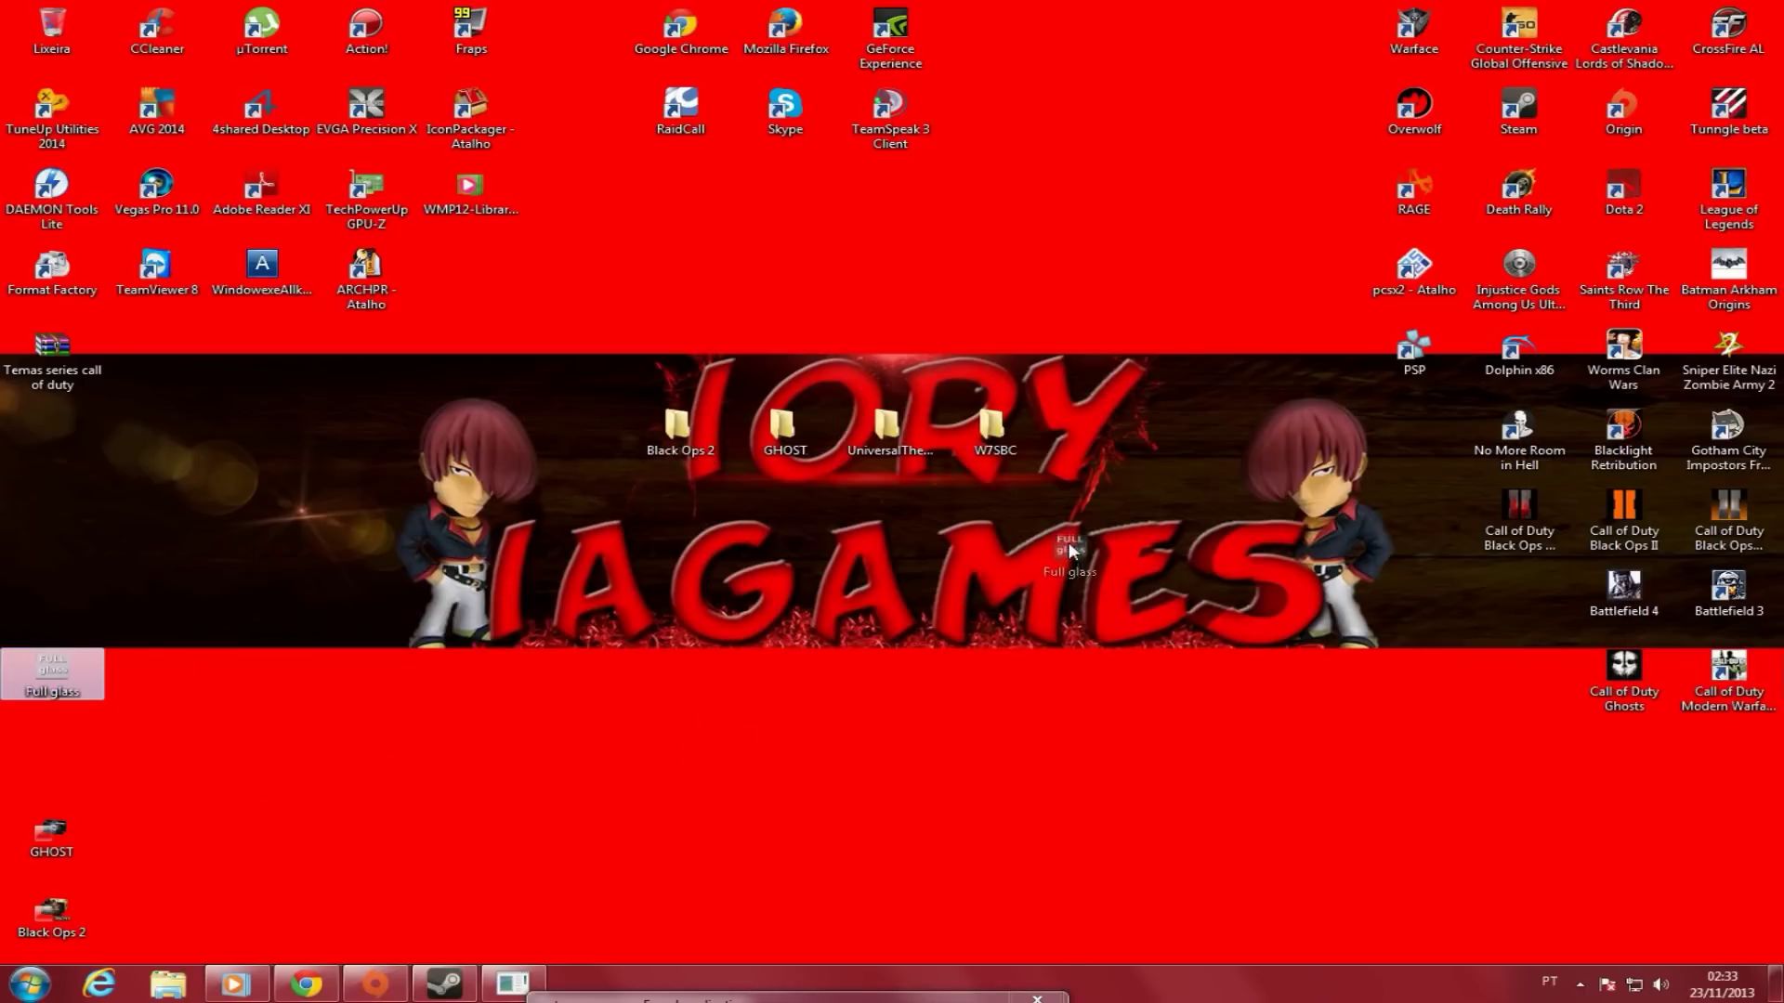
left_click_drag(1070, 444, 1074, 444)
left_click_drag(51, 835, 784, 525)
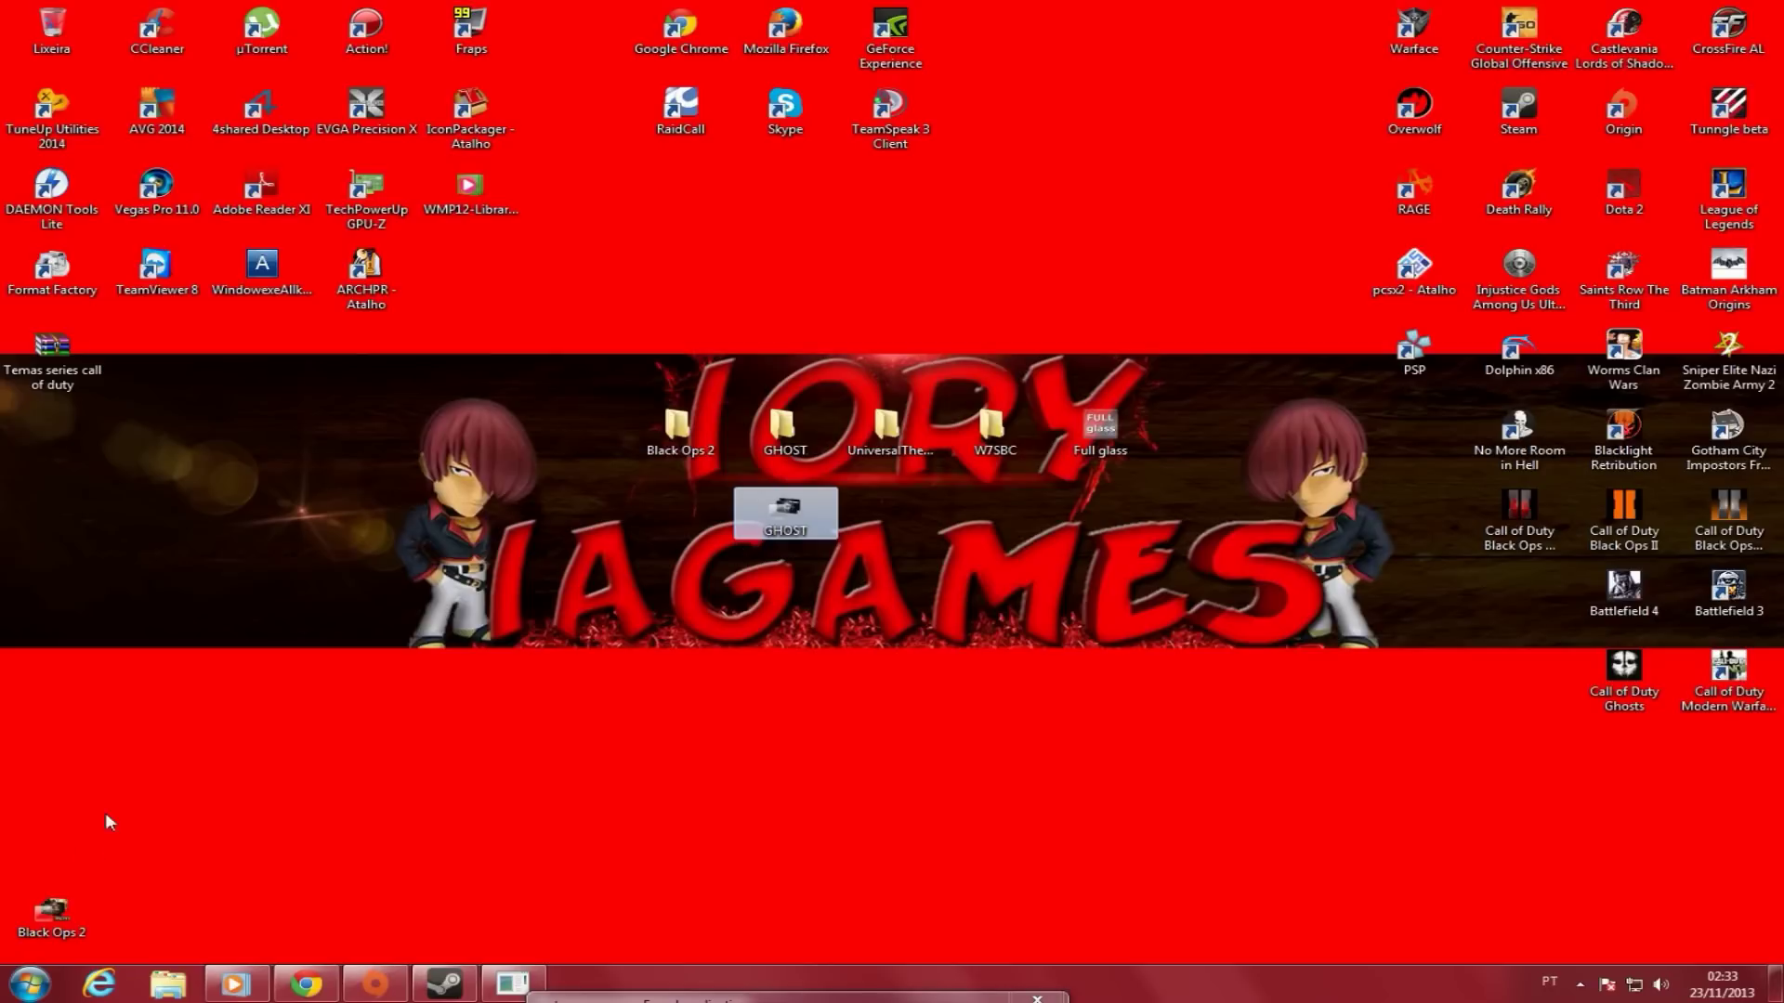
left_click_drag(42, 924, 660, 503)
- Open the UniversalThemePatcher folder and display its files as extra large icons
left_click(892, 431)
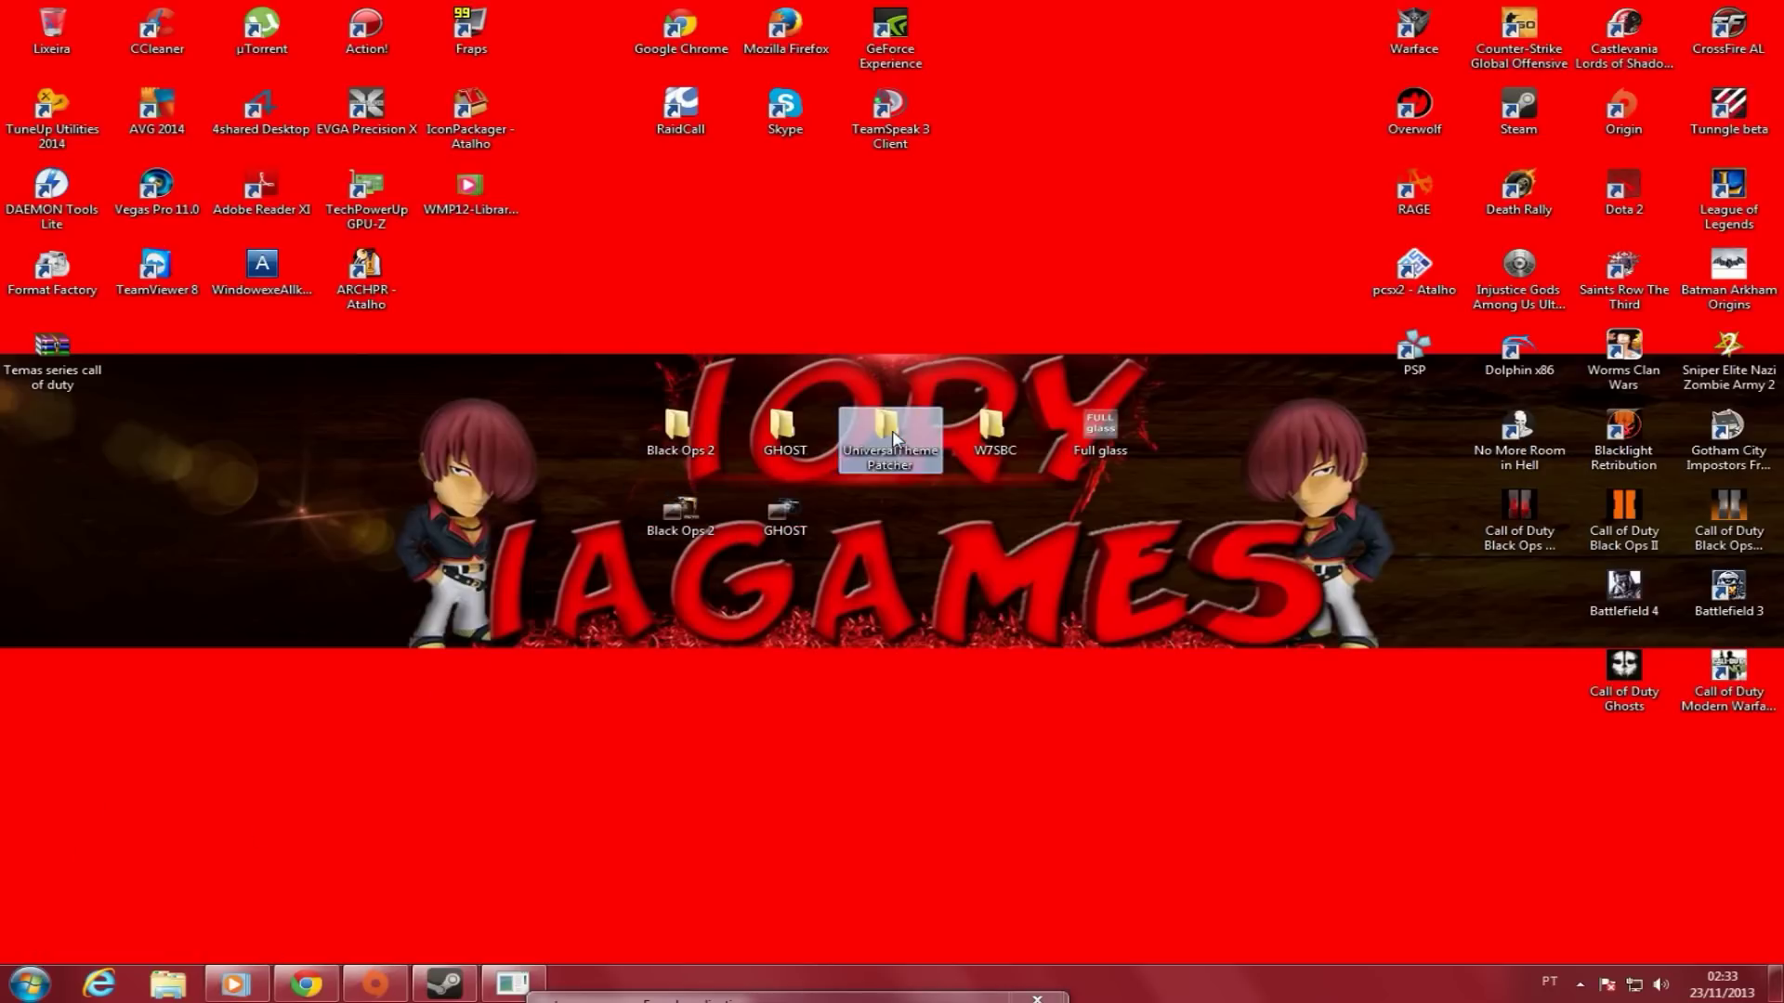
double_click(892, 432)
double_click(957, 125)
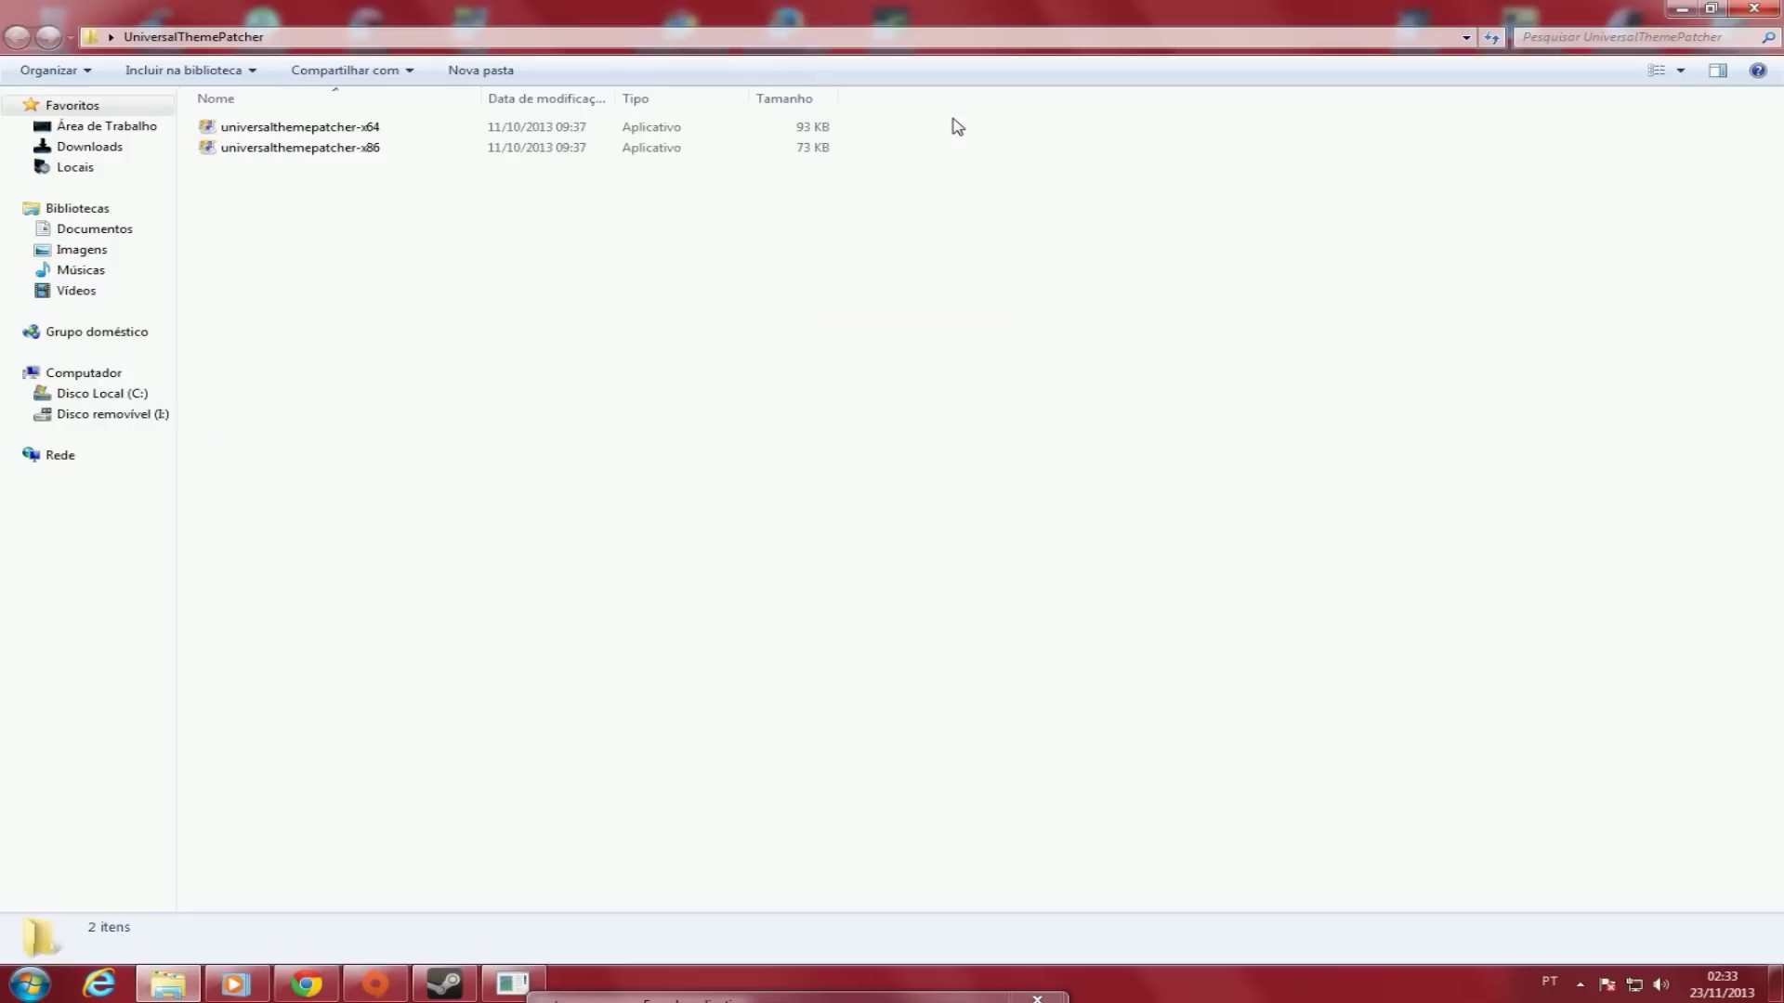
left_click(1678, 72)
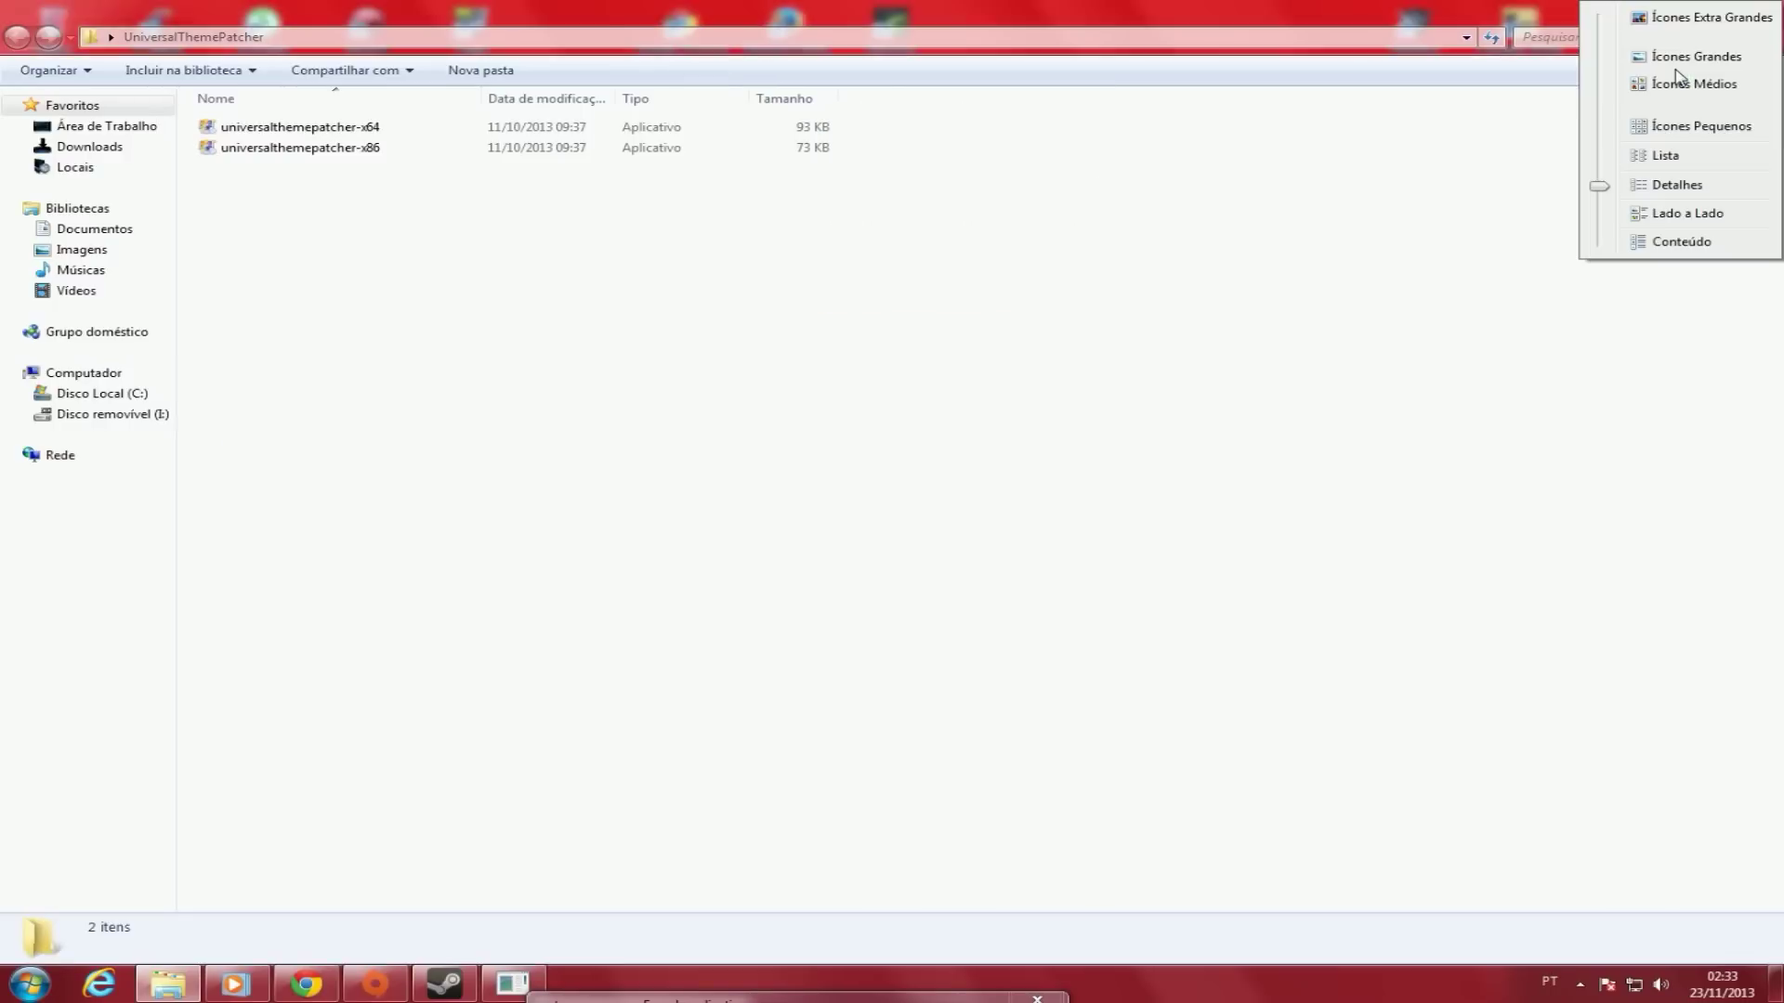
left_click(1673, 19)
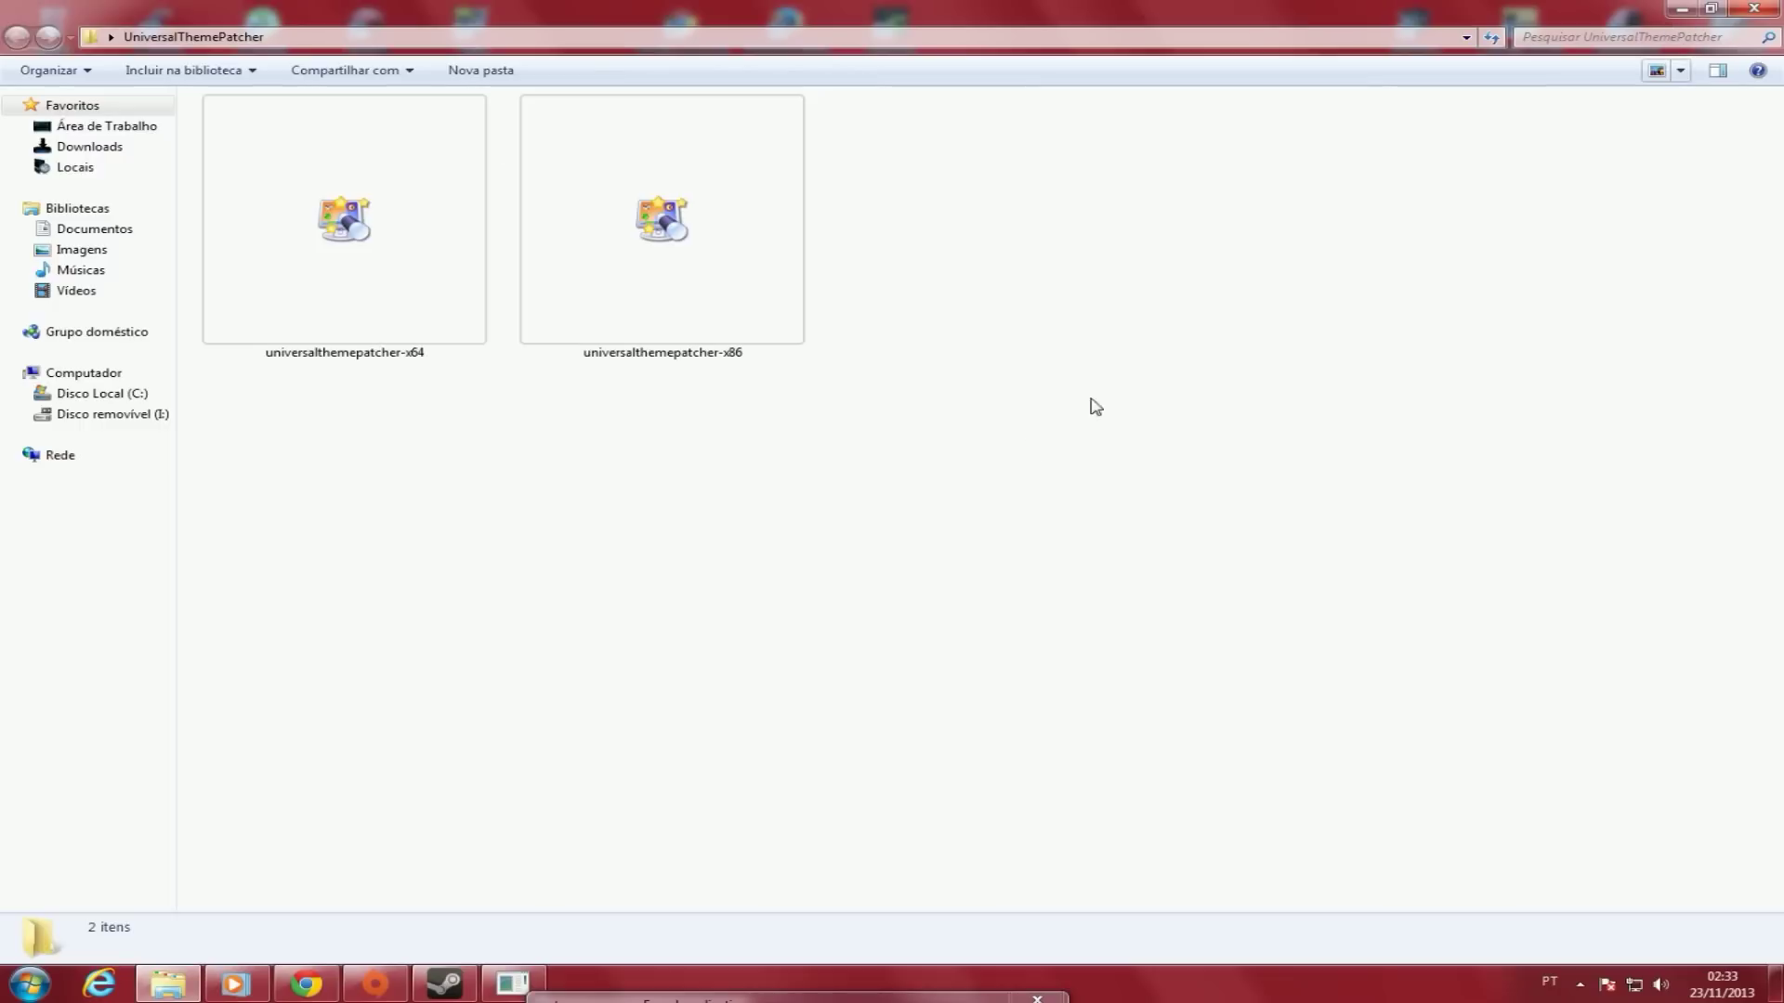
- Look at the x64 and x86 versions of the theme patcher, and close the folder
left_click(328, 284)
left_click(665, 228)
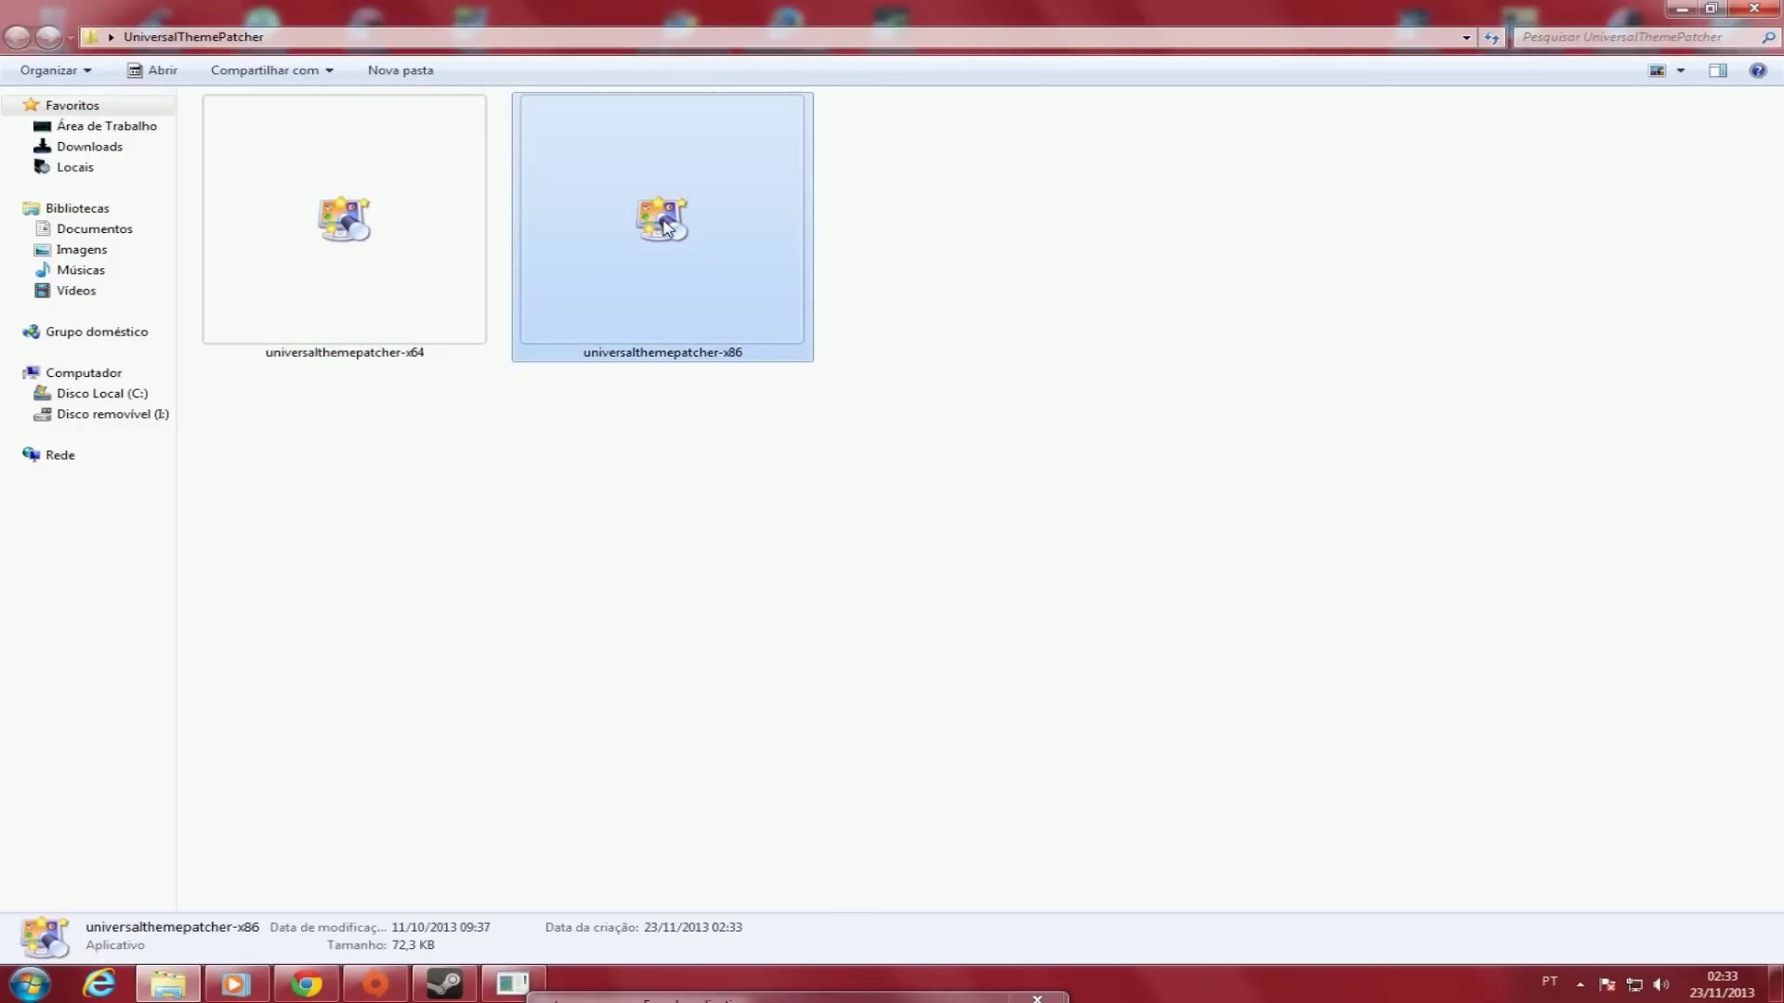
left_click(694, 590)
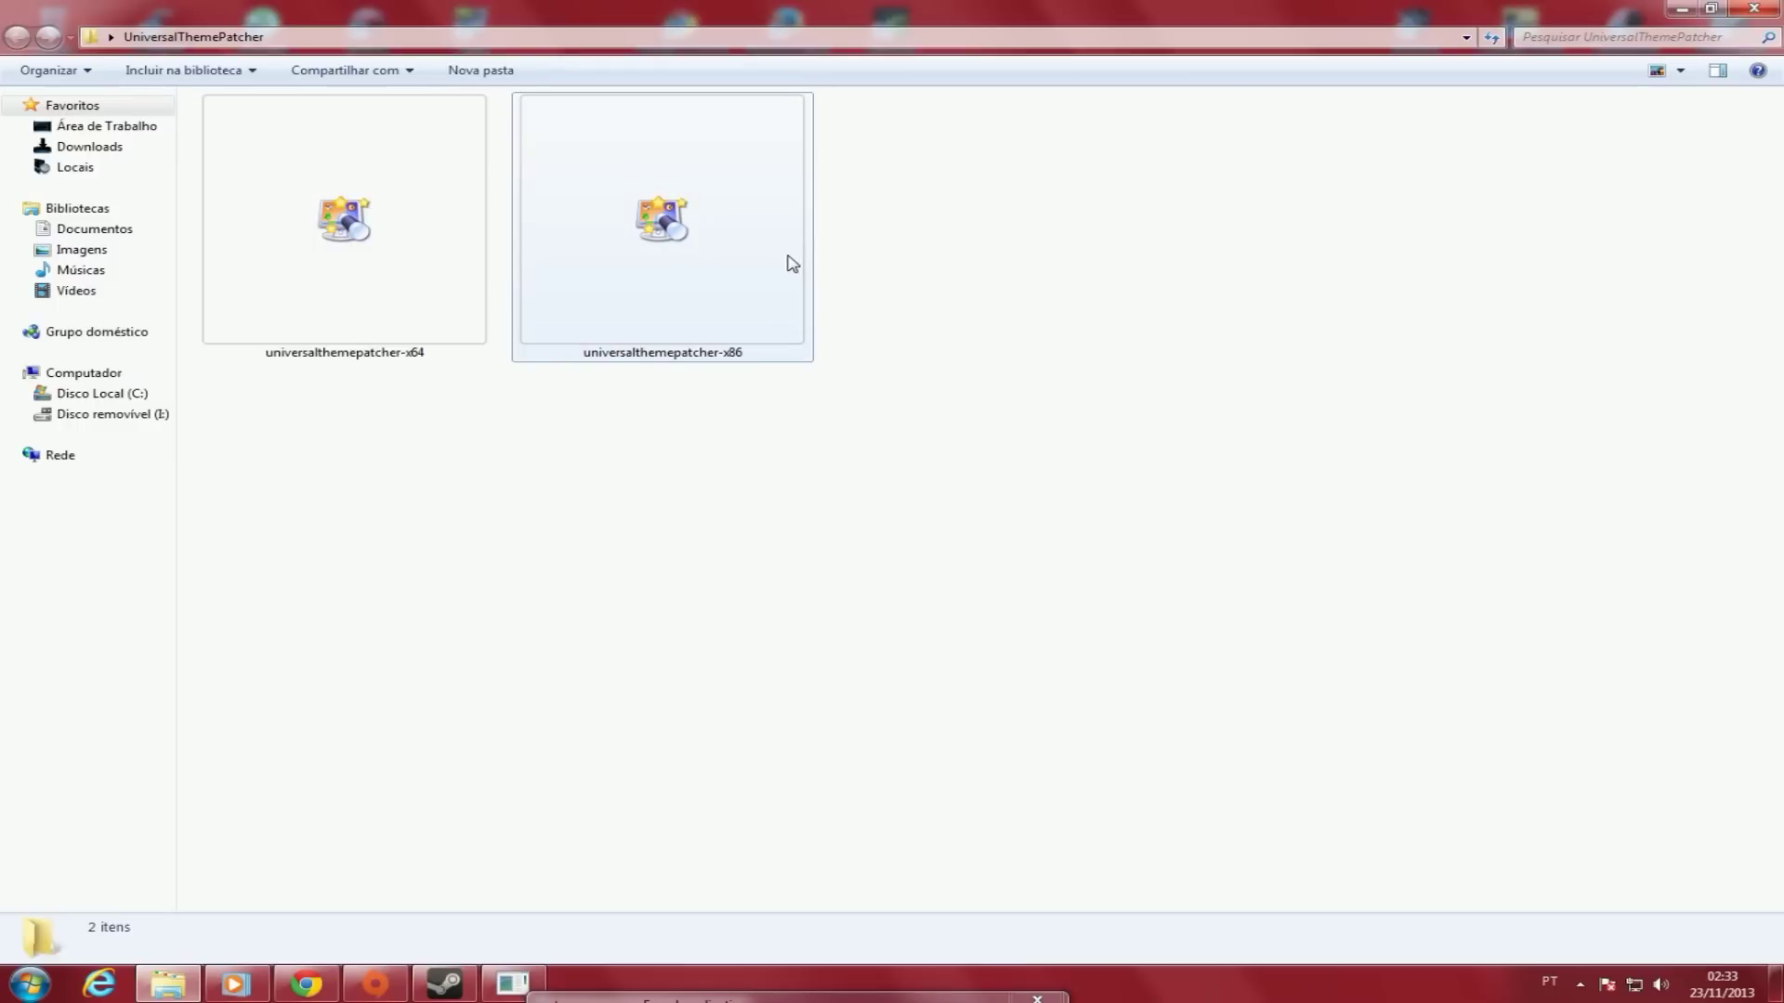
left_click(1754, 9)
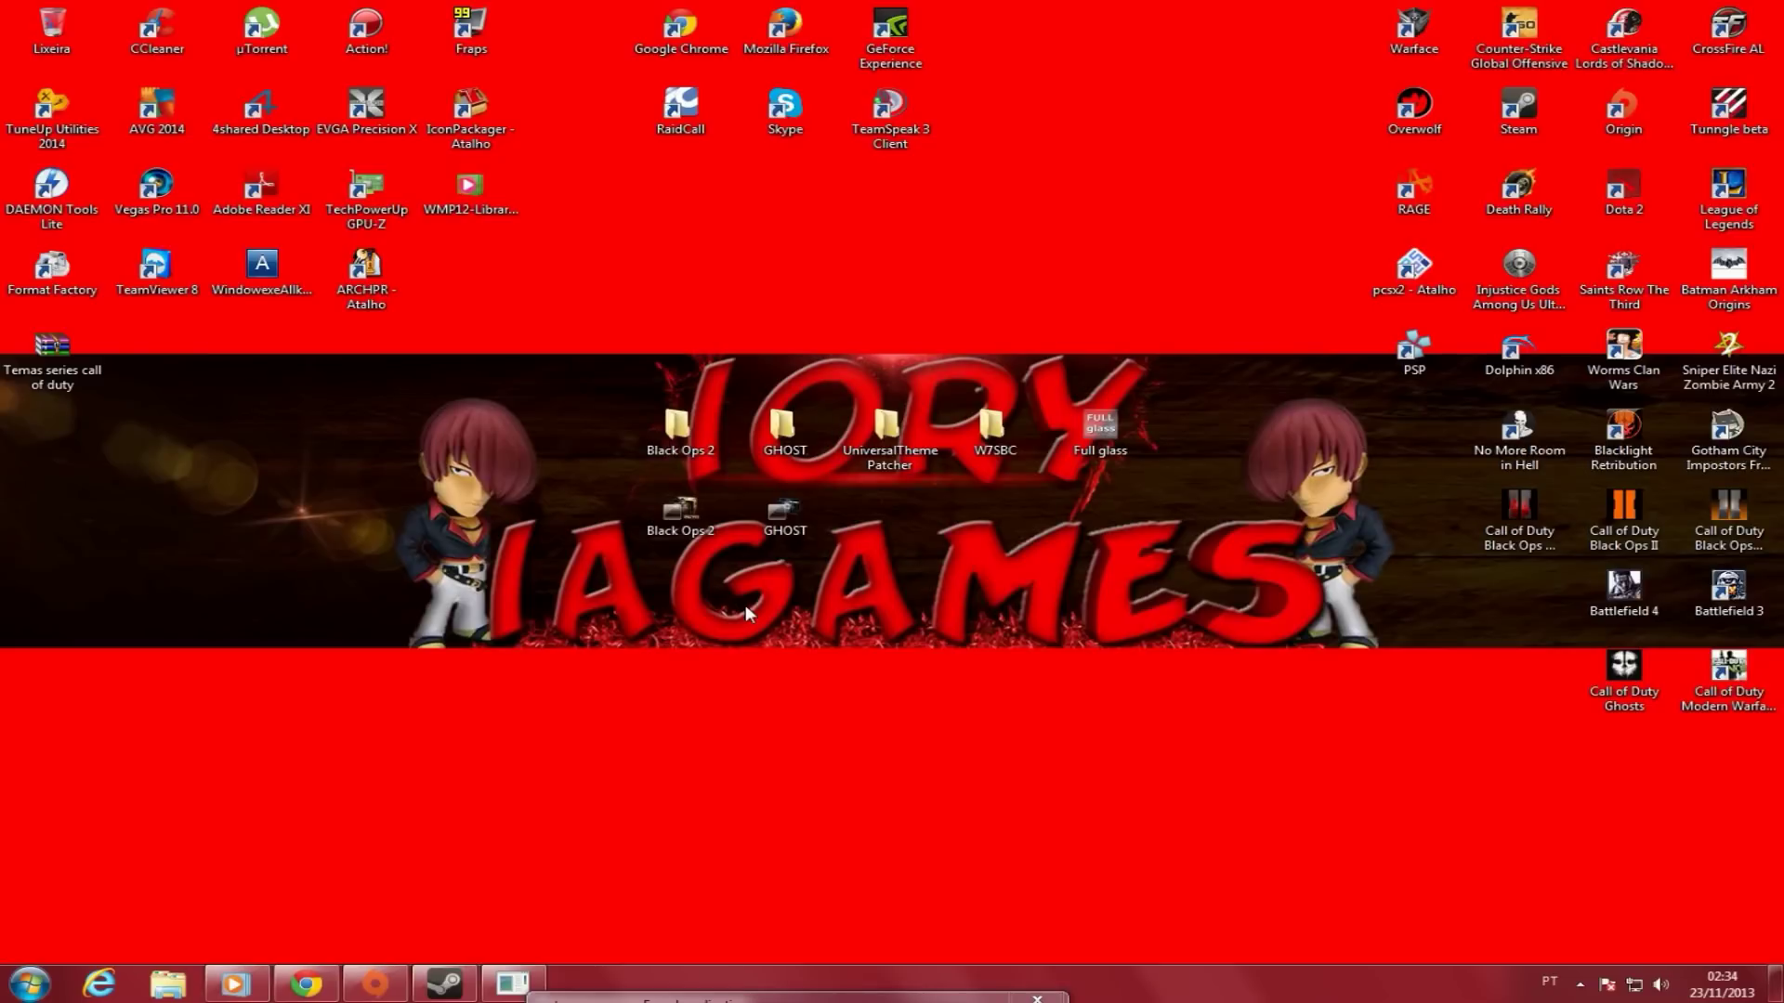
- Set the Black Ops 2 folder and theme file apart from the GHOST folder and theme file on the desktop
left_click_drag(681, 452, 576, 452)
mouse_move(600, 522)
left_mouse_down()
mouse_move(542, 515)
mouse_move(590, 519)
left_mouse_up()
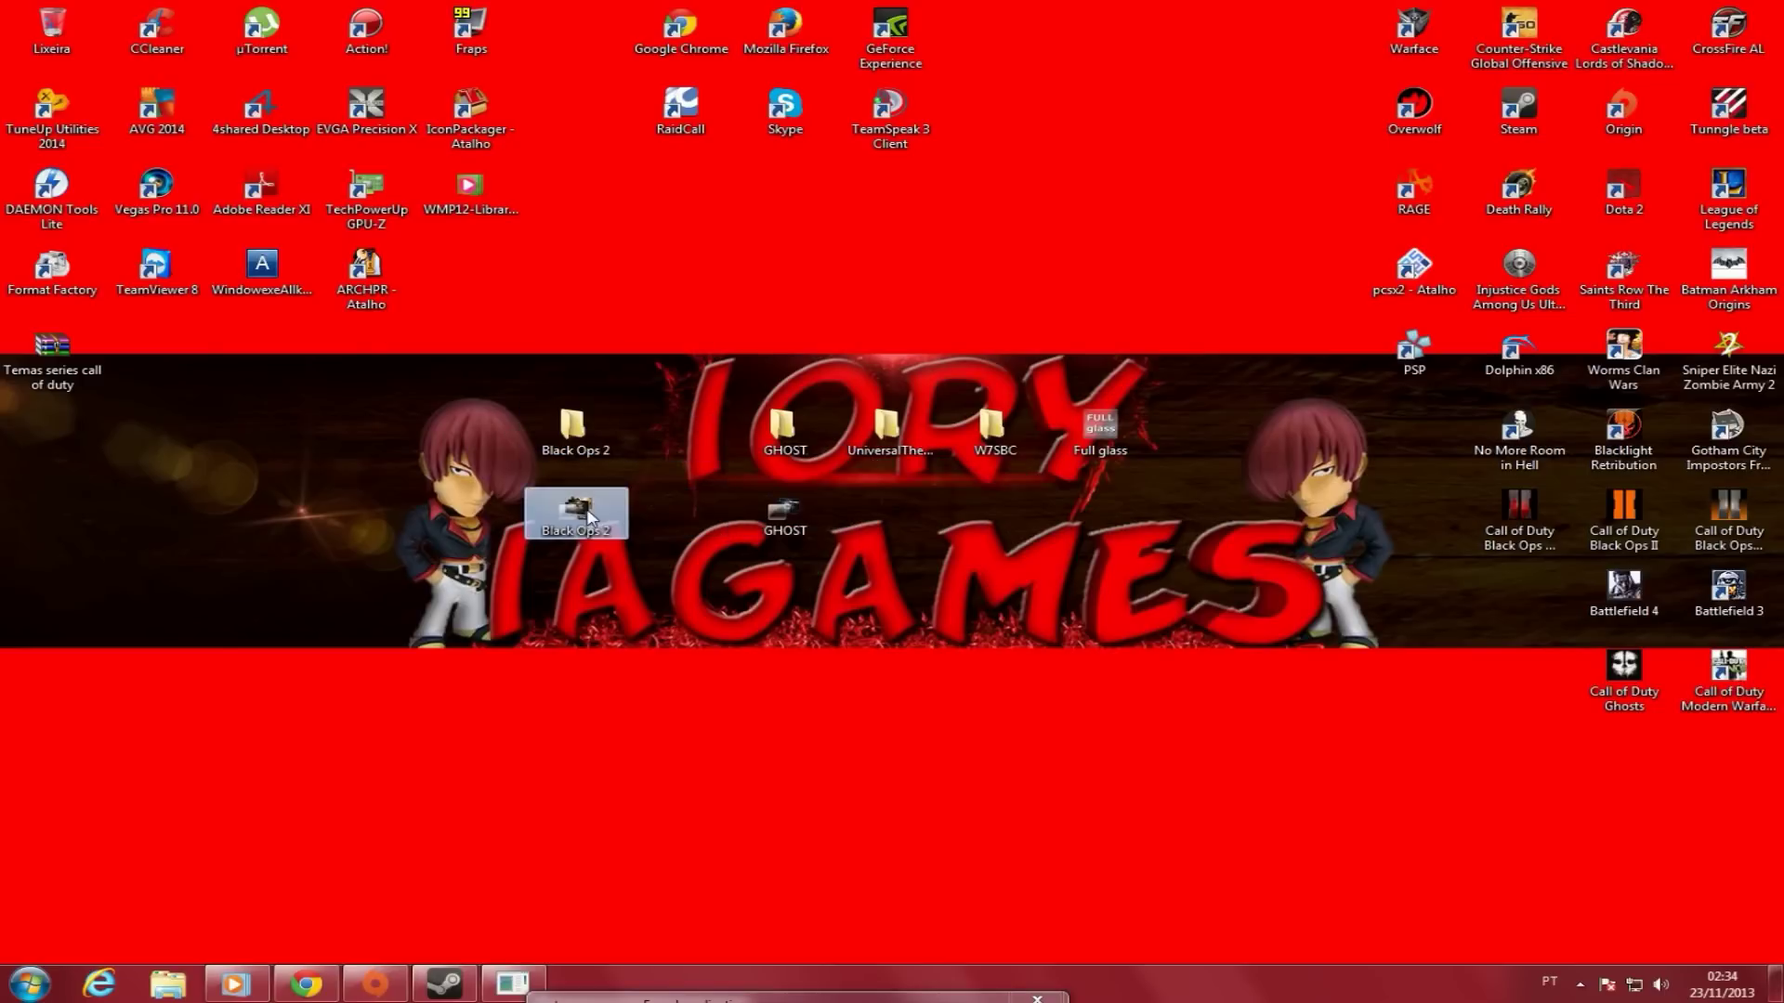
left_click(787, 437)
left_click(801, 527, "ctrl")
left_click(801, 528)
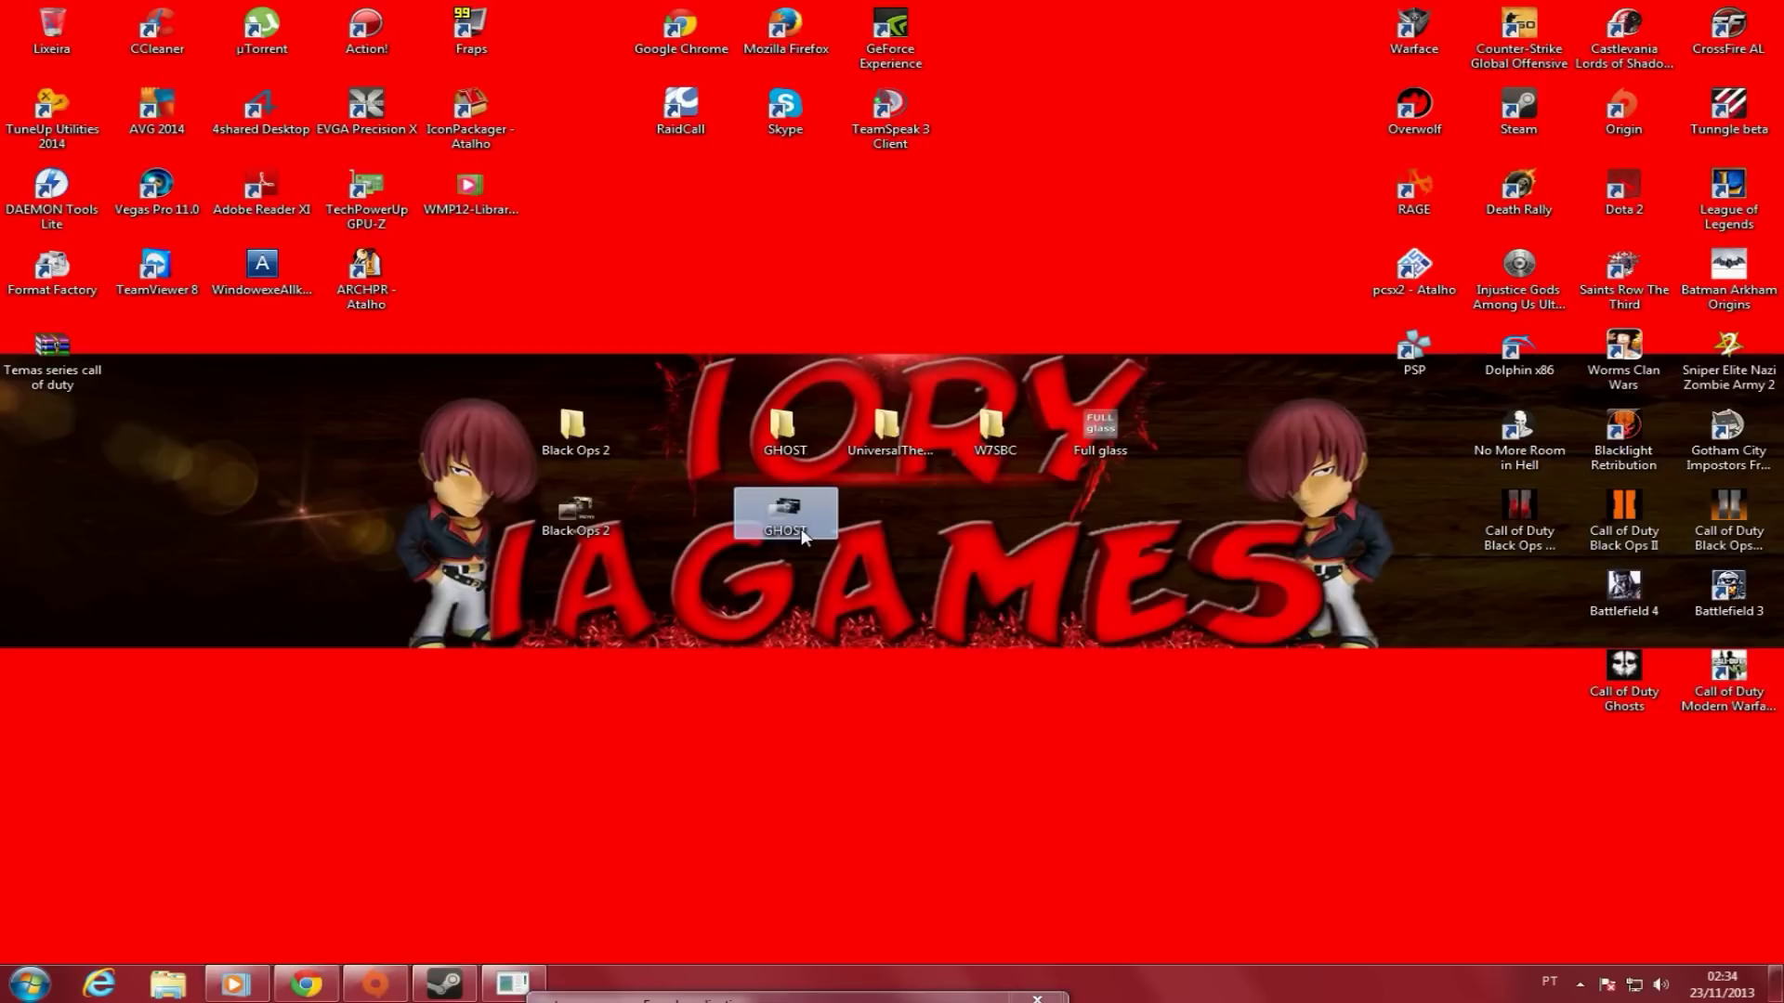
- Copy the Black Ops 2 and GHOST folders together with their theme files
left_click(587, 589)
left_click_drag(544, 581, 798, 420)
right_click(577, 449)
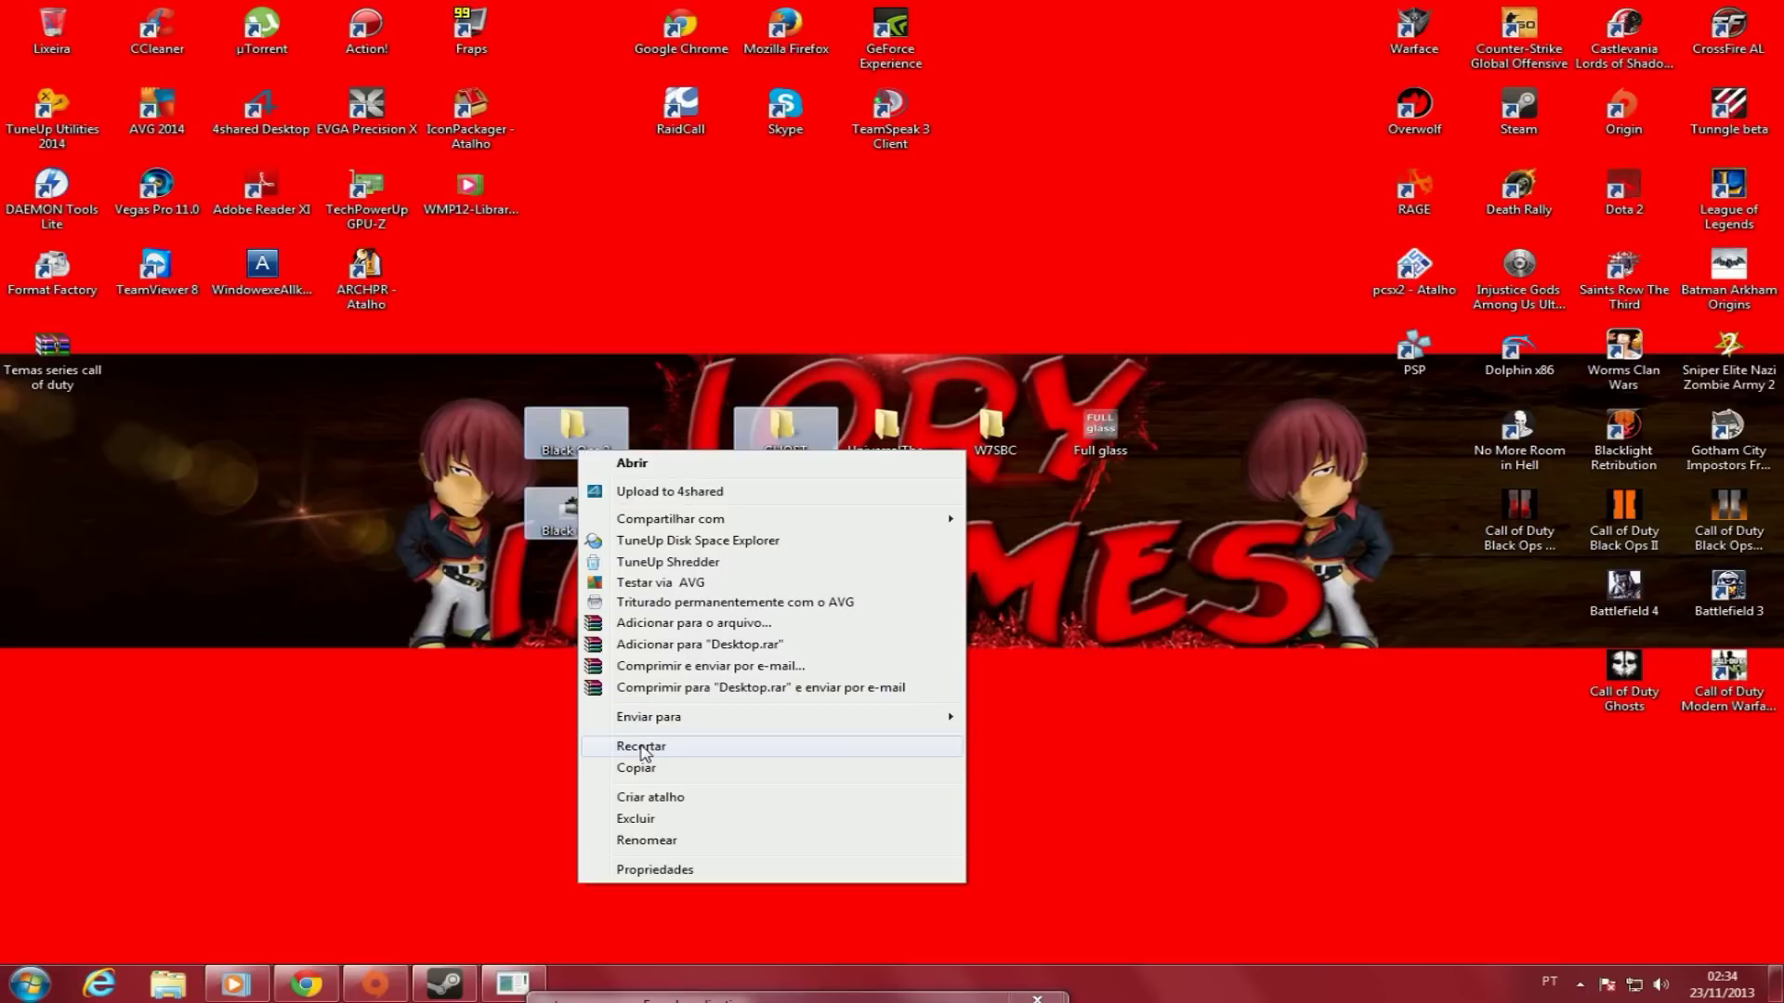
left_click(648, 768)
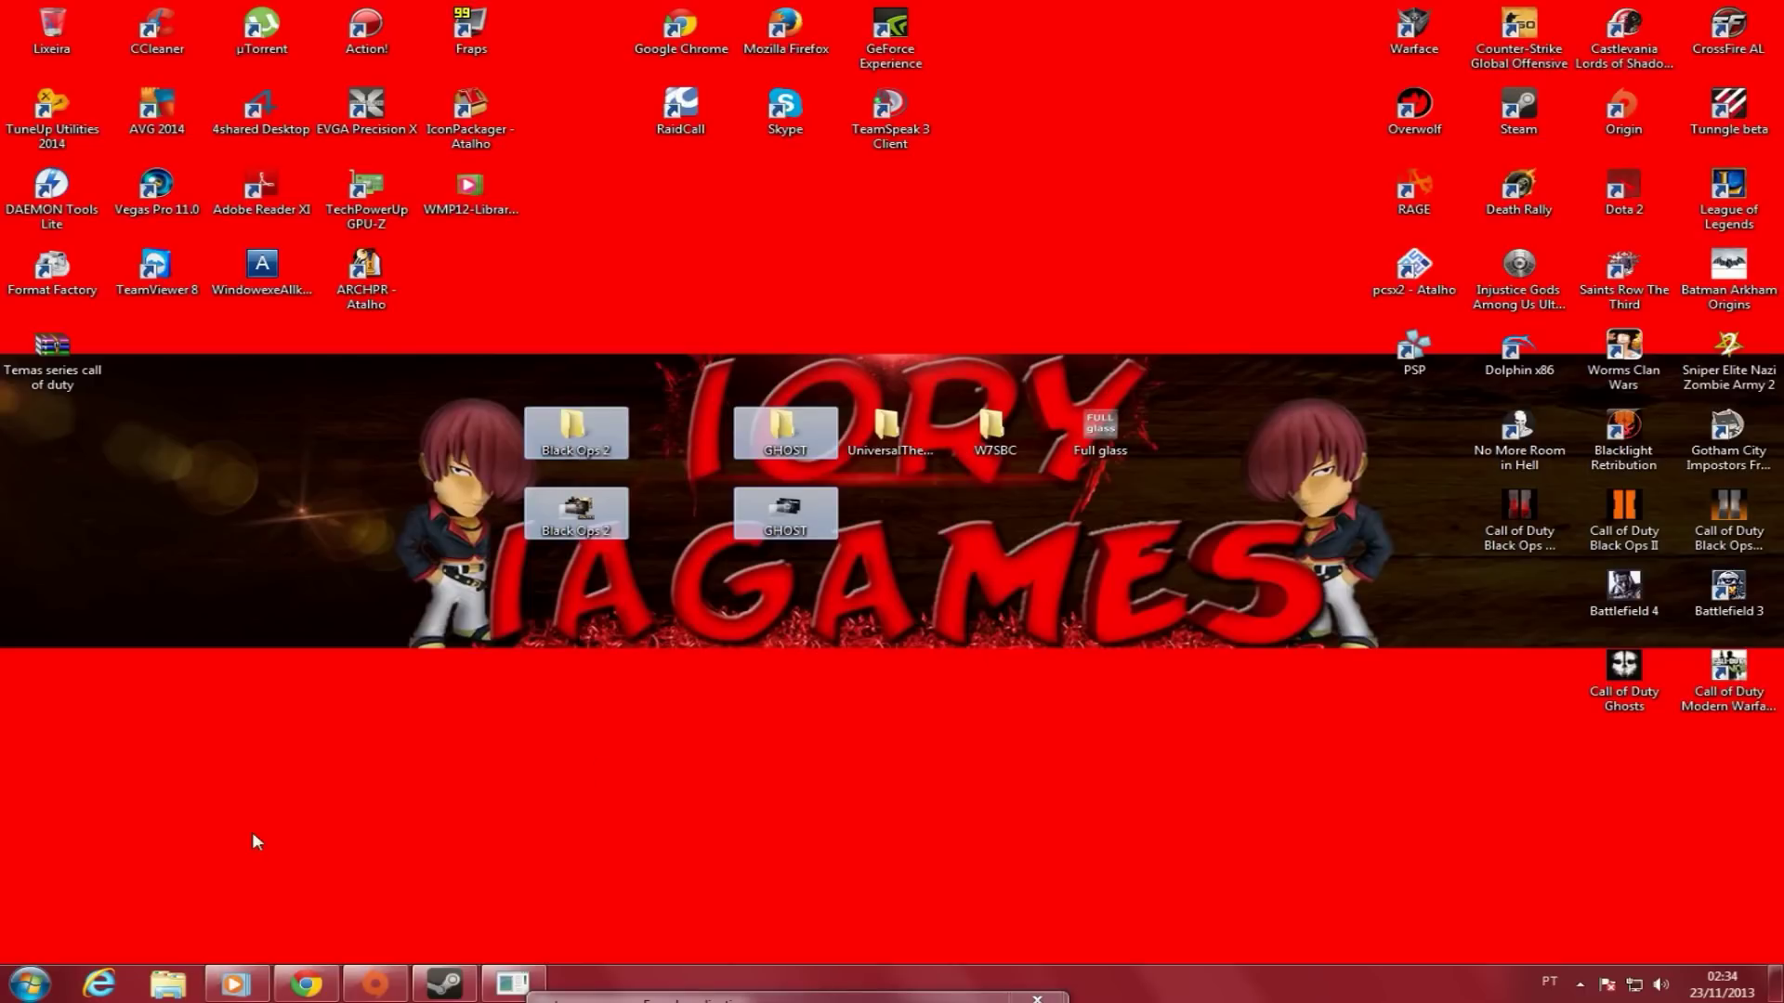
- Open the C:\Windows\Resources\Themes folder in a new Explorer window
left_click(164, 987)
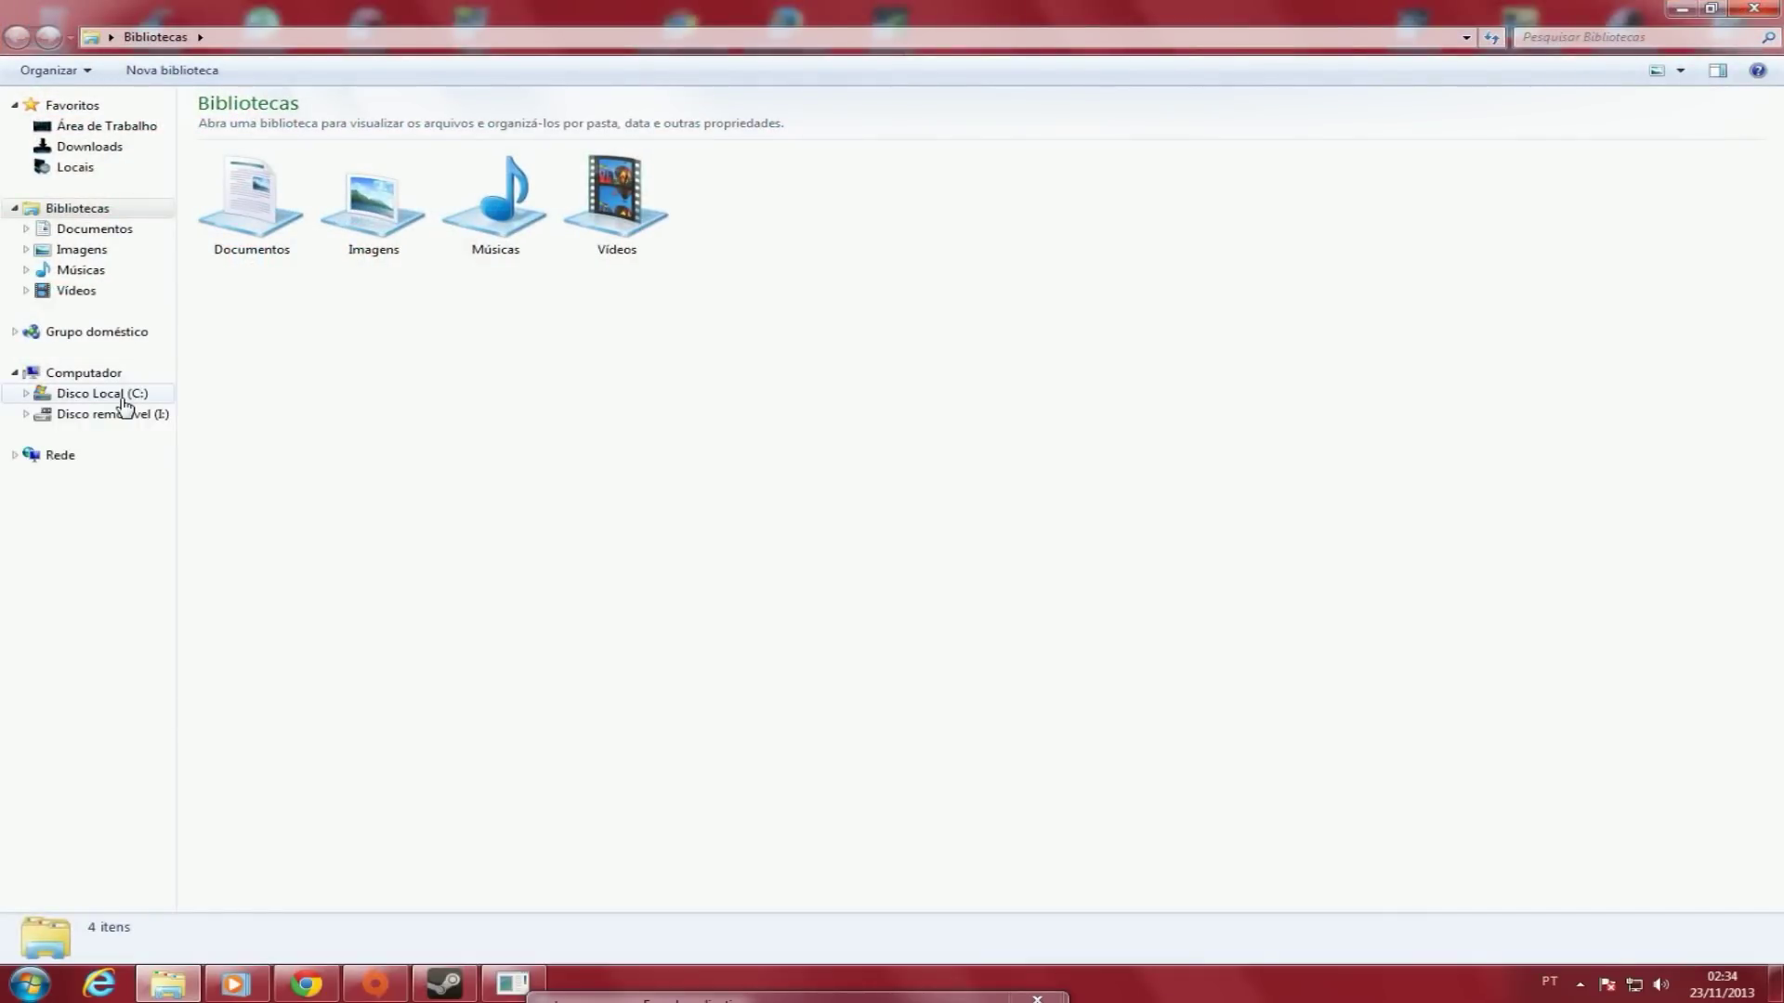
left_click(103, 394)
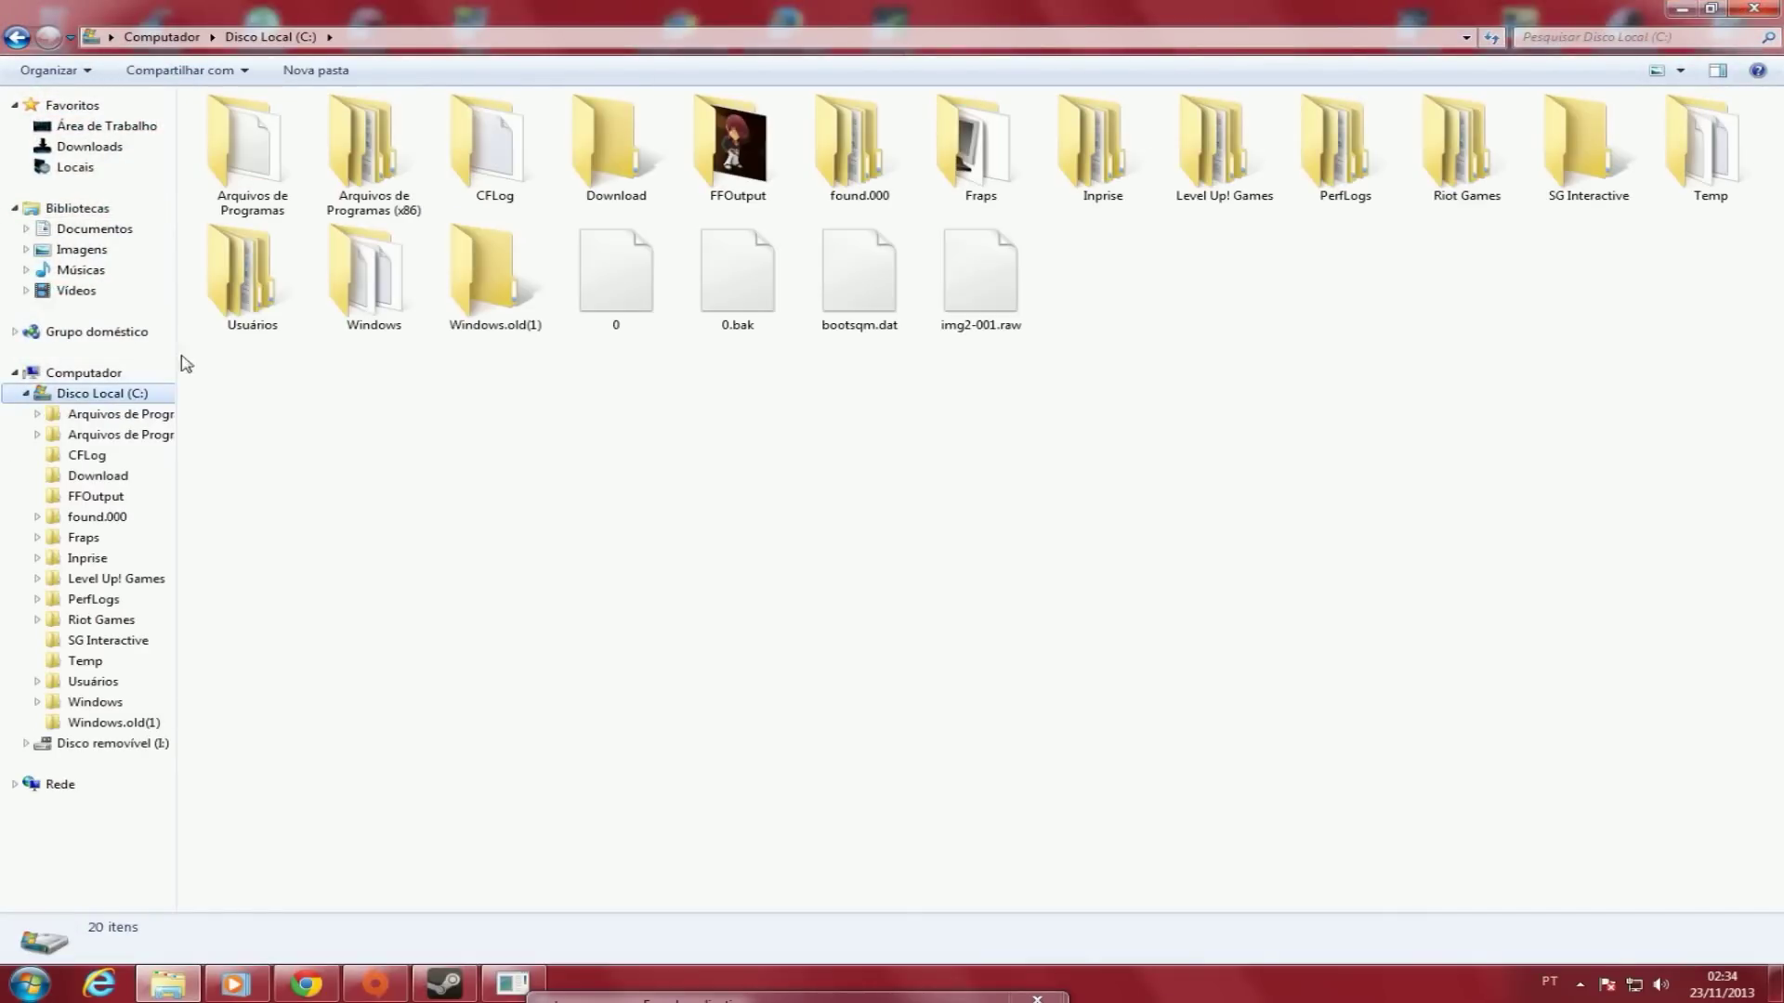
double_click(358, 295)
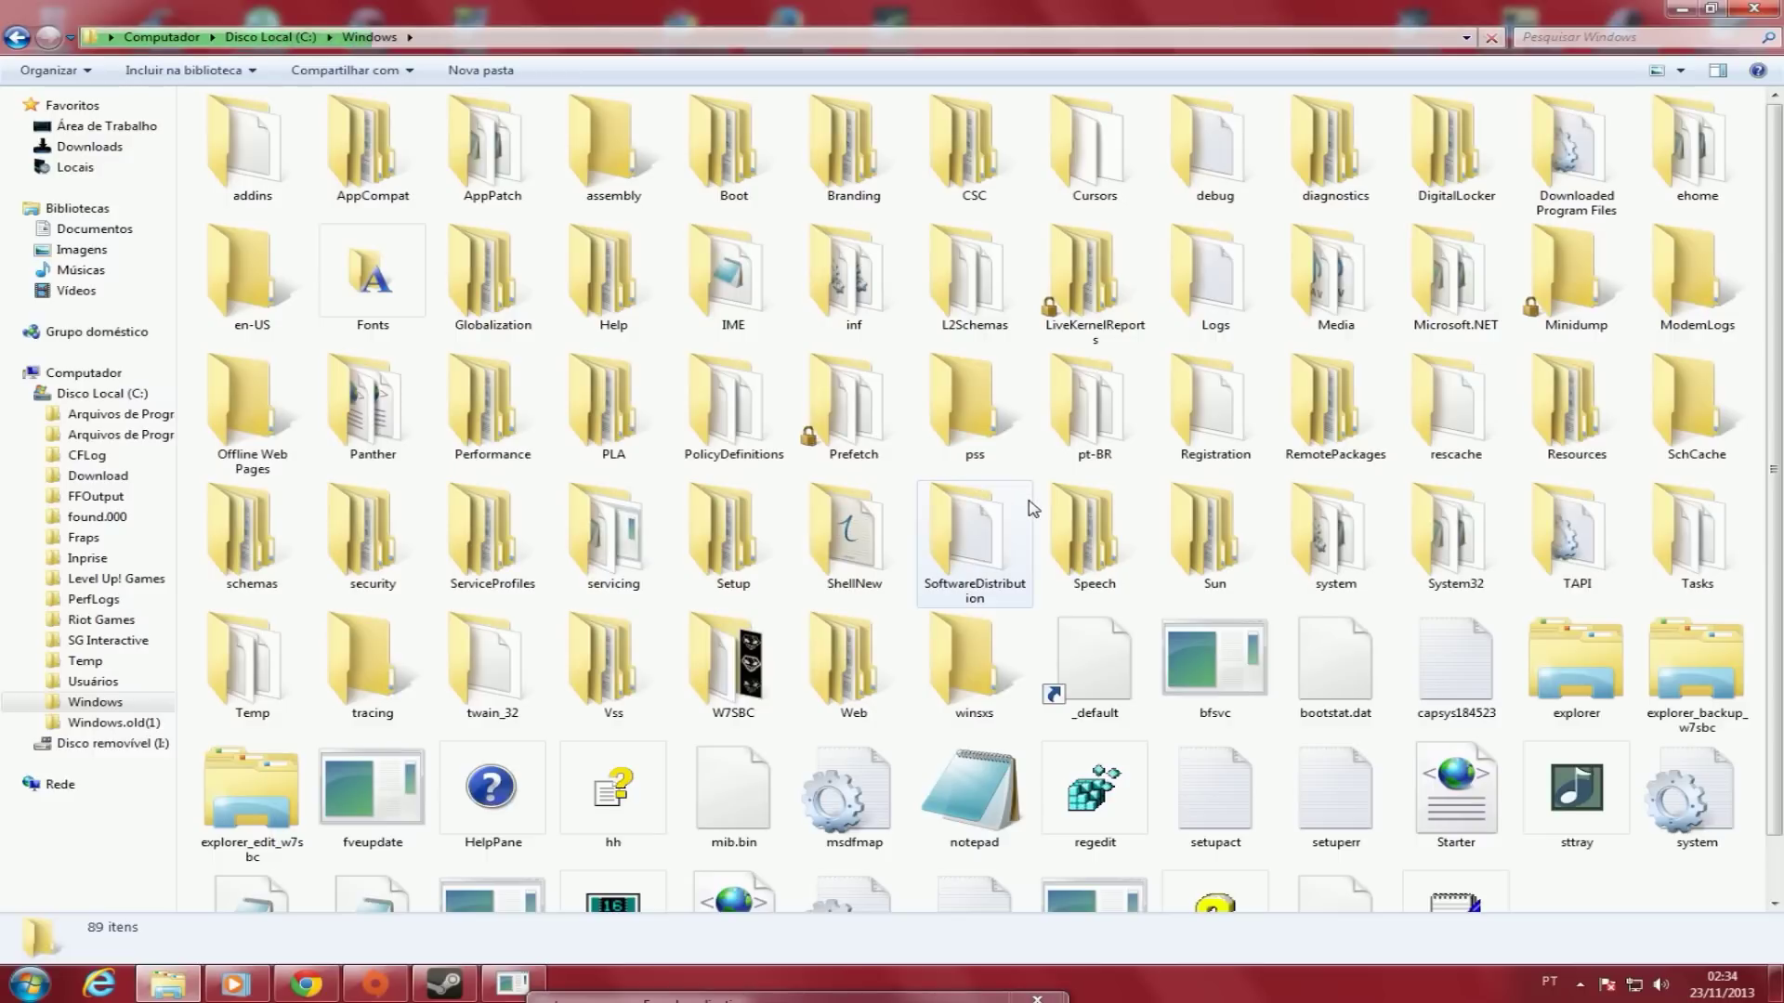
double_click(1576, 420)
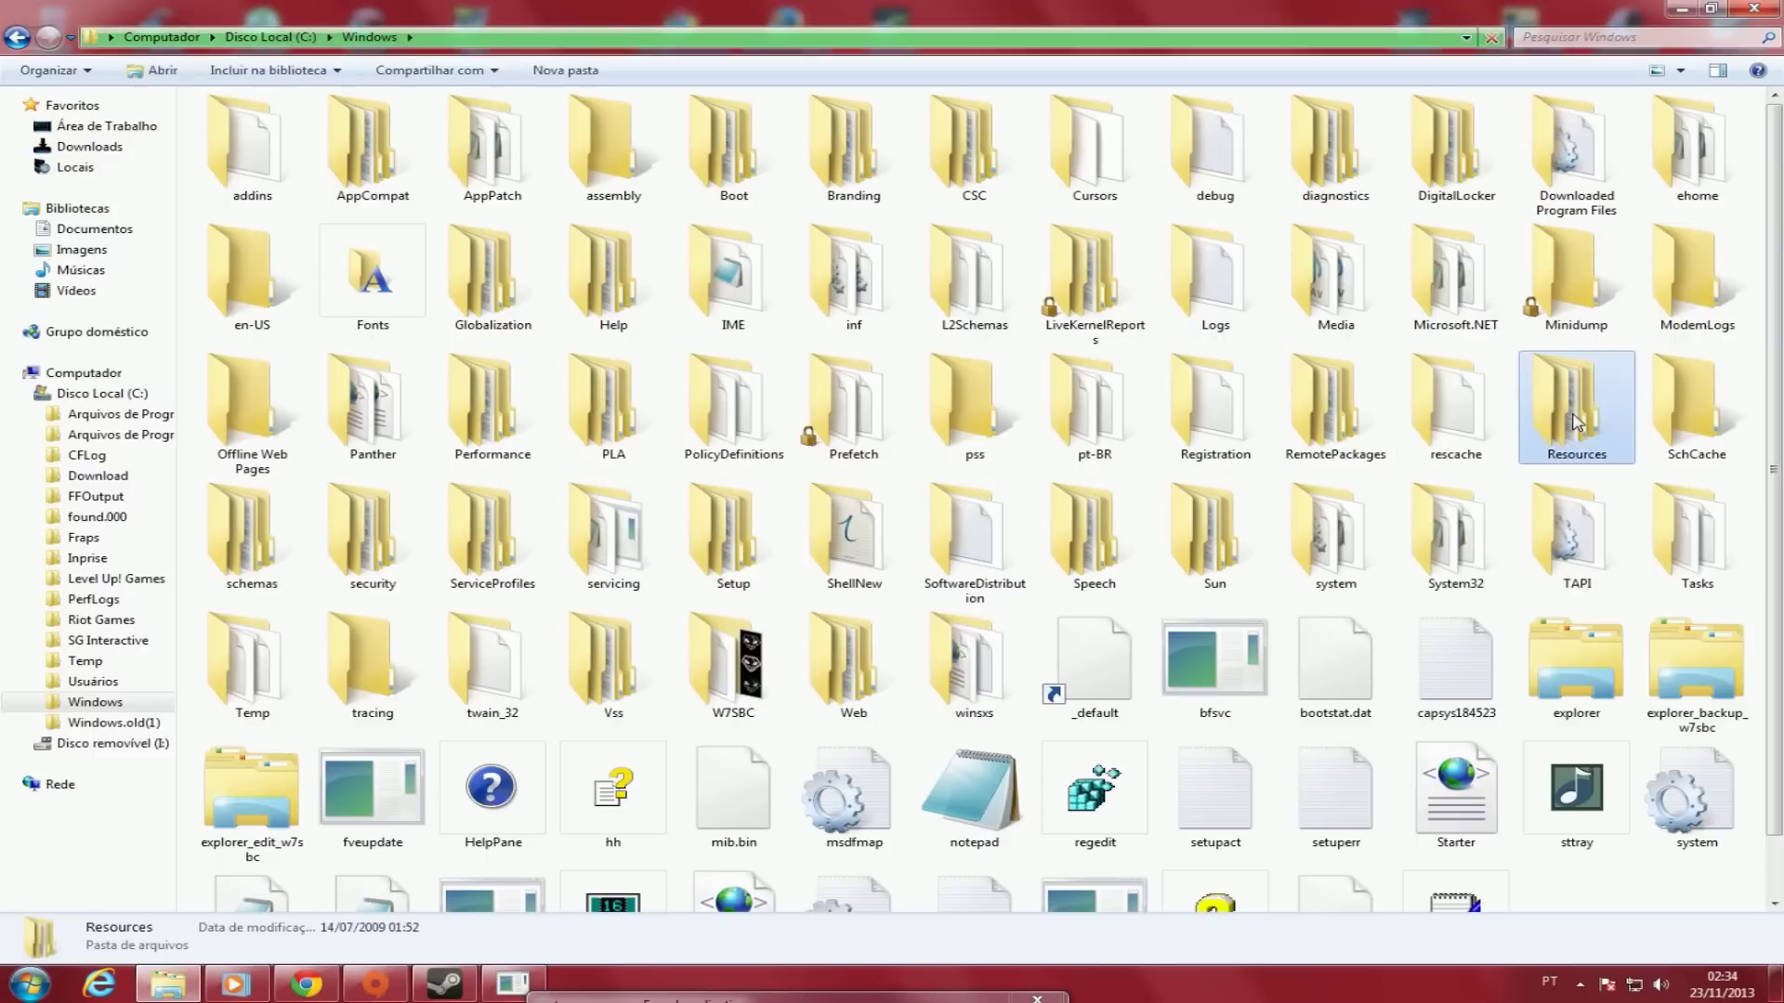
double_click(265, 150)
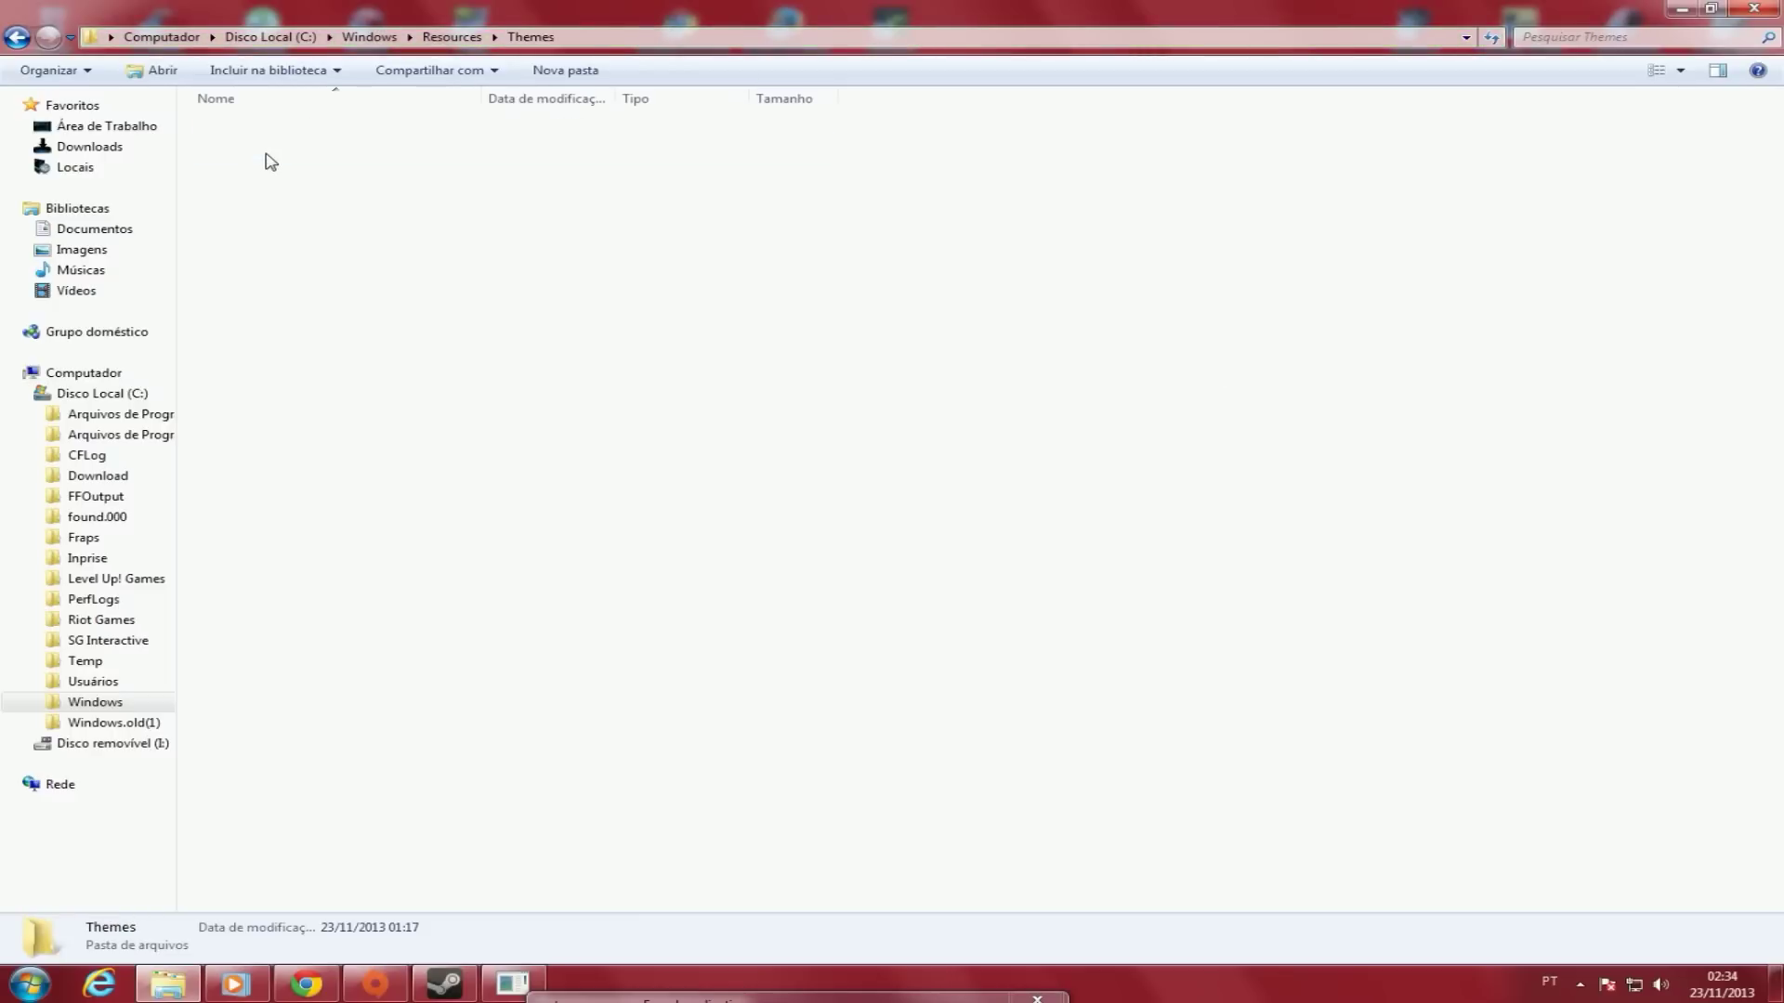
- Paste the copied Black Ops 2 and GHOST folders and theme files into Themes, merging with the existing folders for all items
right_click(651, 590)
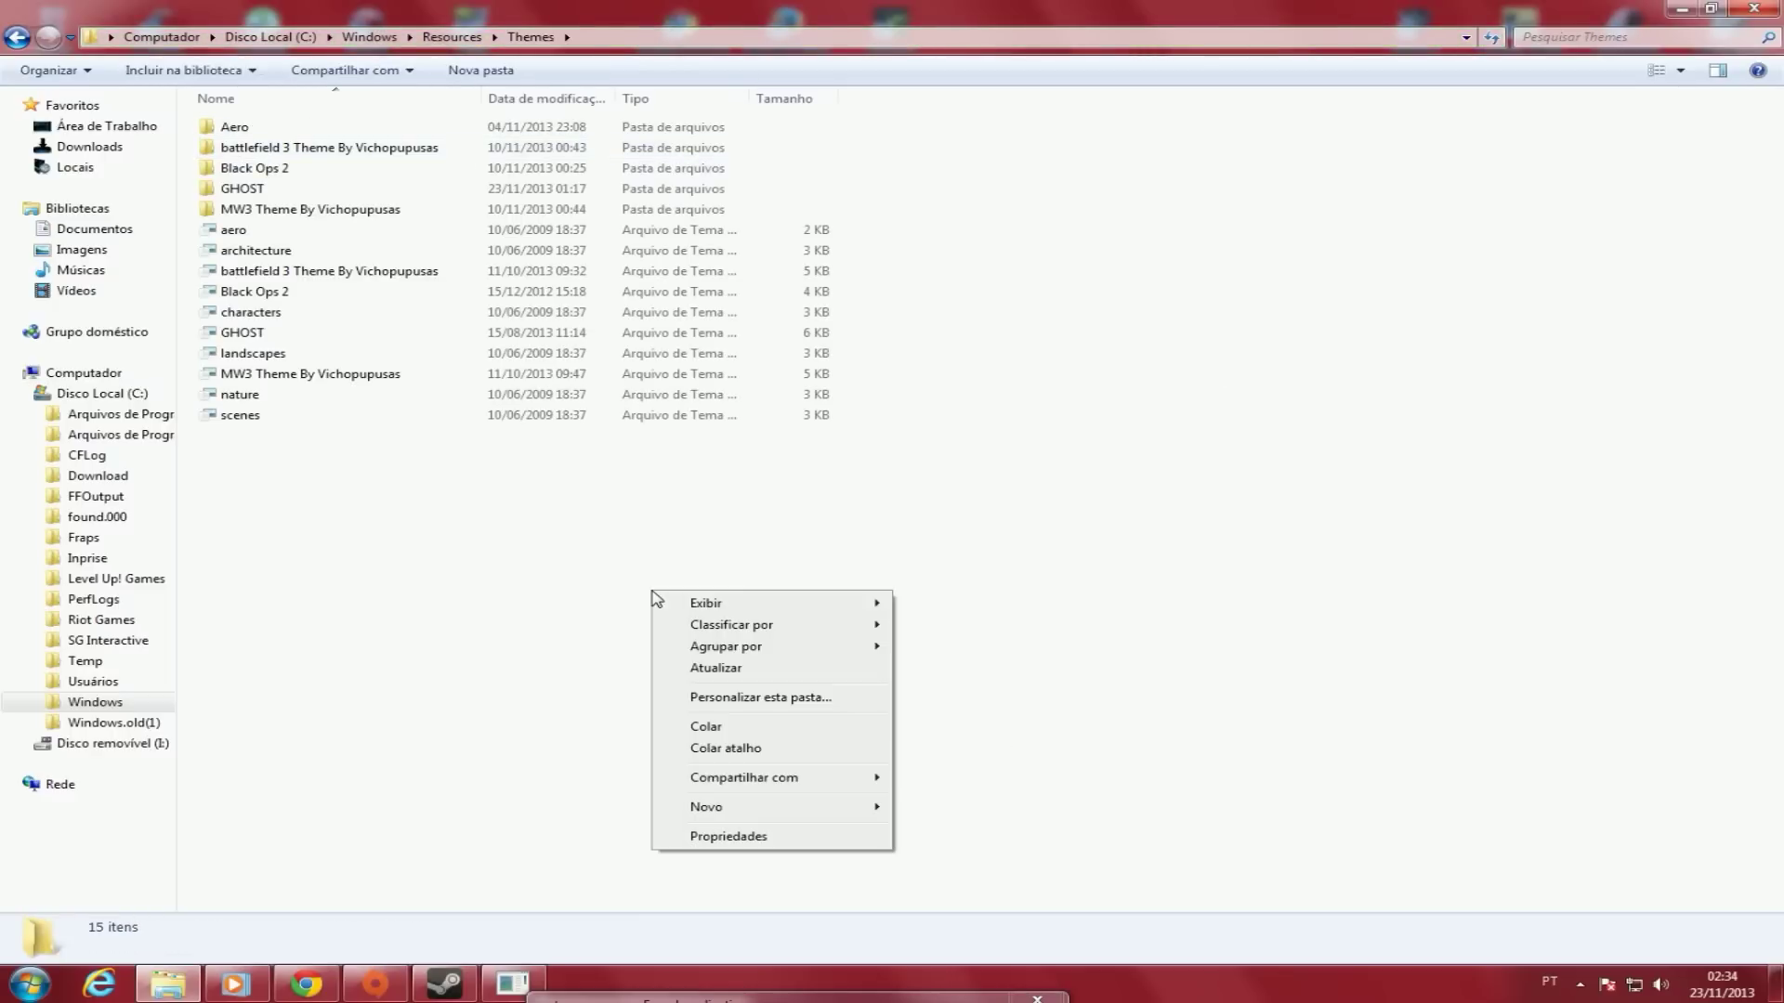
left_click(729, 732)
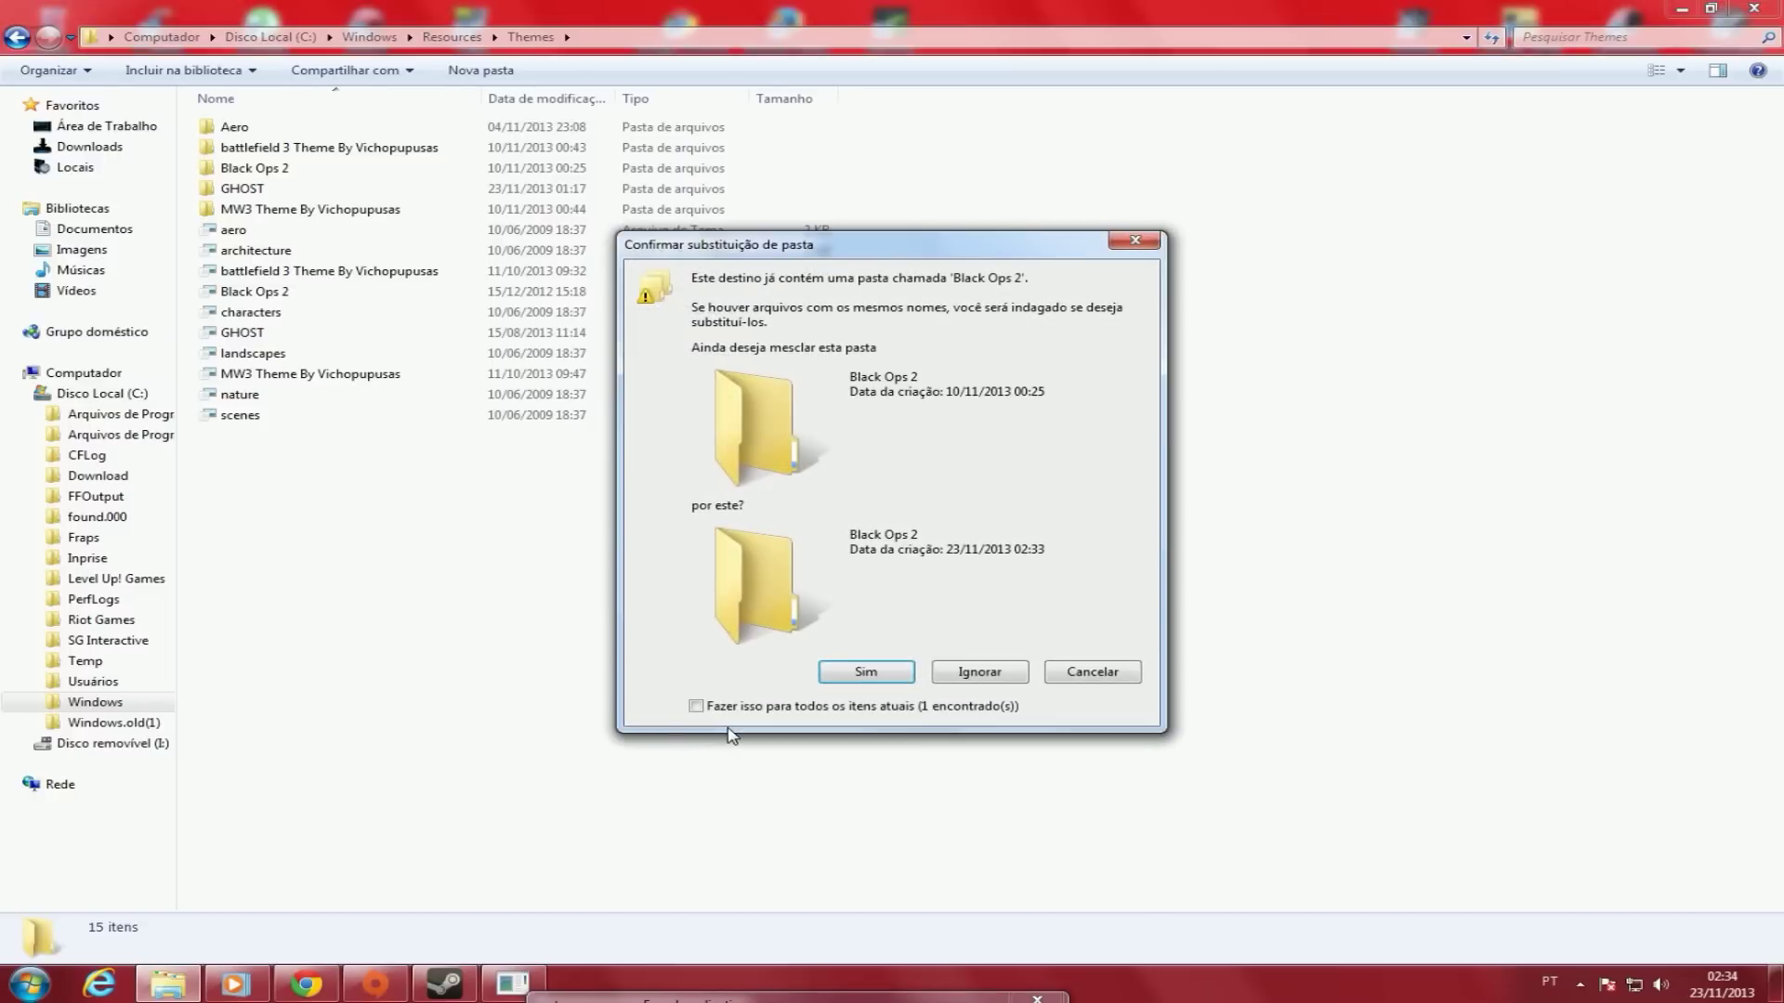
left_click(698, 707)
left_click(866, 675)
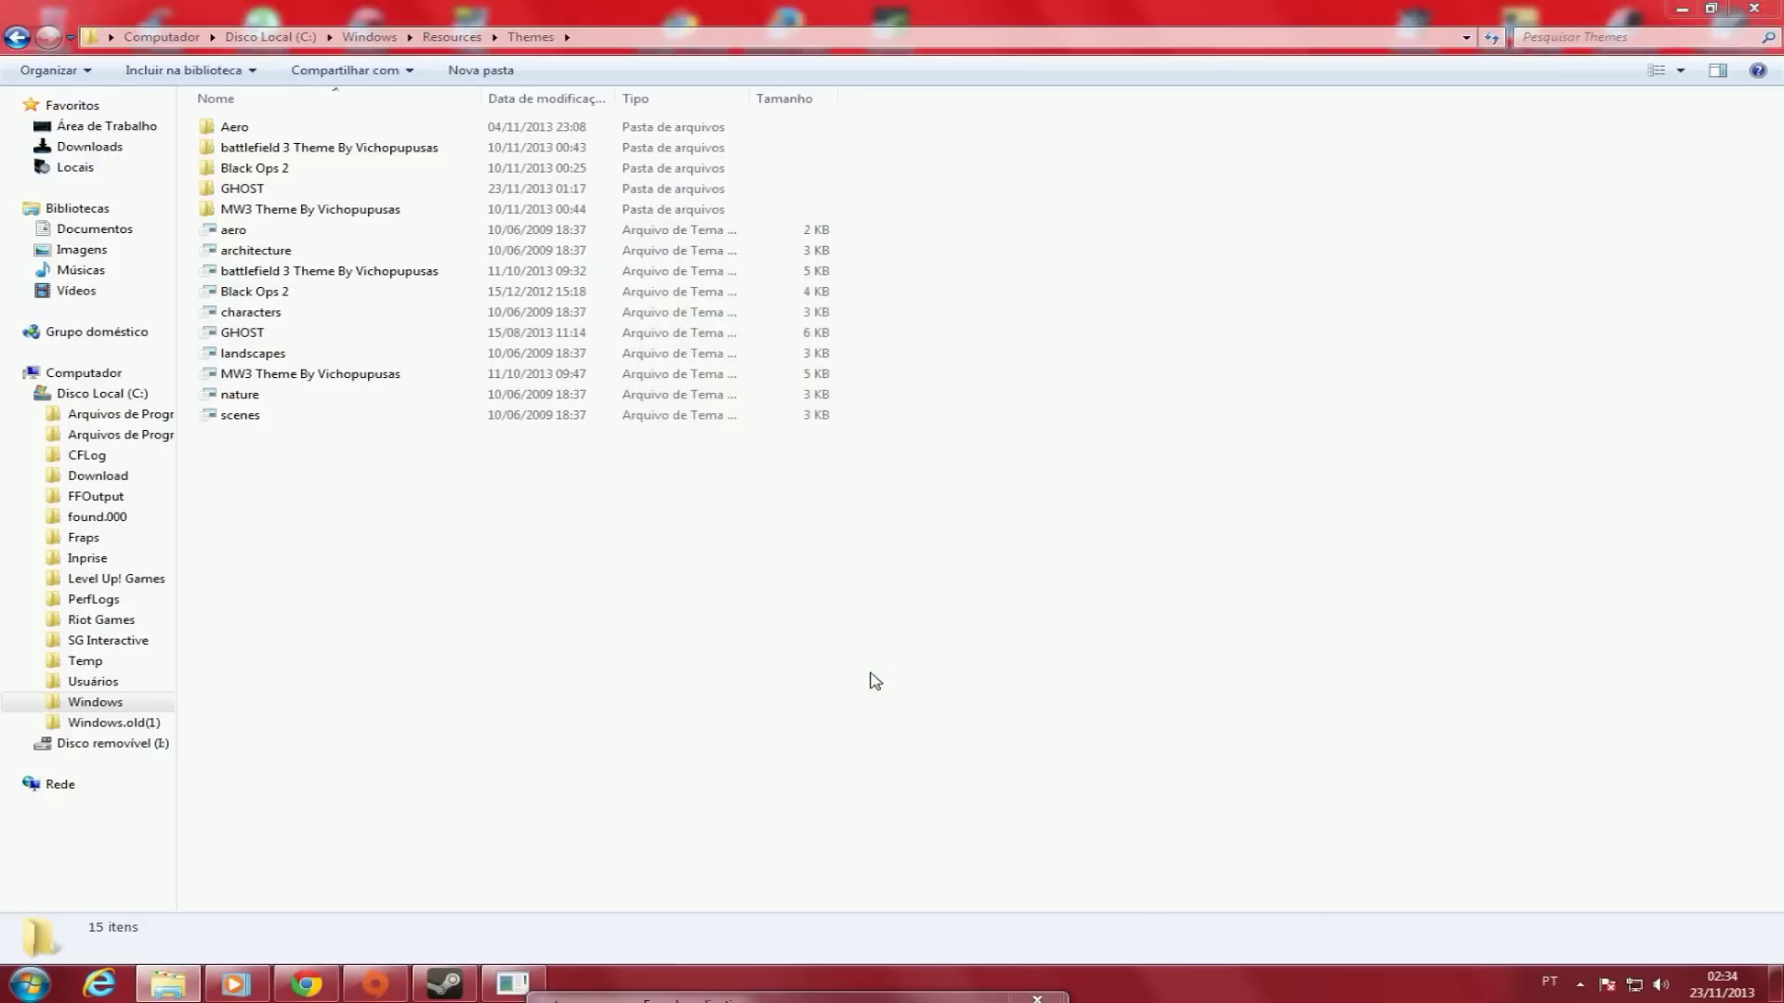
left_click(666, 700)
left_click(850, 414)
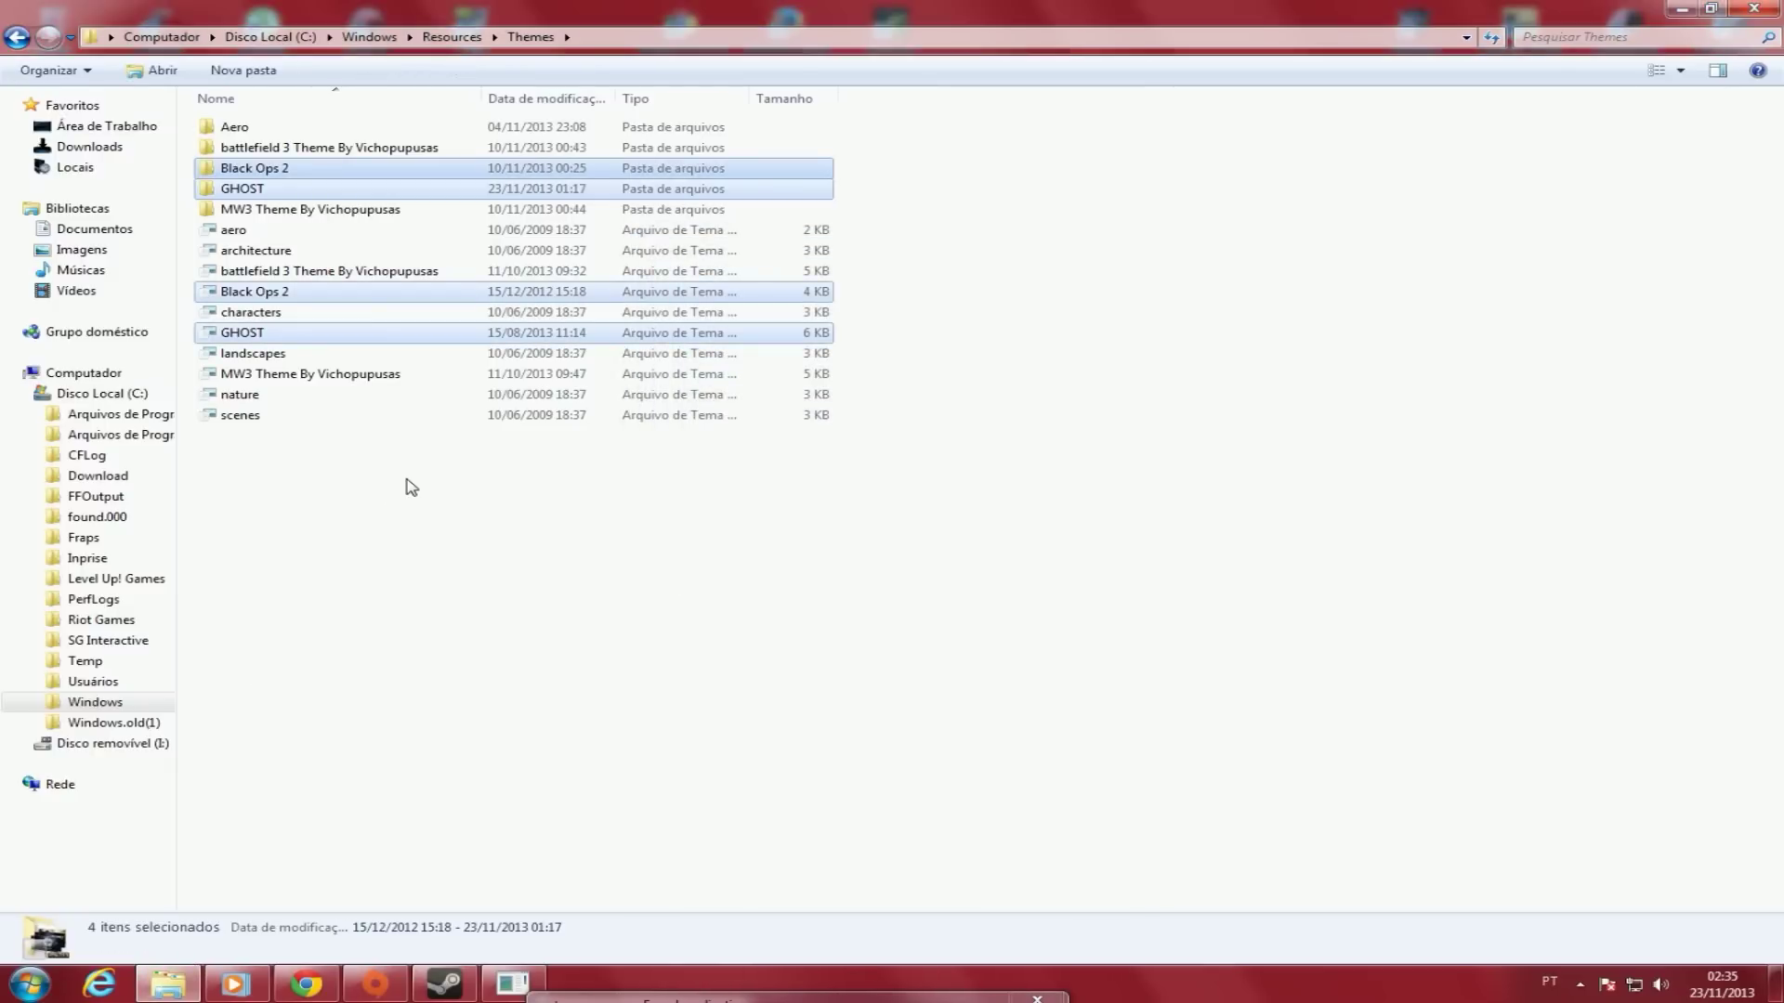
- Apply the Black Ops 2 theme from its theme file in the Themes folder
left_click(499, 608)
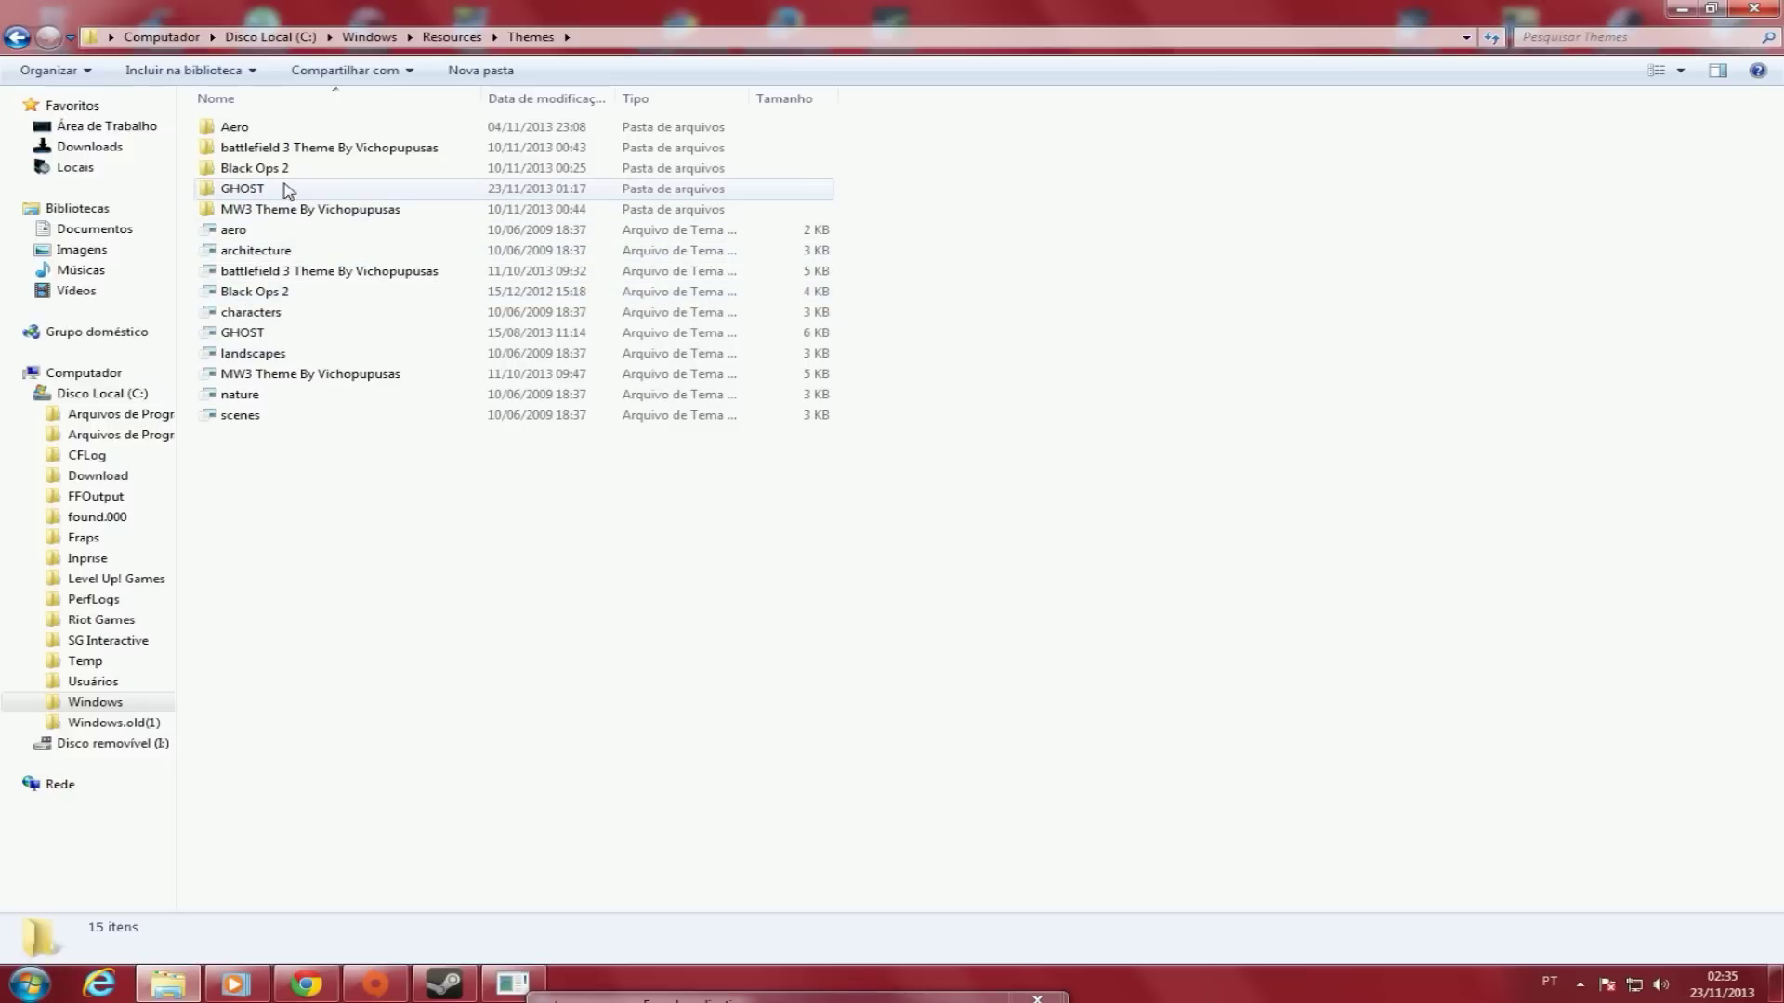
left_click(246, 191)
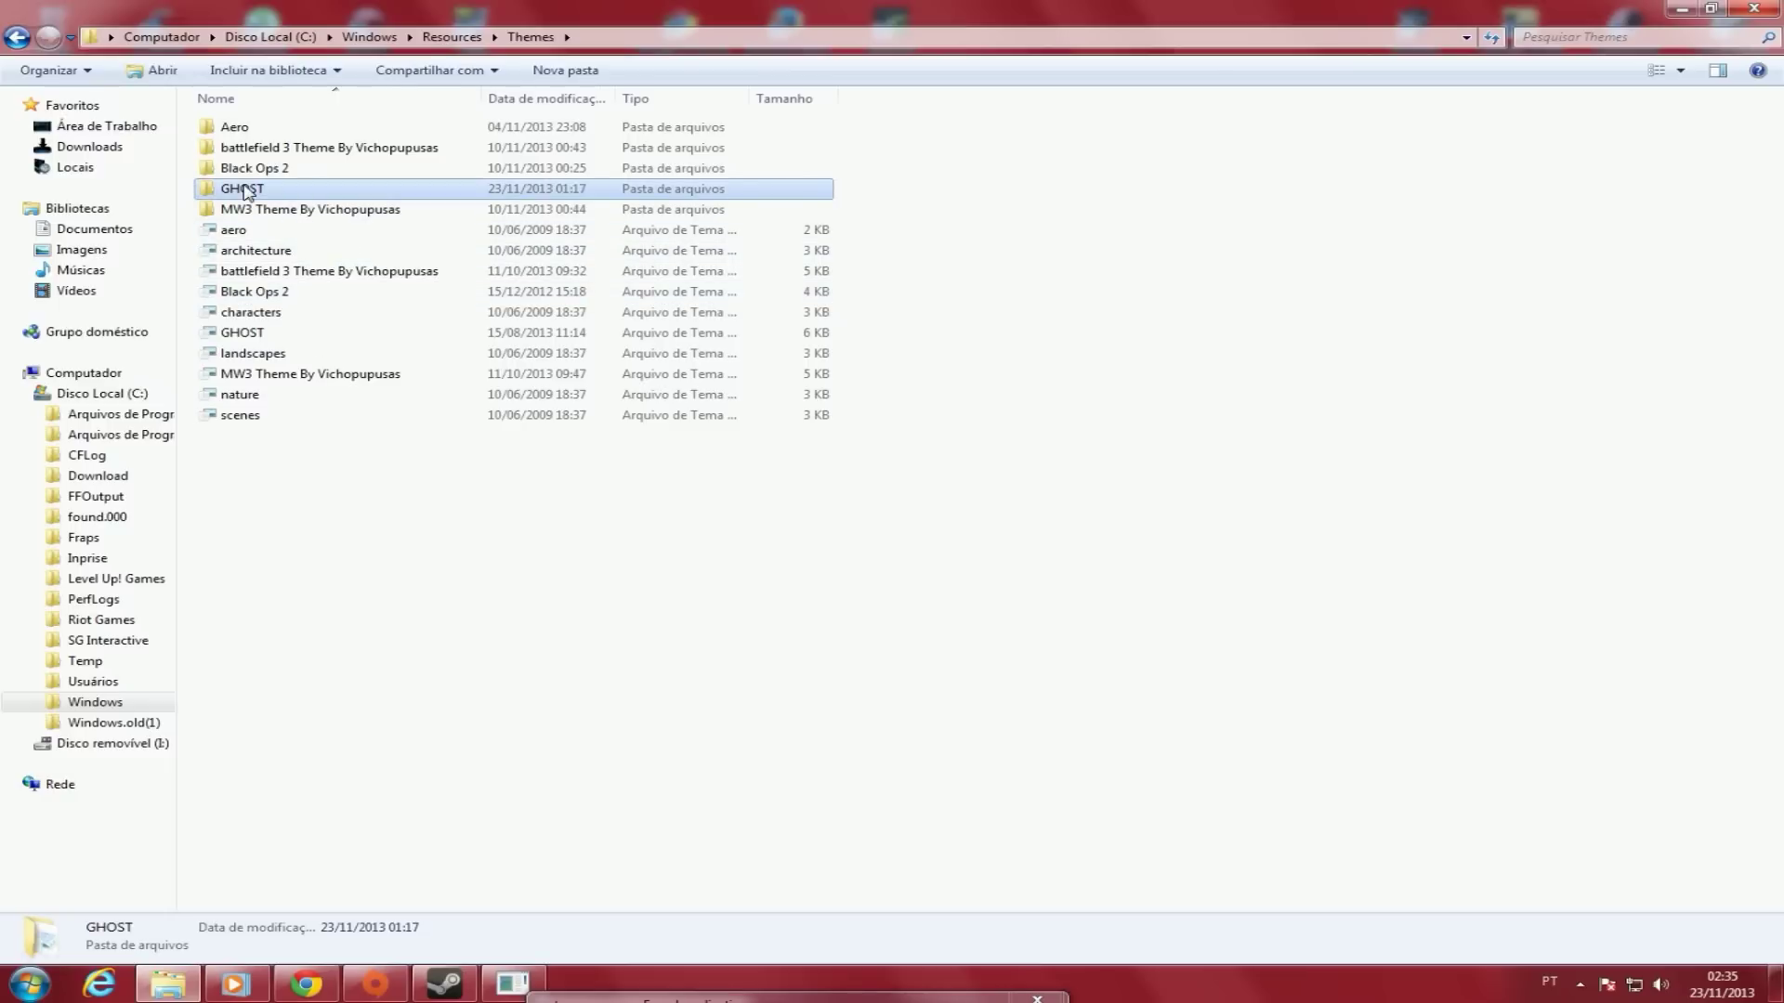
left_click(260, 172)
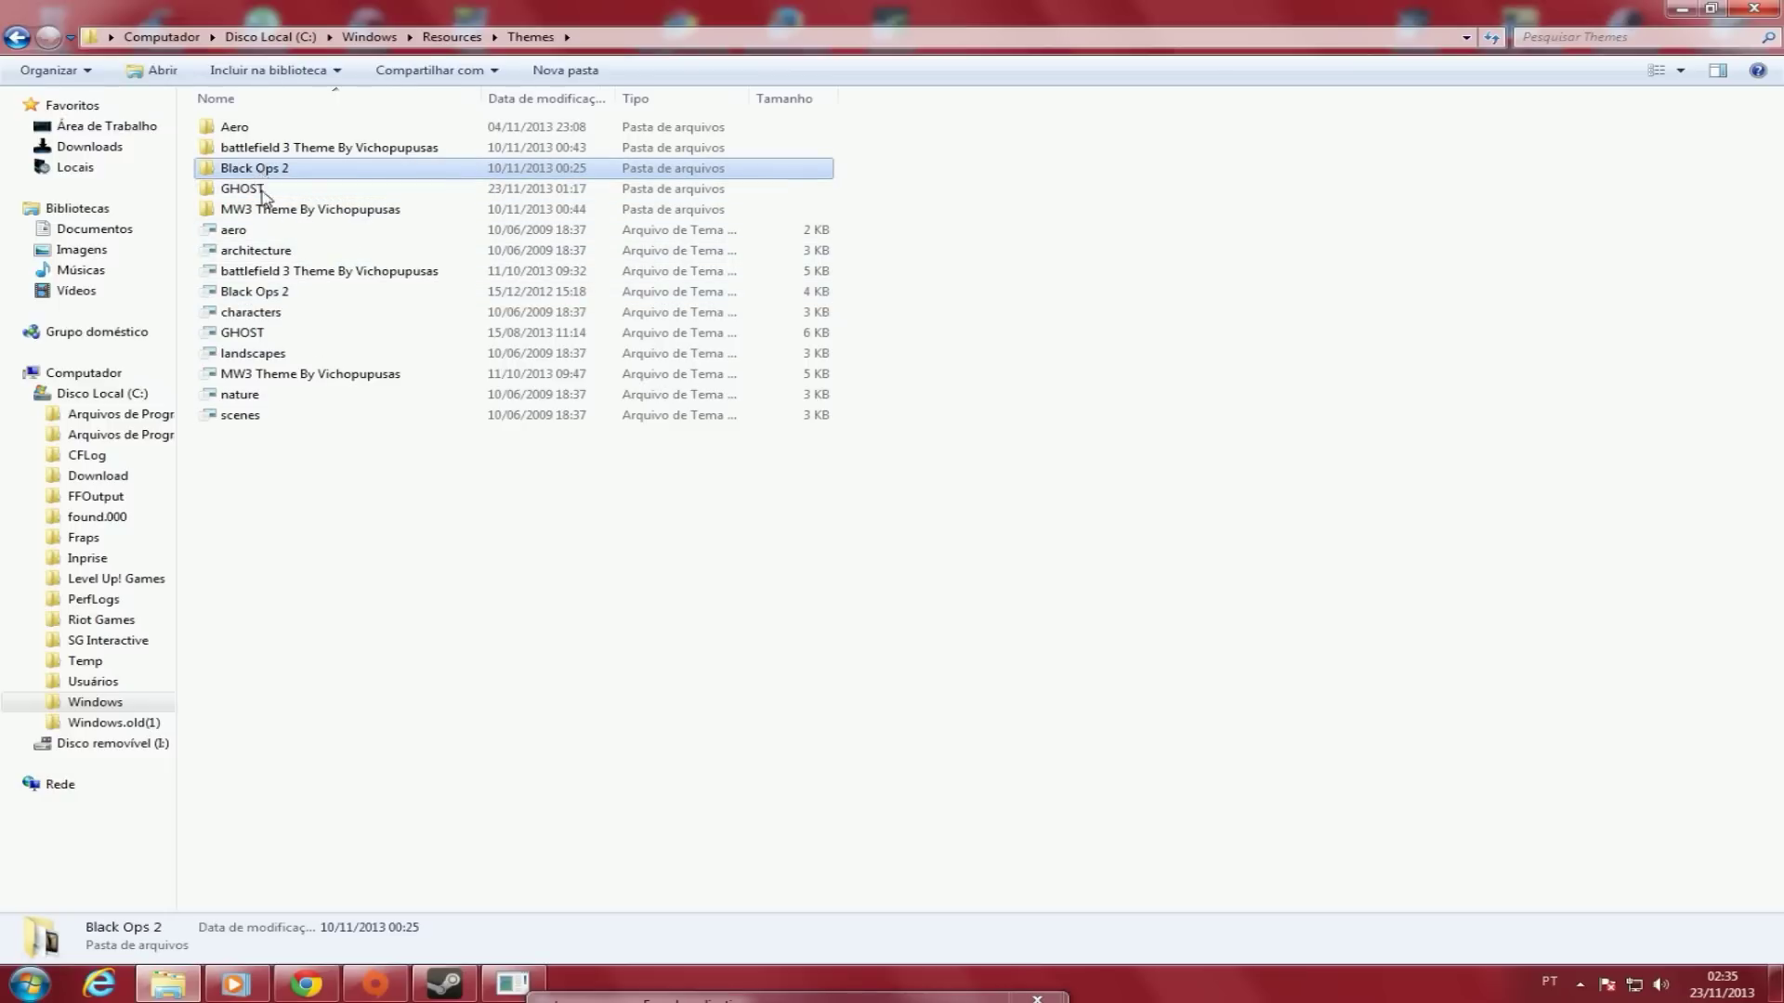
left_click(259, 191)
left_click(440, 517)
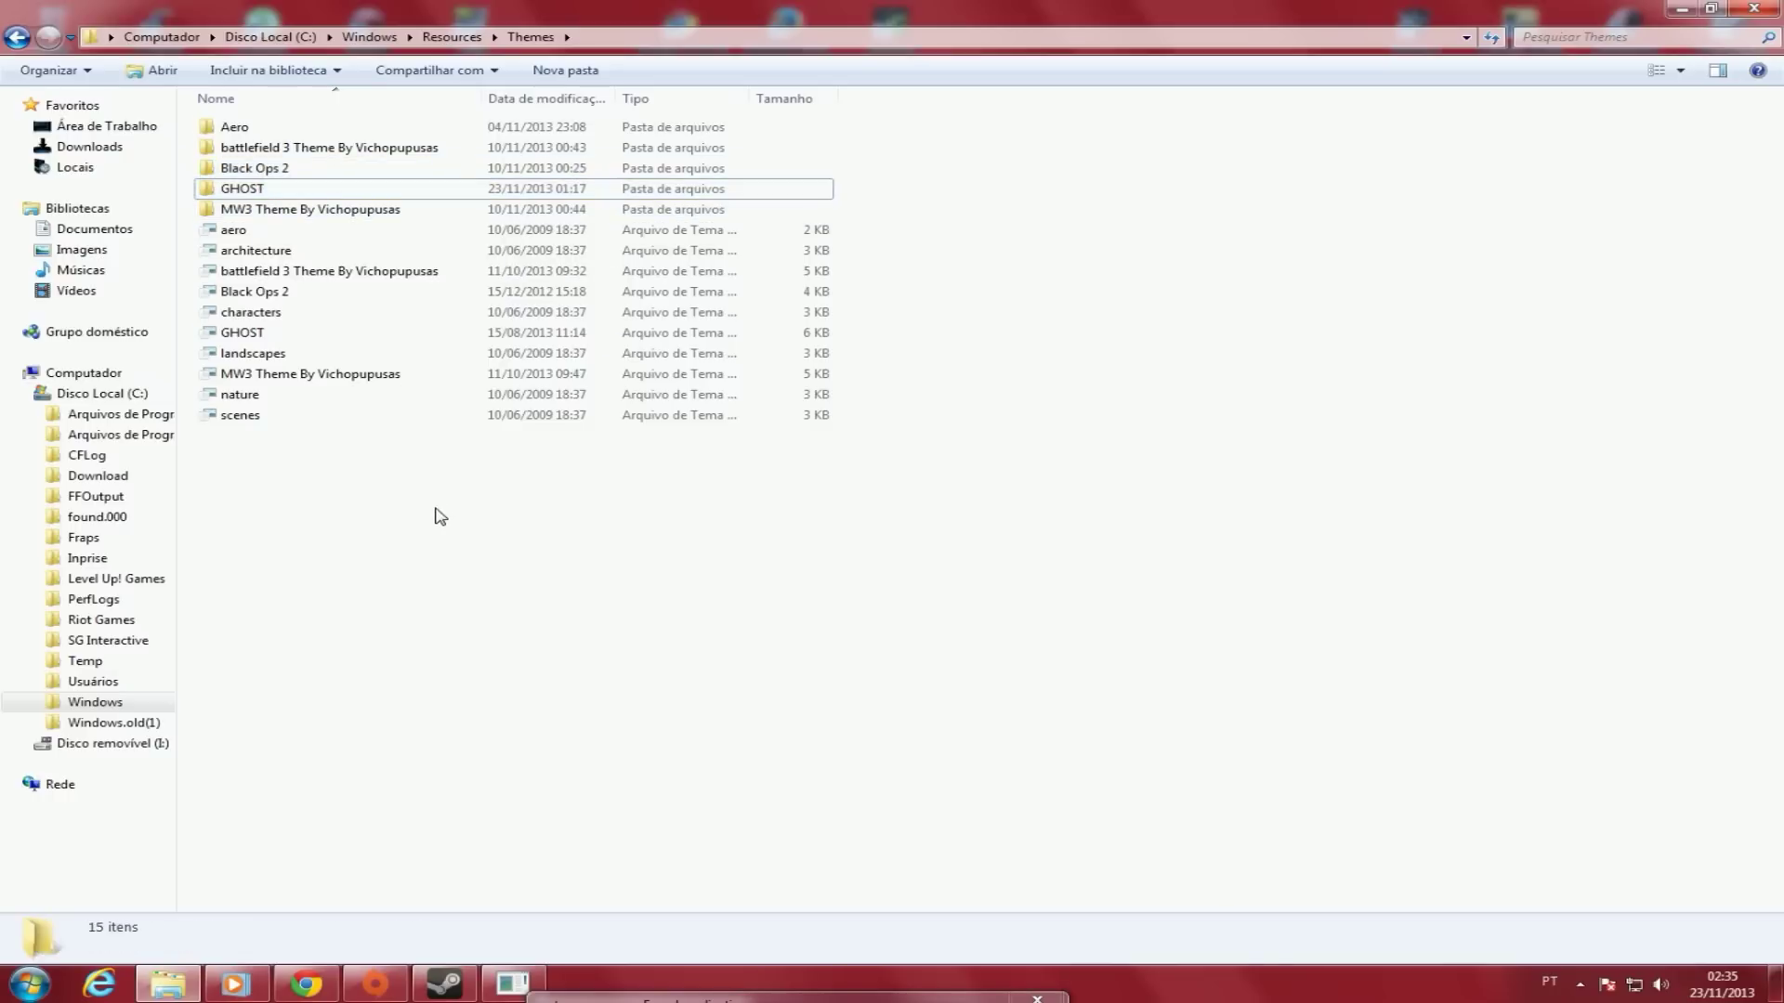
double_click(280, 295)
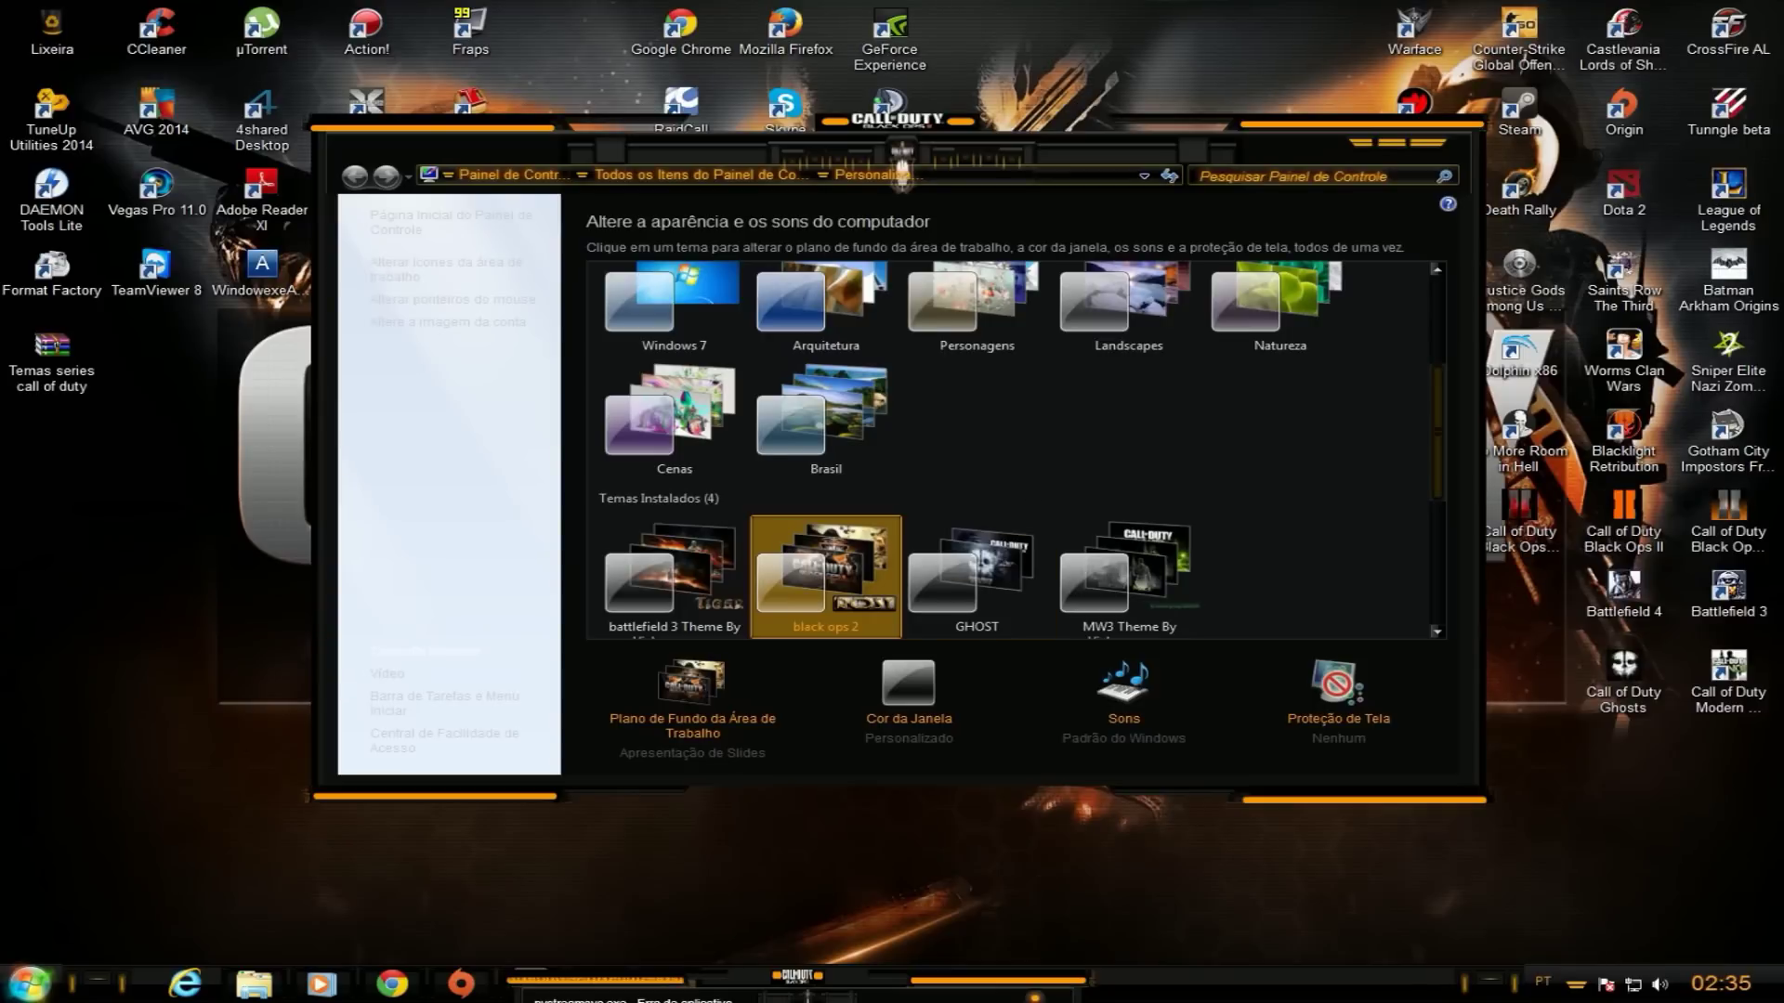
- Examine the Black Ops 2 styling of the Start menu, Explorer window and clock calendar, minimizing the Personalization window
left_click(30, 983)
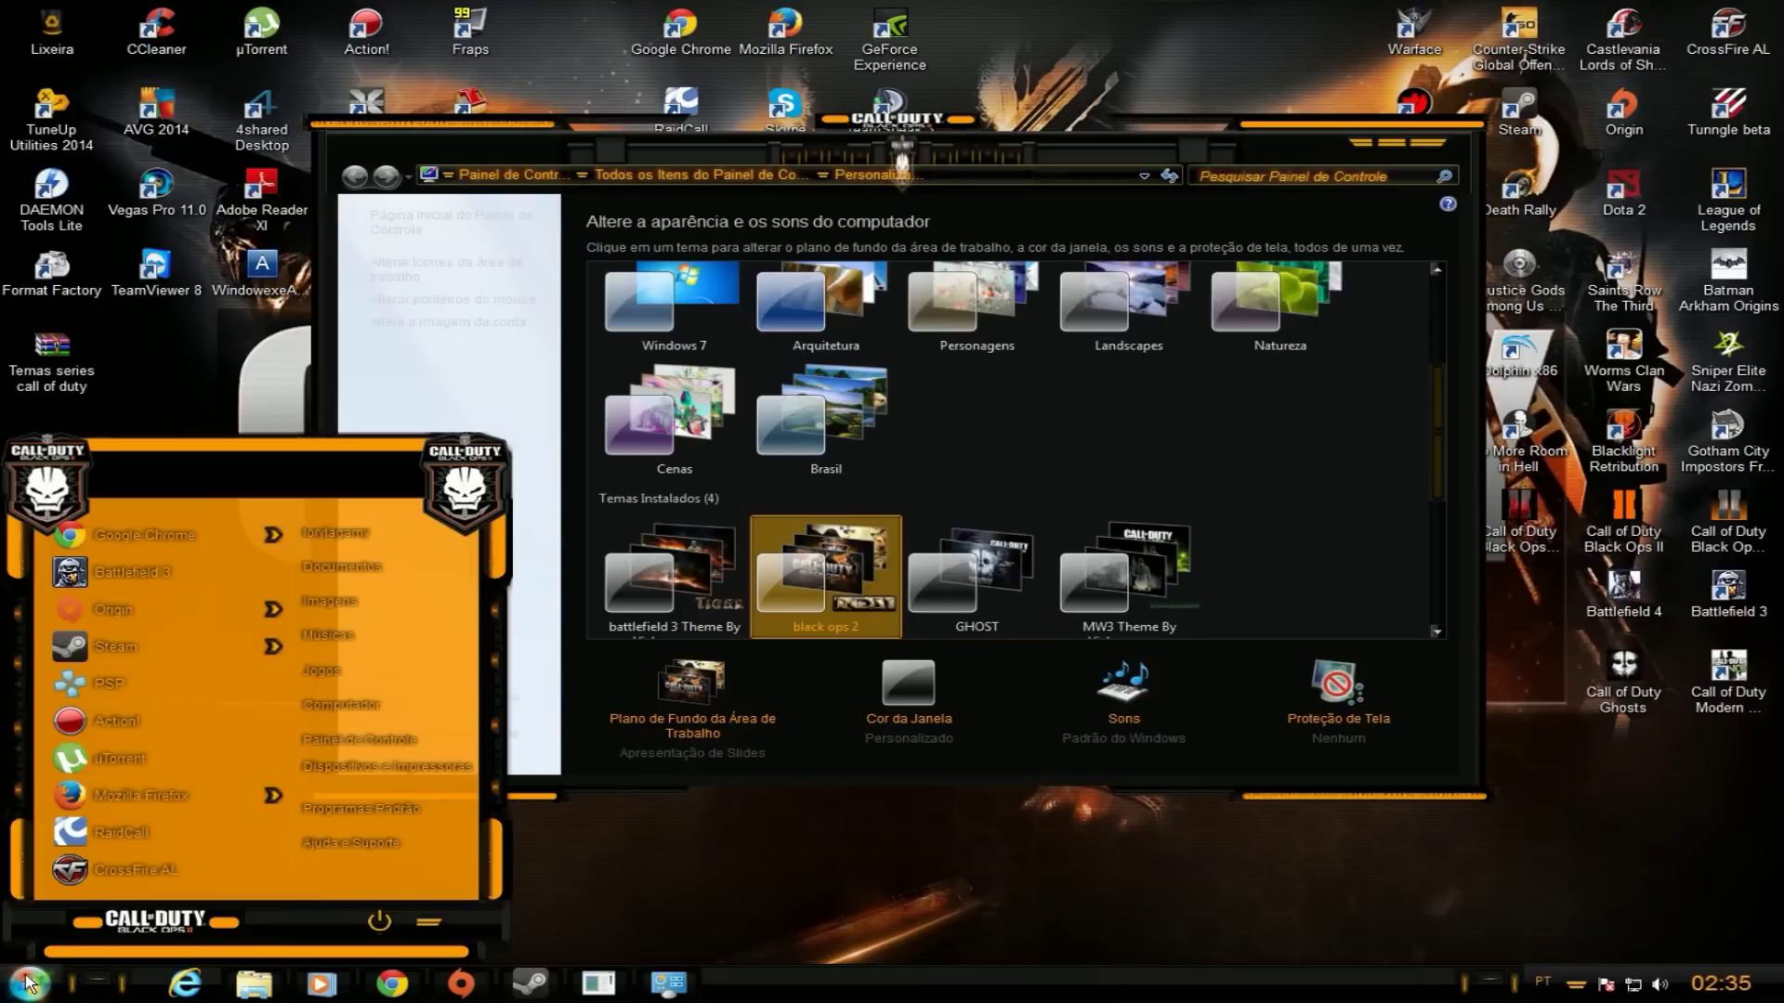
left_click(30, 983)
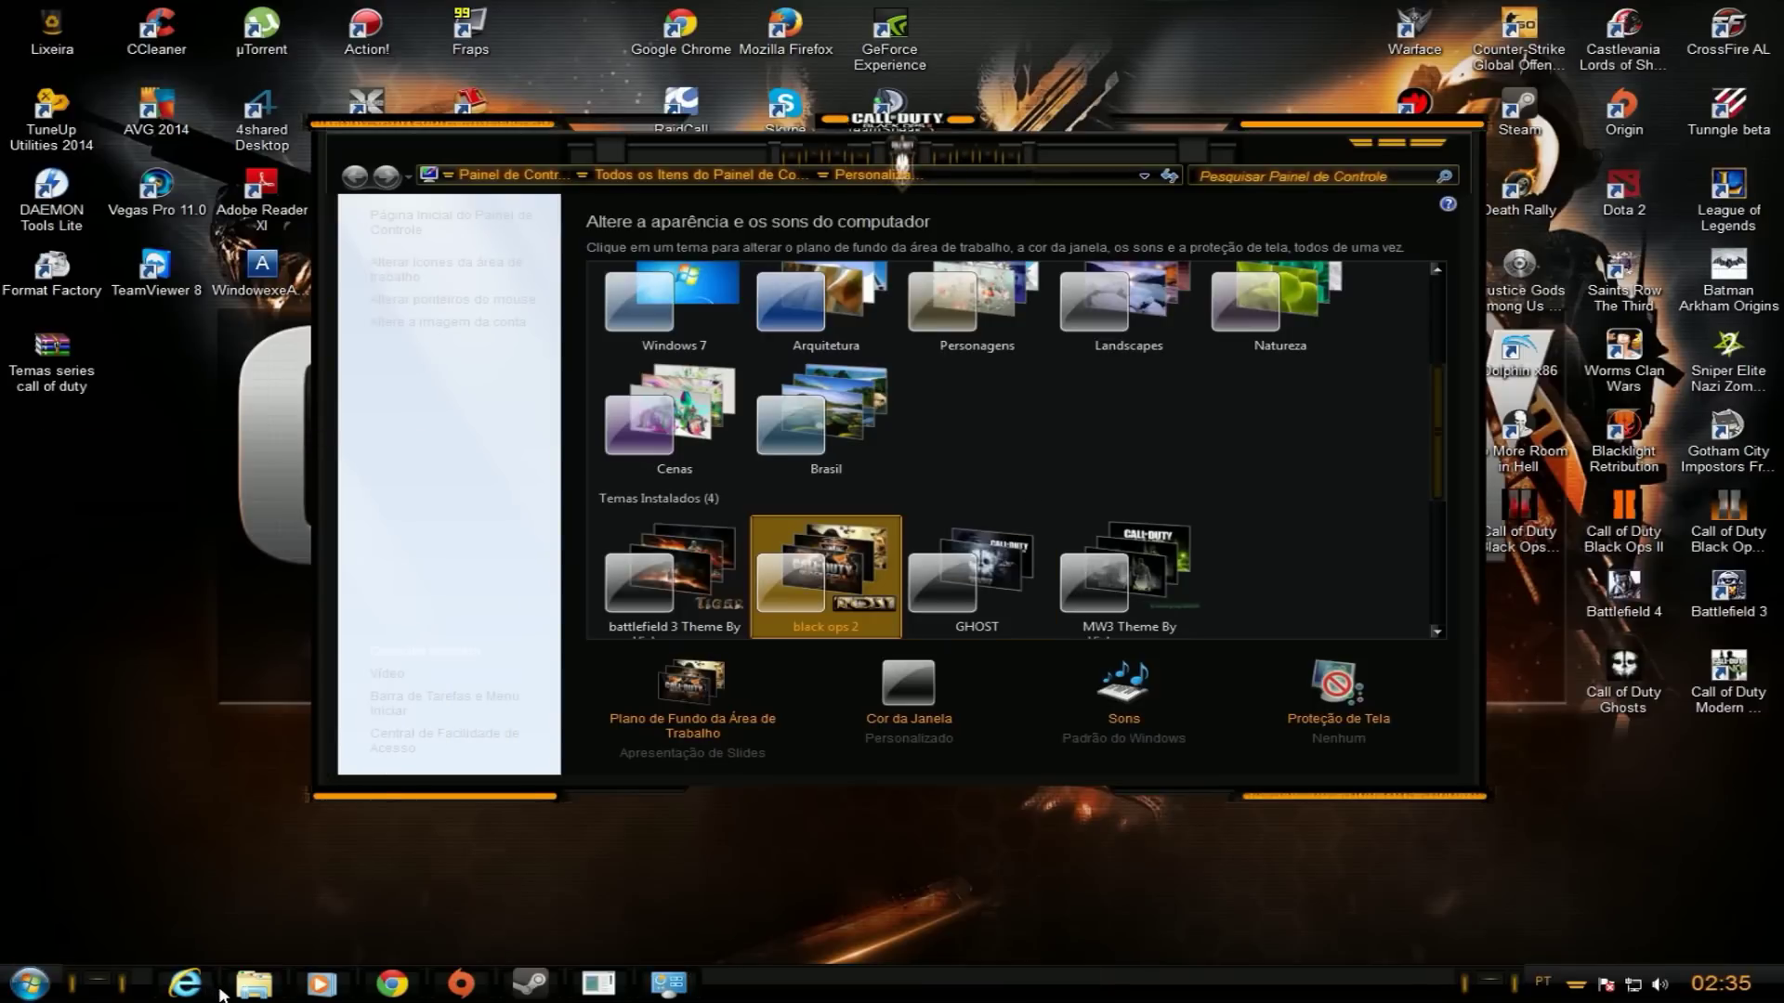
left_click(242, 987)
left_click(241, 986)
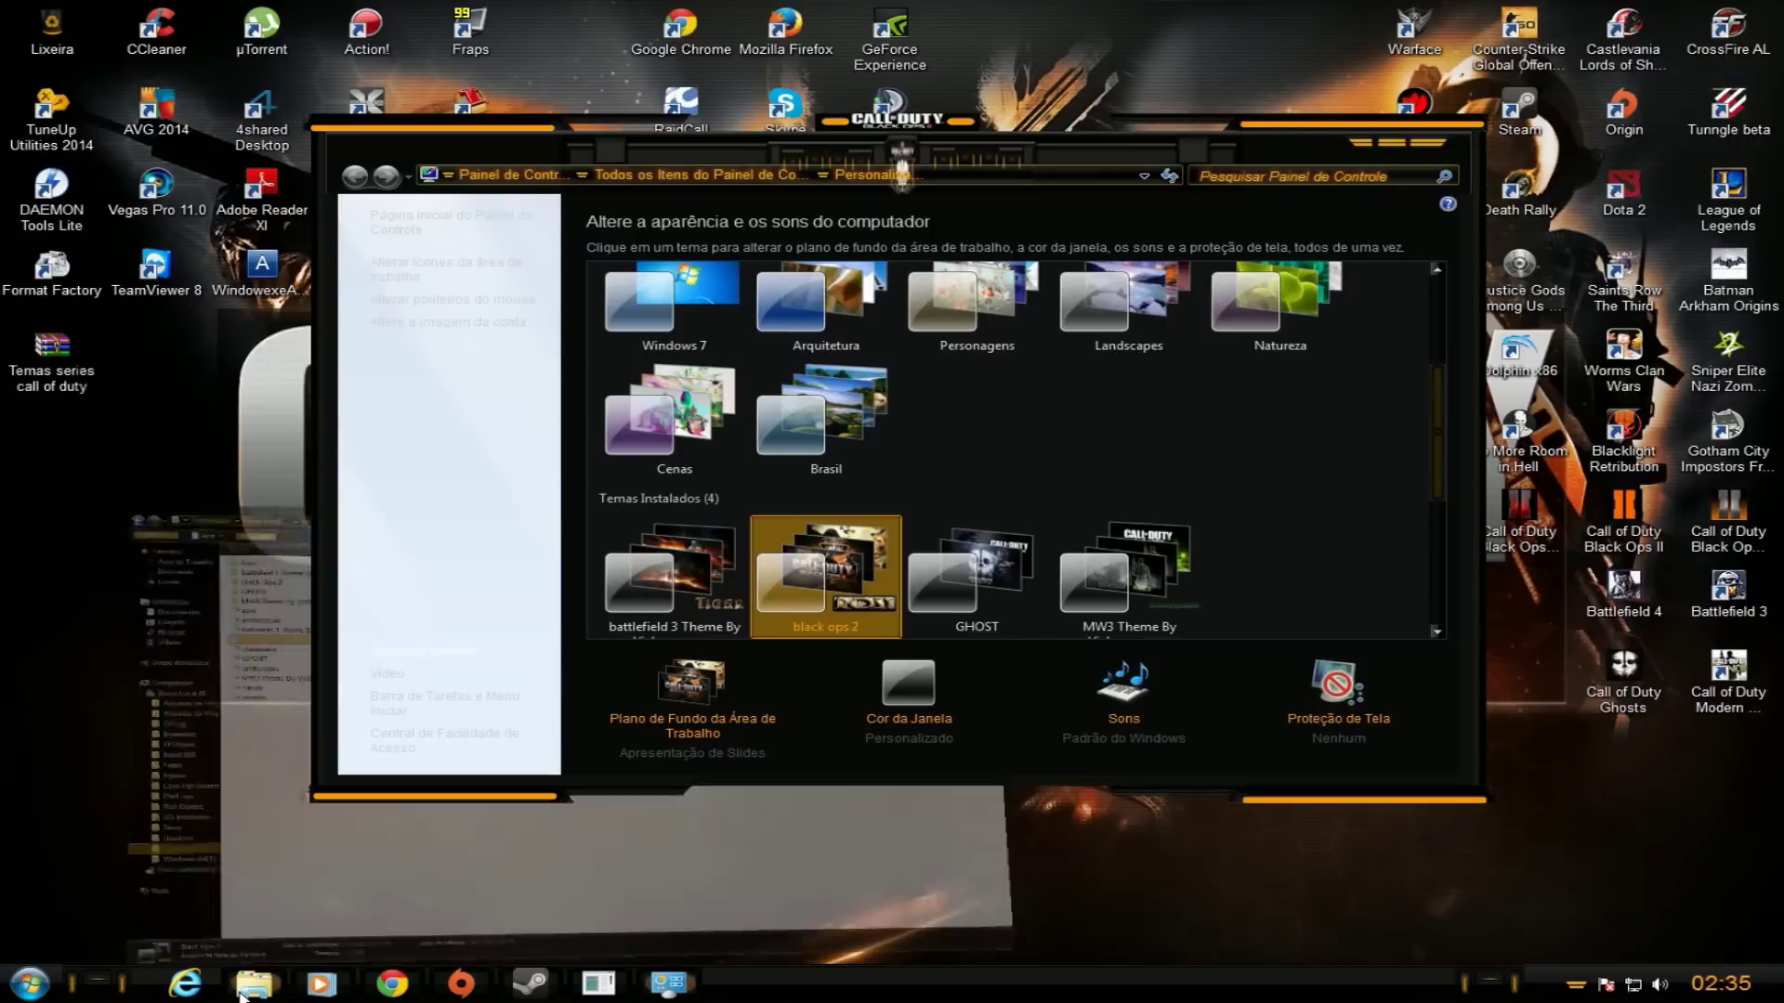
left_click(241, 987)
left_click(241, 987)
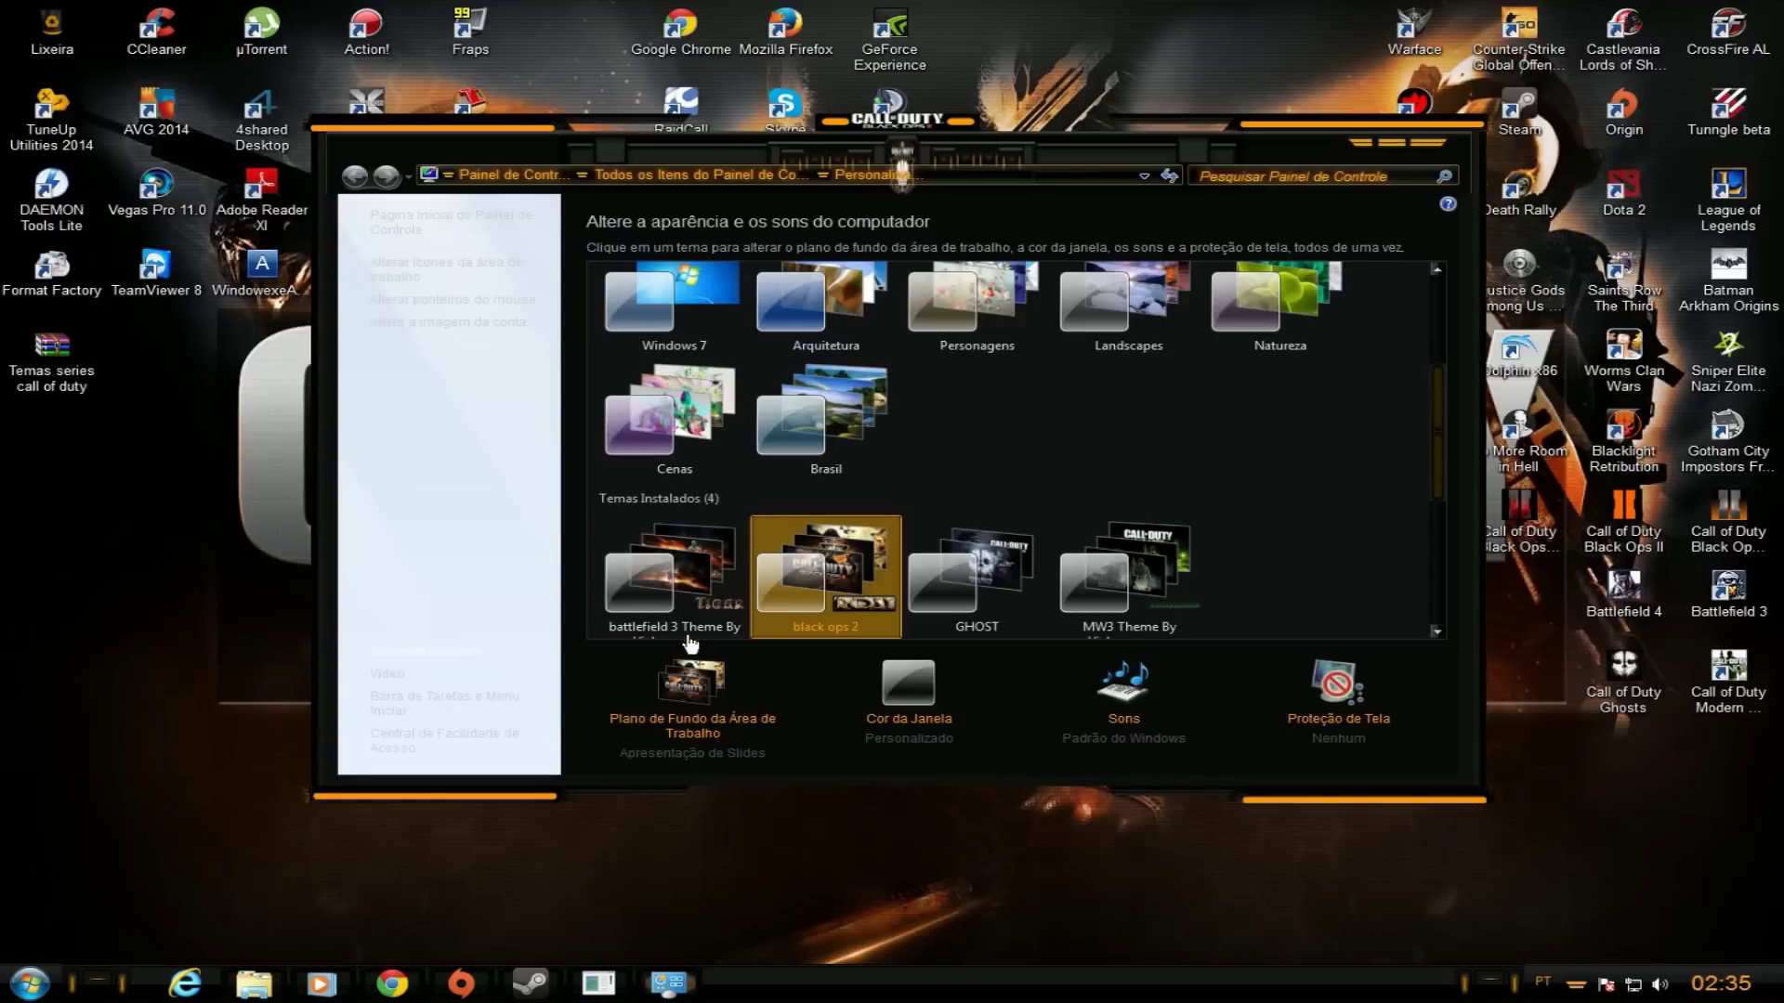
left_click(1358, 144)
left_click(1576, 983)
left_click(1700, 985)
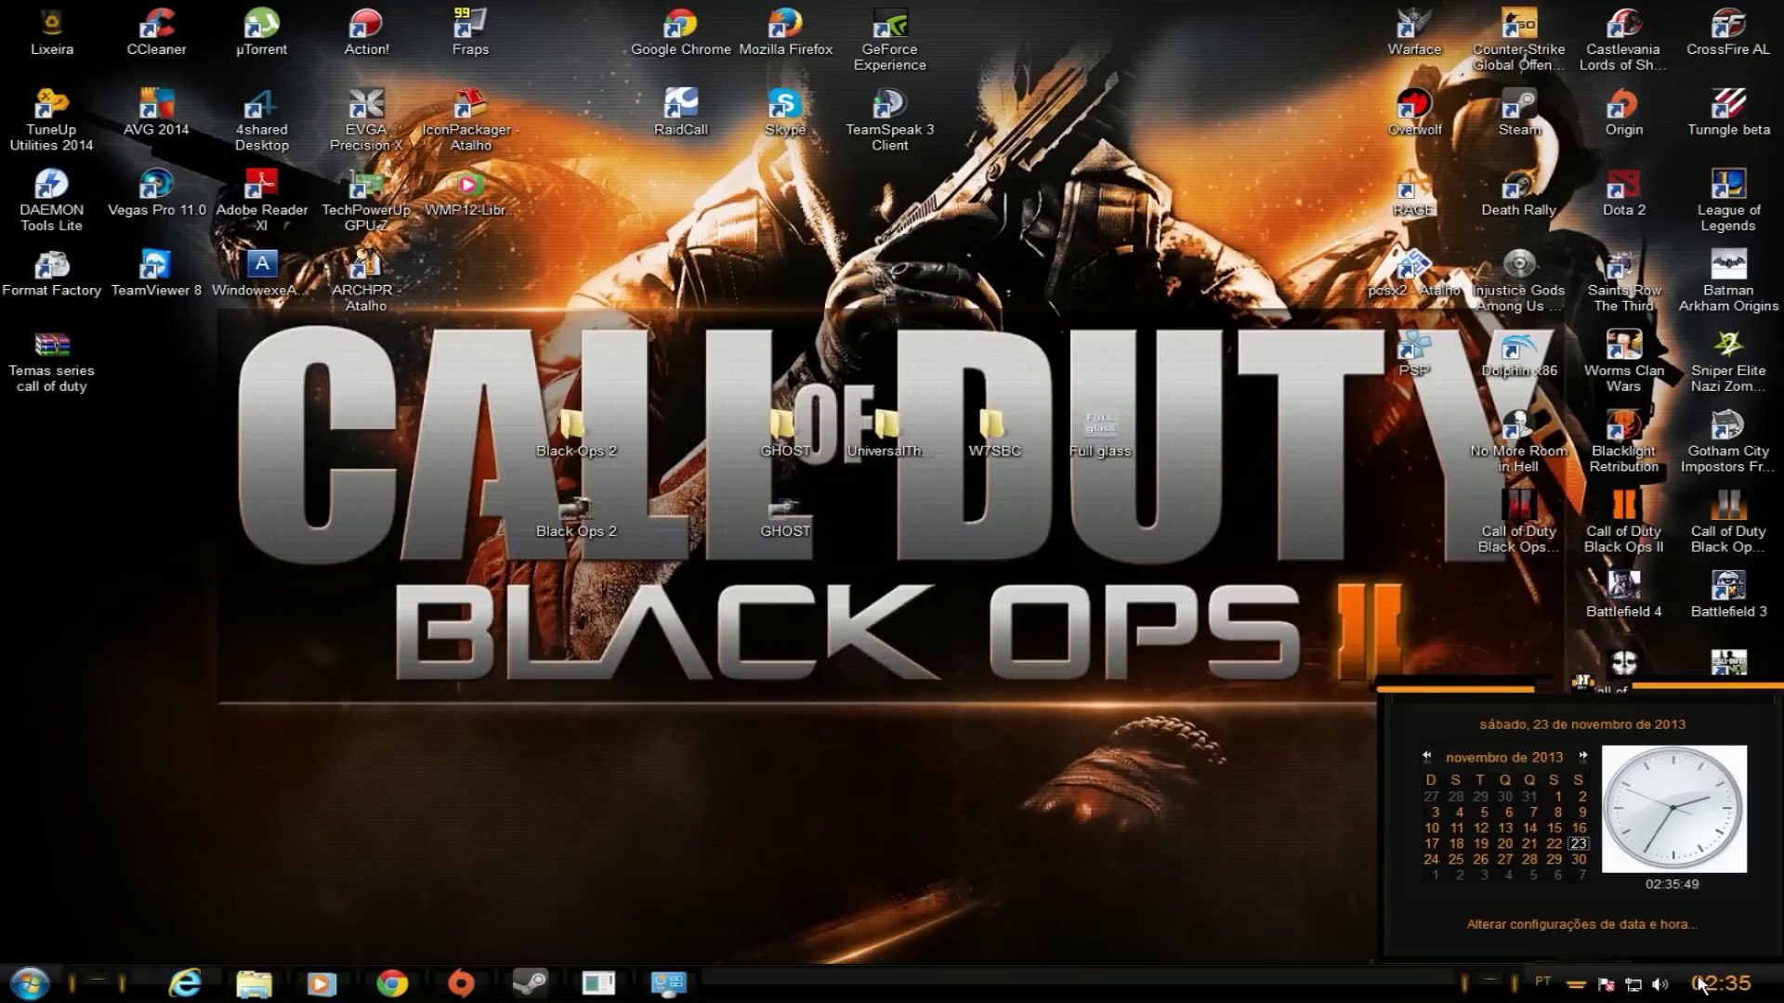
left_click(1096, 794)
- Advance the desktop background by two wallpapers and check the theme list in the Personalization window
right_click(1095, 792)
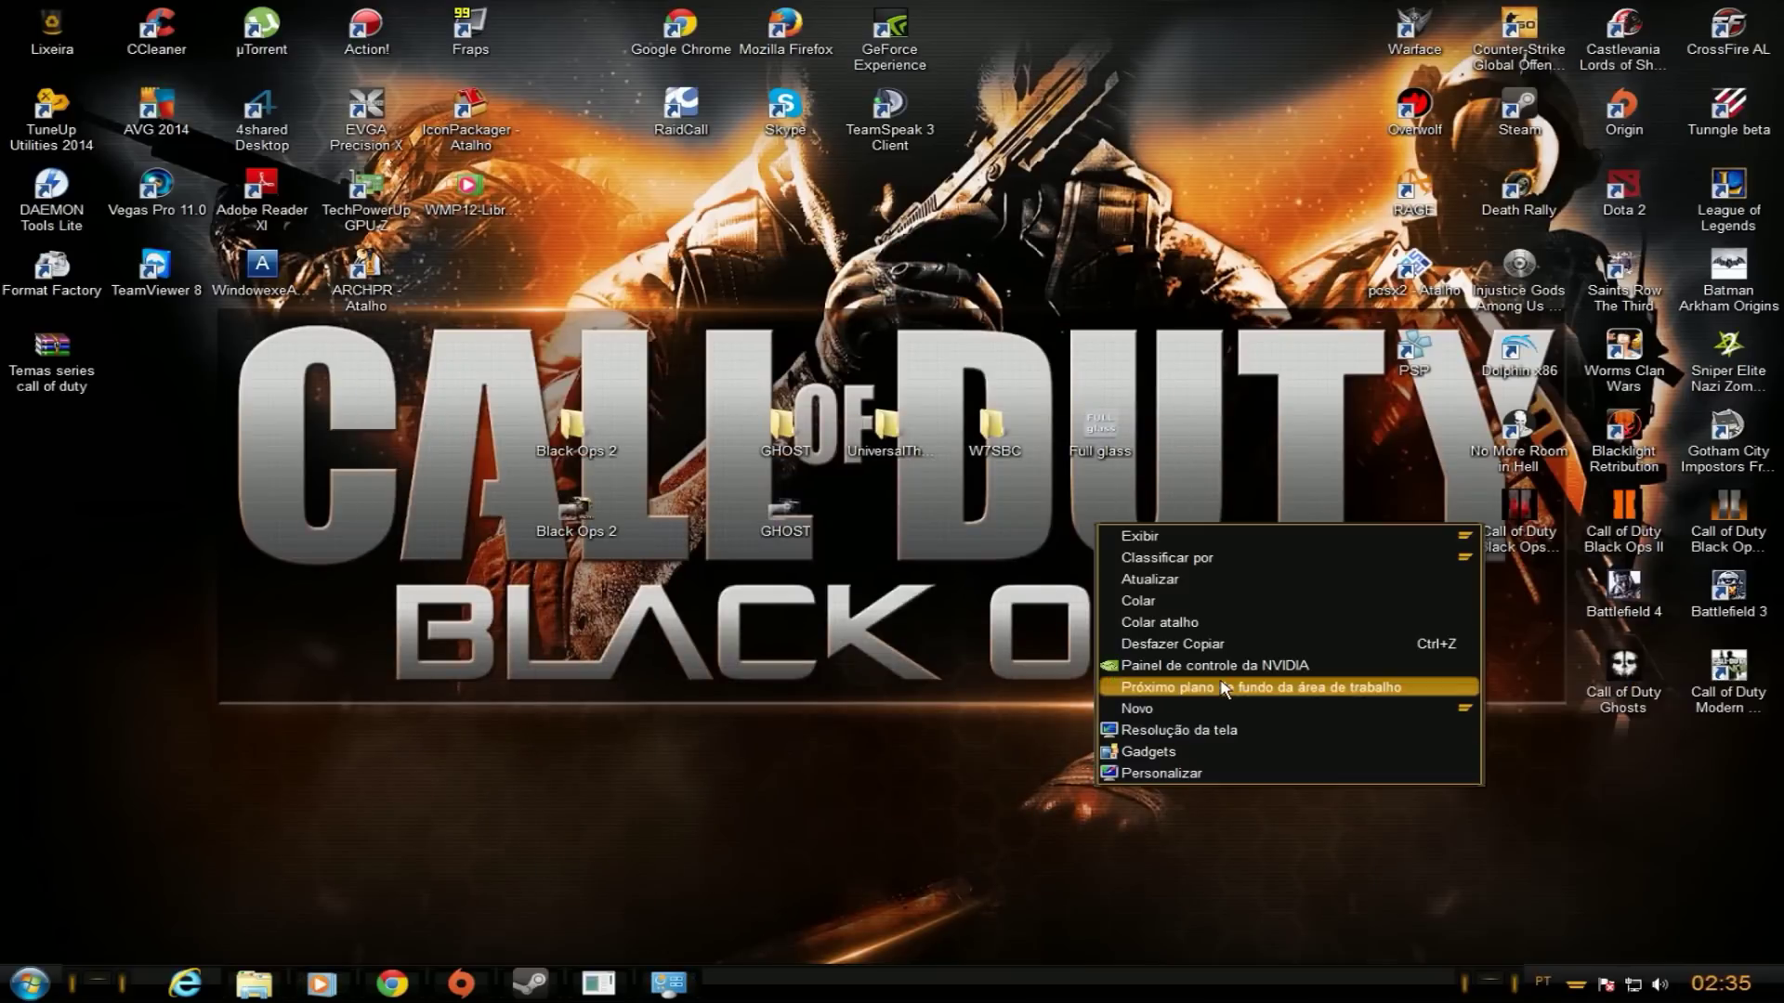
left_click(1207, 685)
right_click(1119, 656)
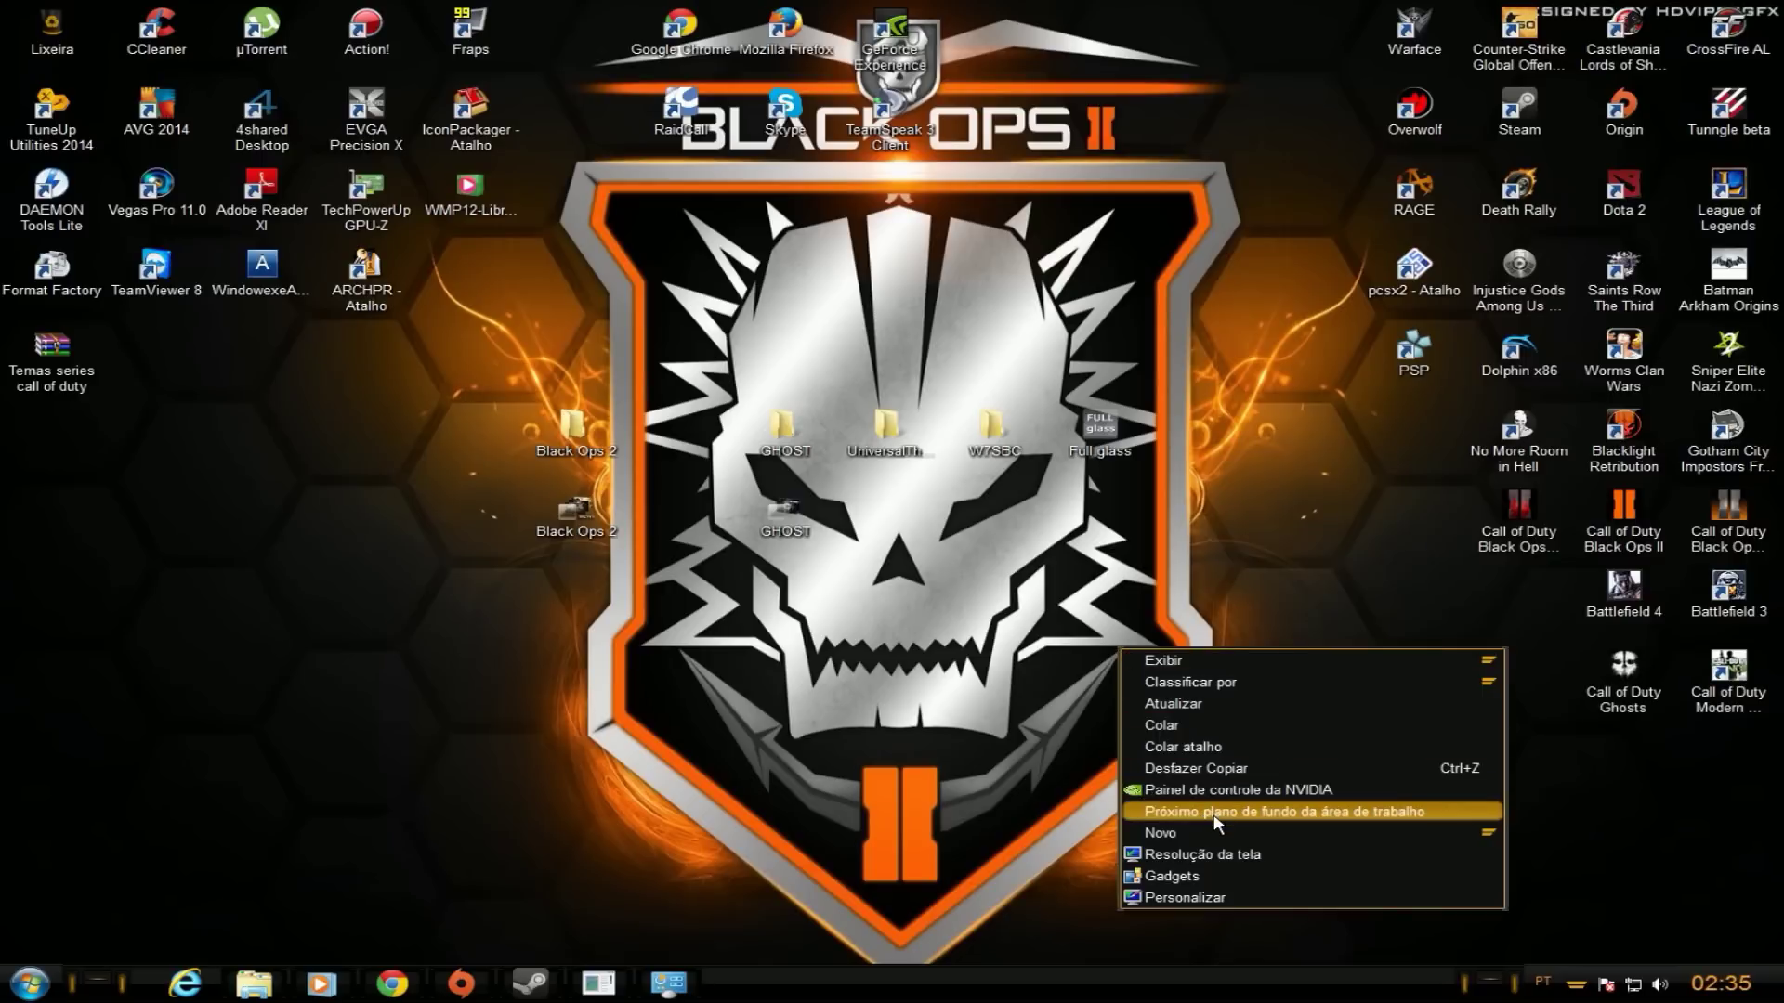
left_click(1216, 815)
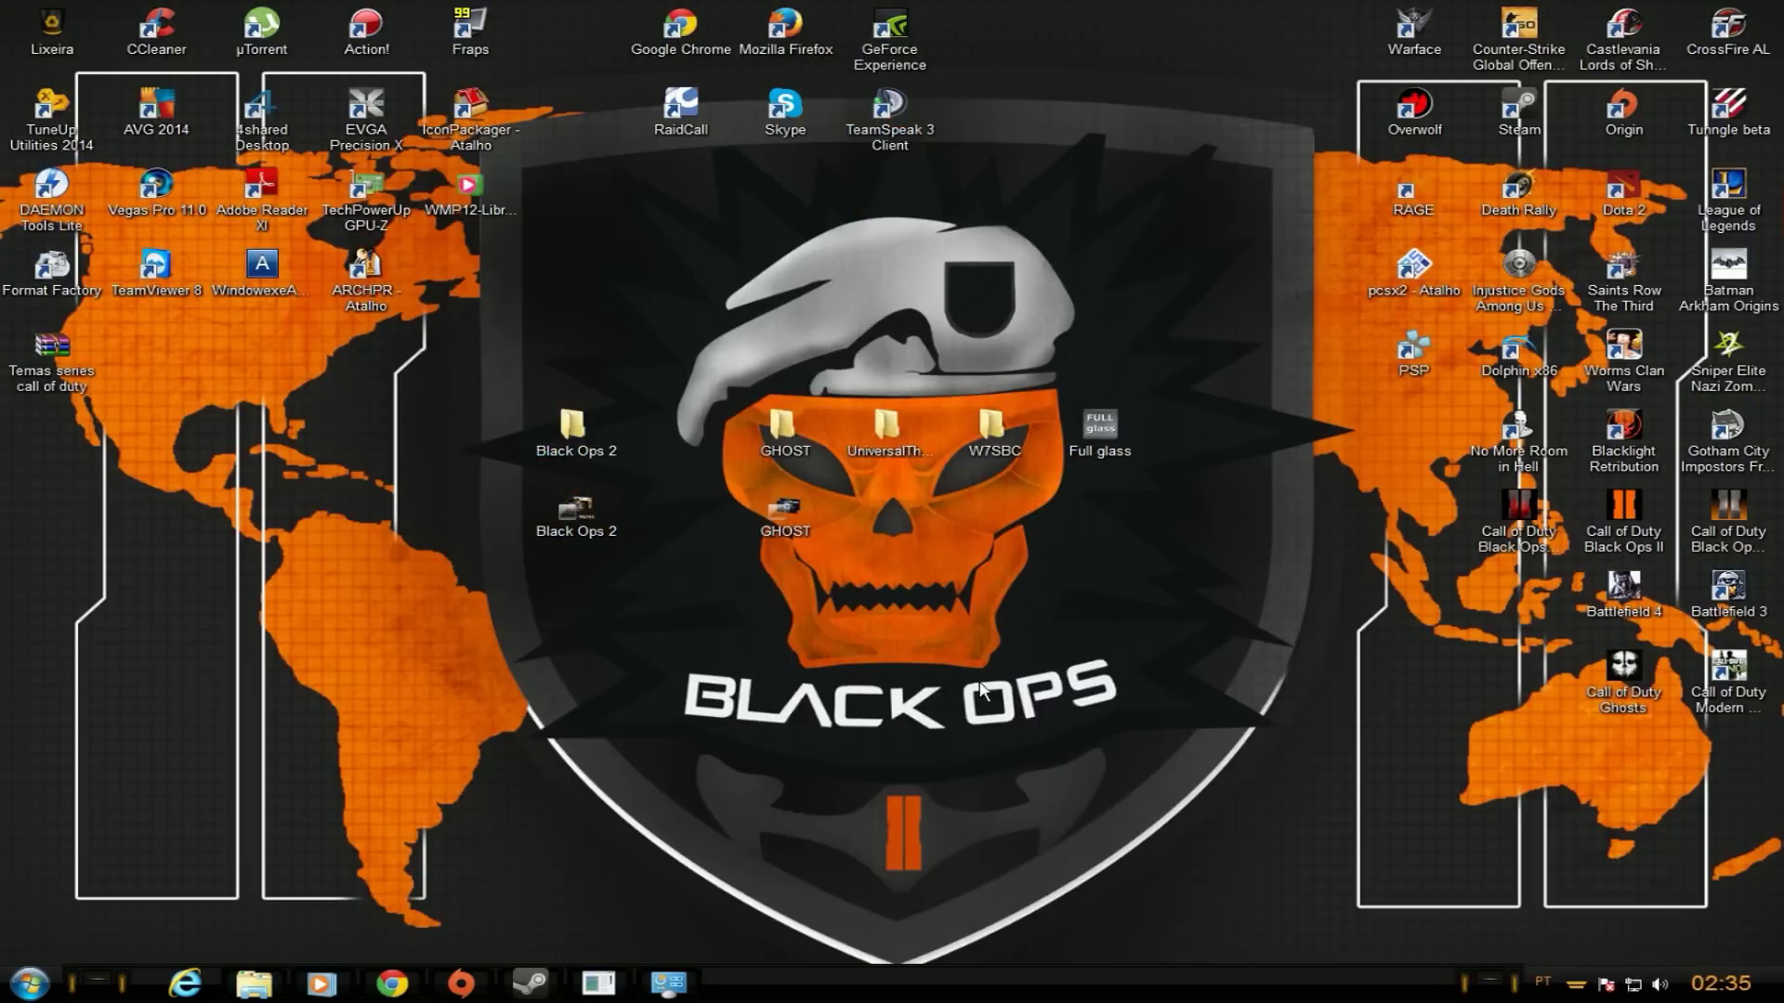
left_click(657, 995)
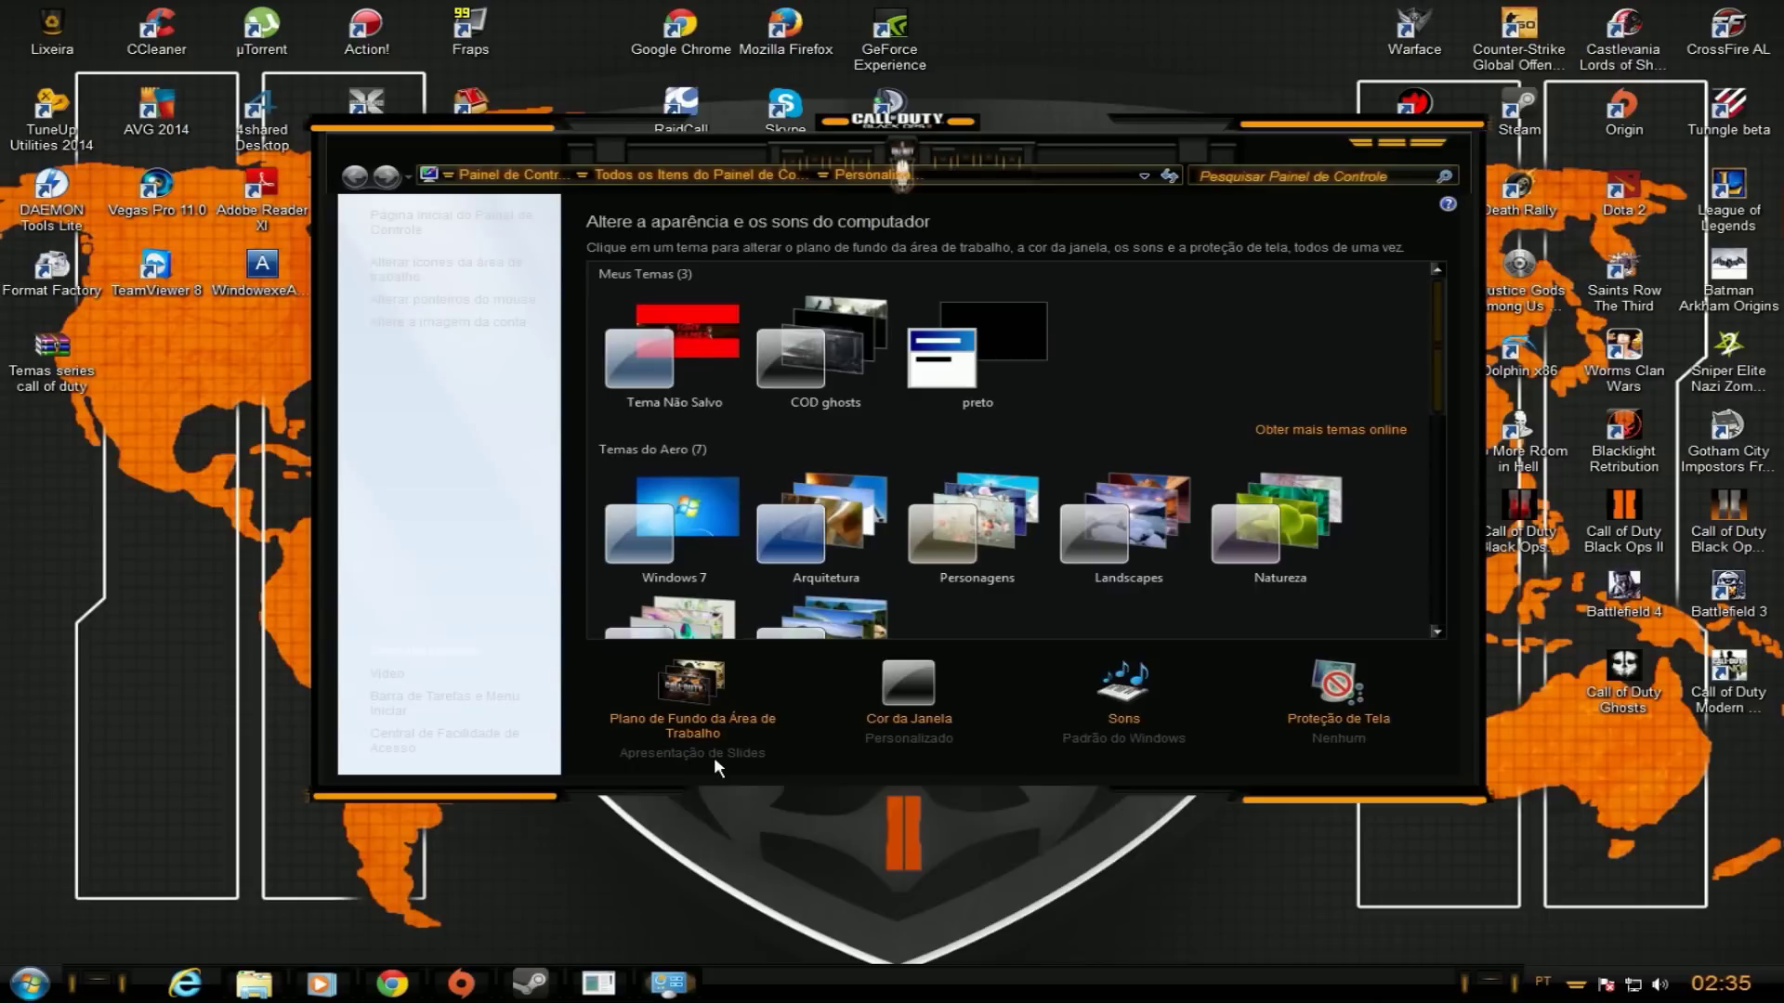
left_click(1360, 142)
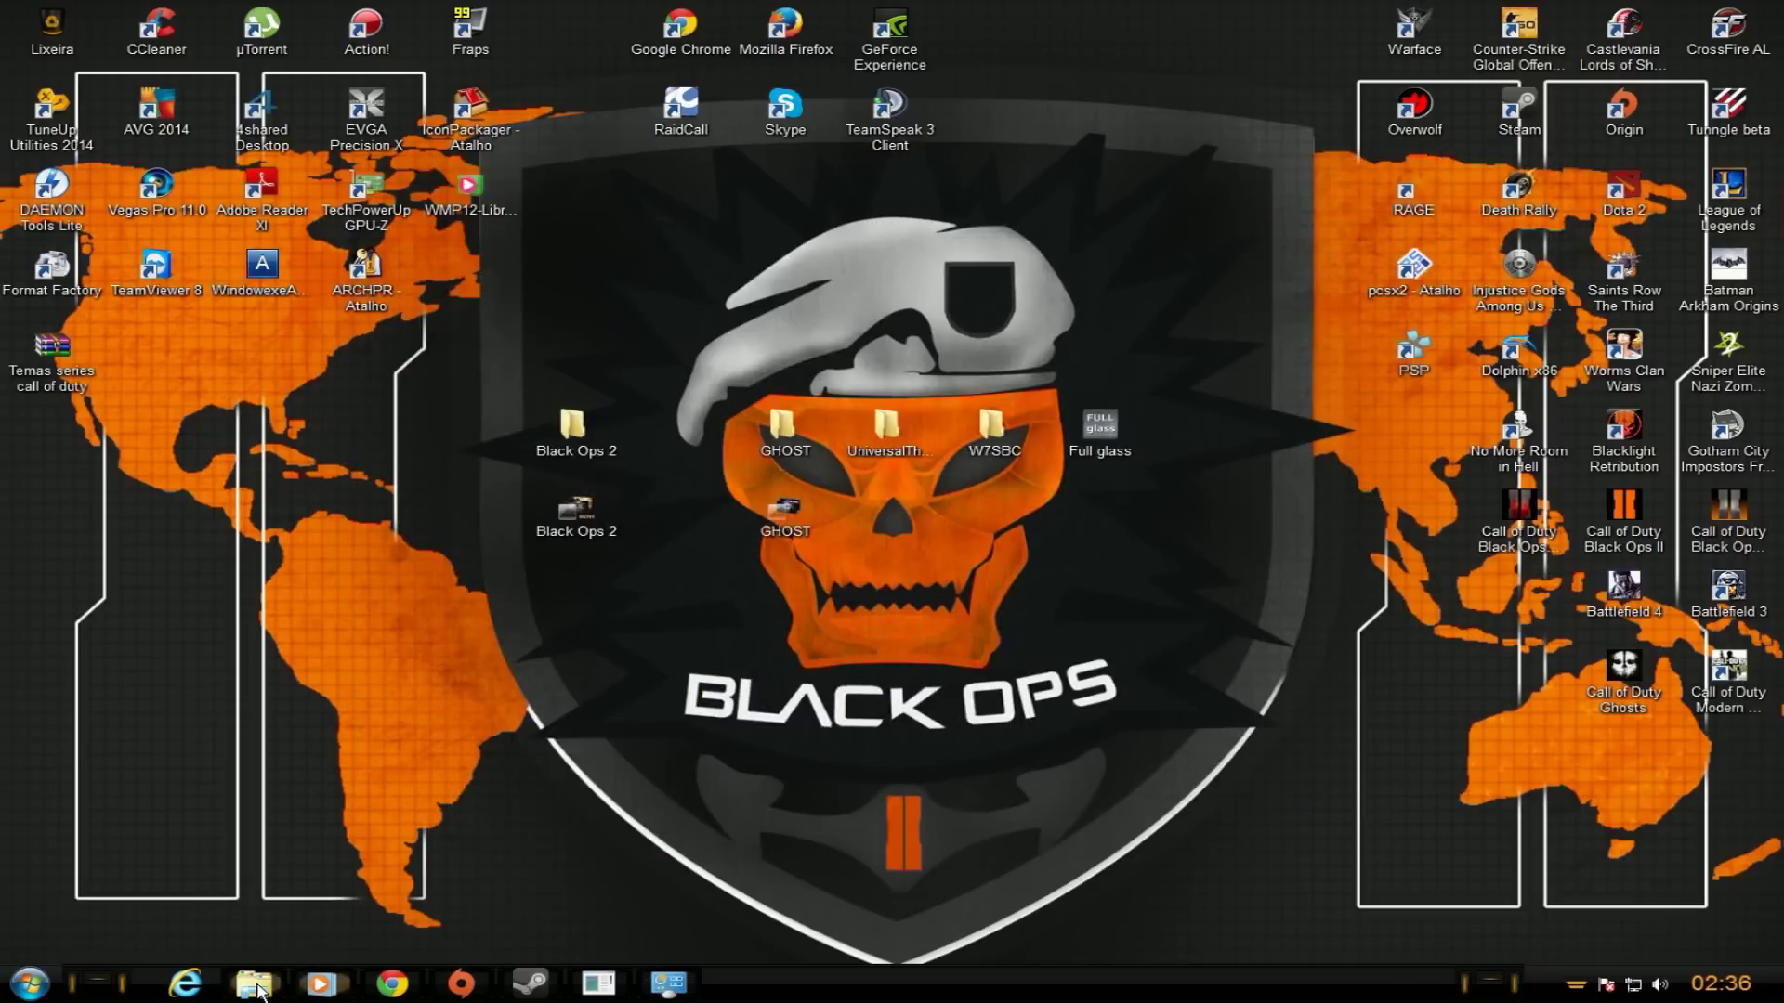
- Apply the GHOST theme from its theme file in the Themes folder, and close the folder
left_click(256, 986)
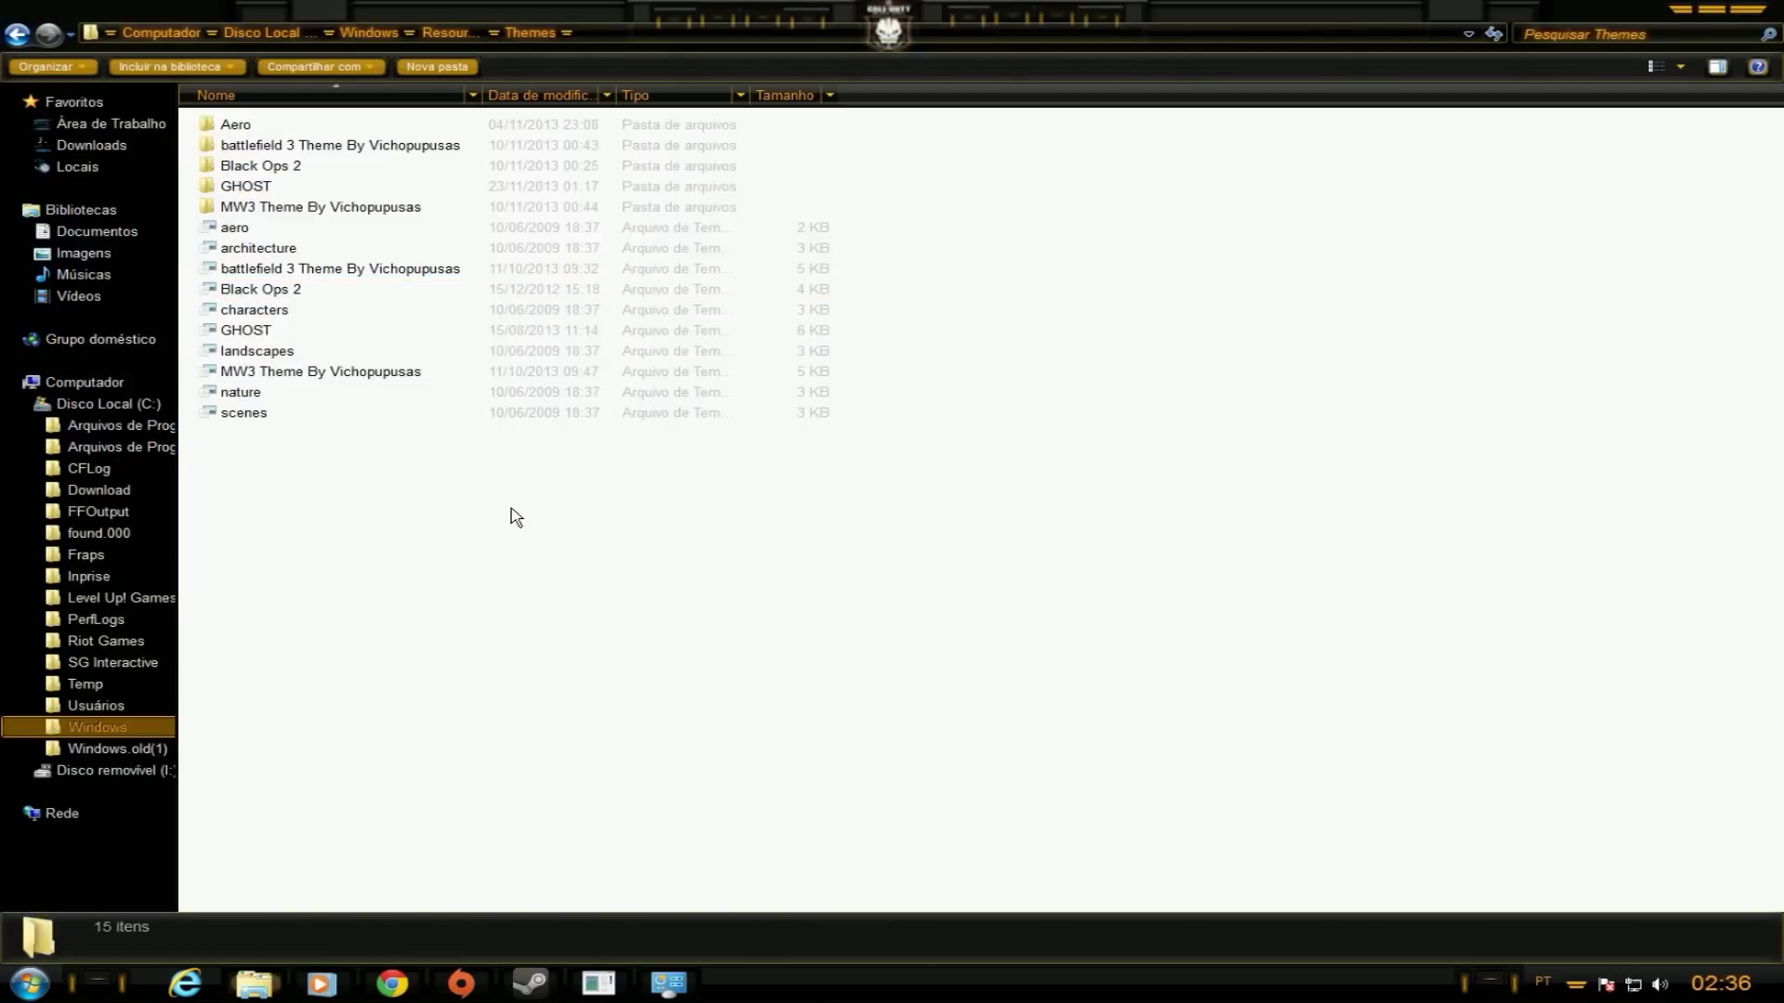
double_click(311, 333)
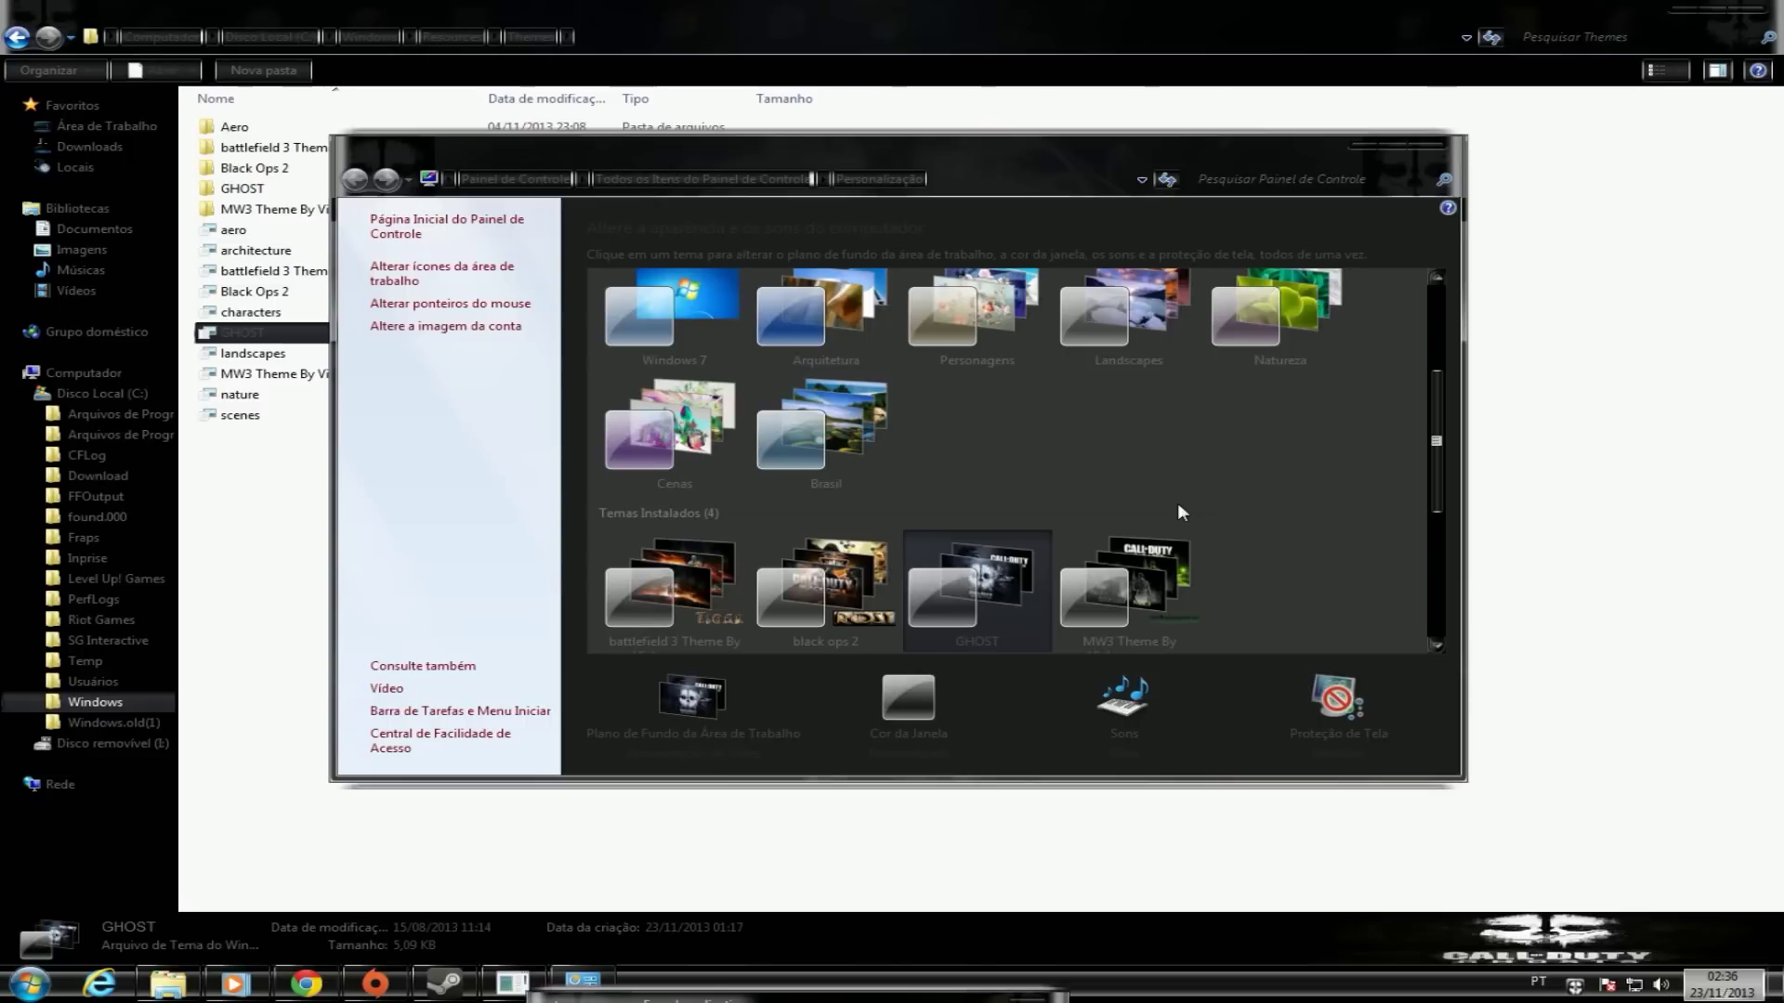
left_click(1746, 17)
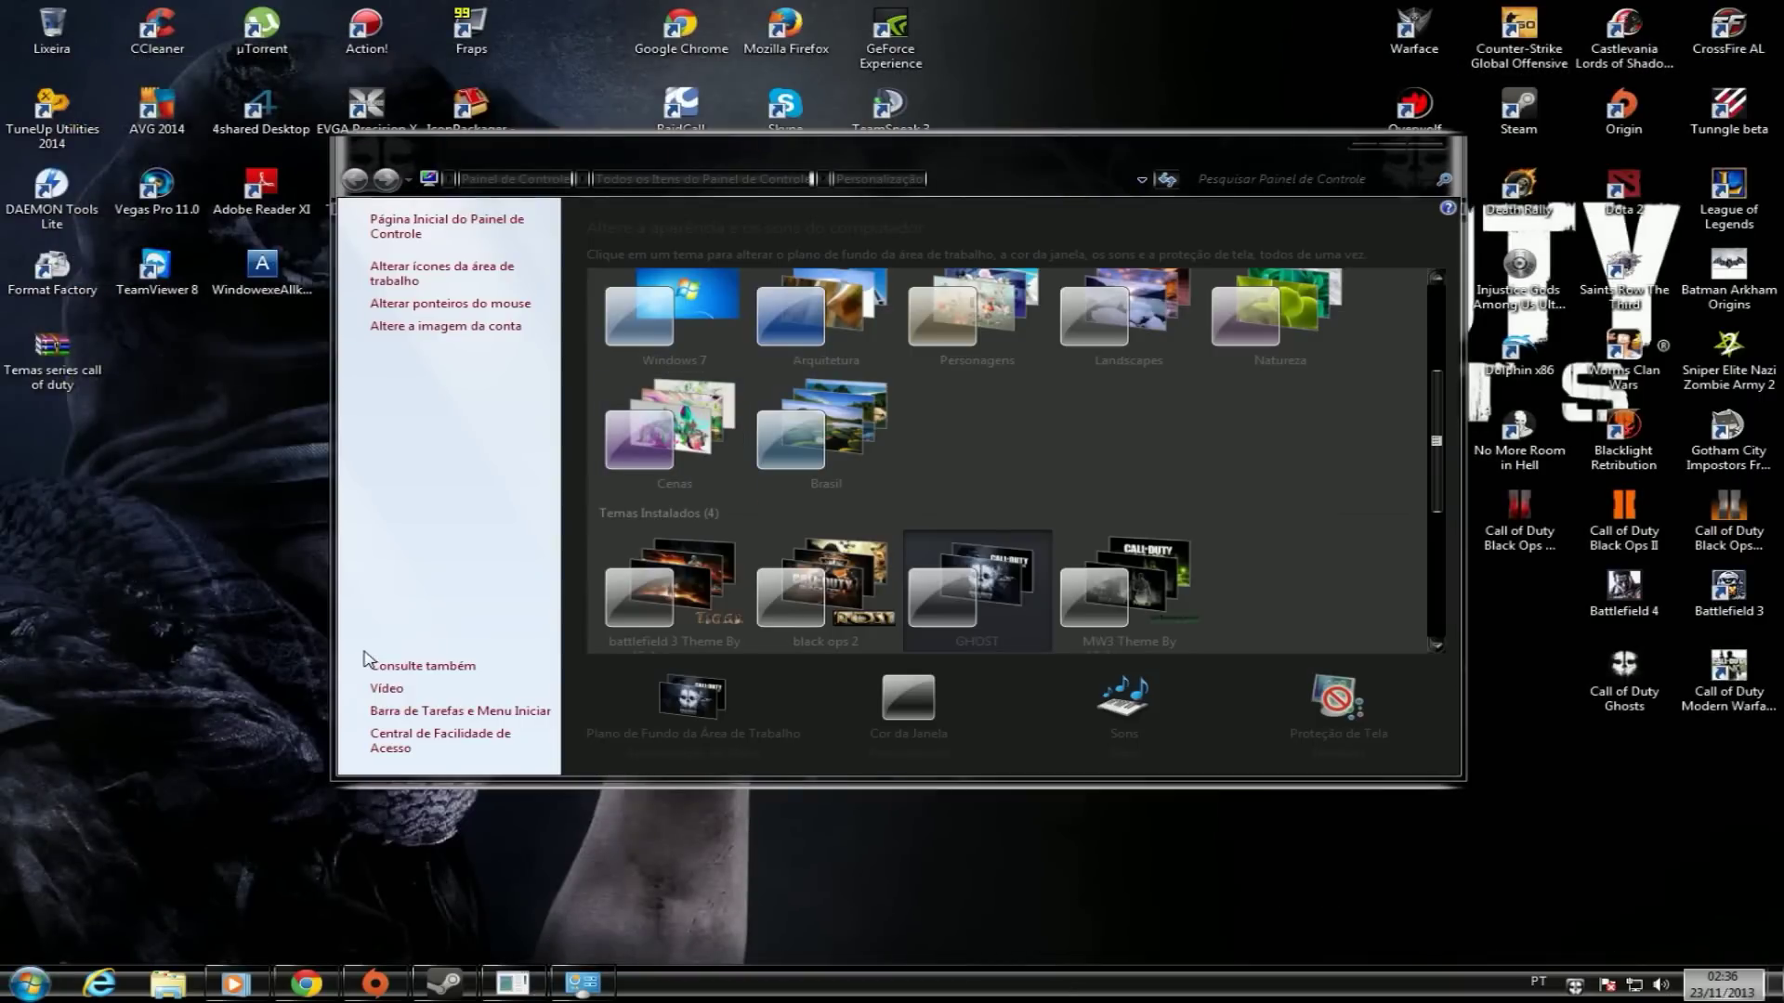
- Examine the GHOST styling of the Start menu, an Explorer window, the clock calendar and the network pop-up
left_click(28, 985)
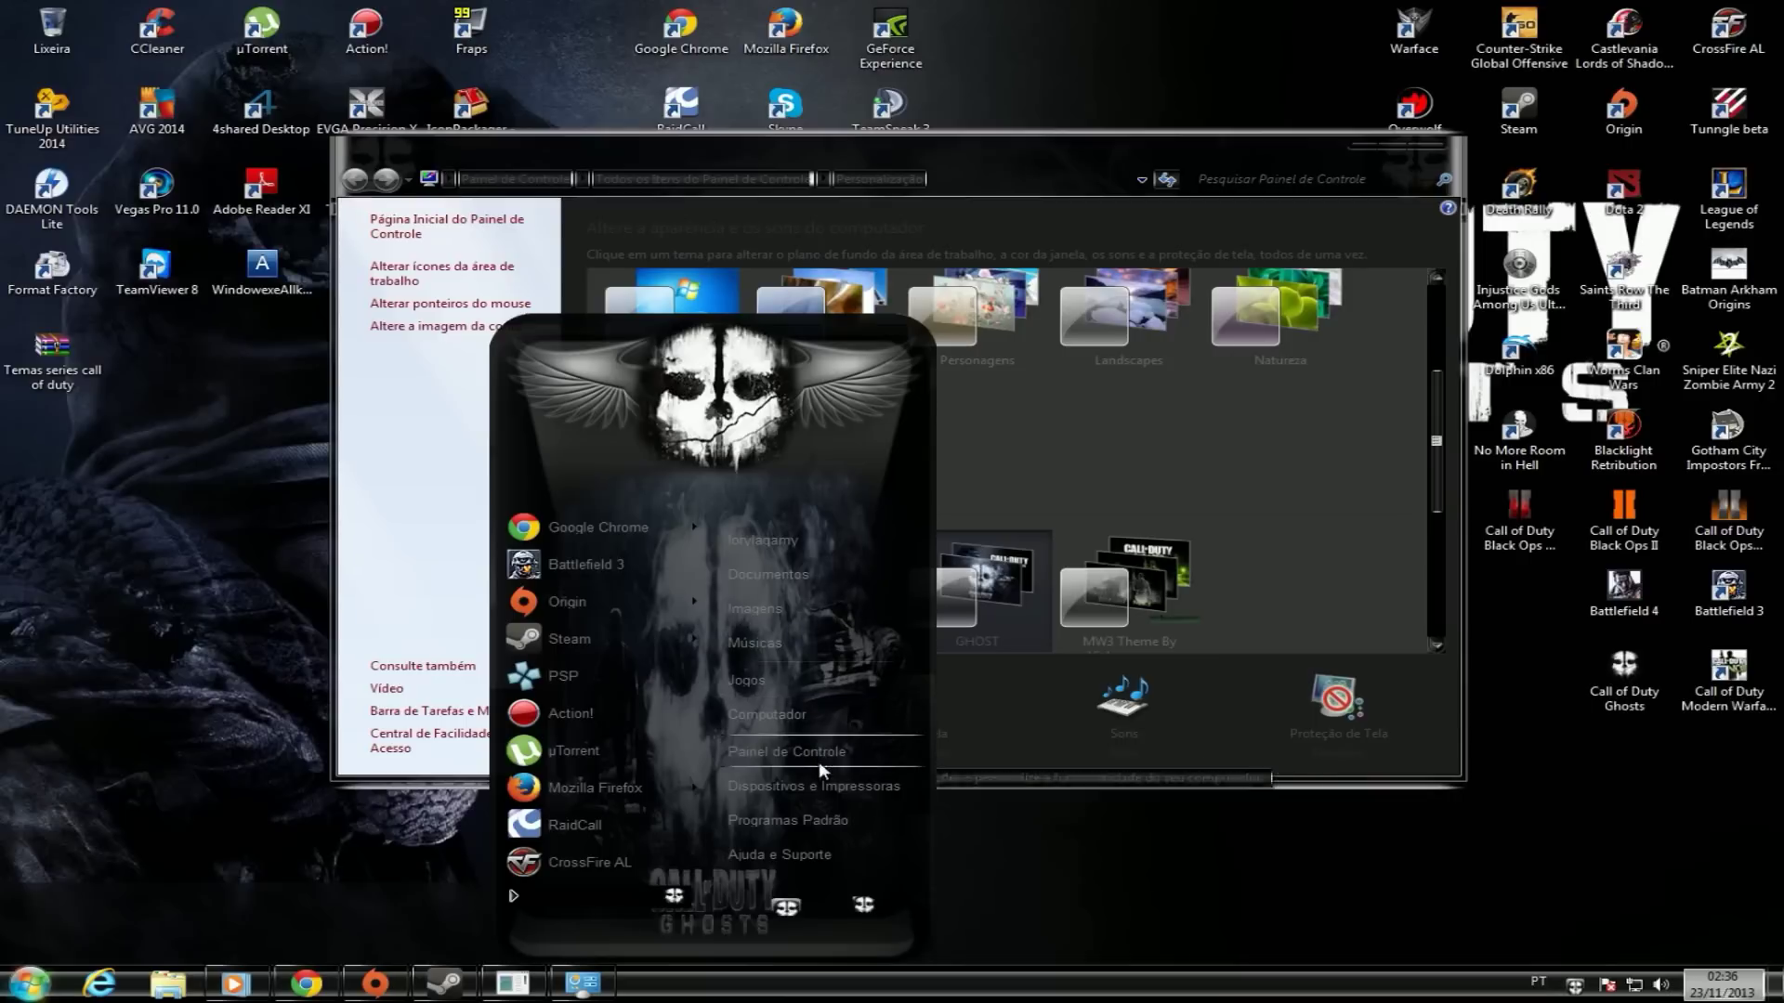
left_click(170, 989)
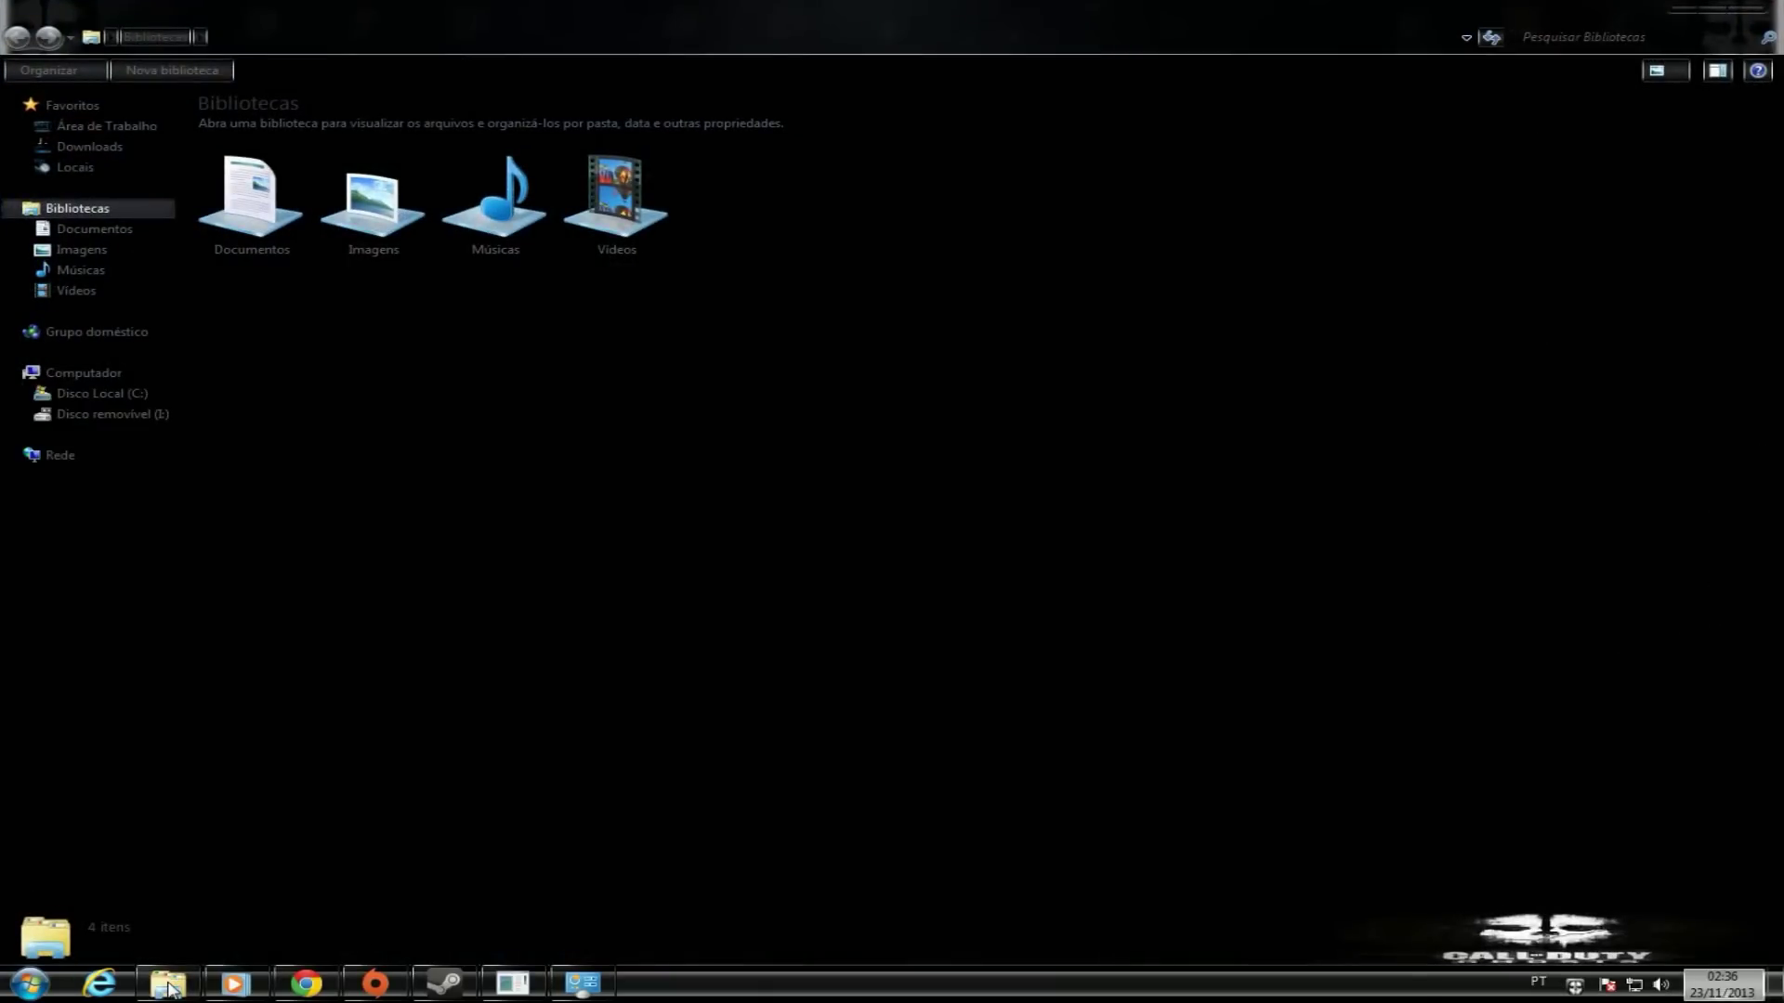
left_click(170, 989)
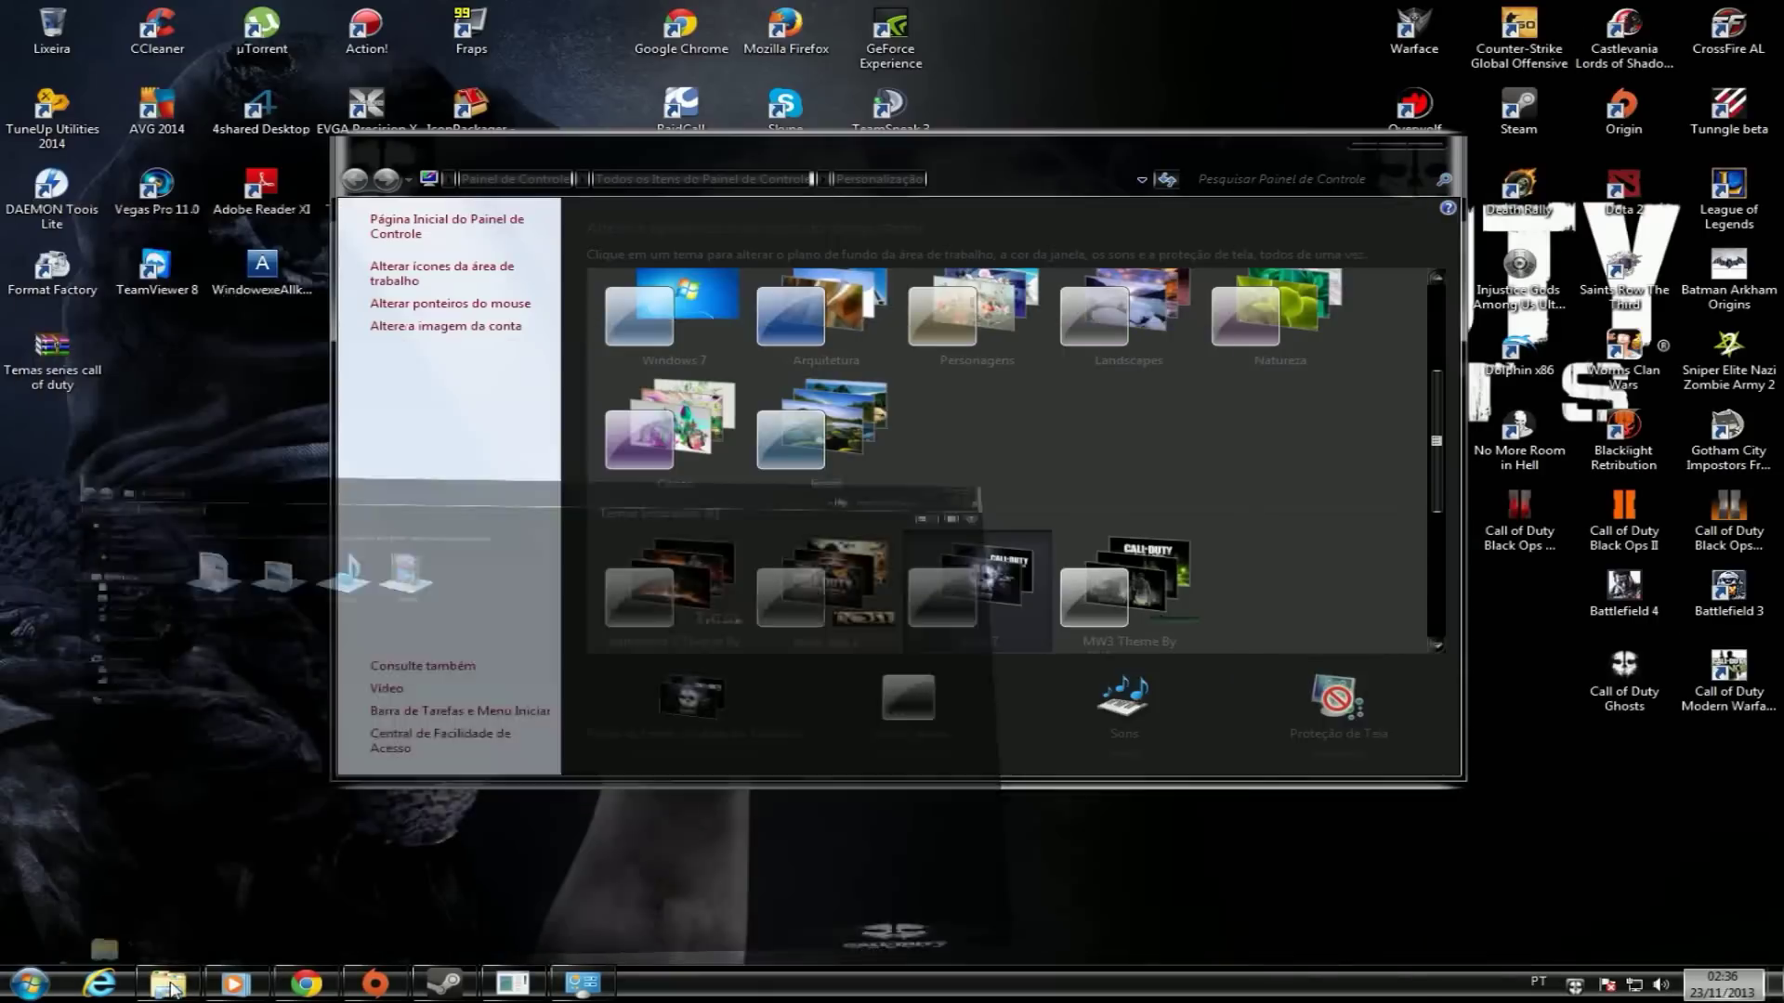
left_click(1720, 992)
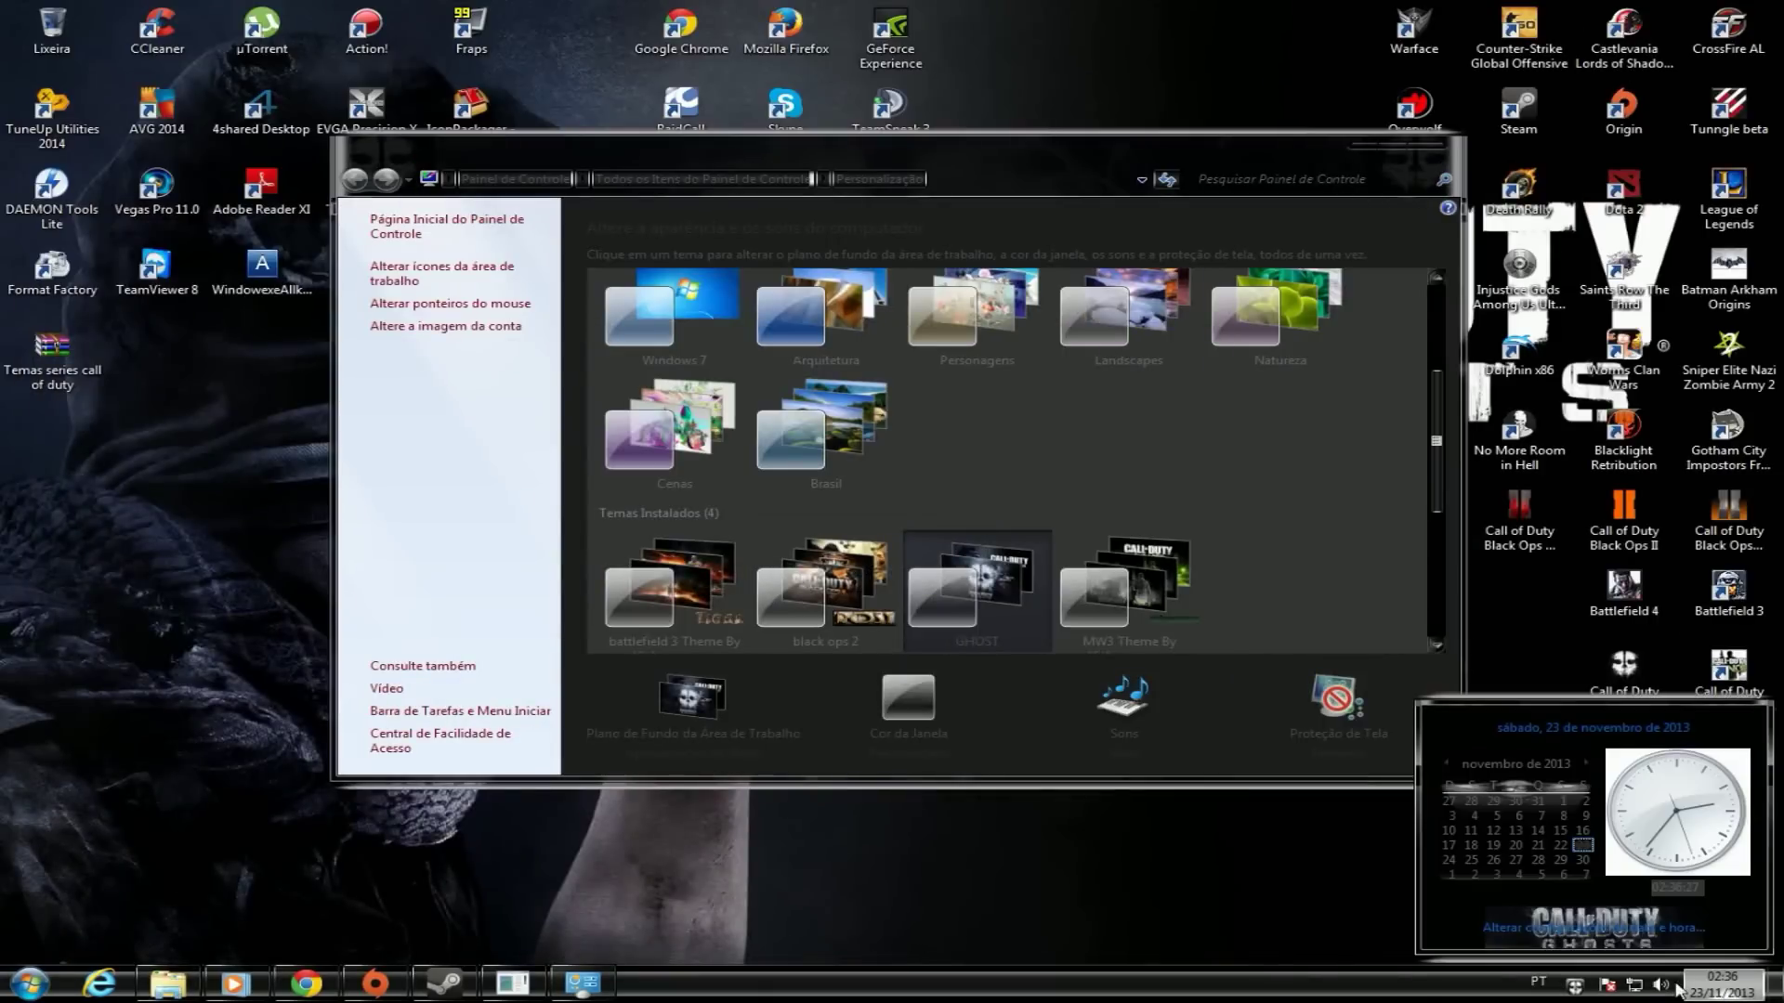
left_click(1641, 983)
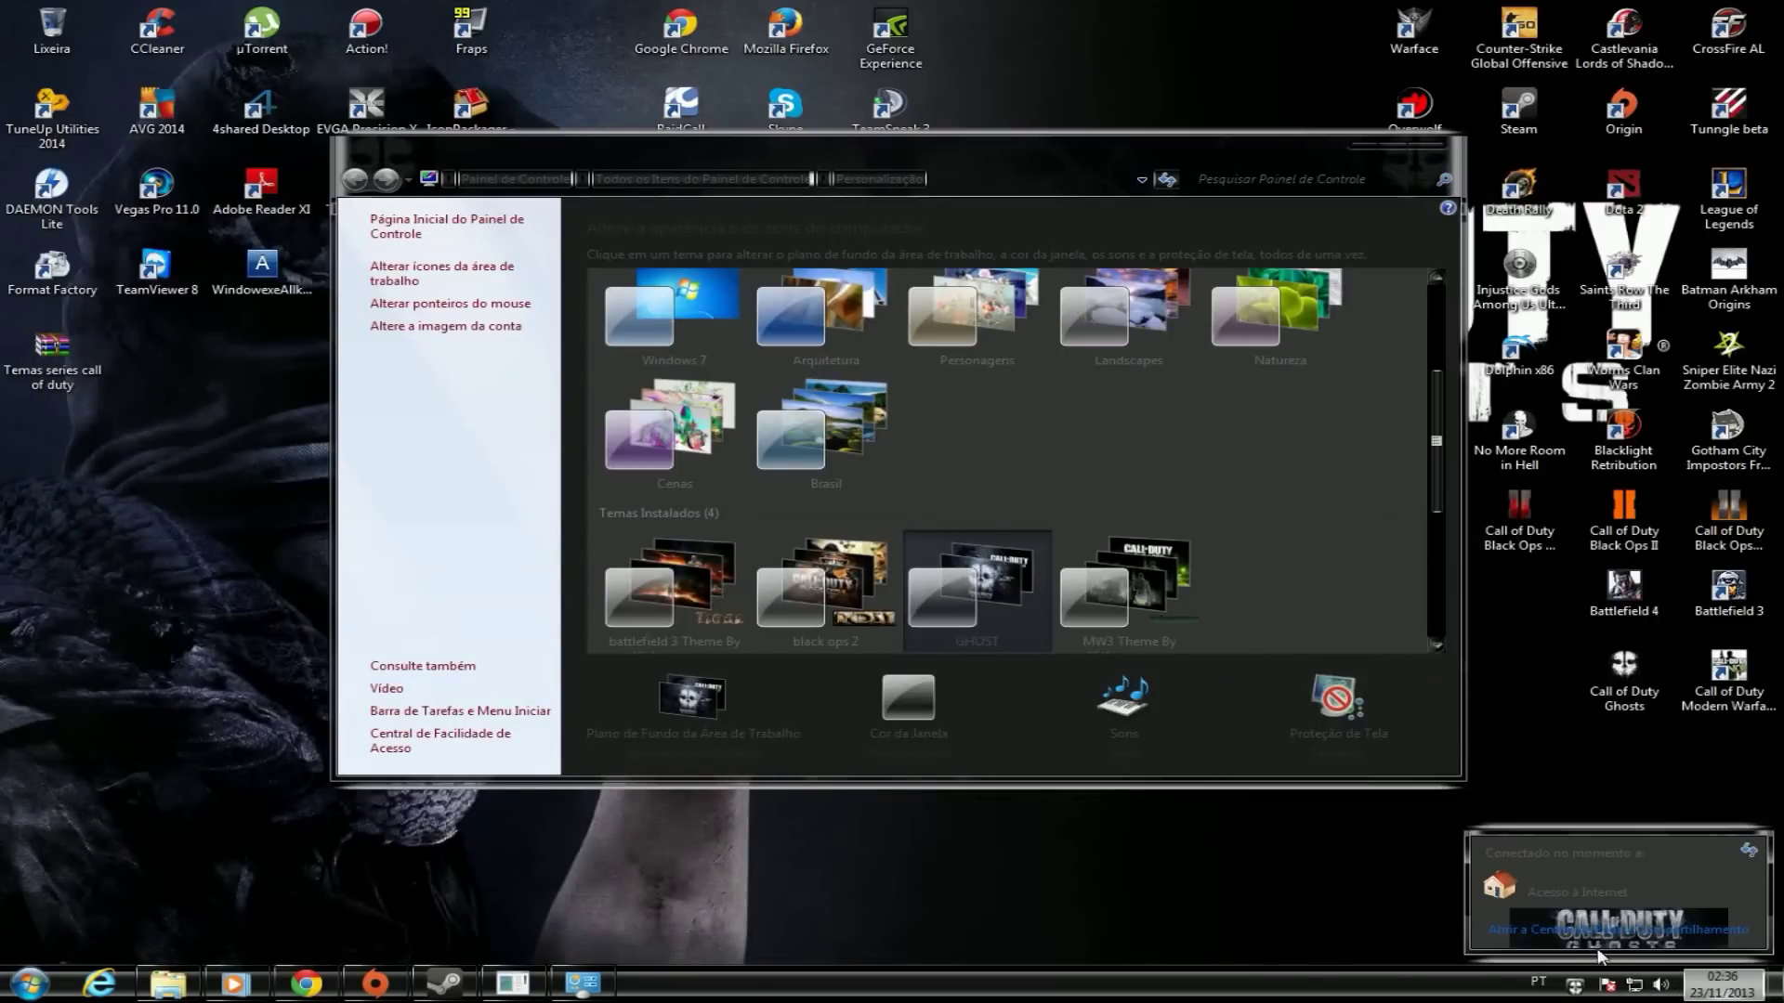
left_click(1334, 917)
- Move the Personalization window aside to view the wallpaper, and show the saved themes at the start of the theme list
left_click_drag(1285, 158, 1001, 76)
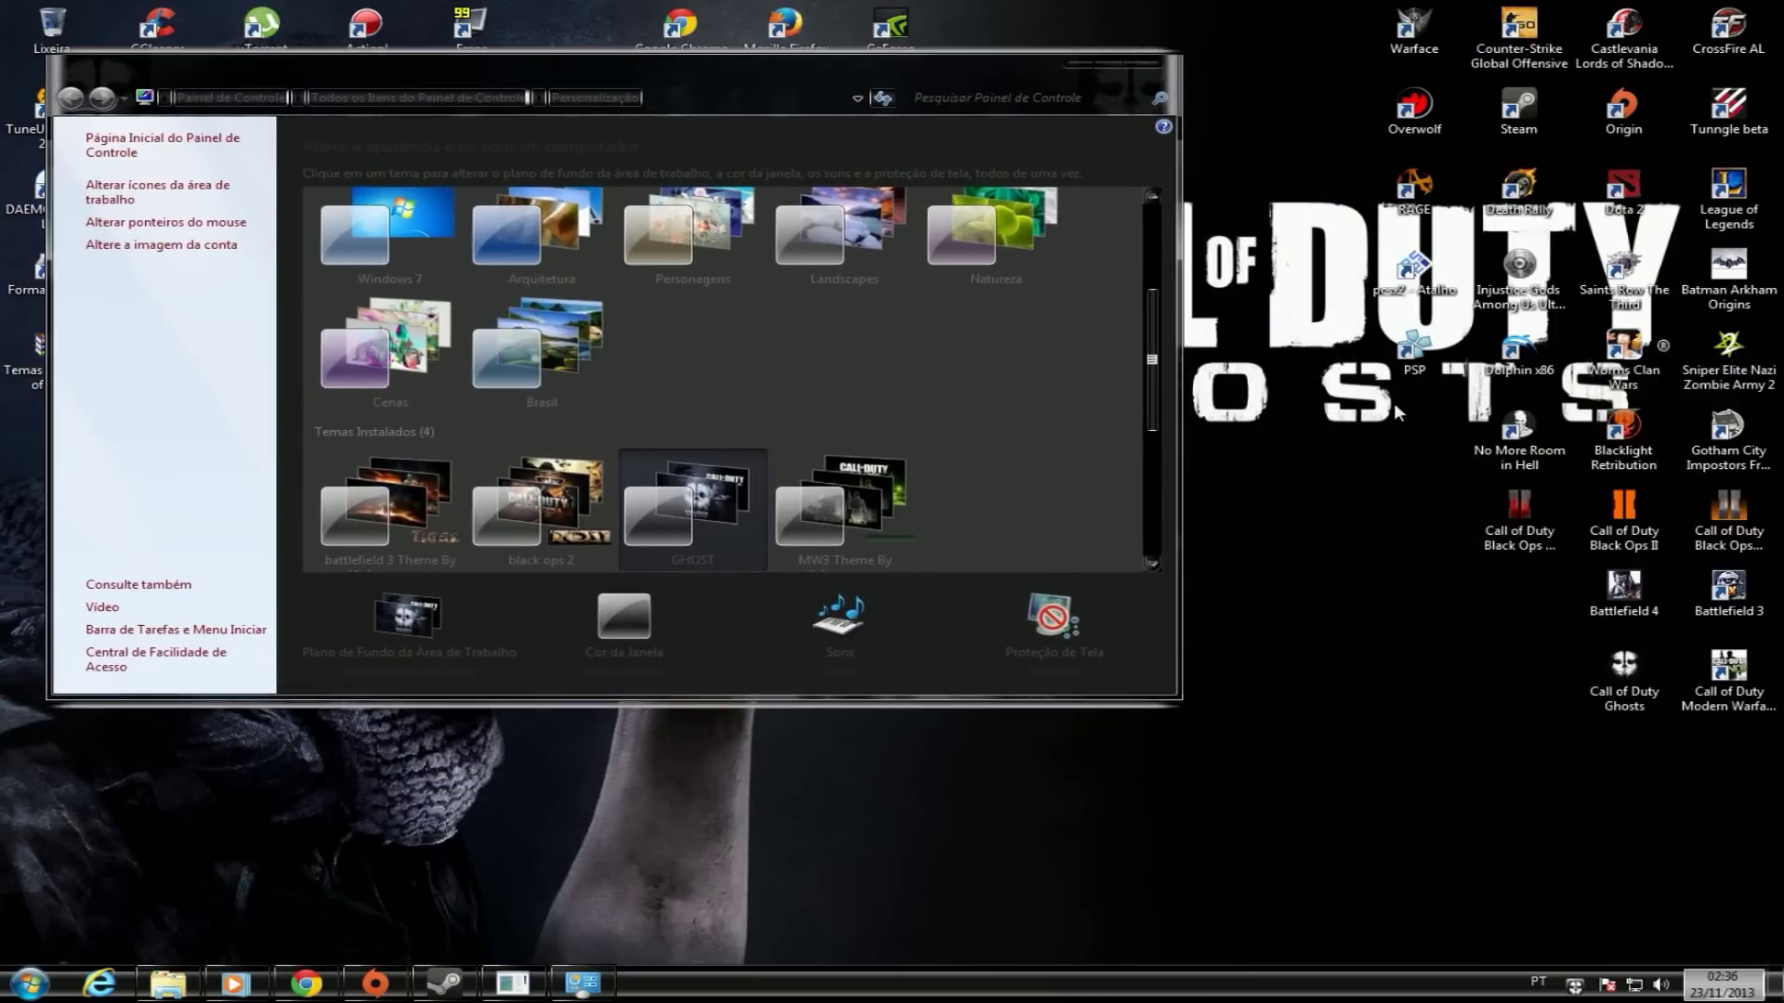
left_click_drag(1148, 322, 1148, 239)
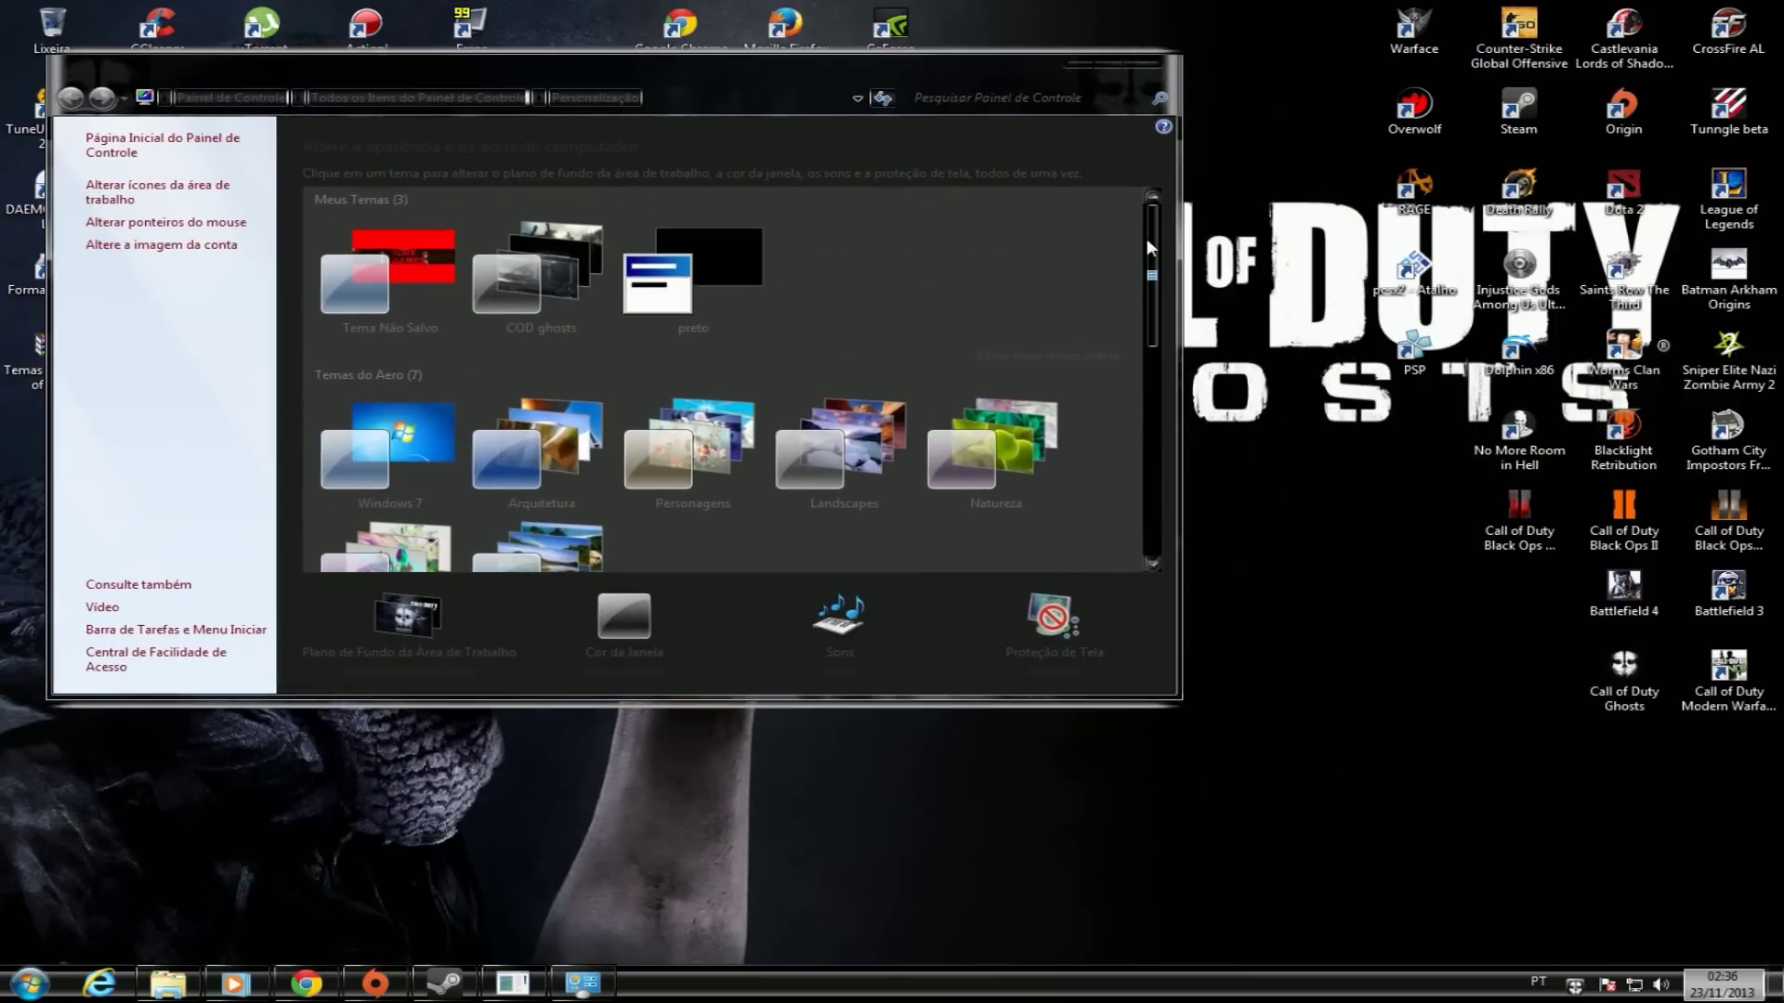
left_click_drag(939, 67, 1131, 87)
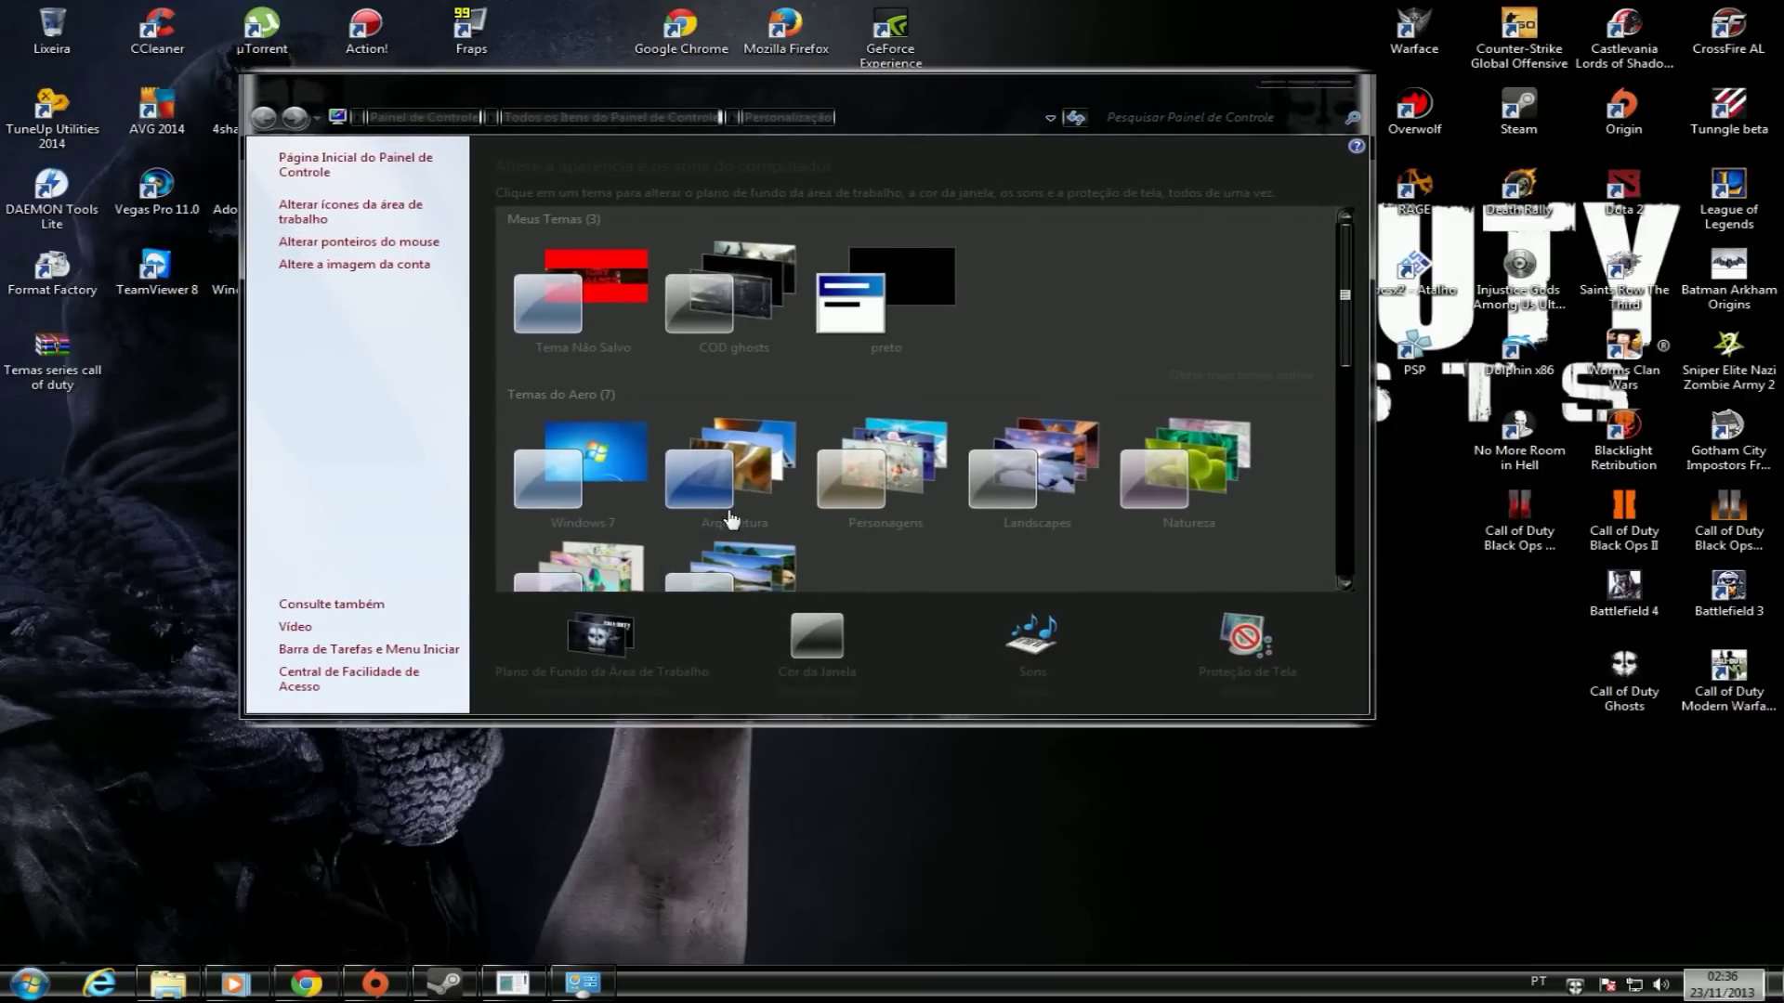
- Check the styling of the Libraries window, and minimize it and the Personalization window to uncover the desktop
left_click(176, 983)
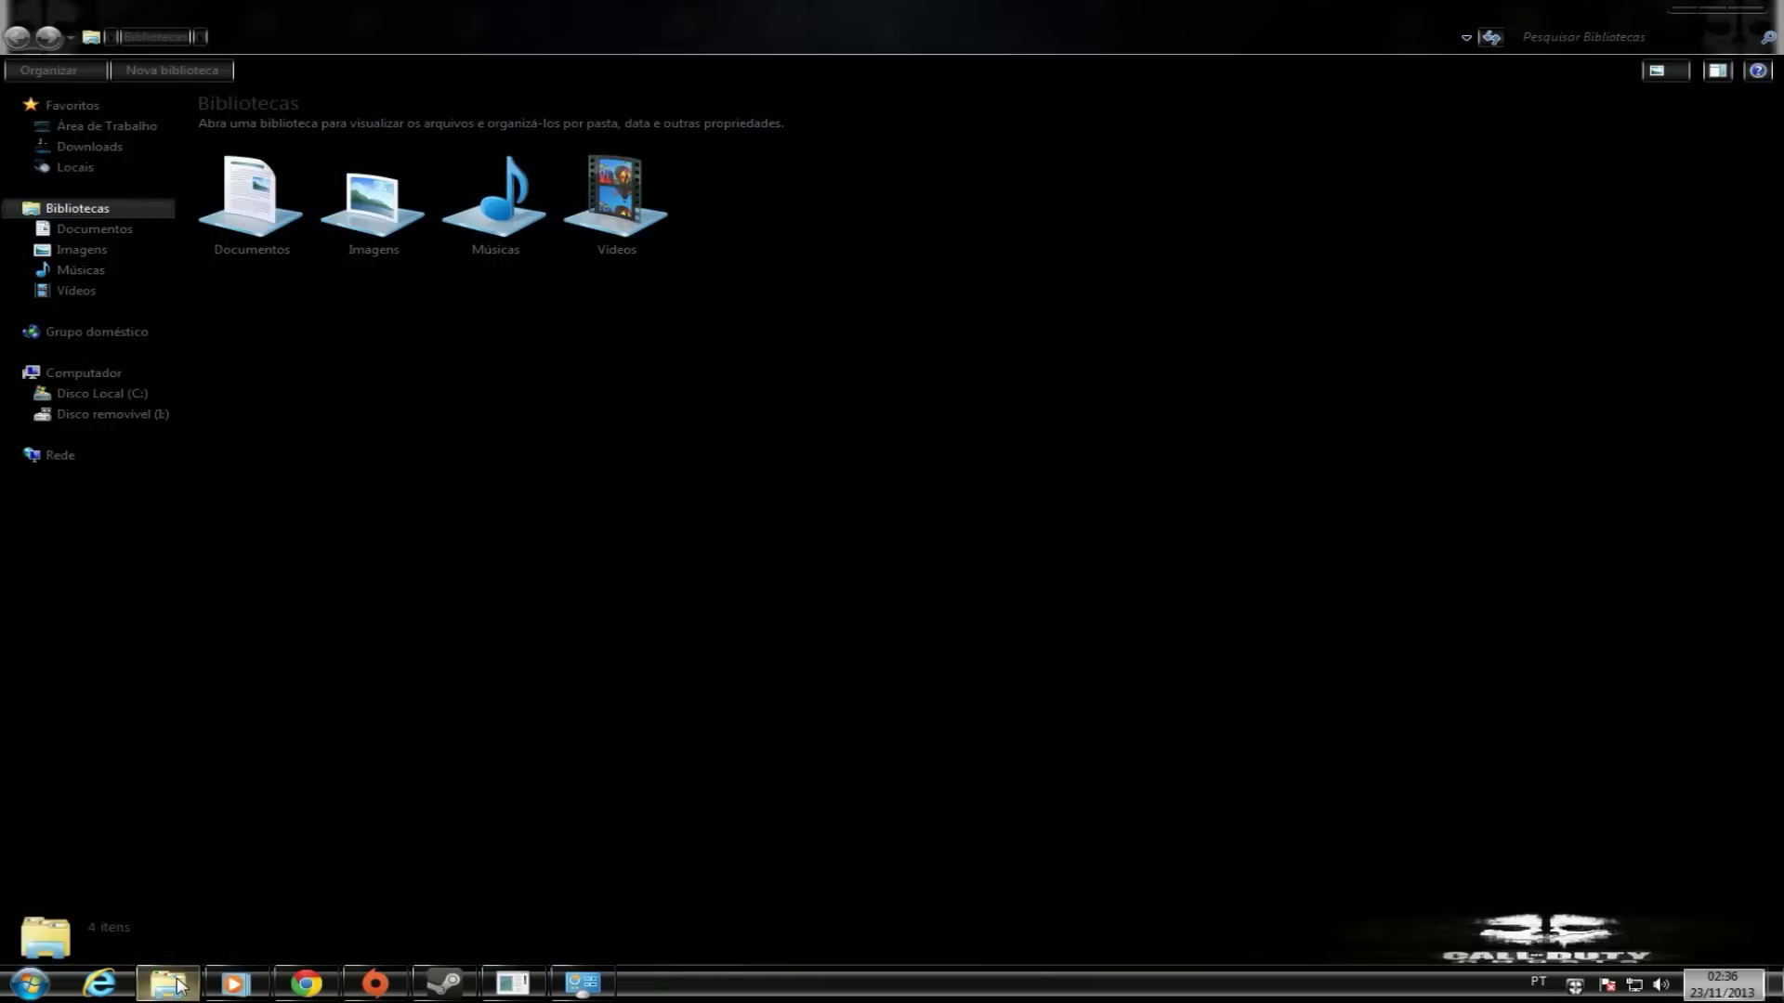
left_click(177, 983)
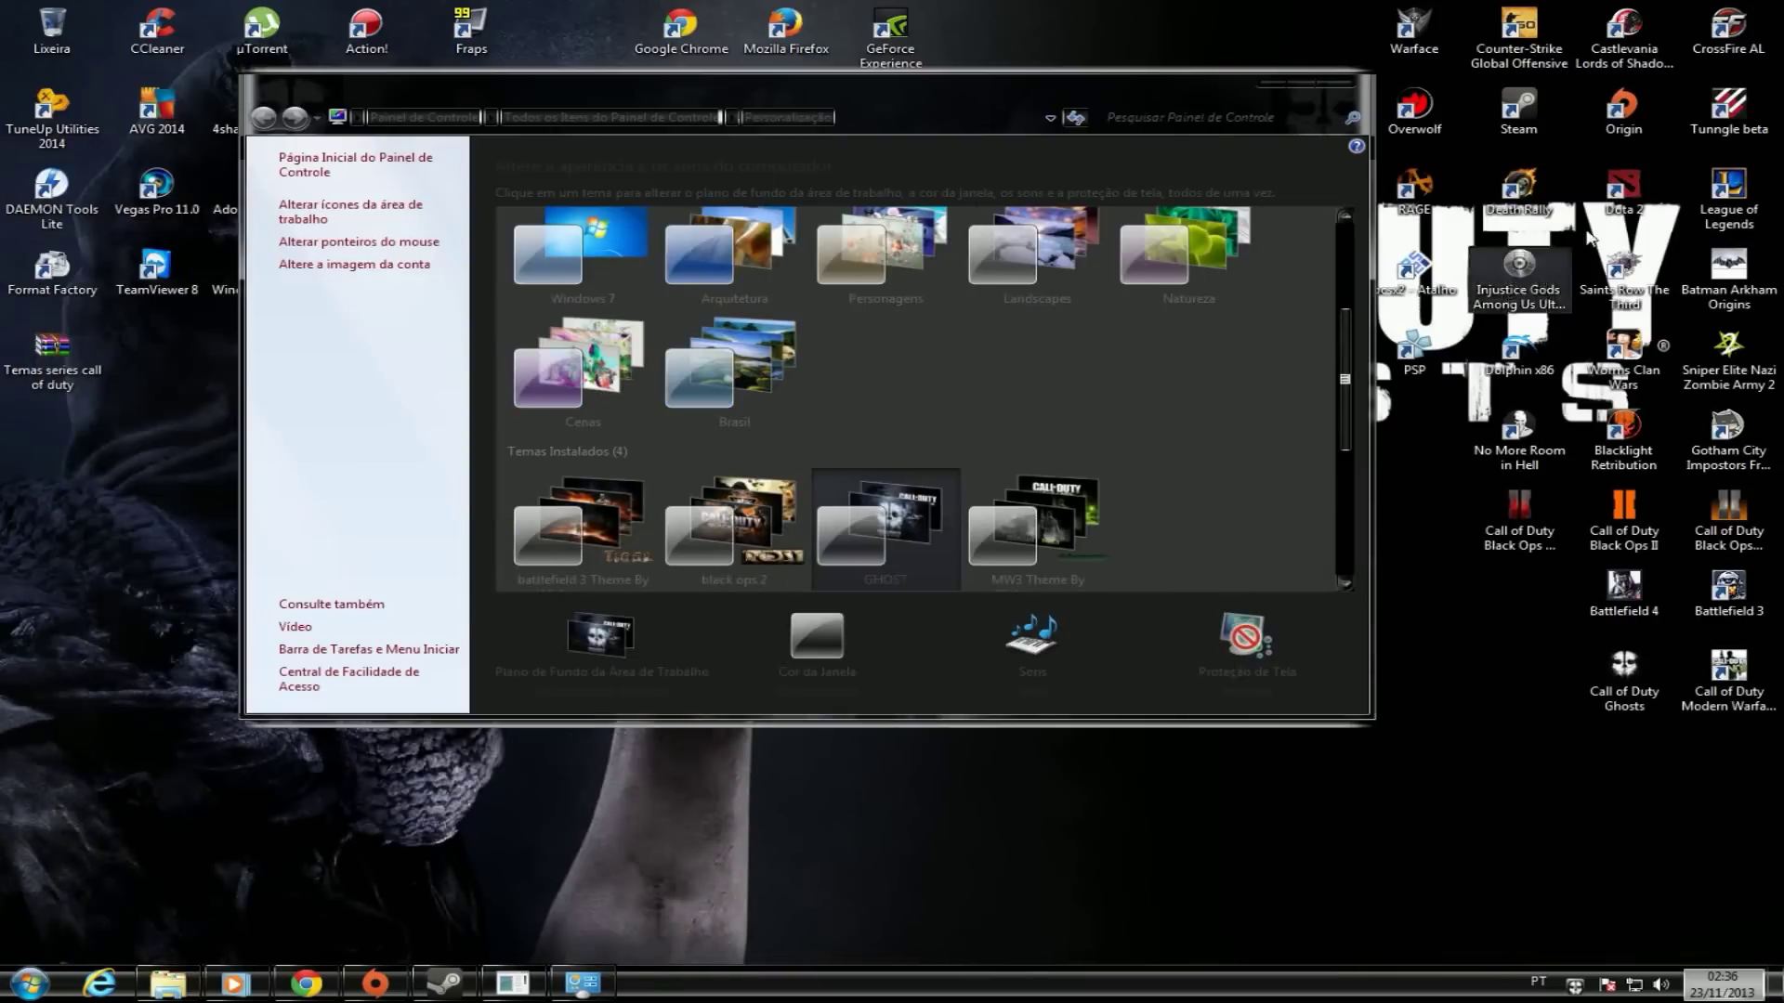
left_click(1268, 81)
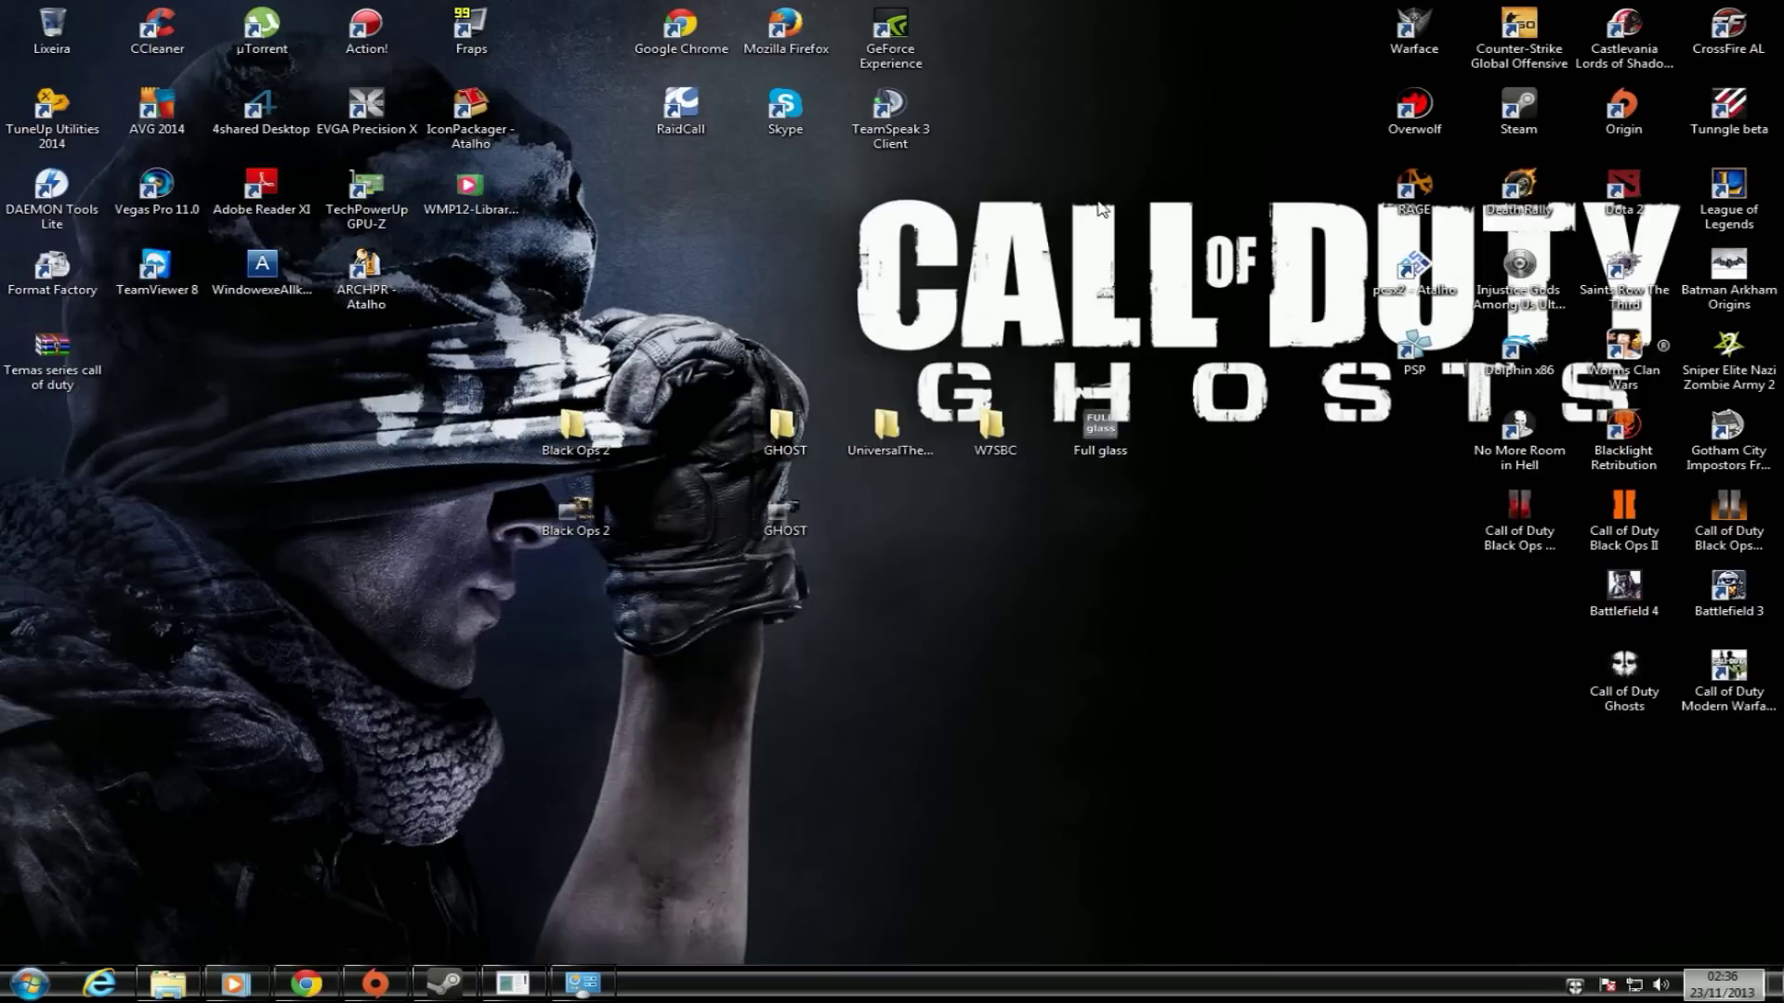
- Cut the Full glass application from the desktop and open the Inicializar startup folder listed among all programs
right_click(1083, 438)
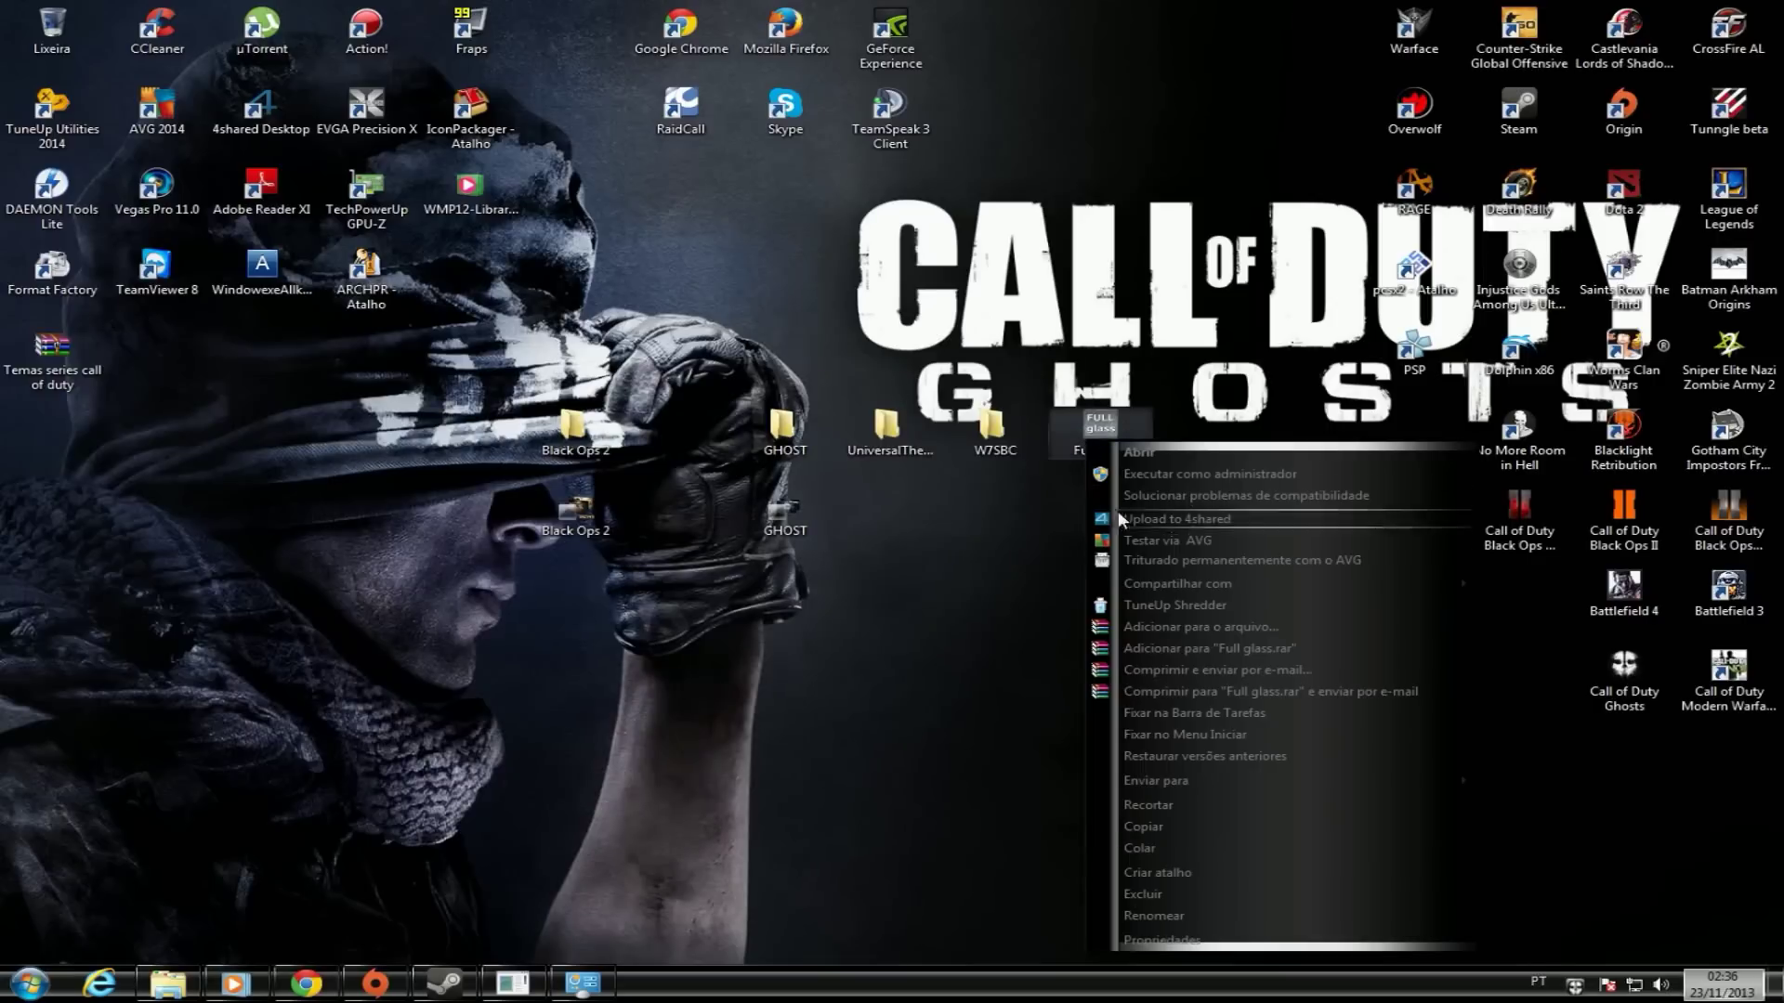
left_click(1174, 805)
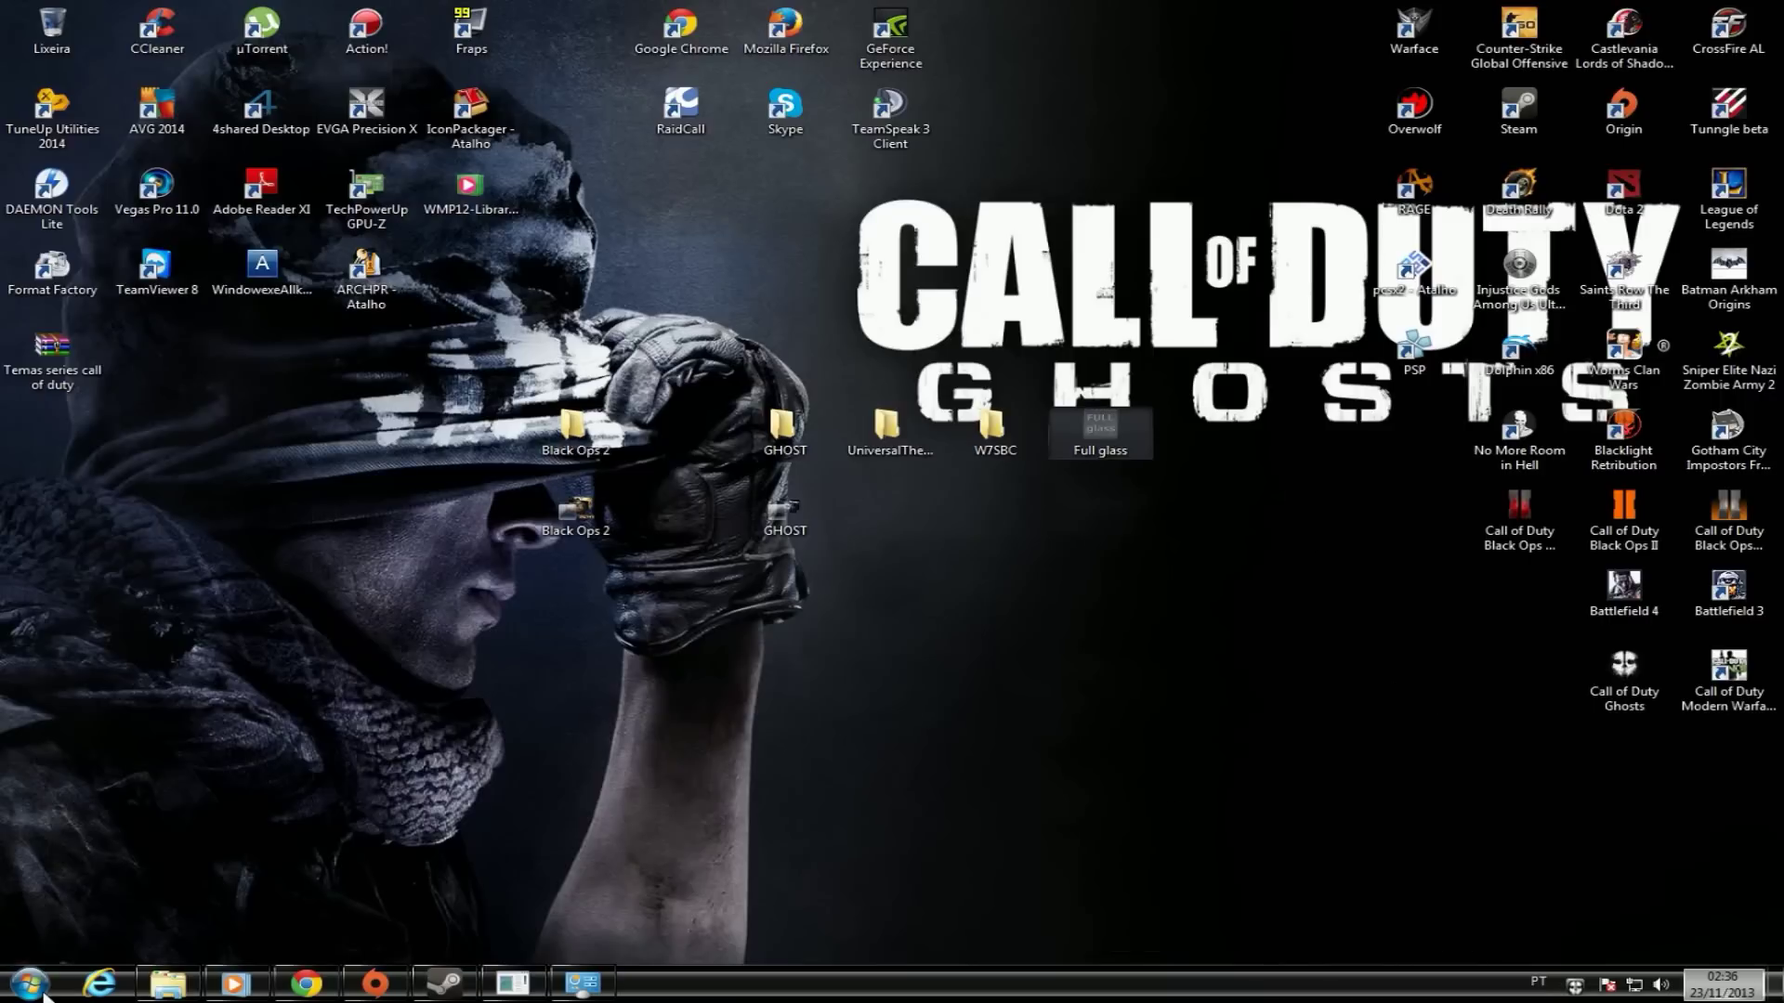
left_click(21, 987)
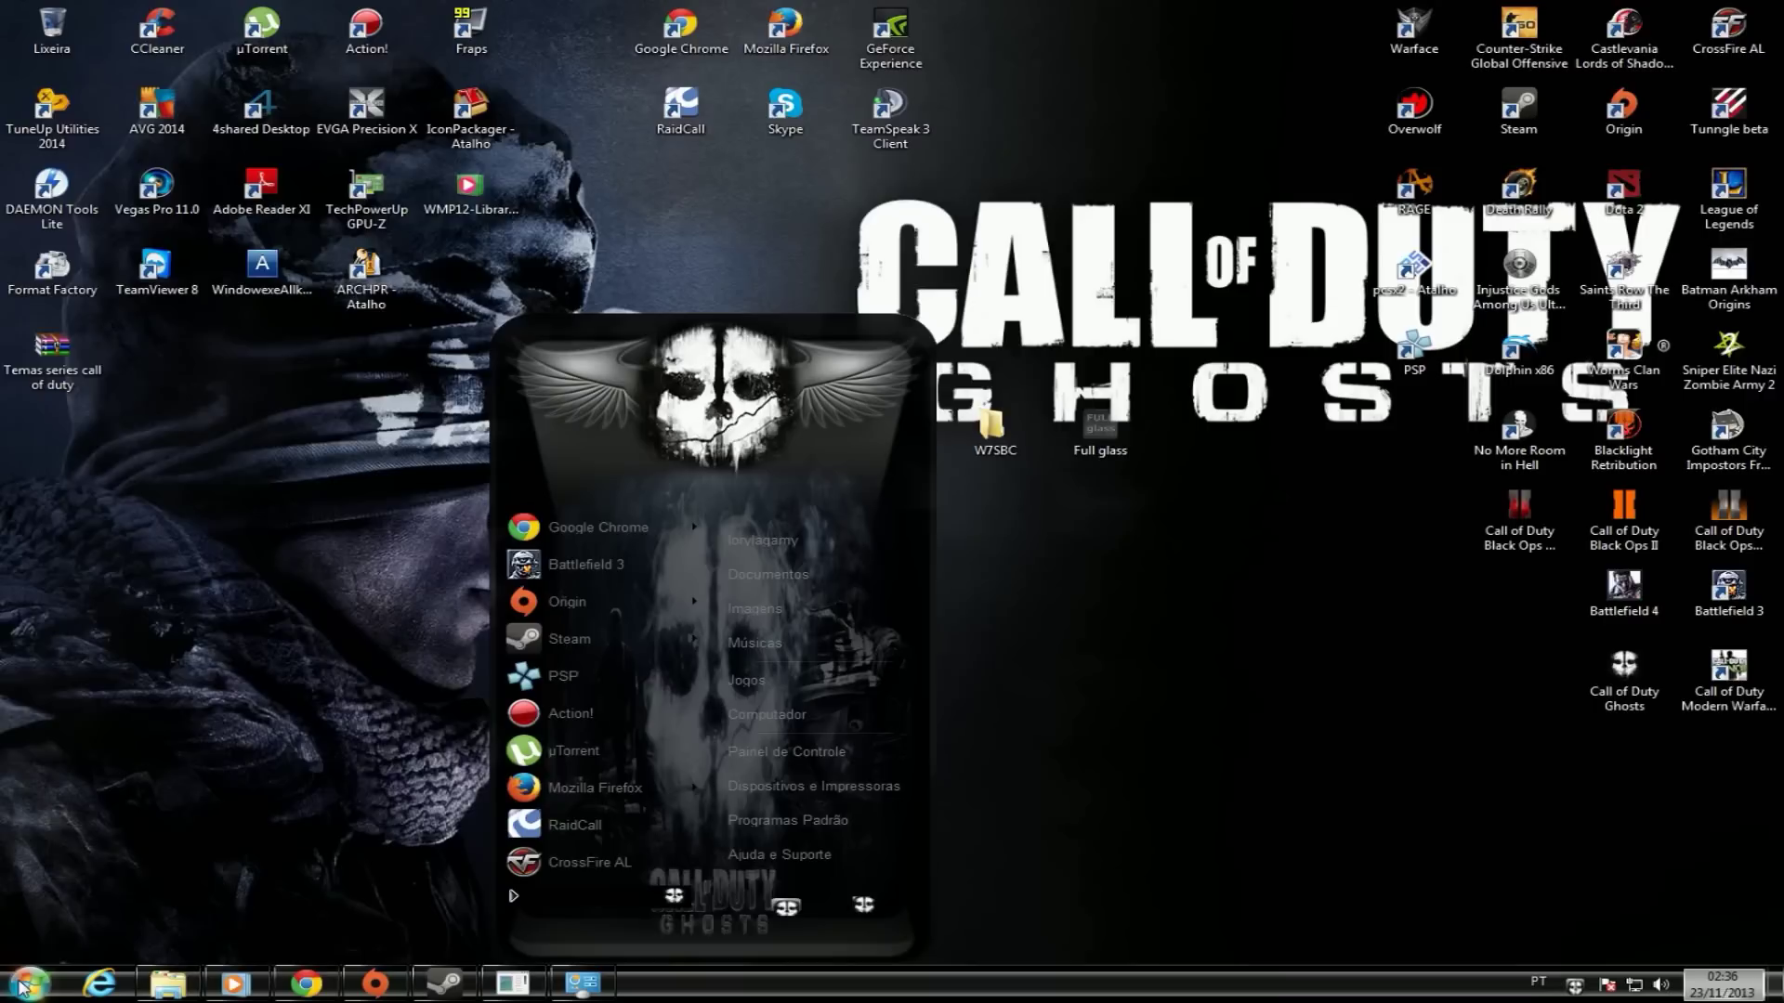
left_click(538, 893)
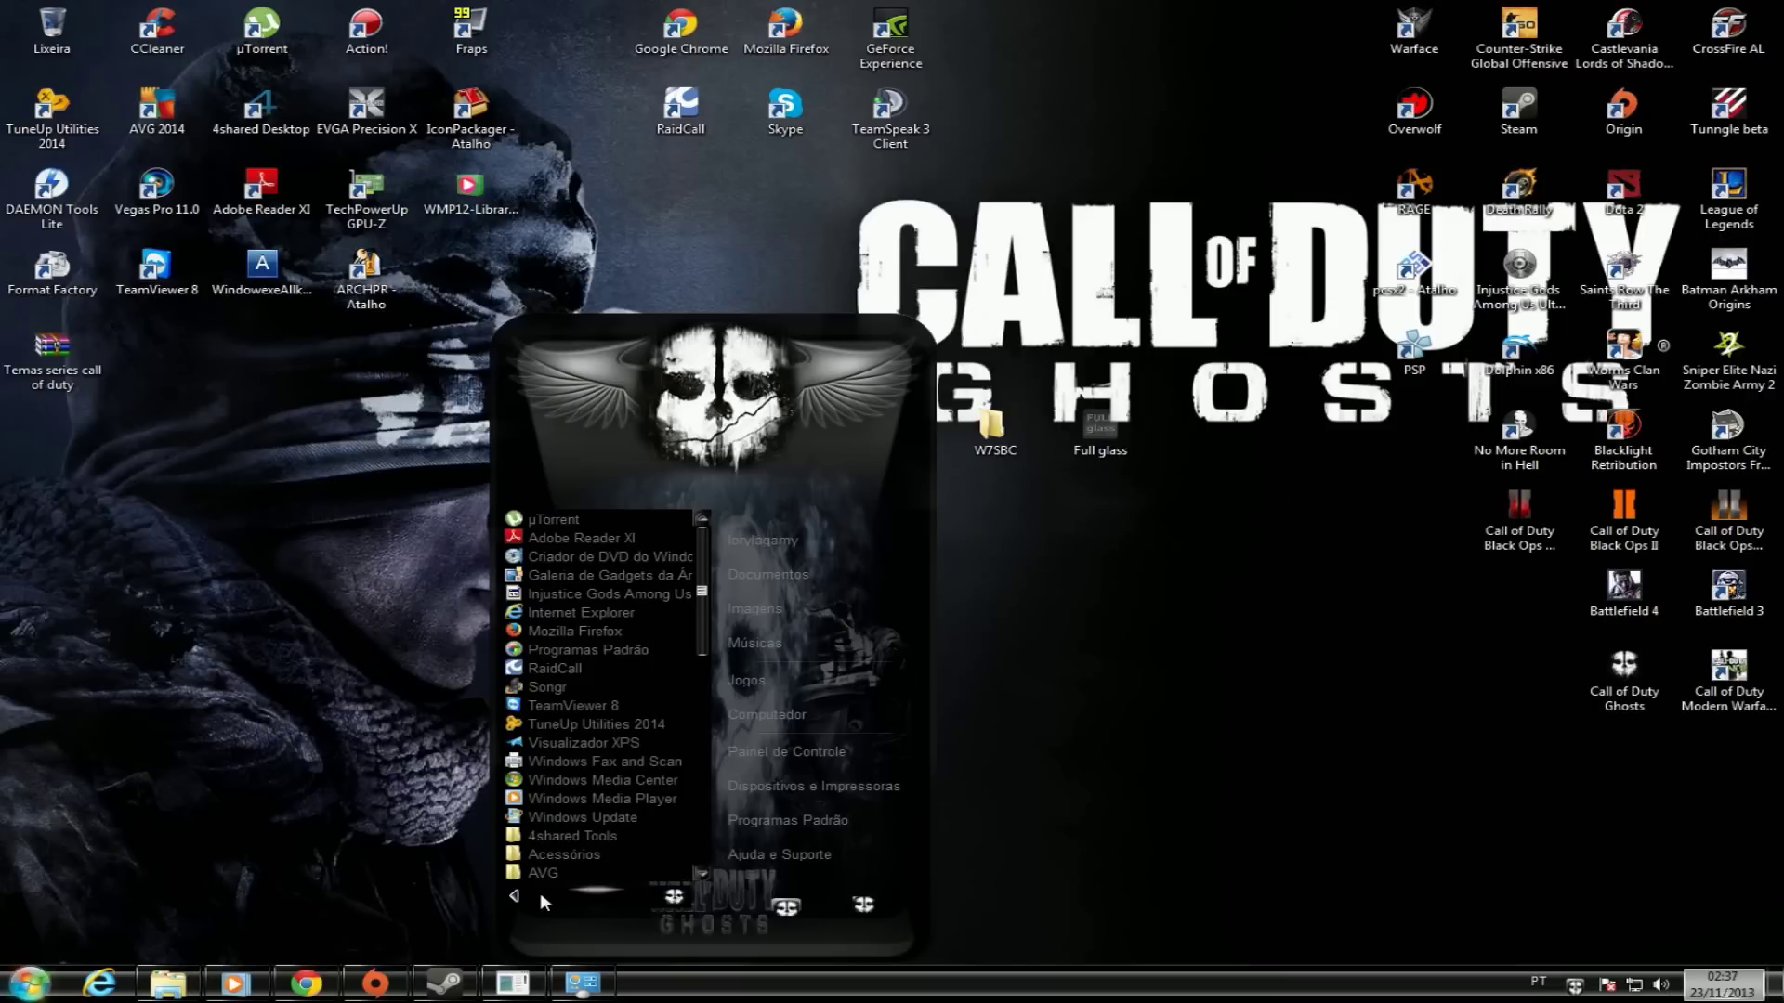
scroll(582, 741, "down", 2)
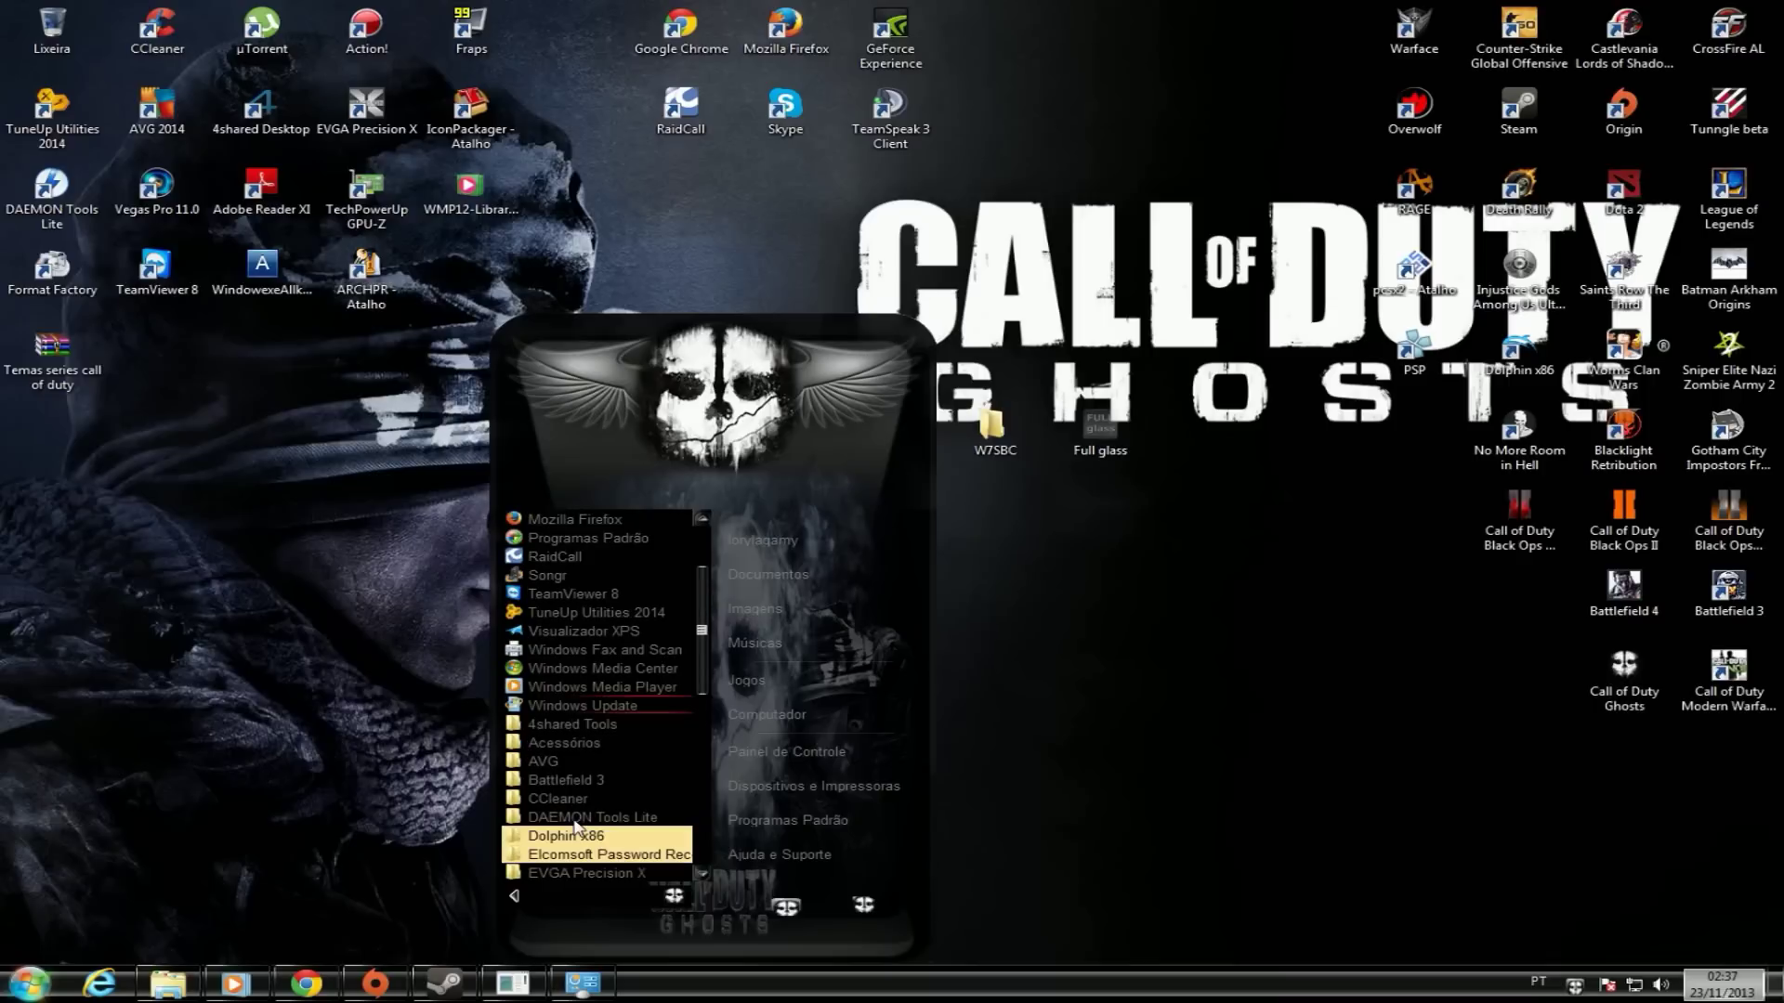
scroll(582, 742, "down", 2)
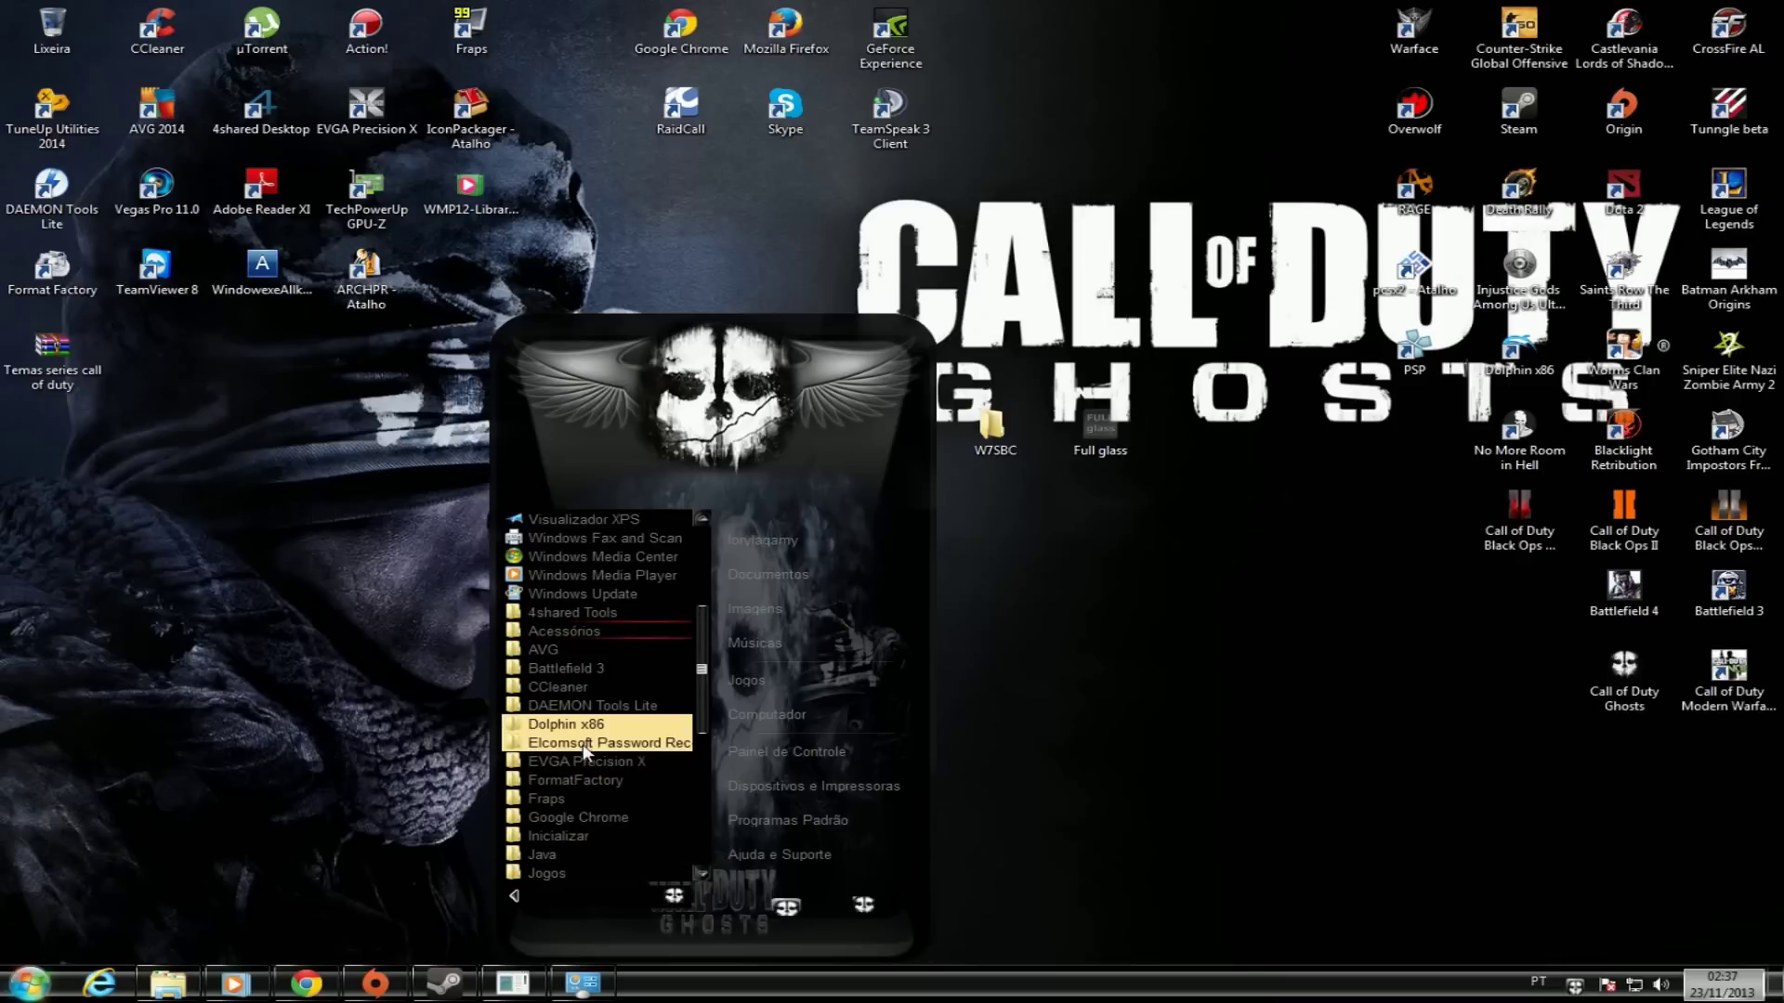
right_click(555, 832)
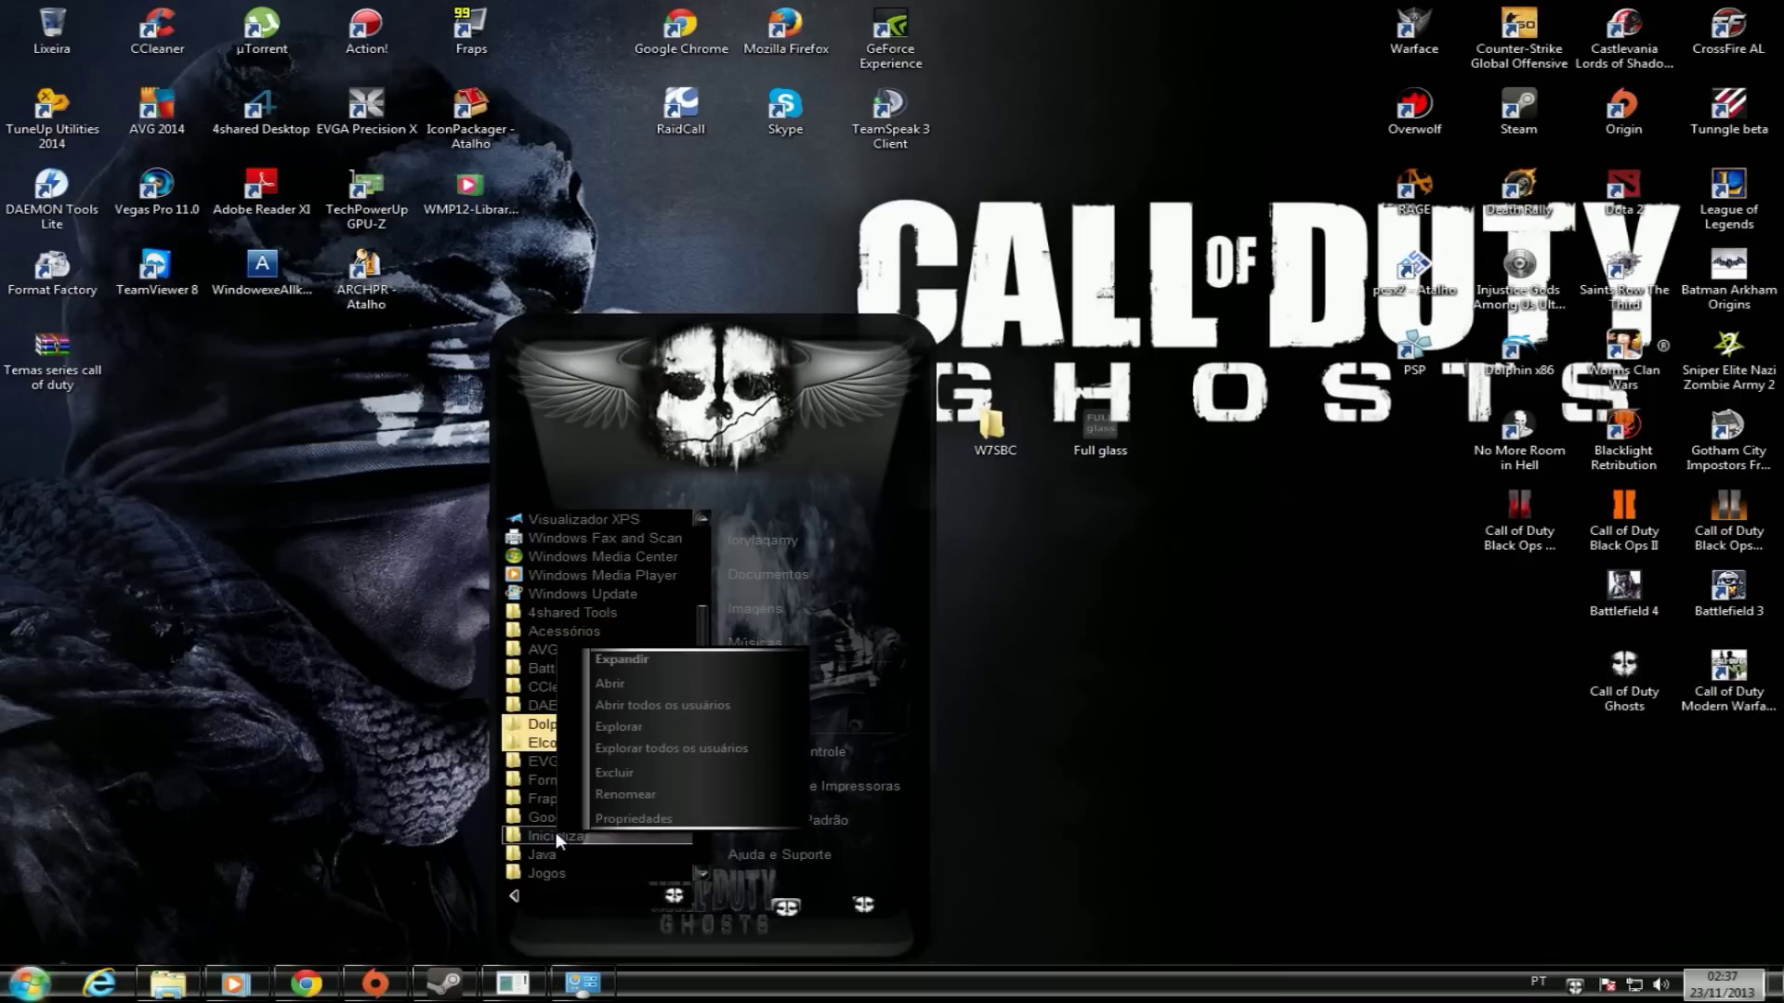
left_click(670, 687)
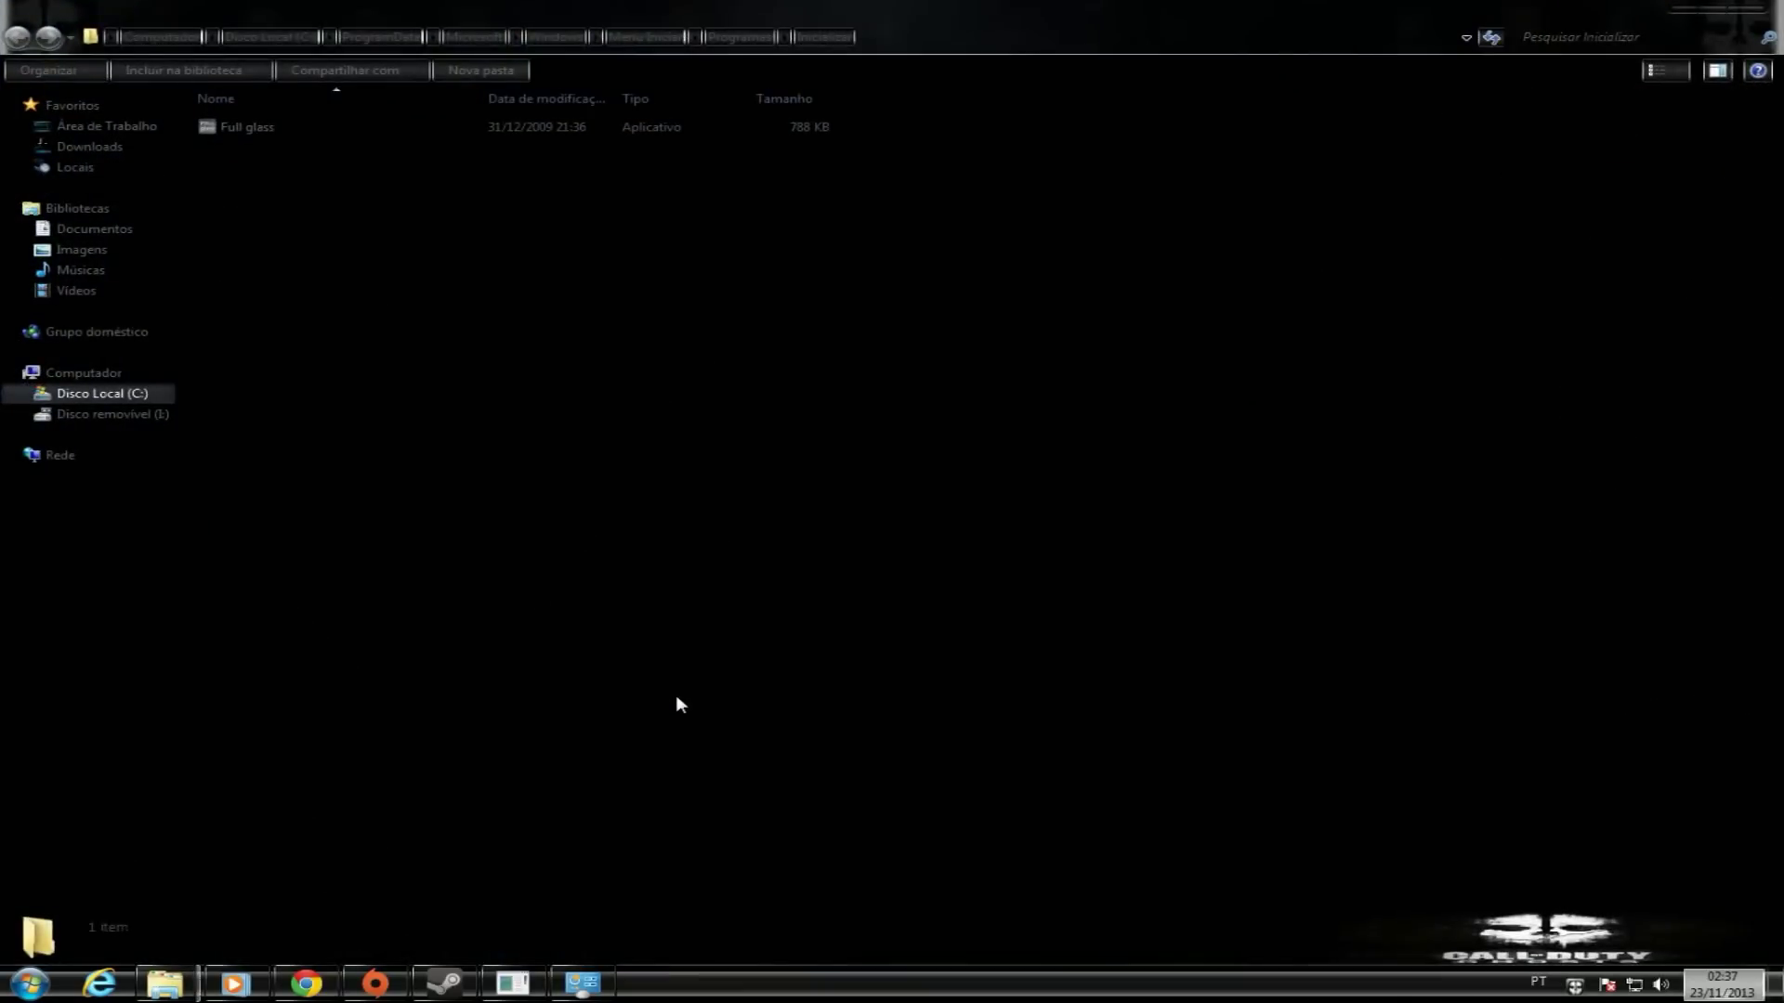
- Paste Full glass into the Inicializar folder, replacing the copy already there
right_click(406, 244)
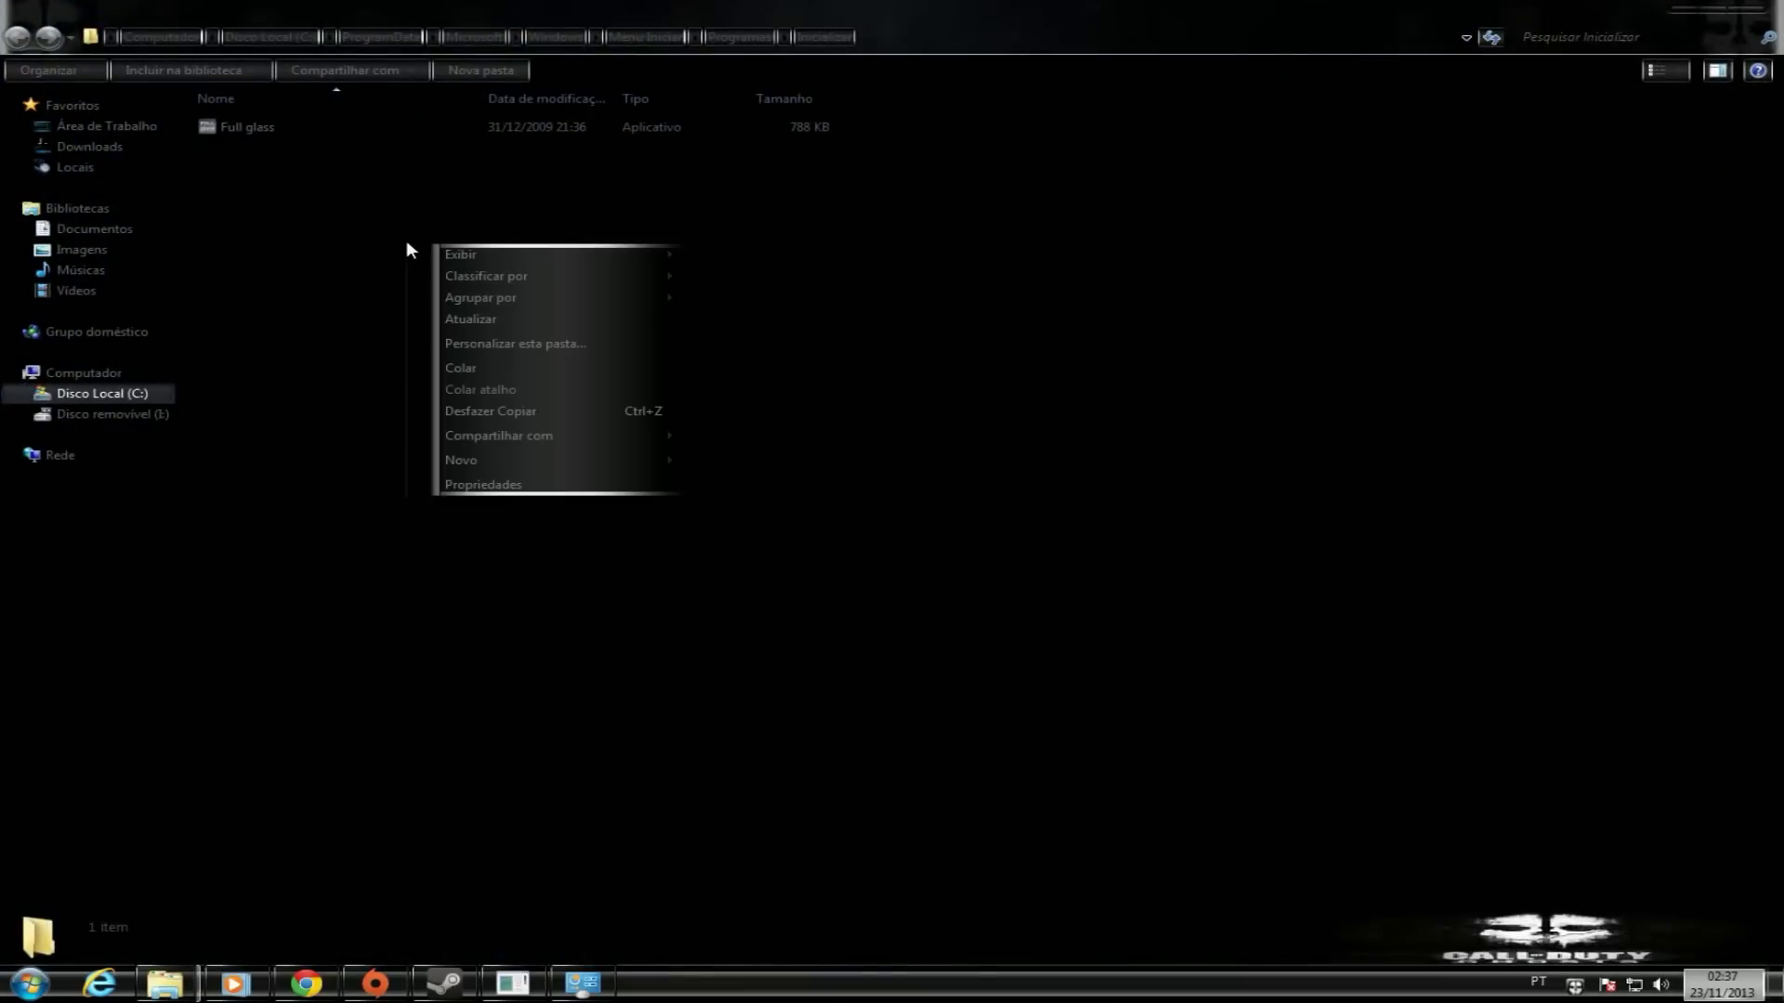
left_click(461, 367)
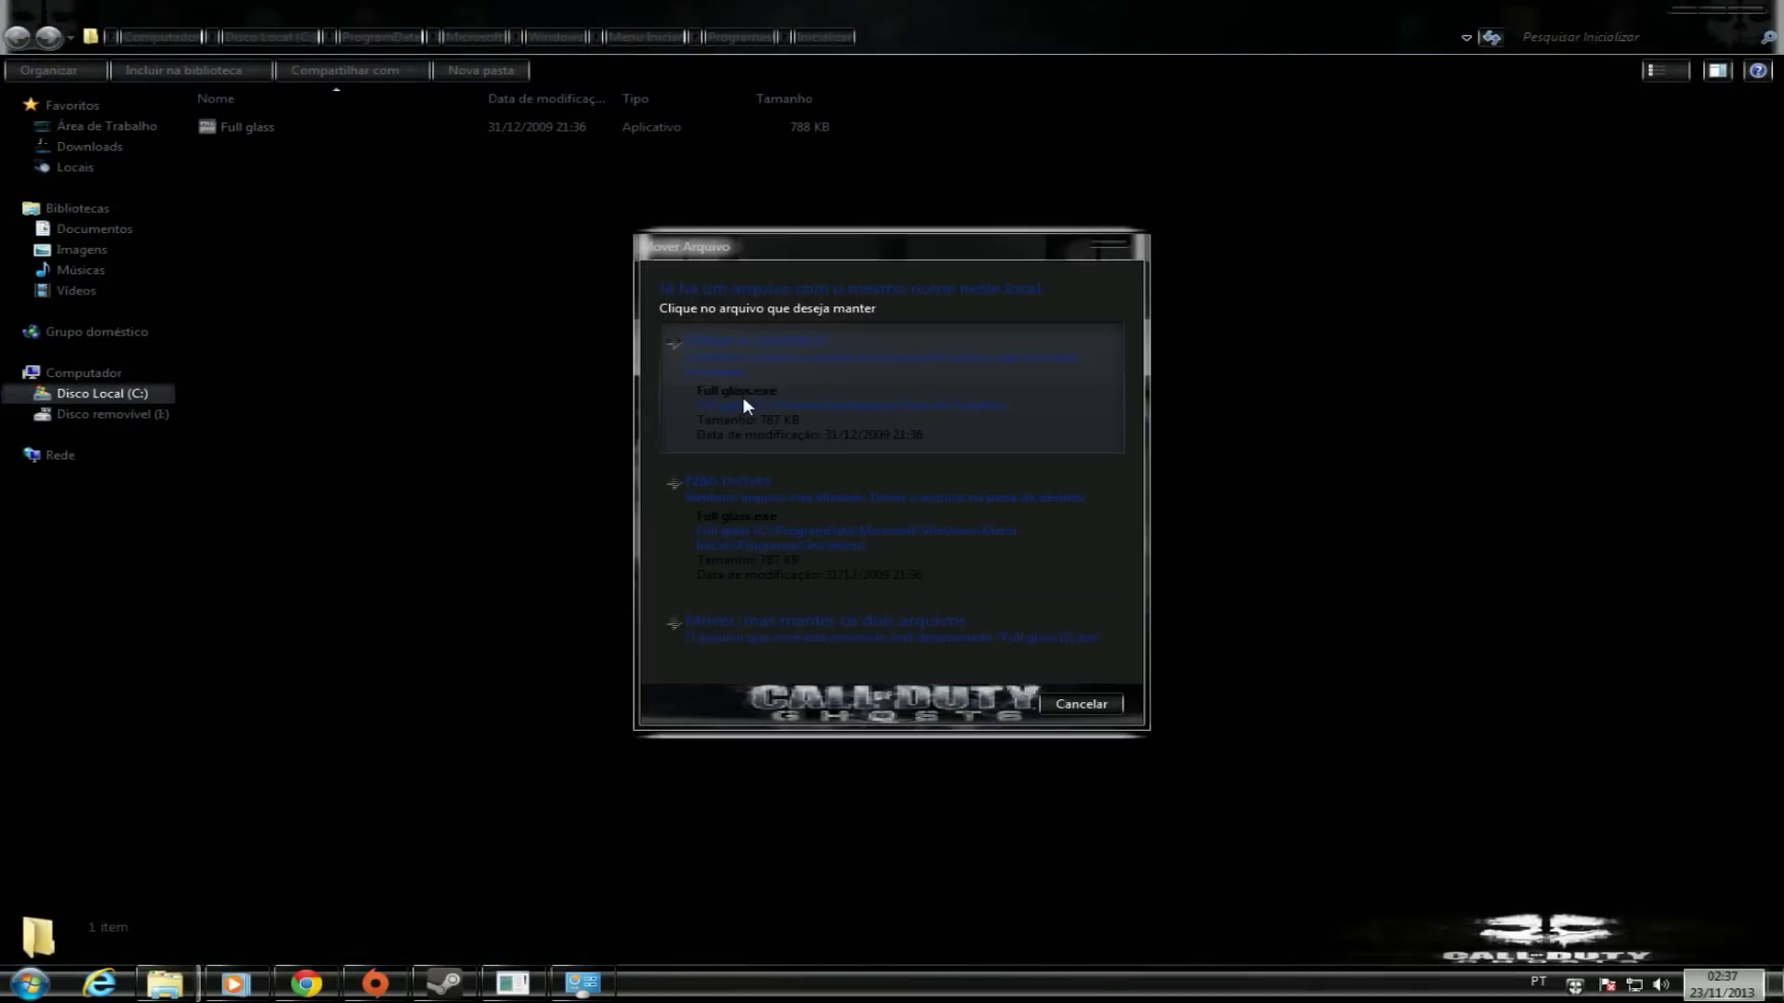
left_click(743, 396)
left_click(427, 342)
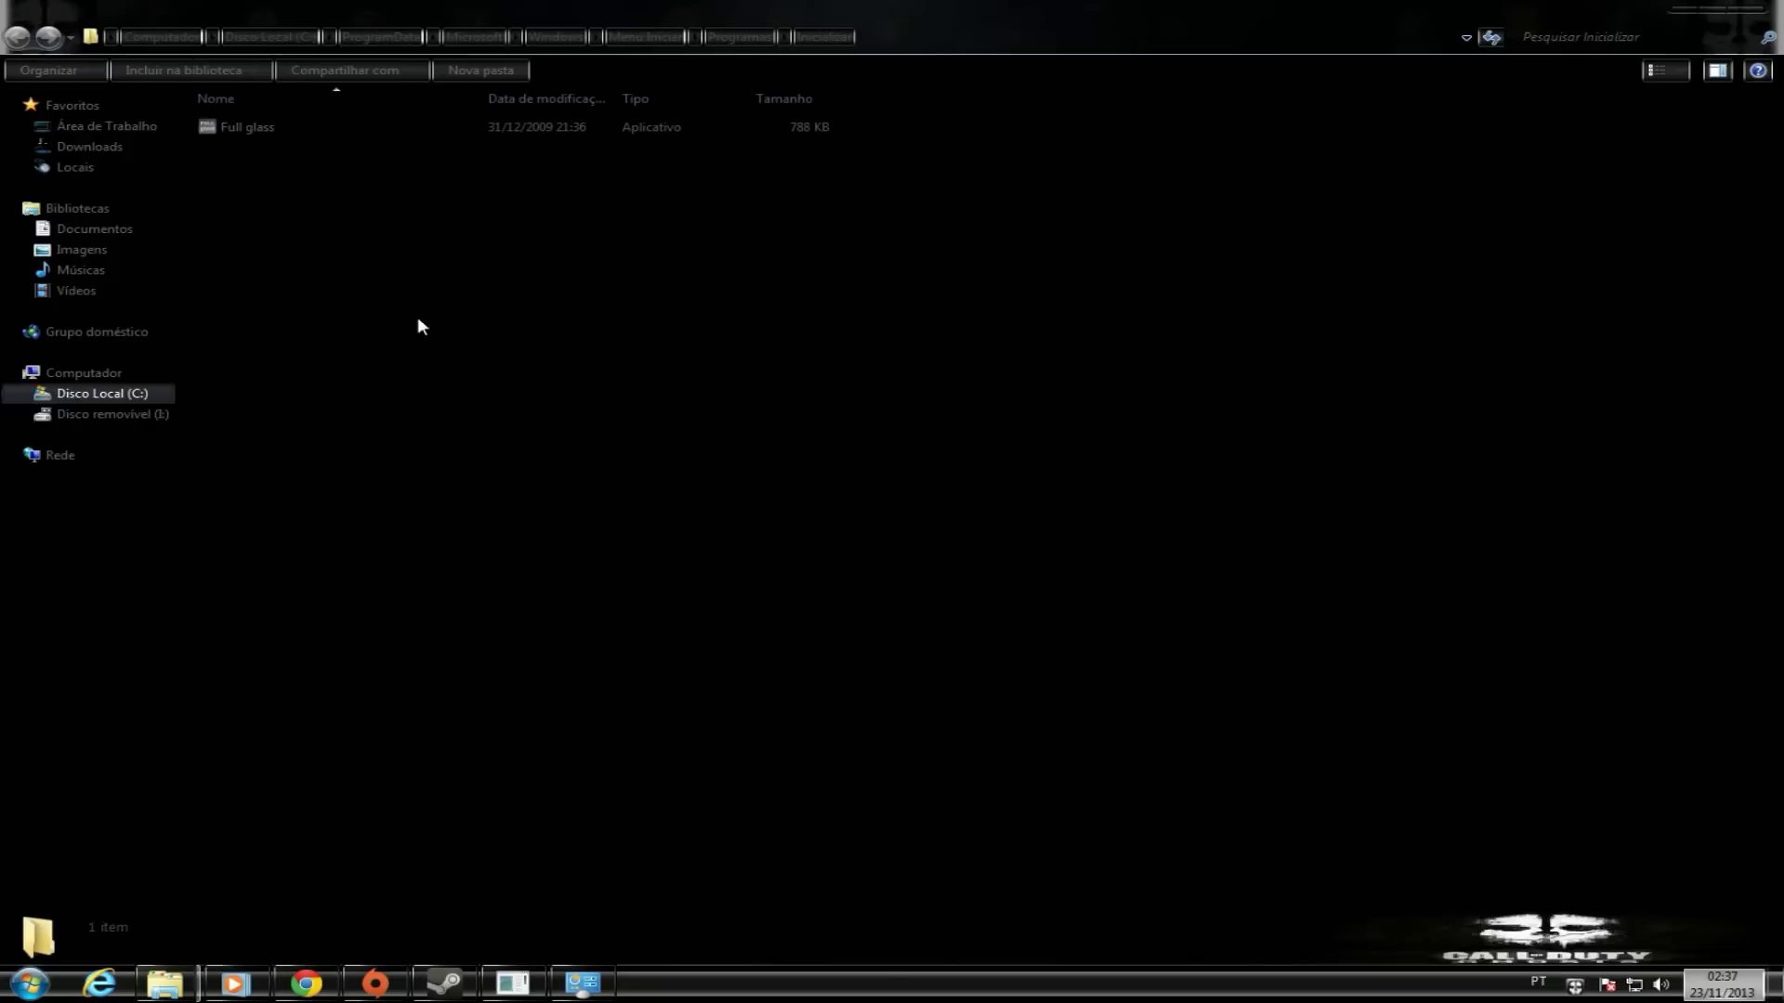
- Run Full glass, close the startup folder and look for its icon among the hidden notification icons
left_click(290, 126)
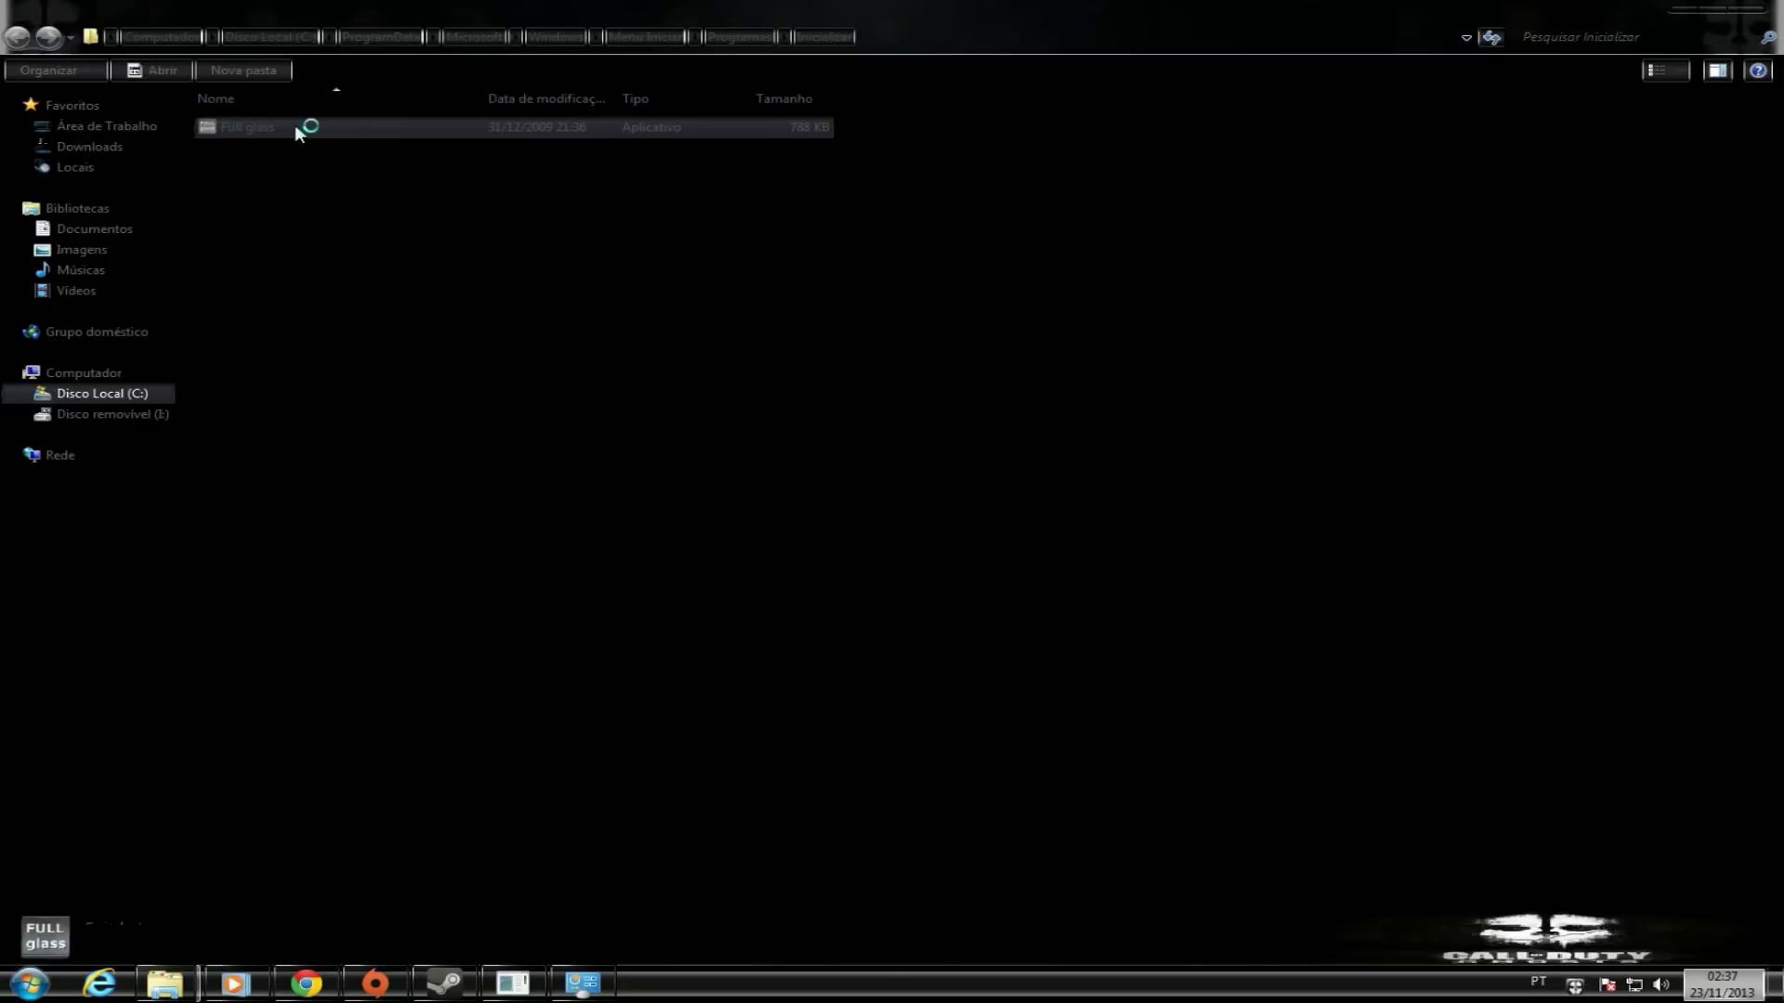
left_click(1739, 11)
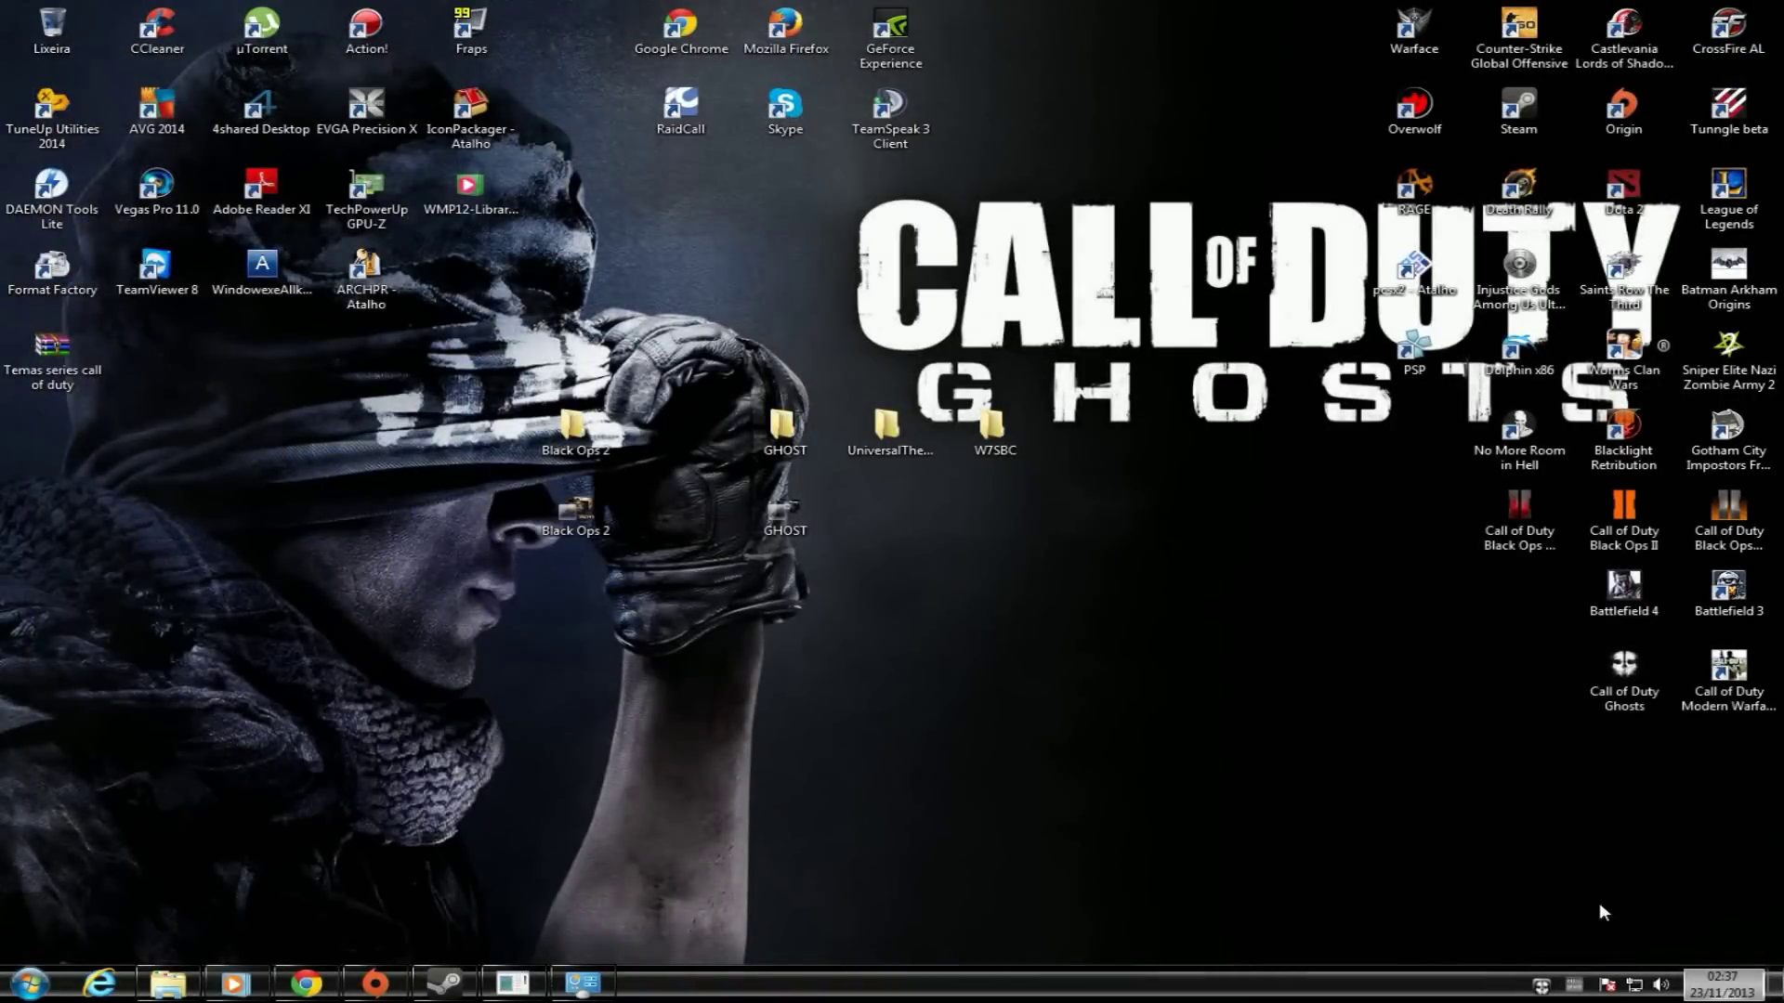
left_click(1552, 987)
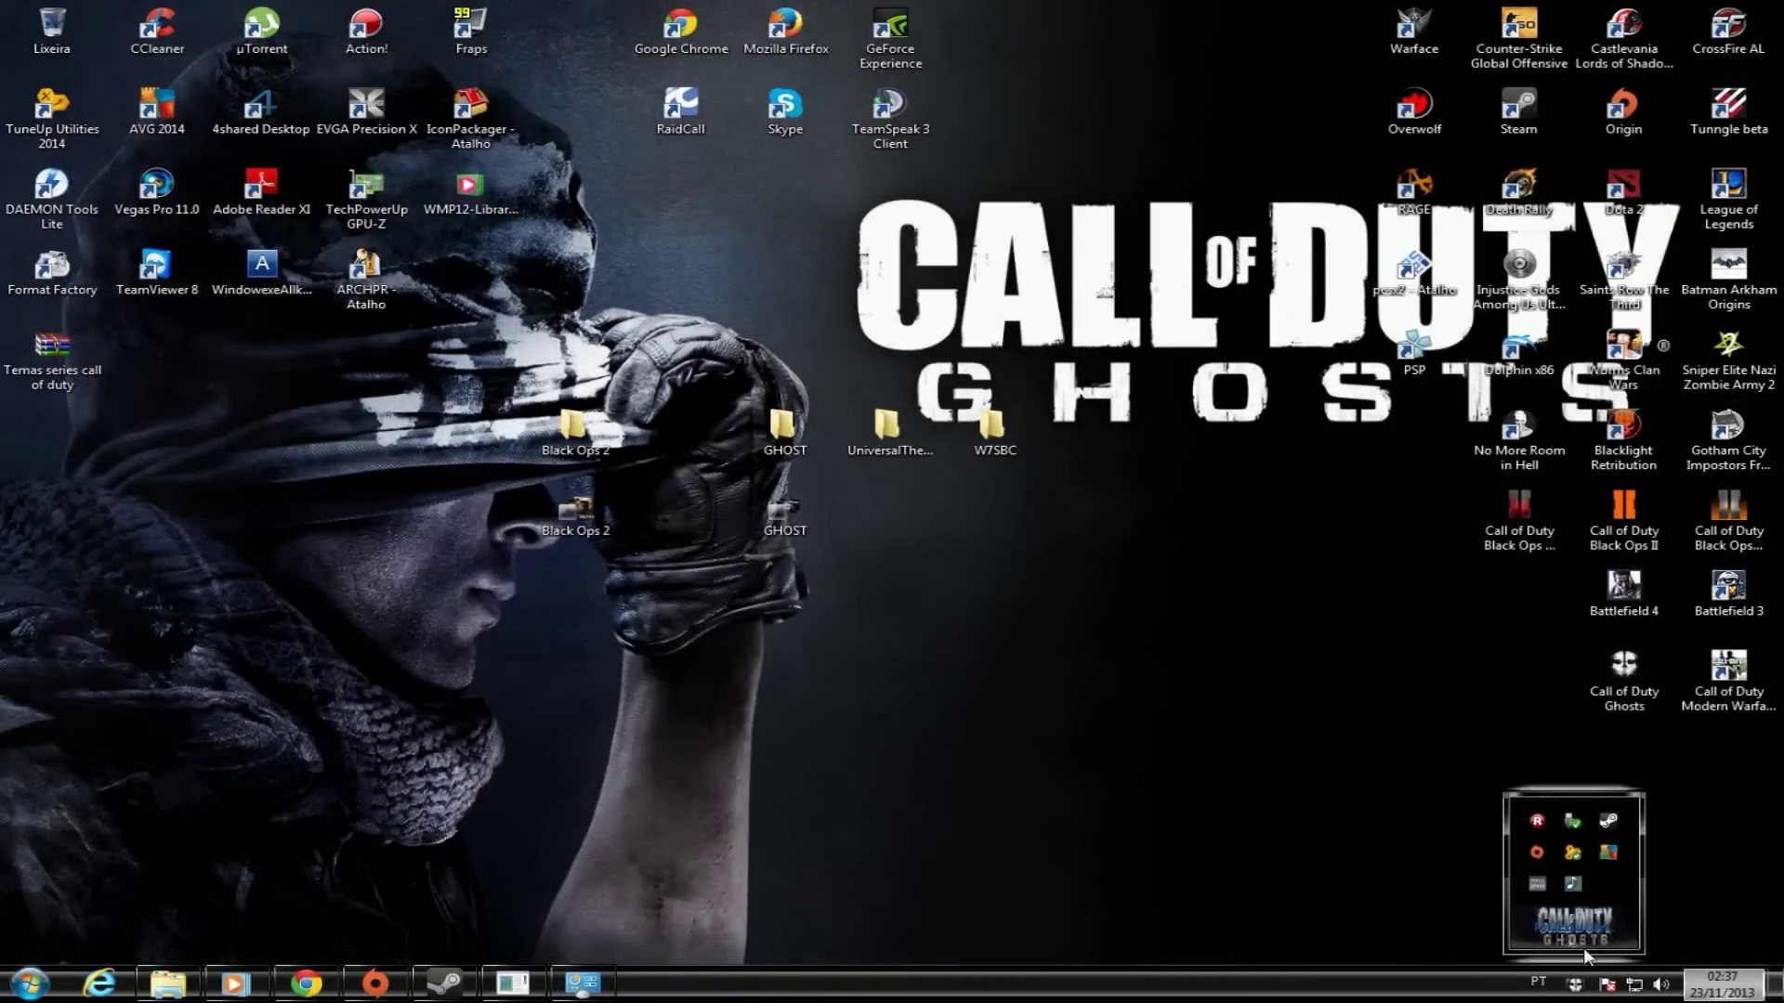
left_click(1205, 769)
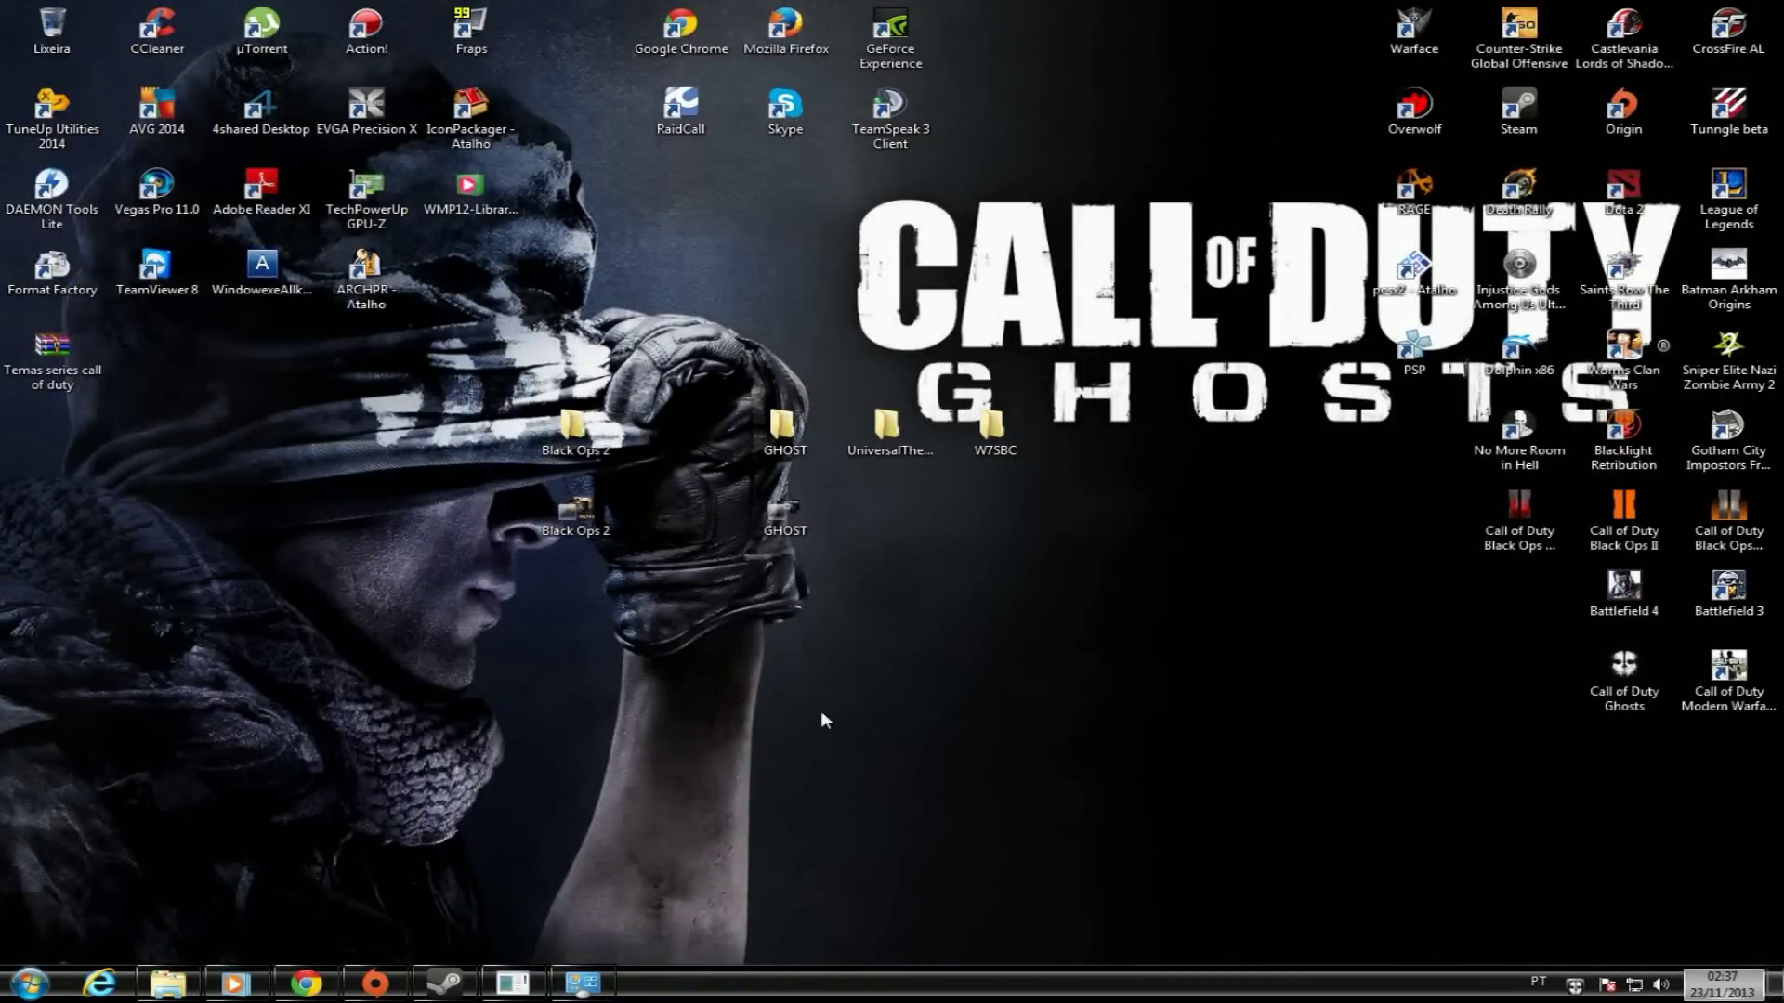
- Reopen the Libraries window, restore, enlarge and move it to examine its glass transparency, and close it
left_click(169, 984)
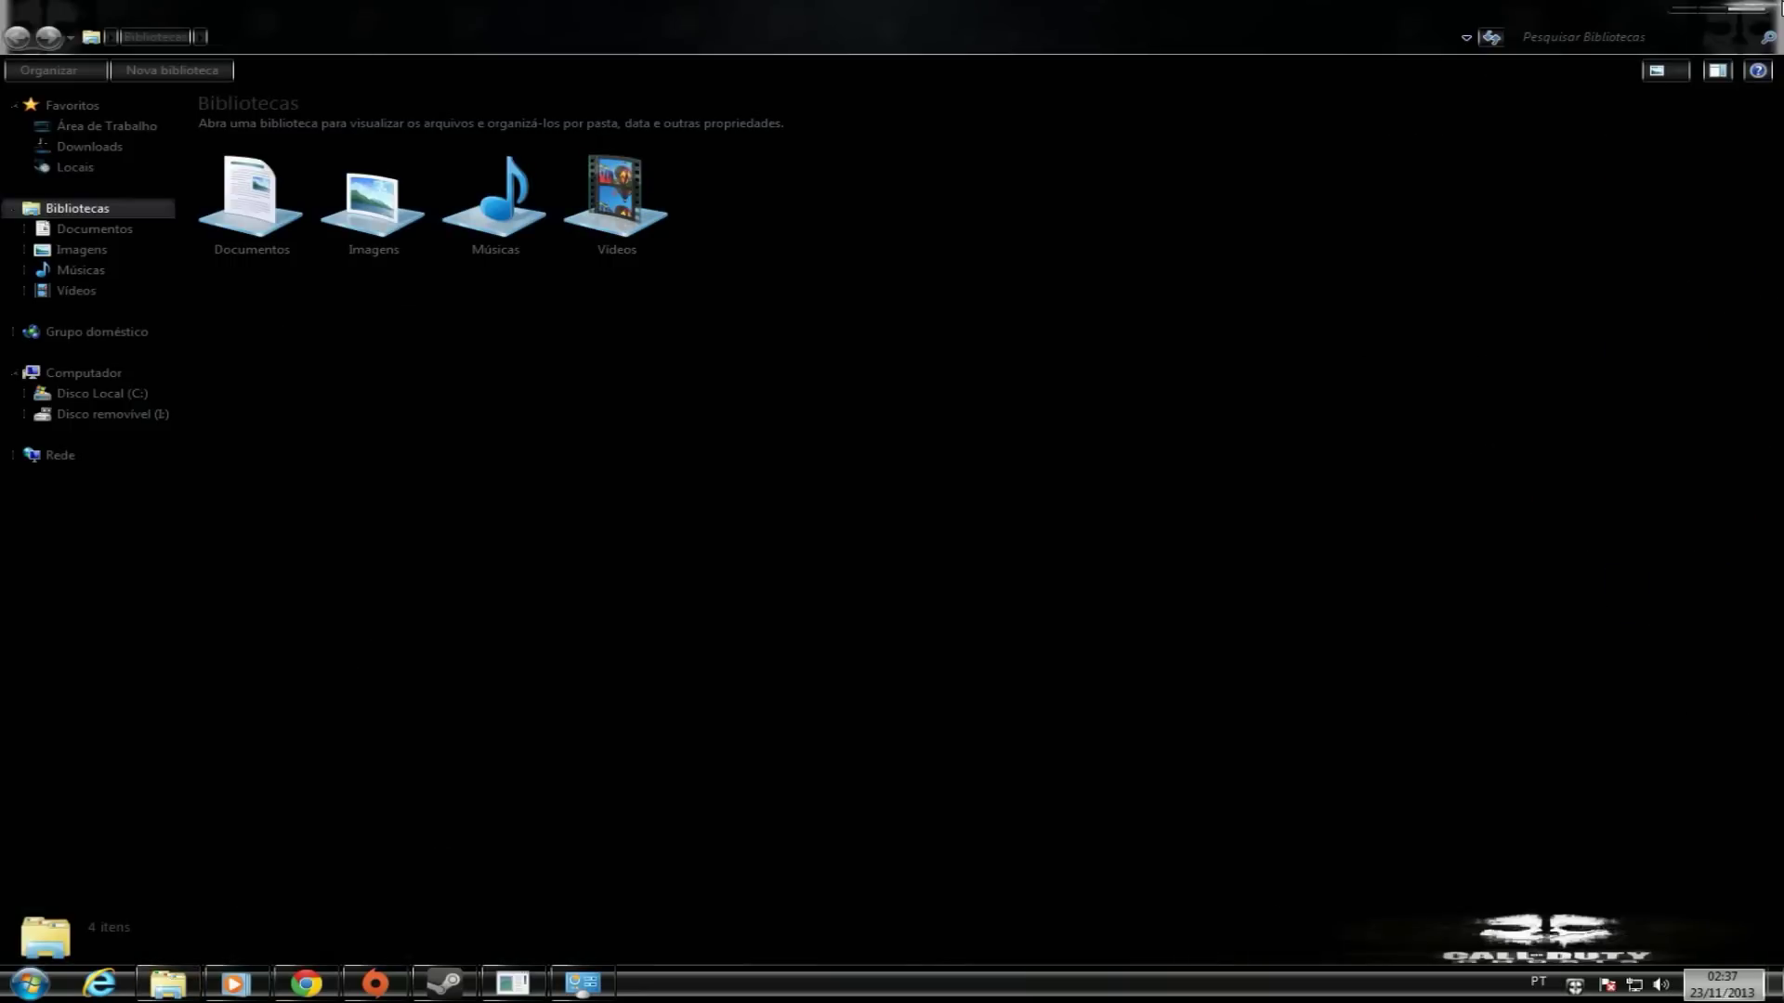
left_click(1769, 7)
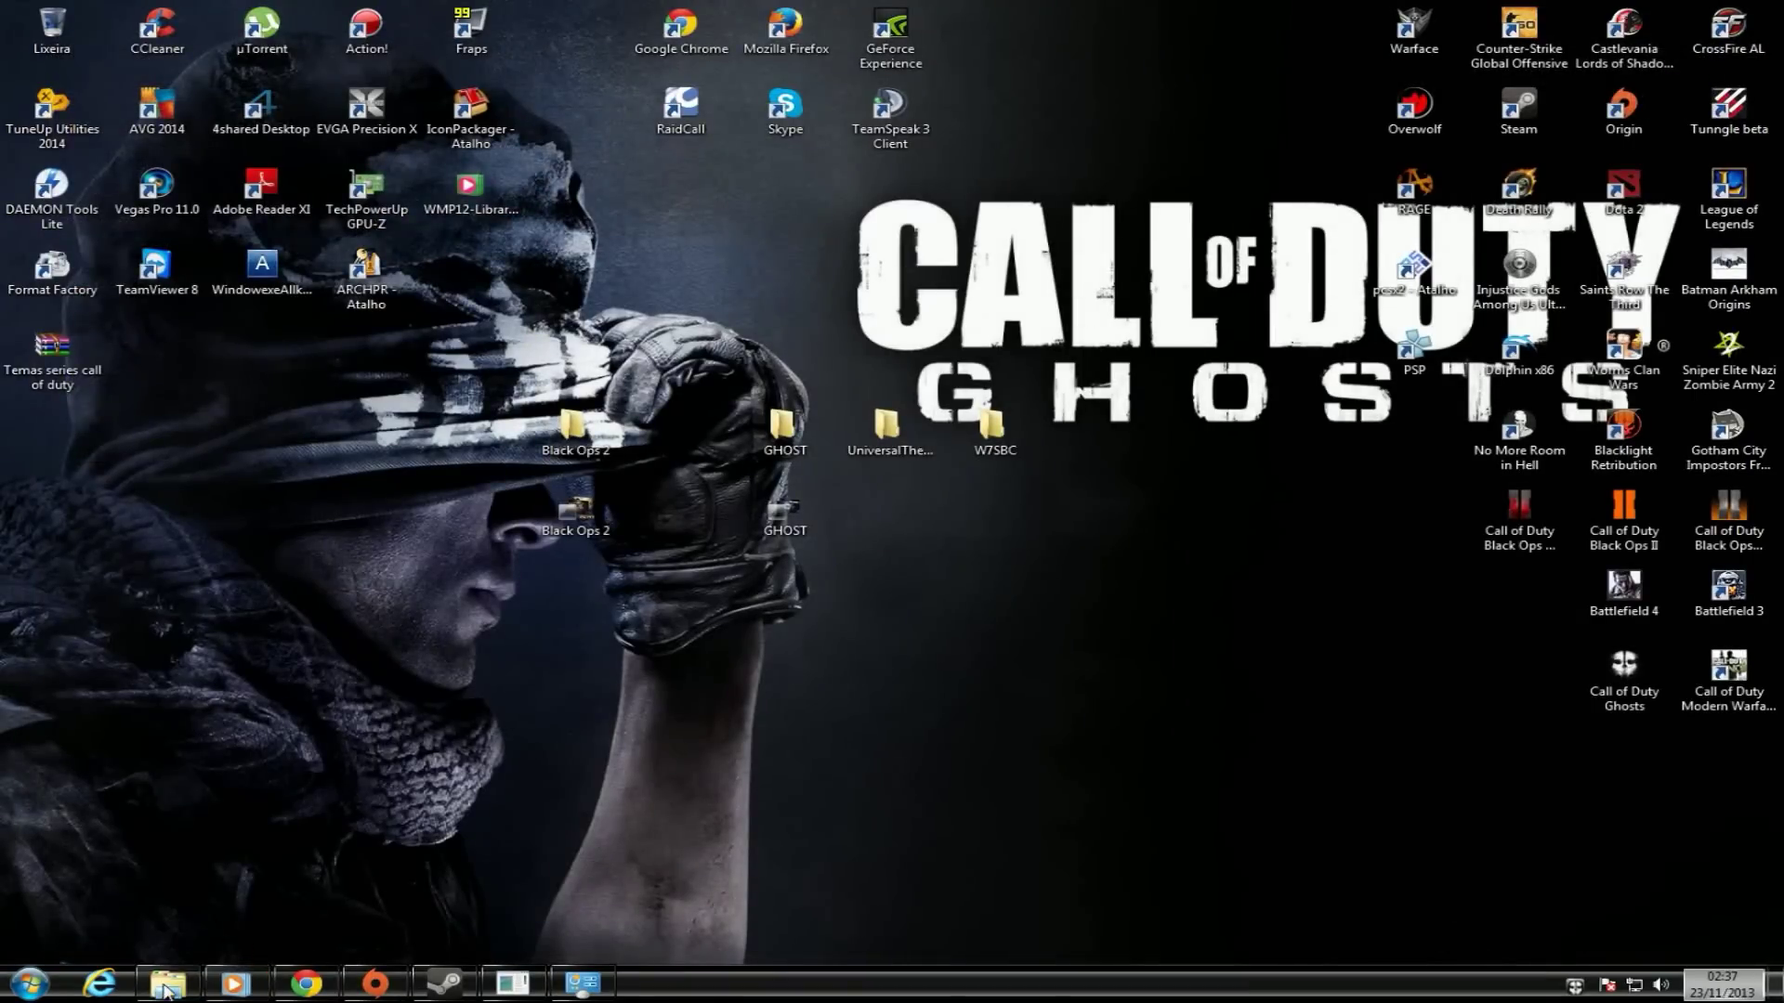
left_click(169, 981)
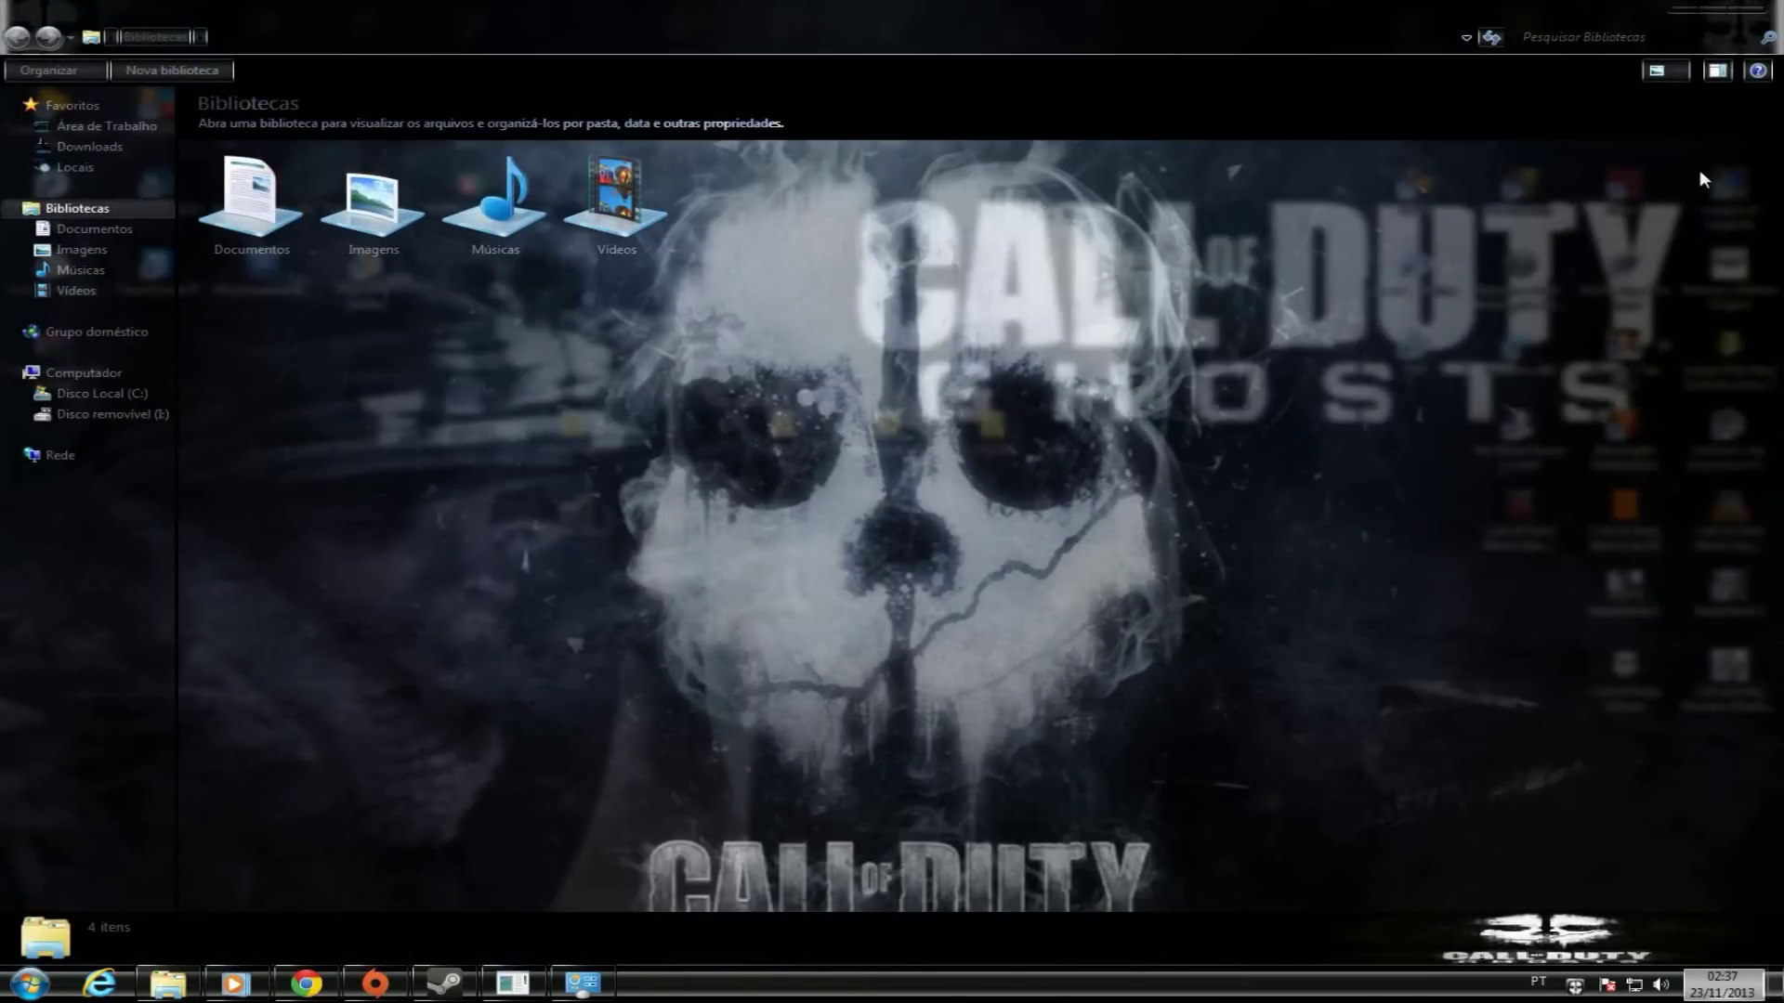
left_click(1719, 7)
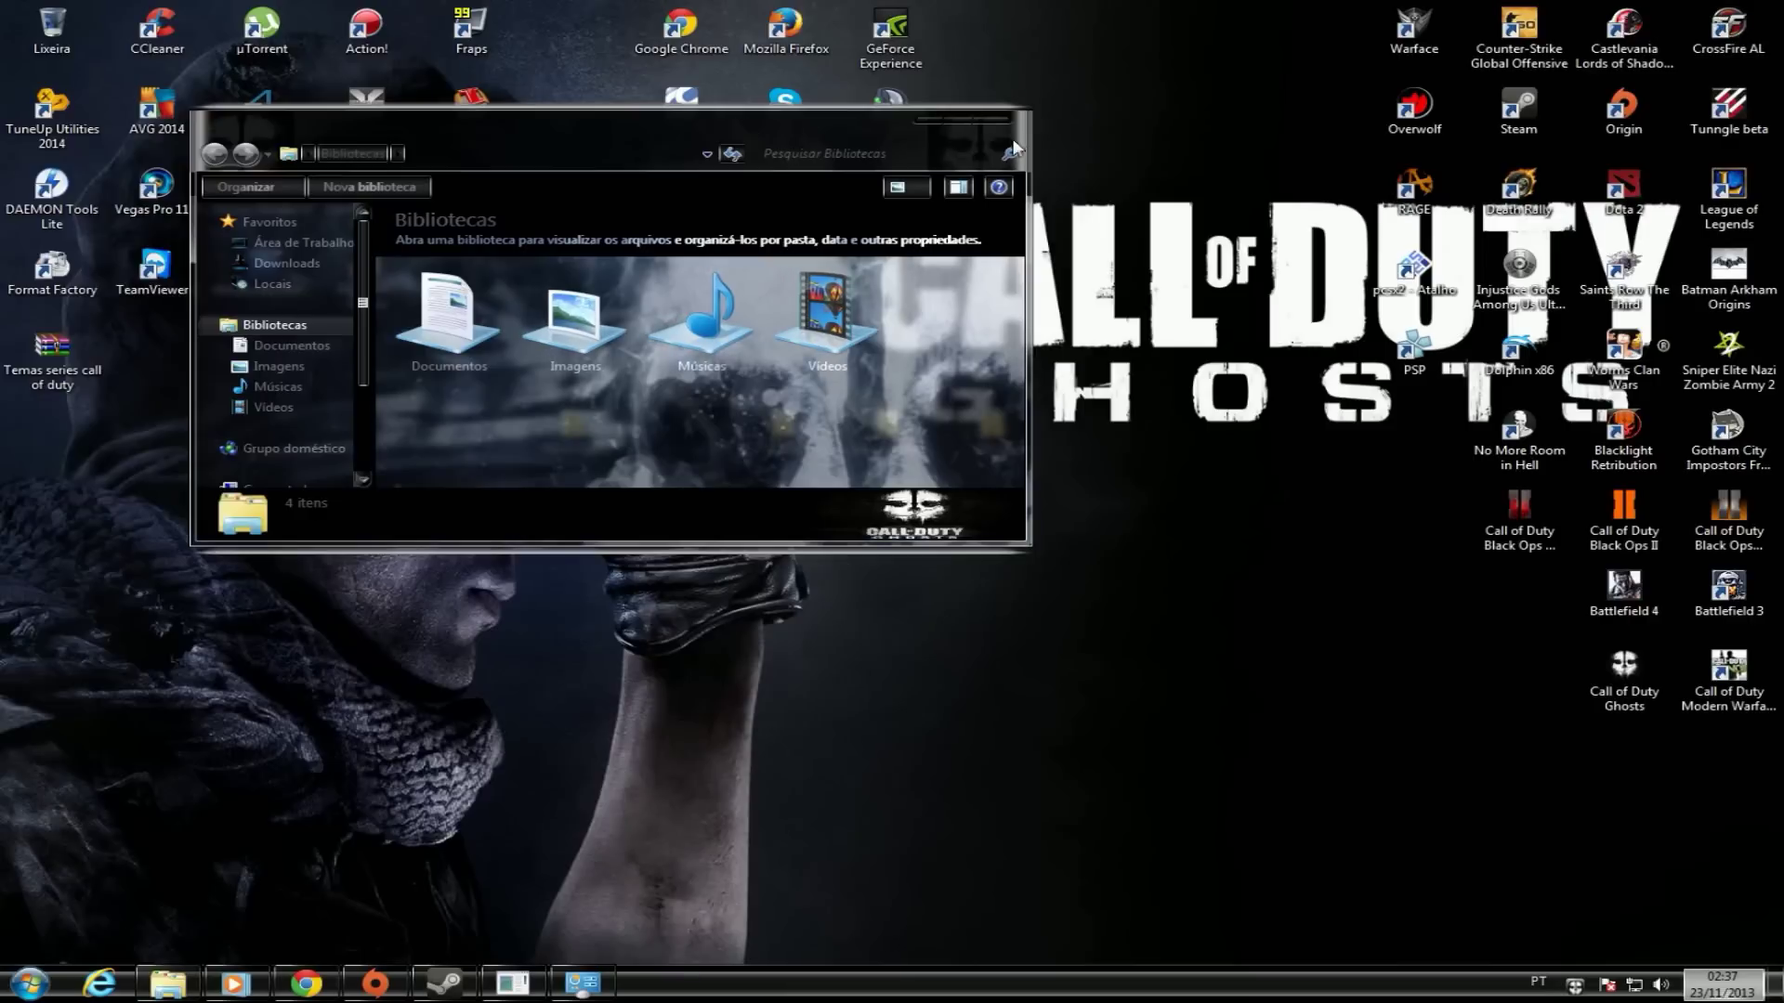
left_click_drag(1027, 546, 1206, 857)
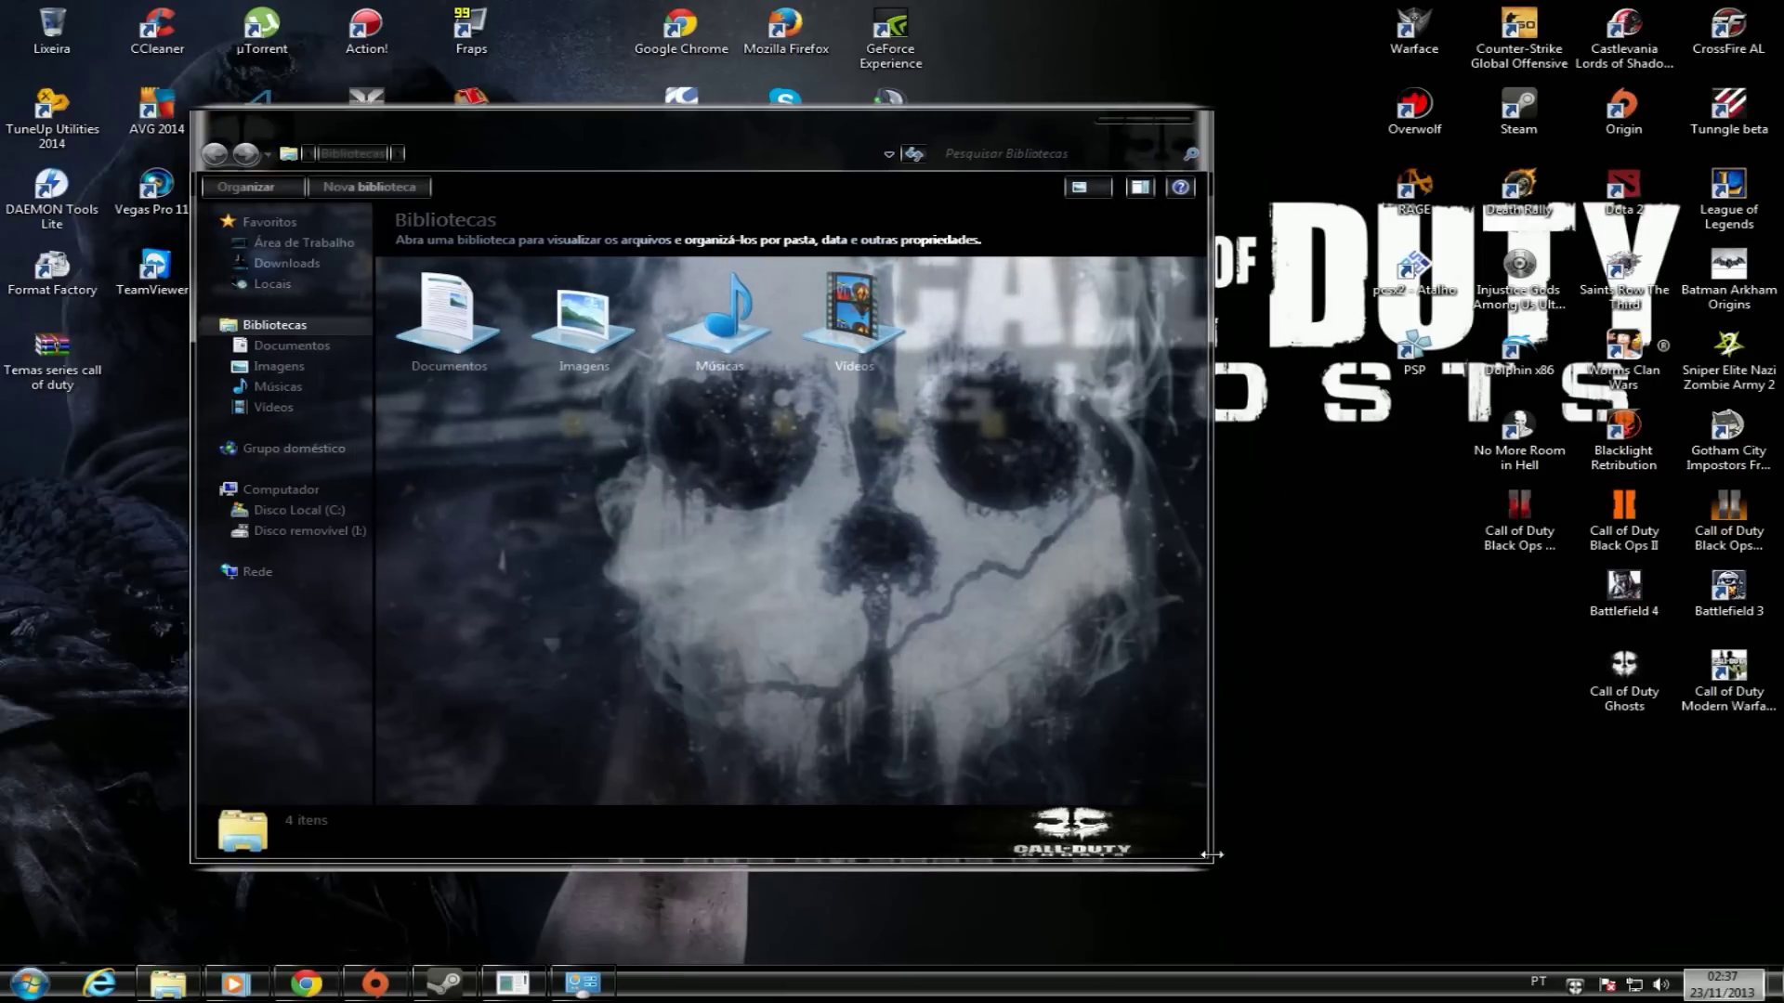
mouse_move(740, 151)
left_mouse_down()
mouse_move(947, 215)
mouse_move(455, 110)
mouse_move(1022, 292)
mouse_move(1501, 112)
mouse_move(1694, 288)
mouse_move(1414, 543)
mouse_move(892, 184)
mouse_move(497, 253)
mouse_move(832, 173)
mouse_move(751, 126)
left_mouse_up()
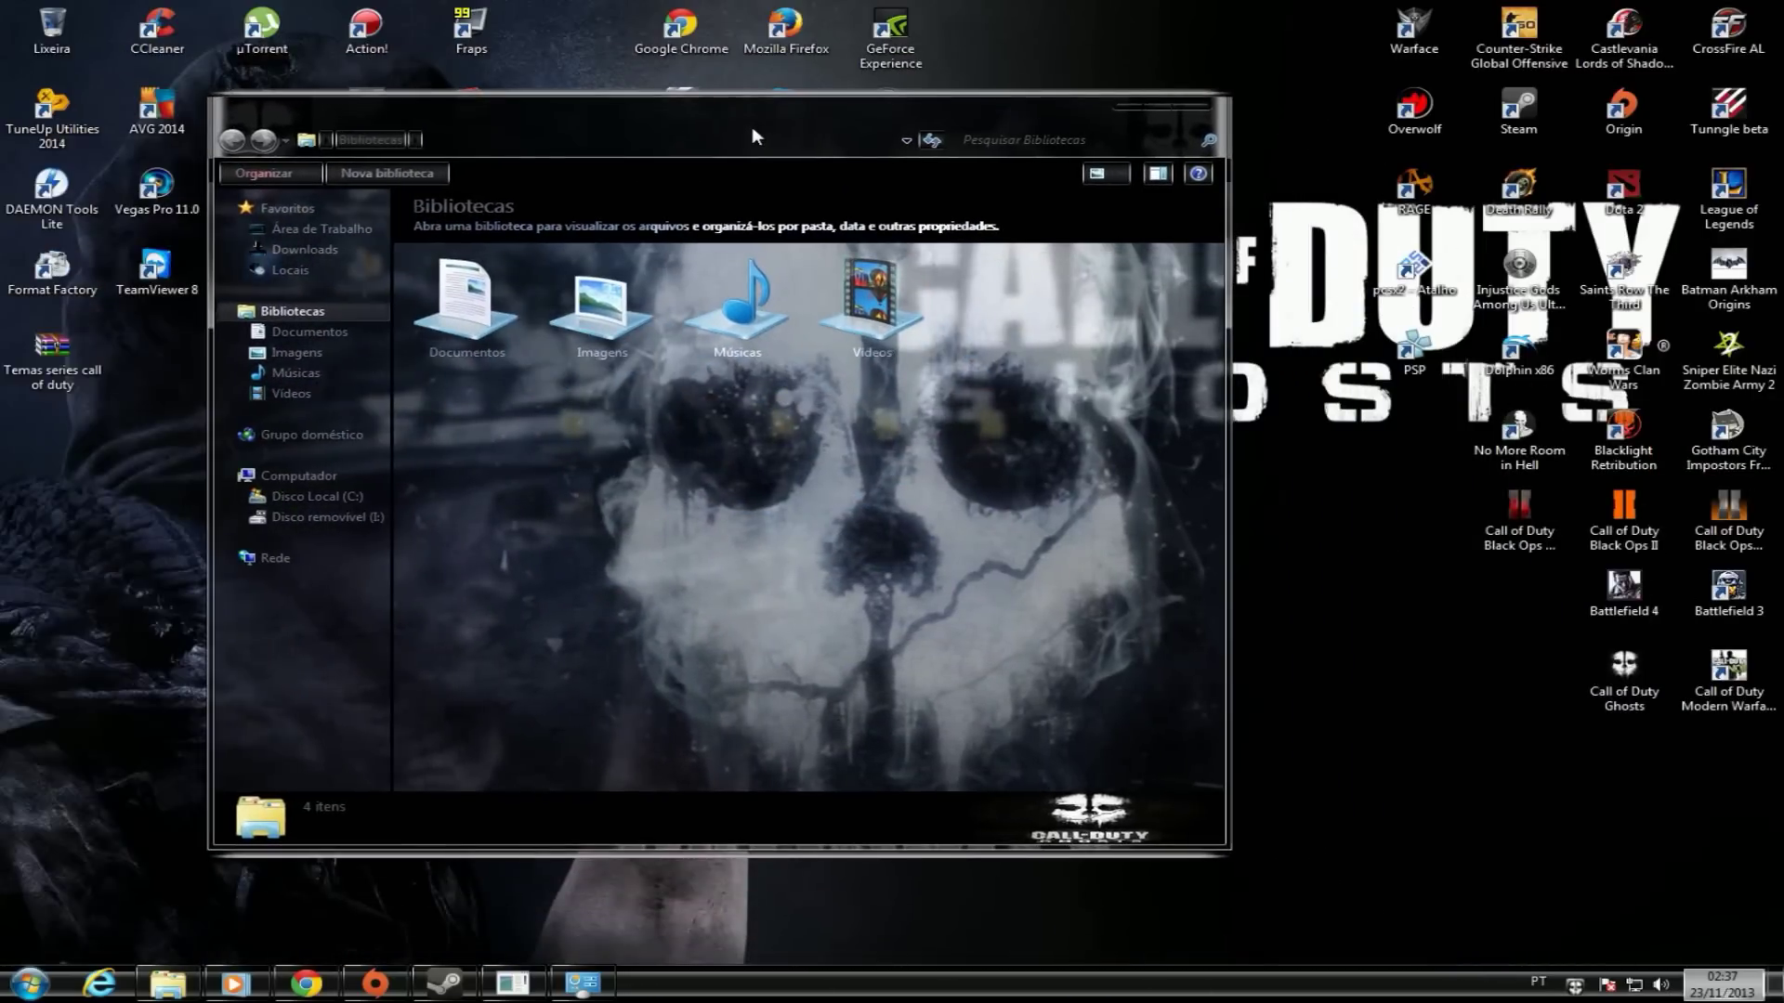
left_click(1194, 109)
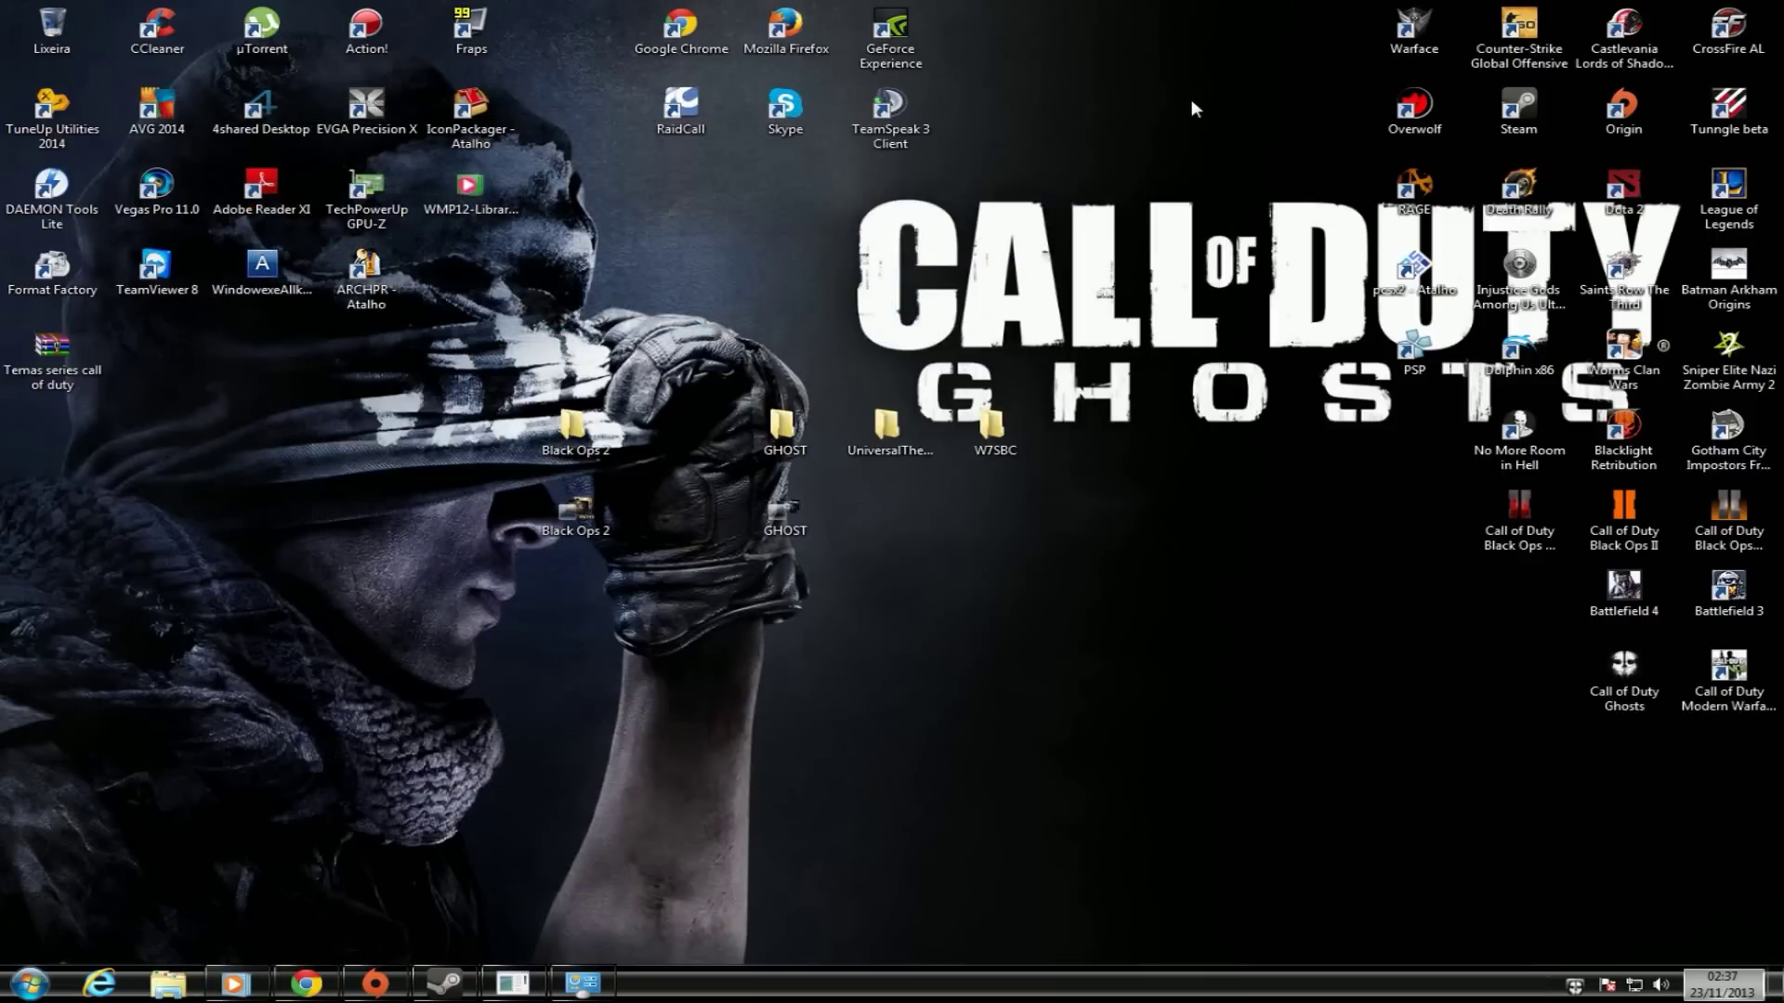
- Open and close the Start menu several times to view the start button and the menu styling
left_click(29, 985)
left_click(30, 985)
left_click(30, 985)
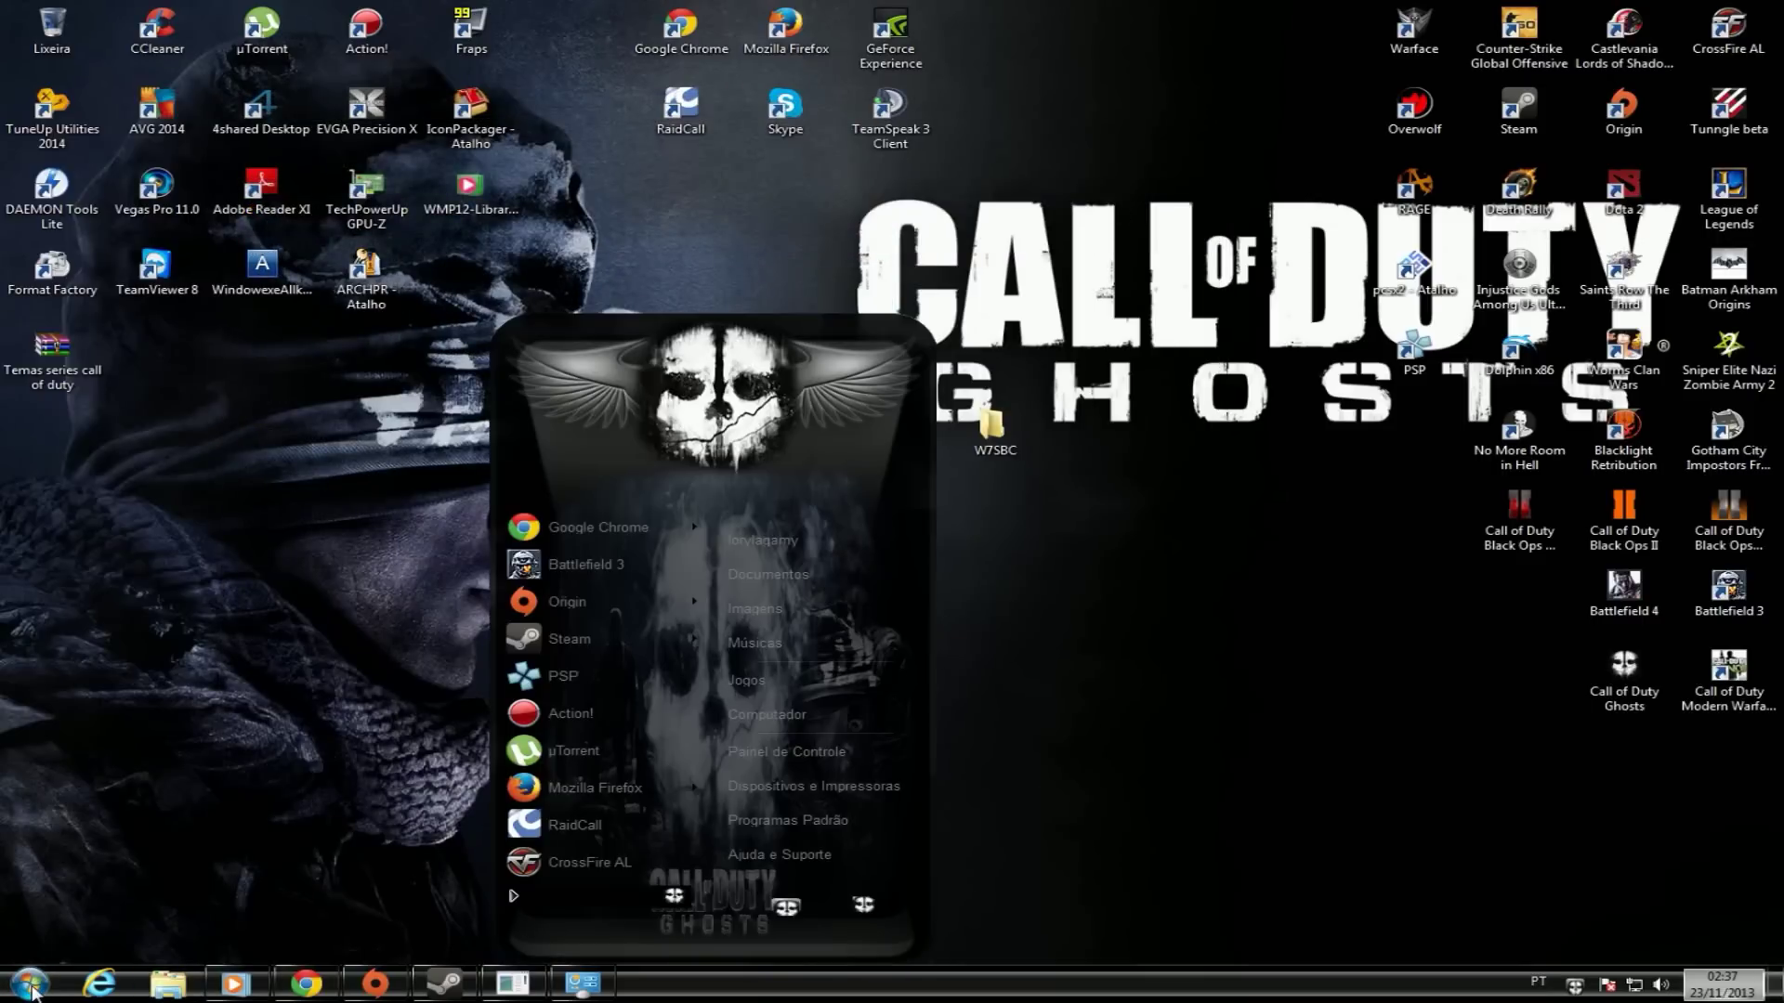
left_click(30, 984)
left_click(30, 984)
left_click(30, 985)
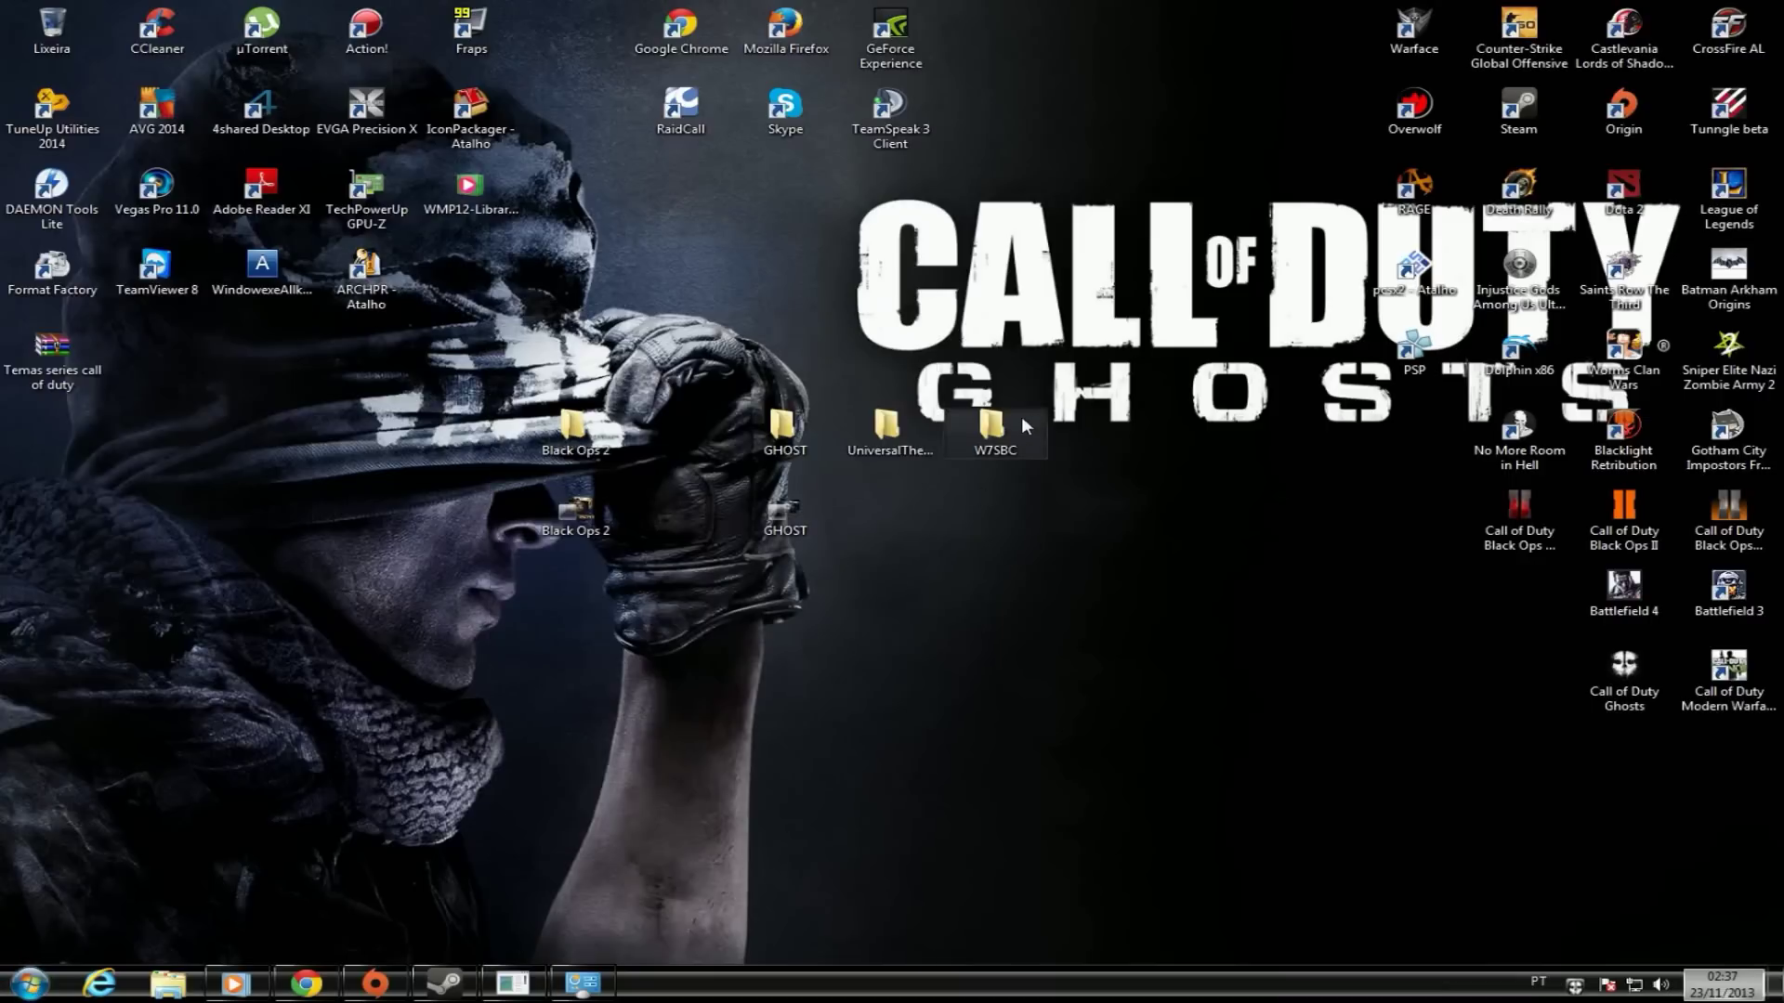
- Open the W7SBC folder from the desktop and preview the bleach3 copy bitmap inside the folder window
double_click(984, 442)
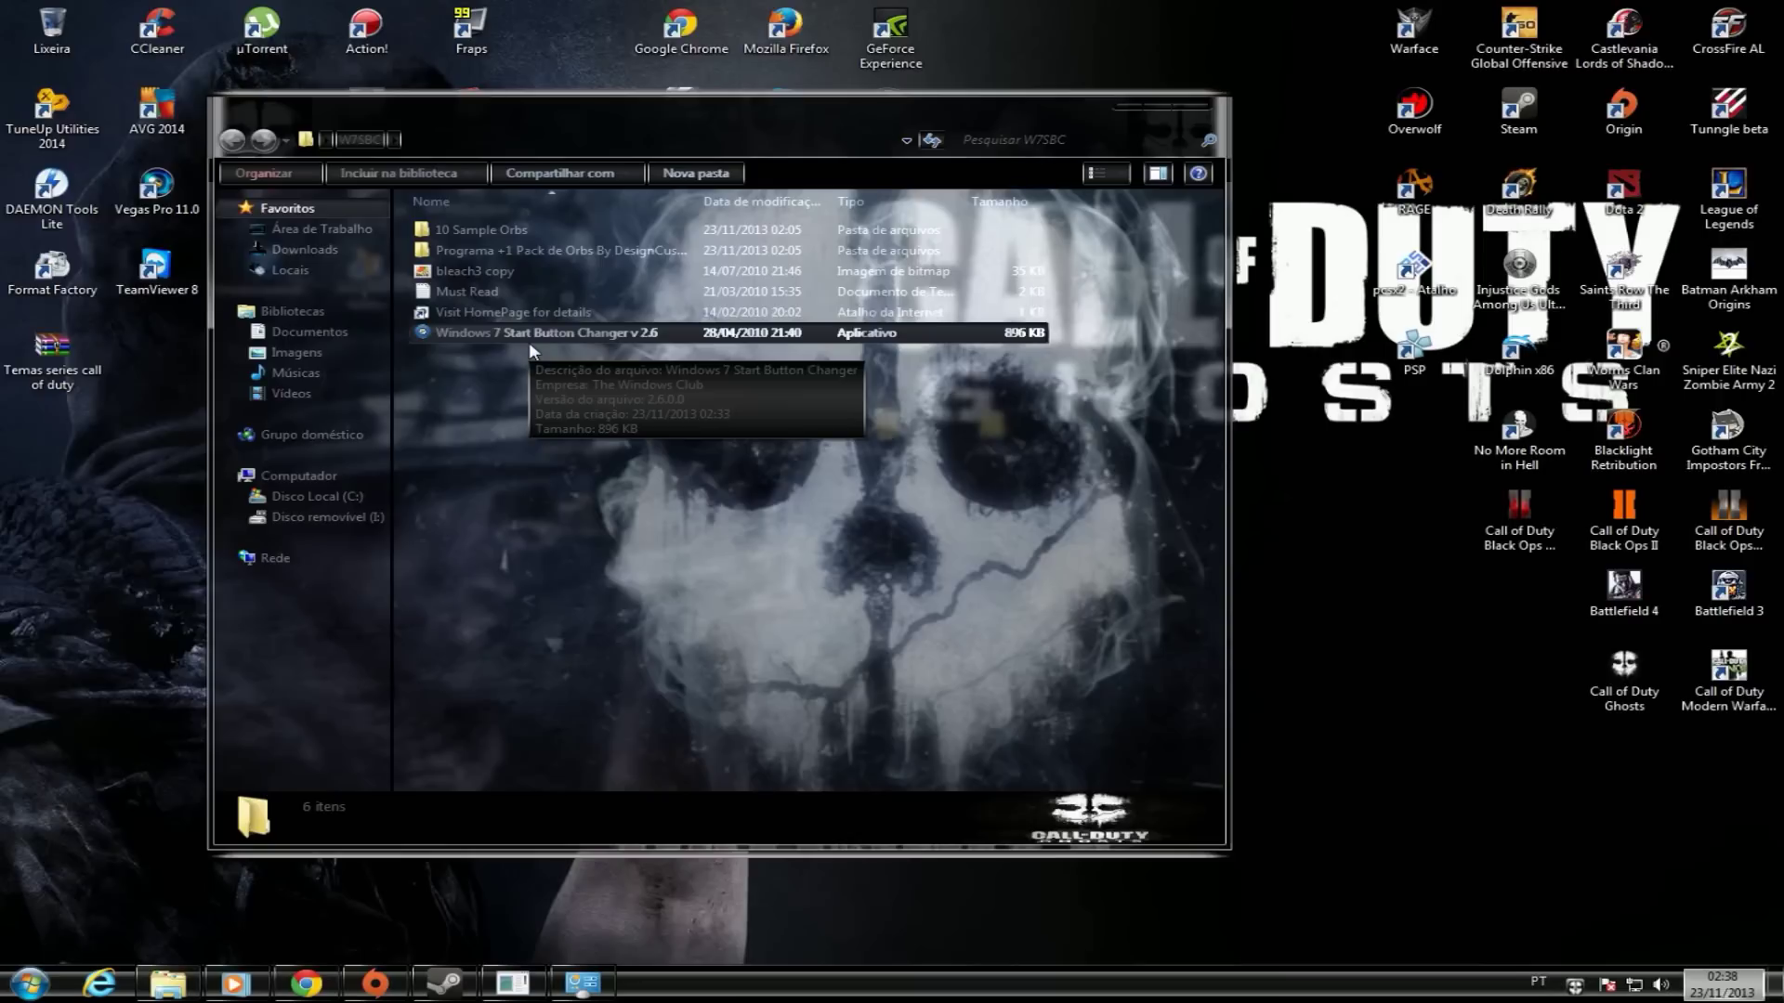
left_click(516, 271)
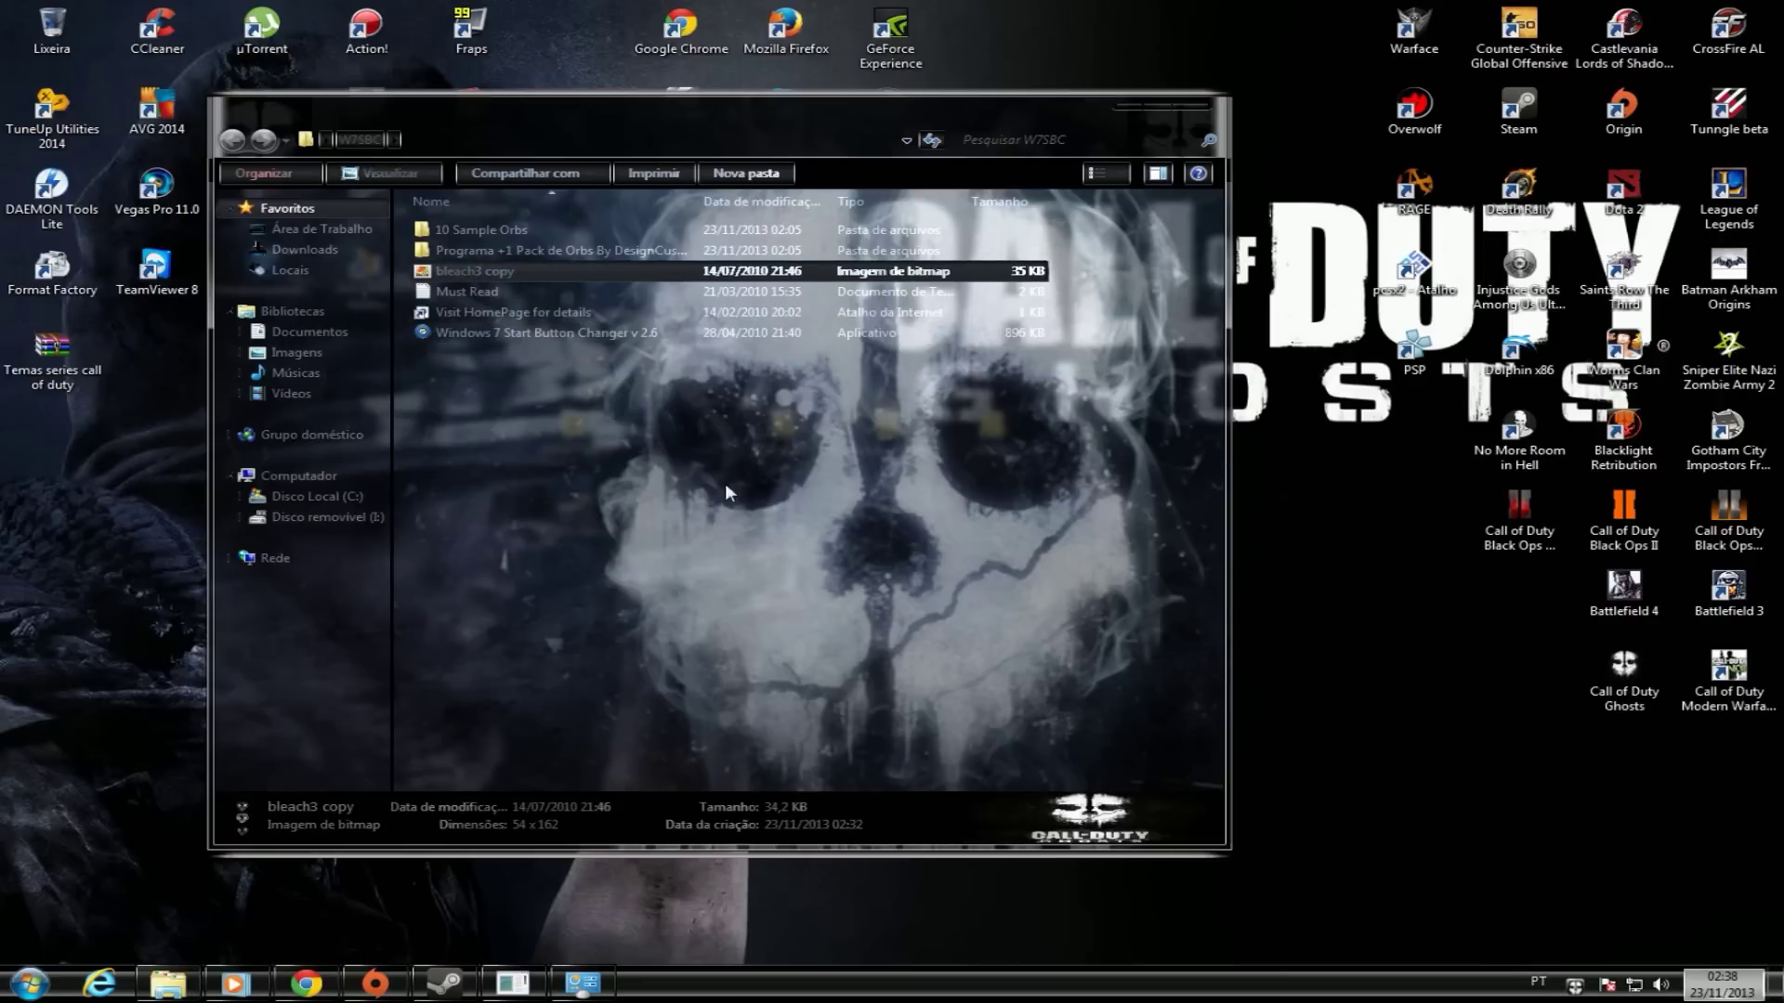
left_click(1163, 180)
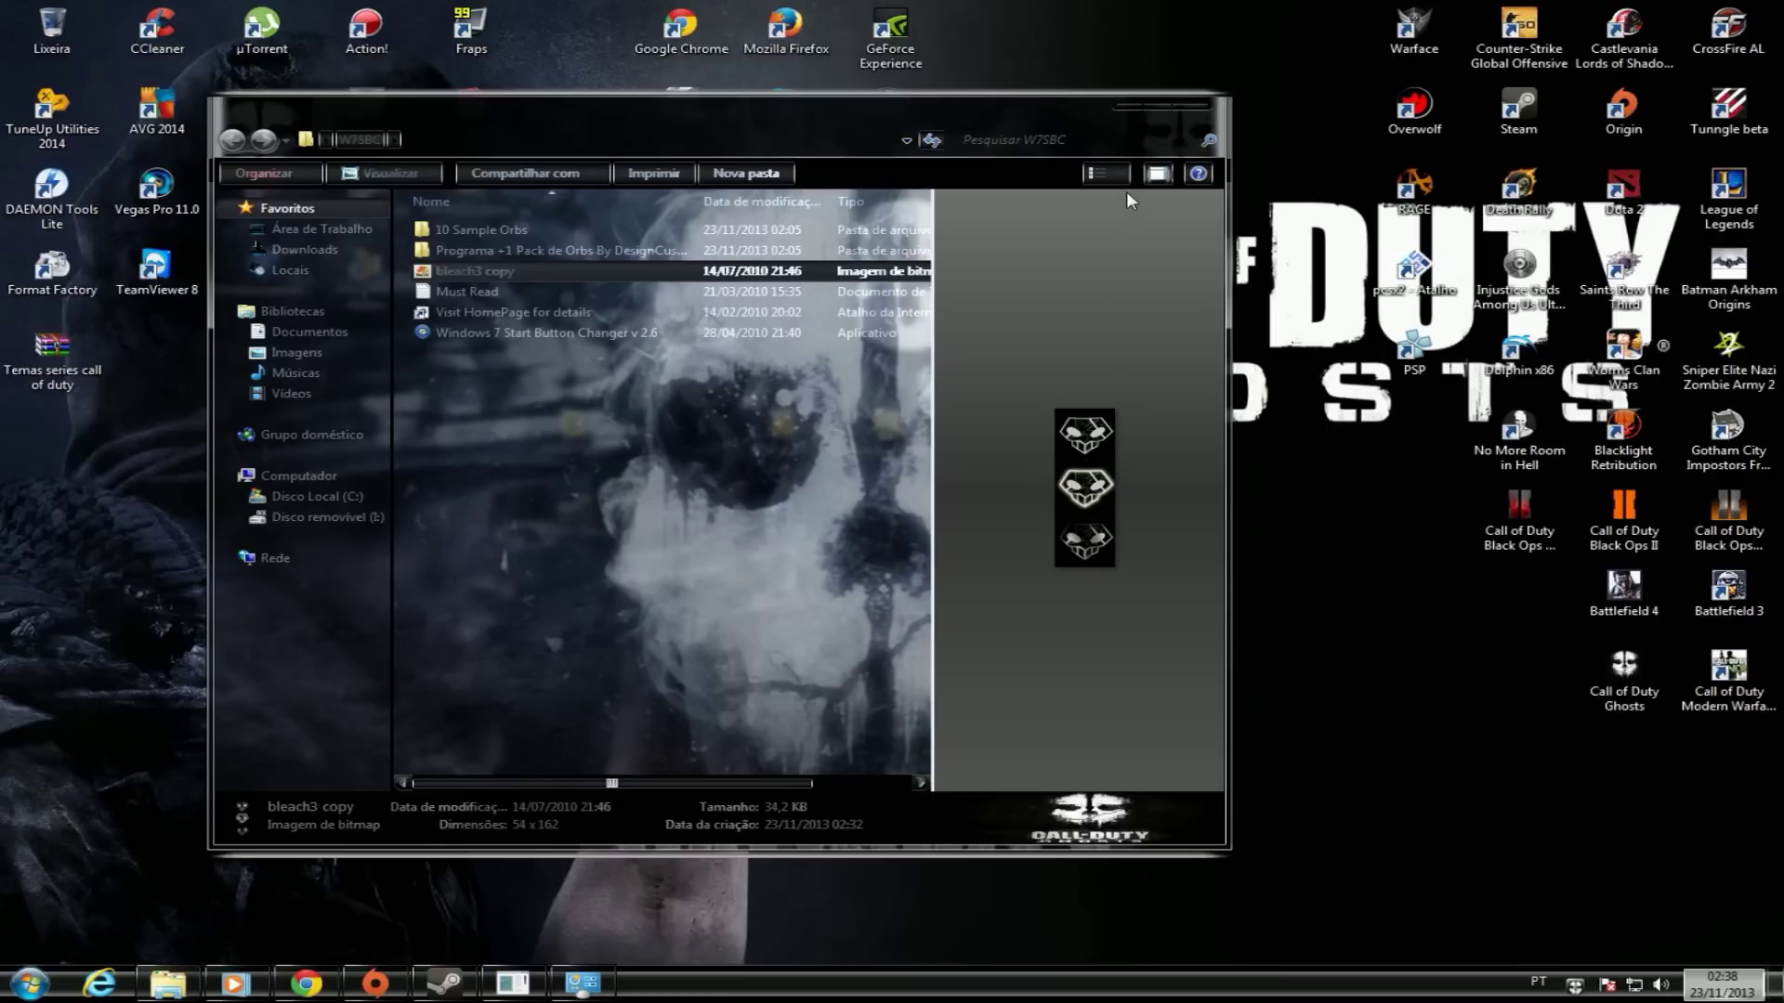
left_click(604, 518)
- Browse the 1º Pack de Orbs folder inside the orb pack and preview the Orbs (22) bitmap
double_click(535, 252)
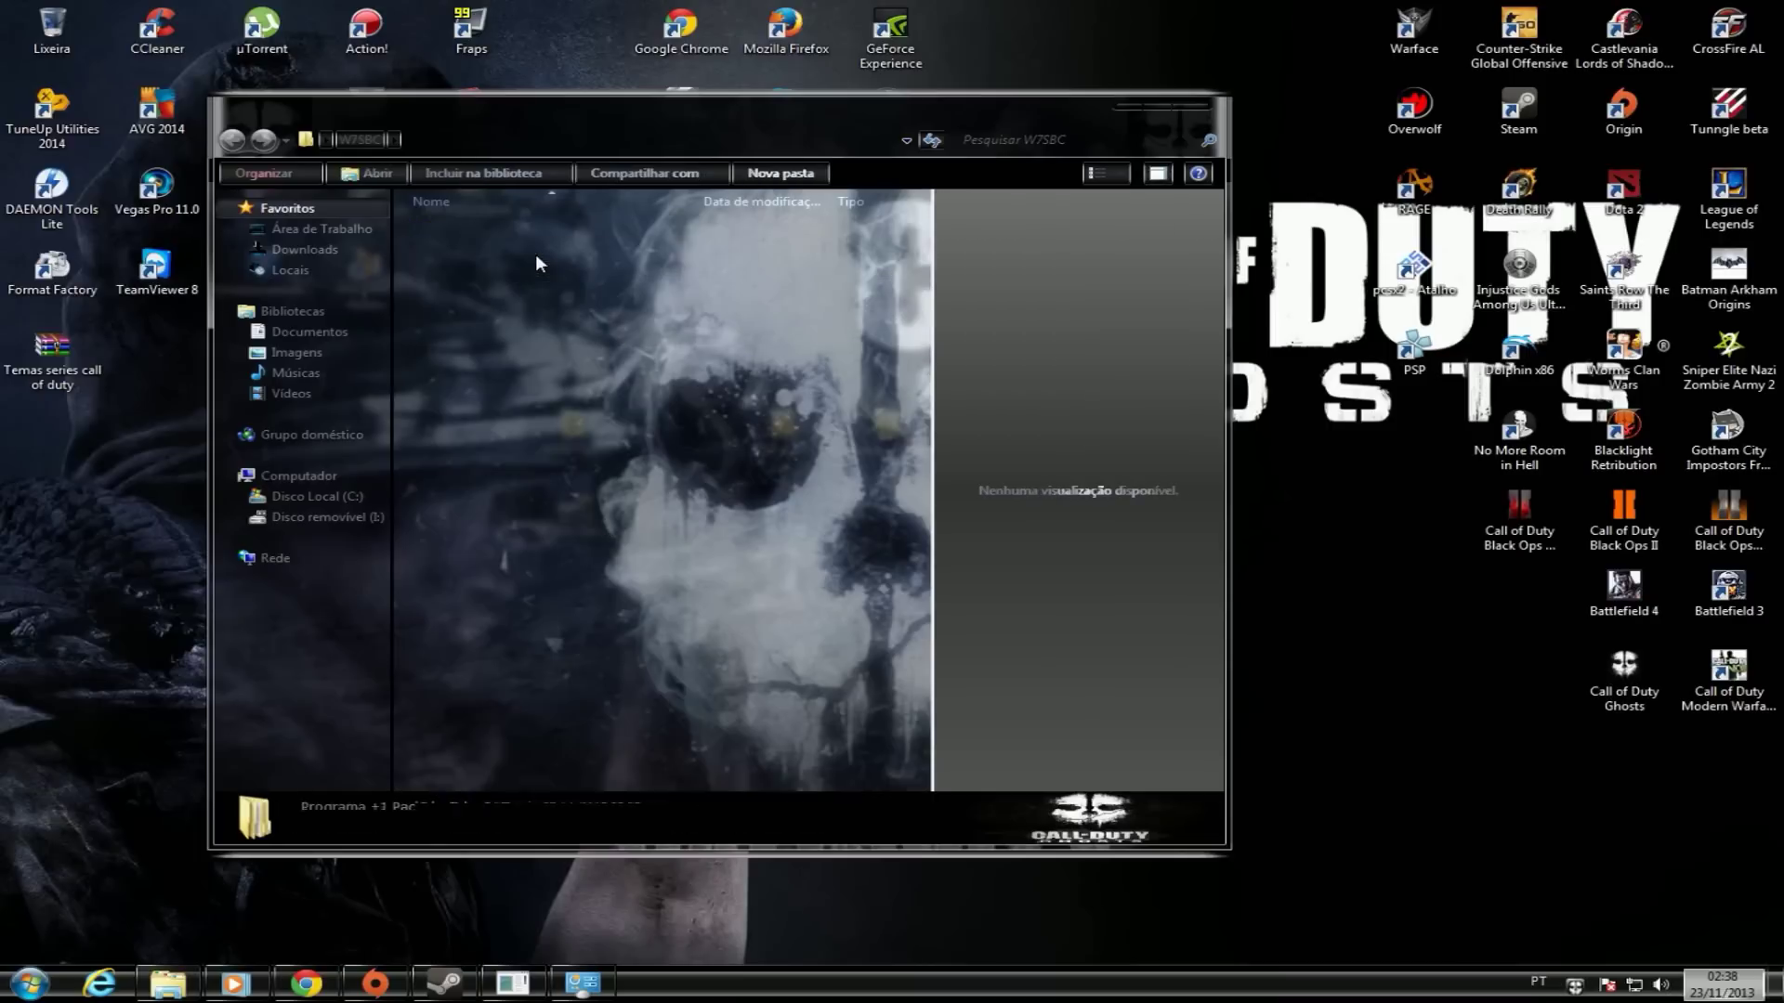
double_click(574, 230)
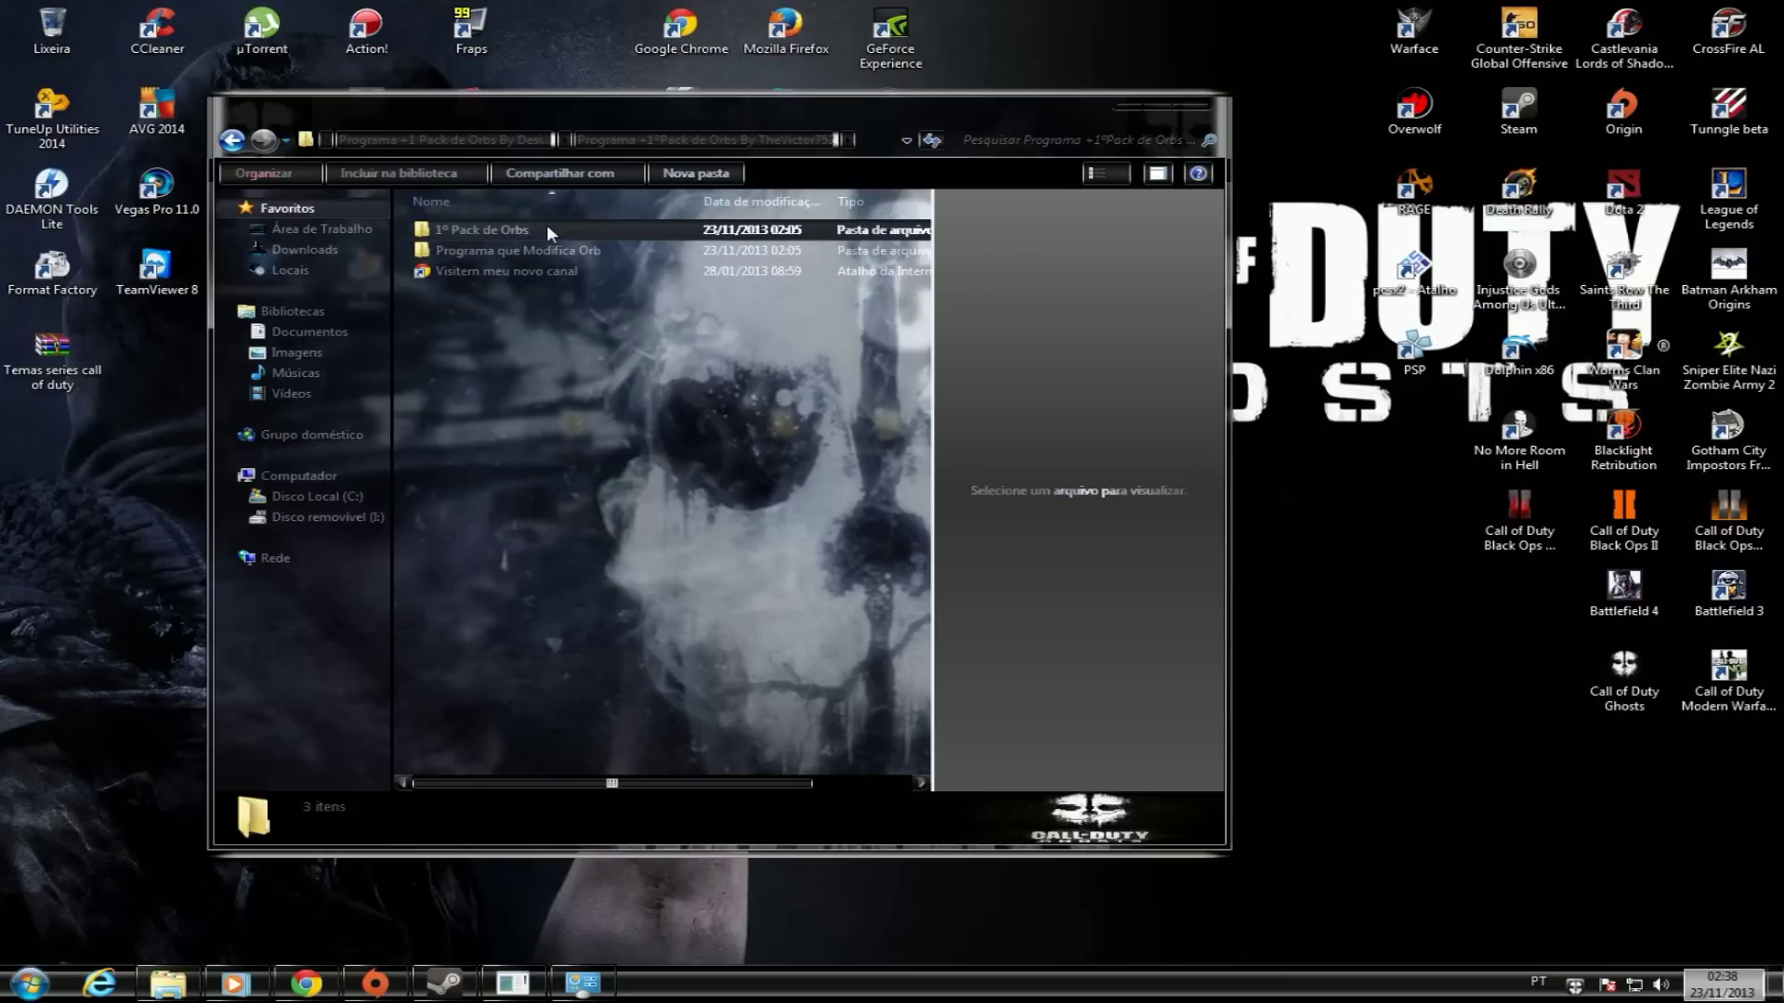
double_click(546, 230)
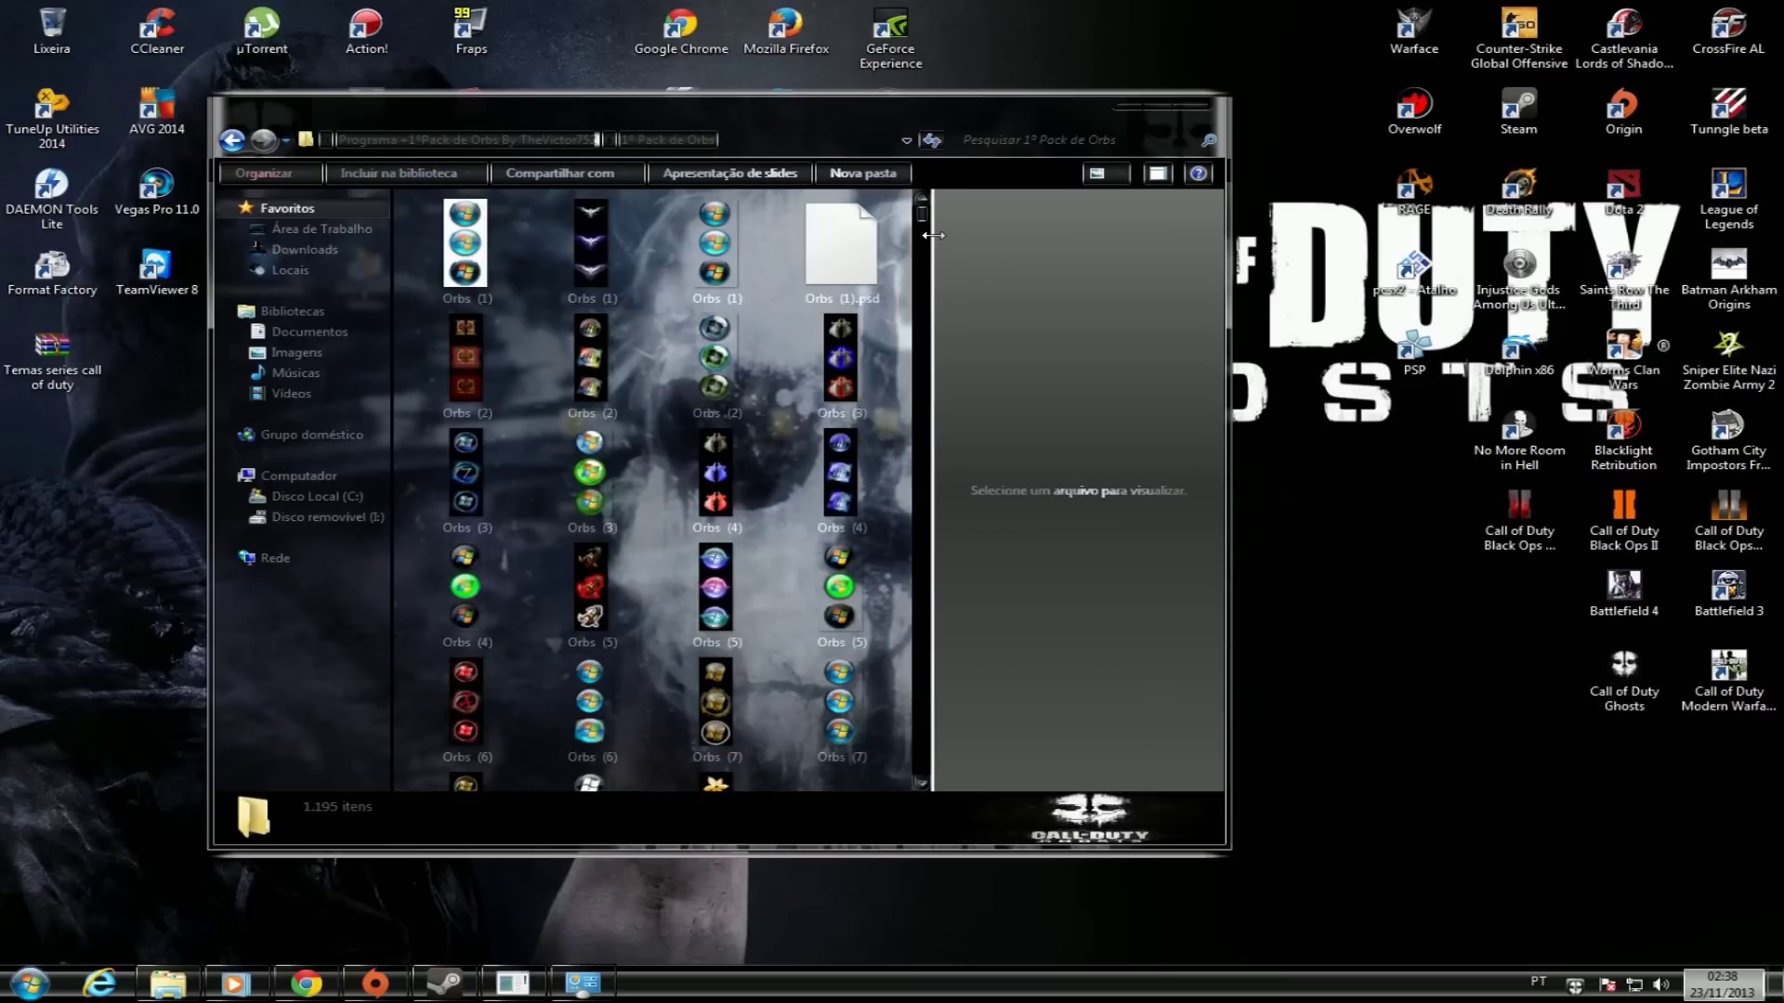
left_click_drag(920, 210, 924, 237)
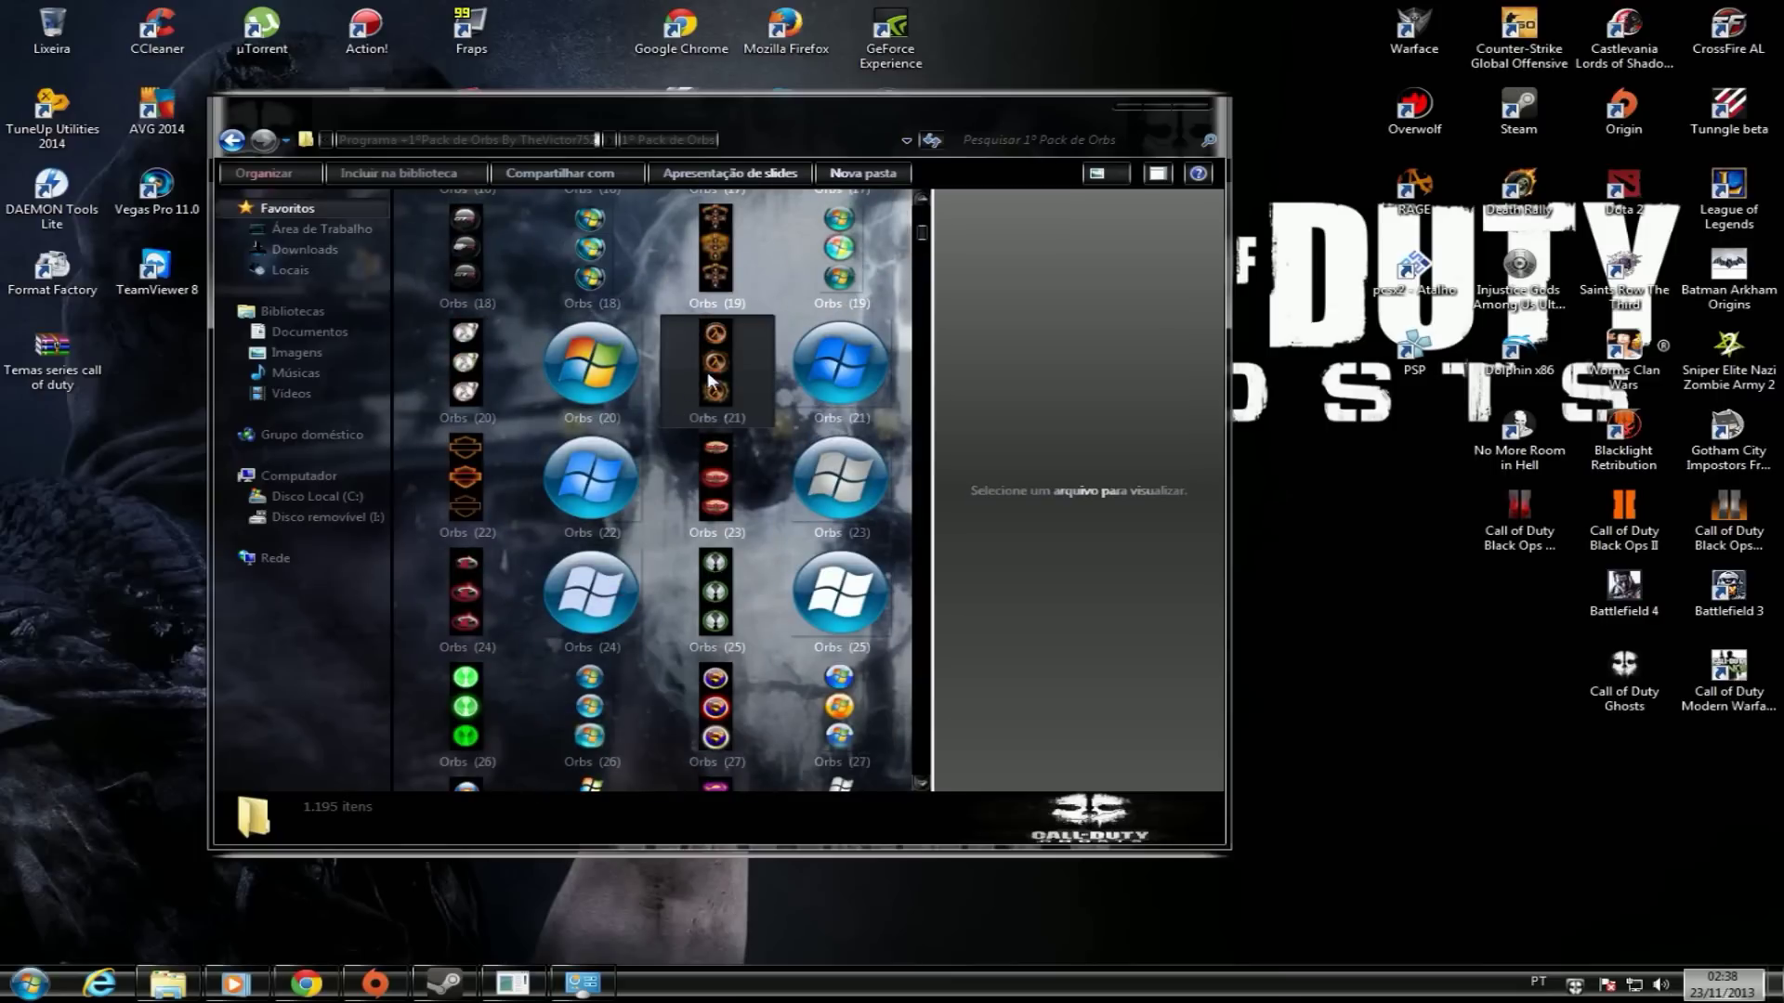
left_click(493, 478)
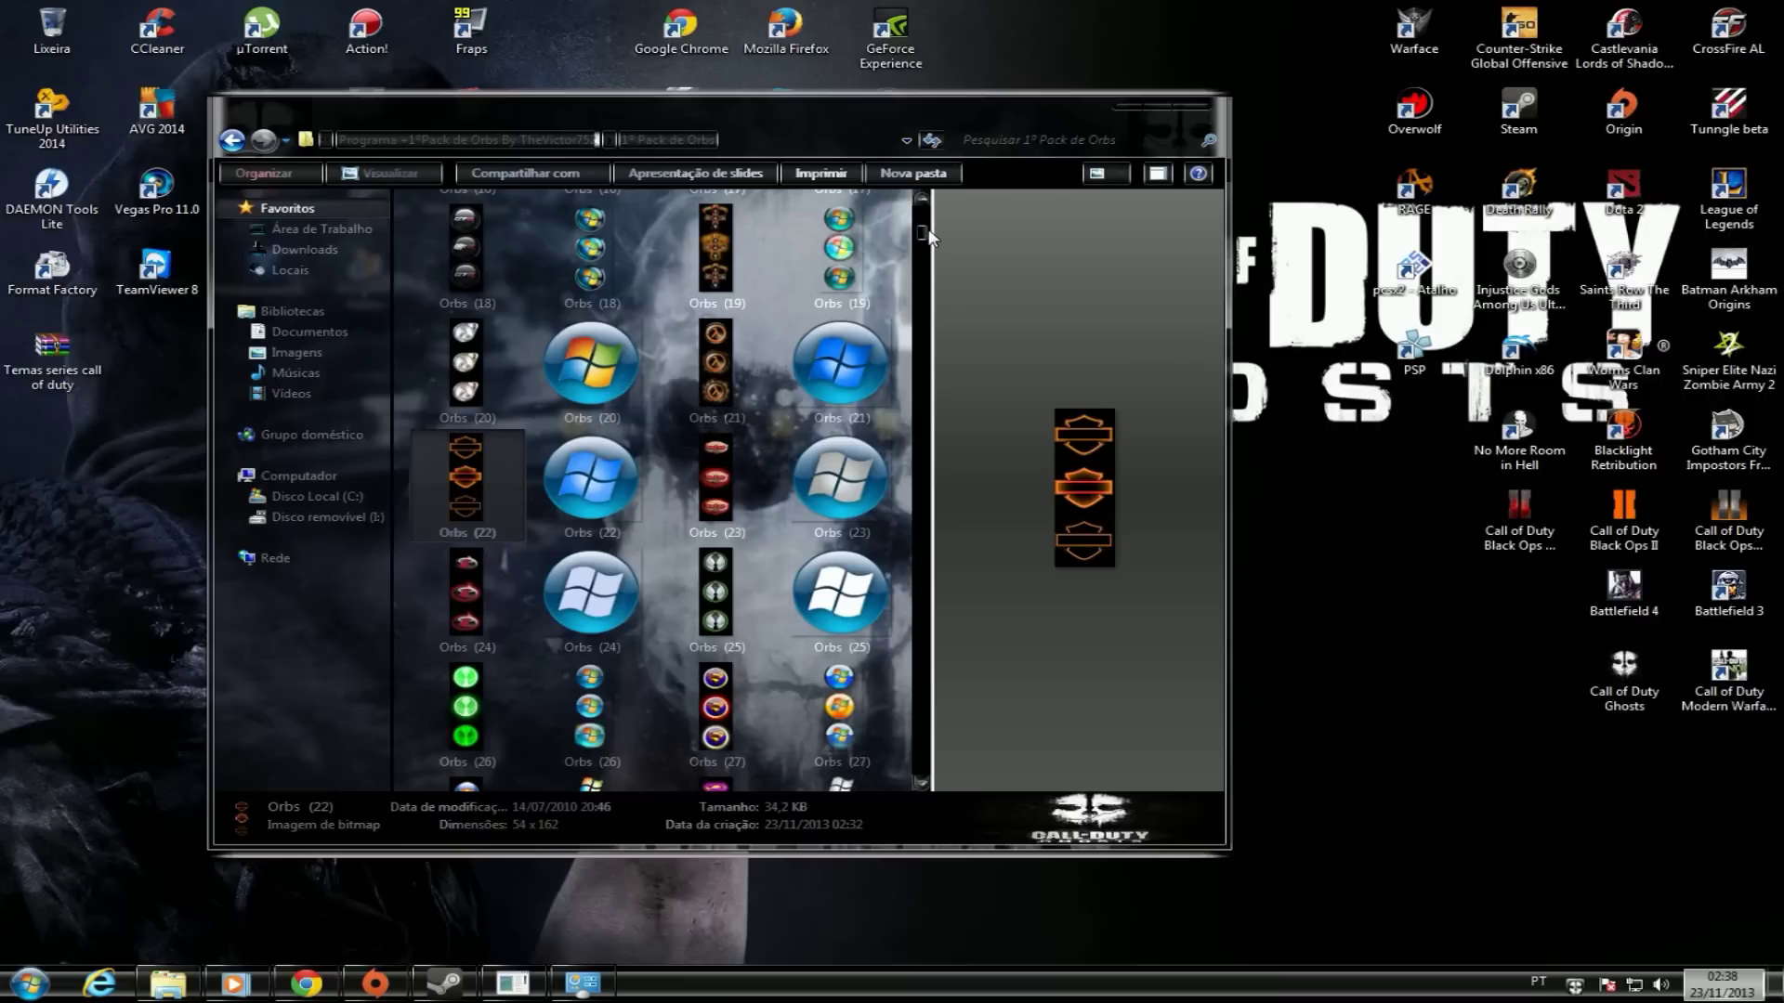
- Browse the start orb bitmaps in the 1º Pack de Orbs folder and close the folder window
left_click_drag(929, 237, 926, 291)
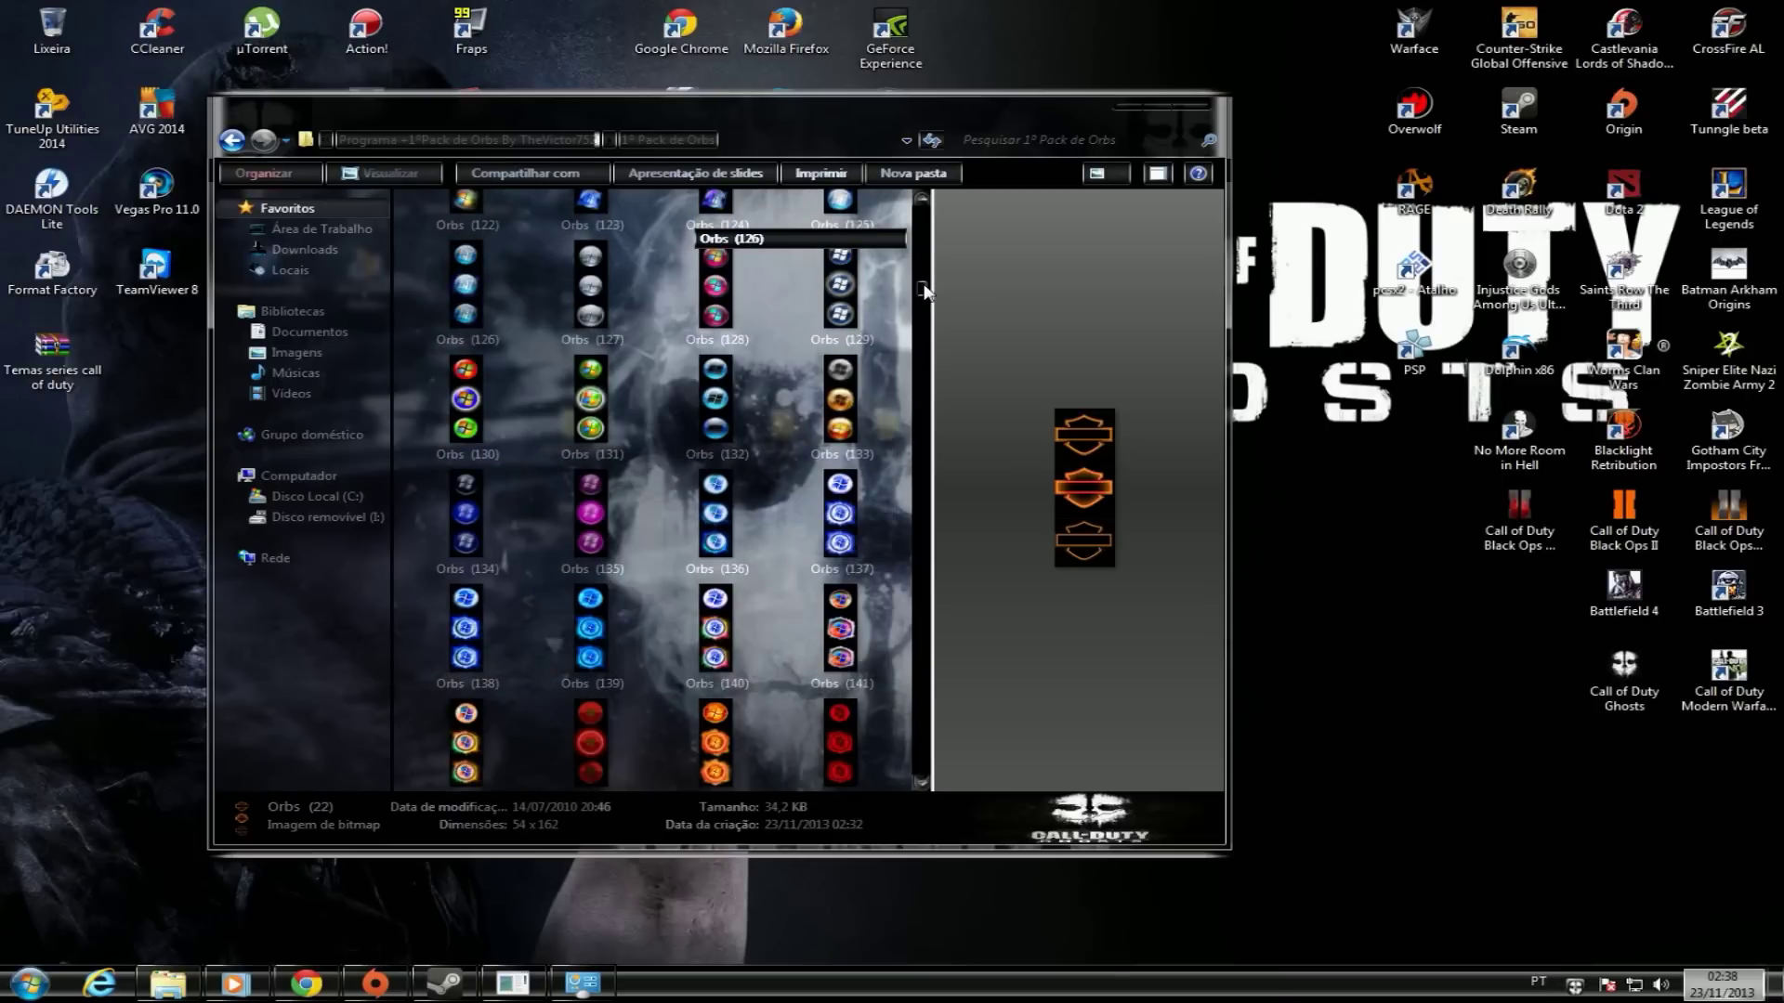
left_click_drag(926, 291, 924, 272)
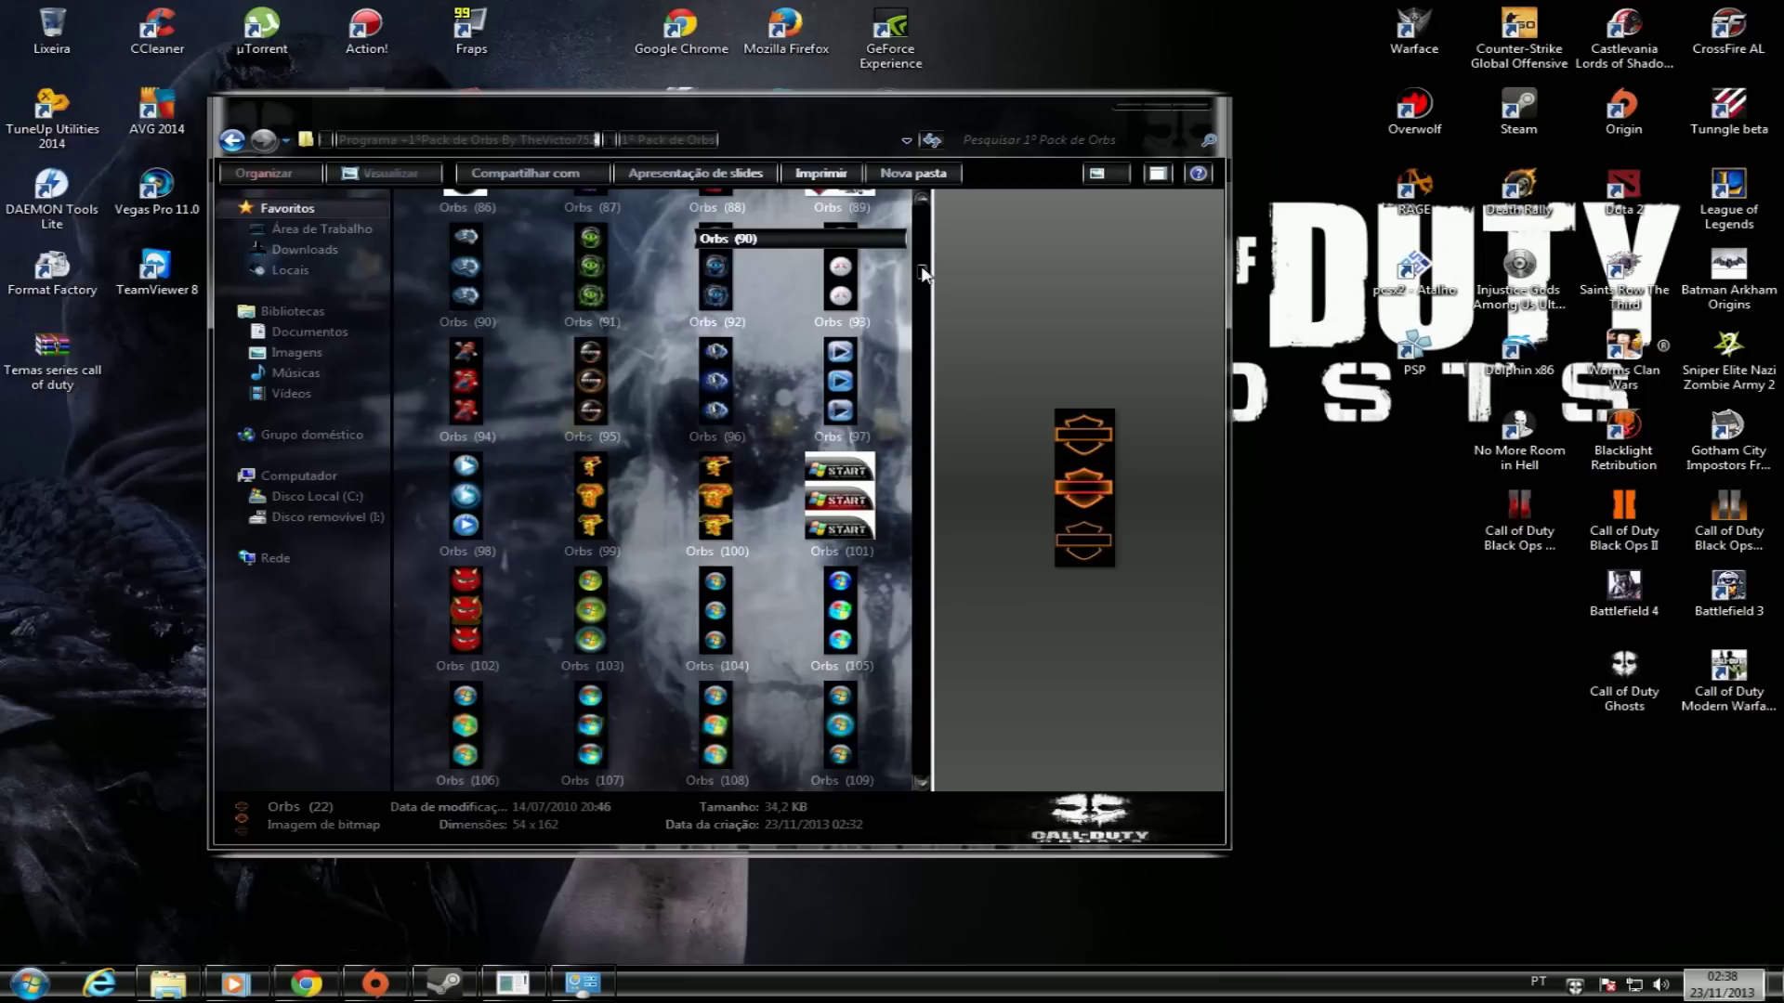
left_click_drag(924, 272, 924, 267)
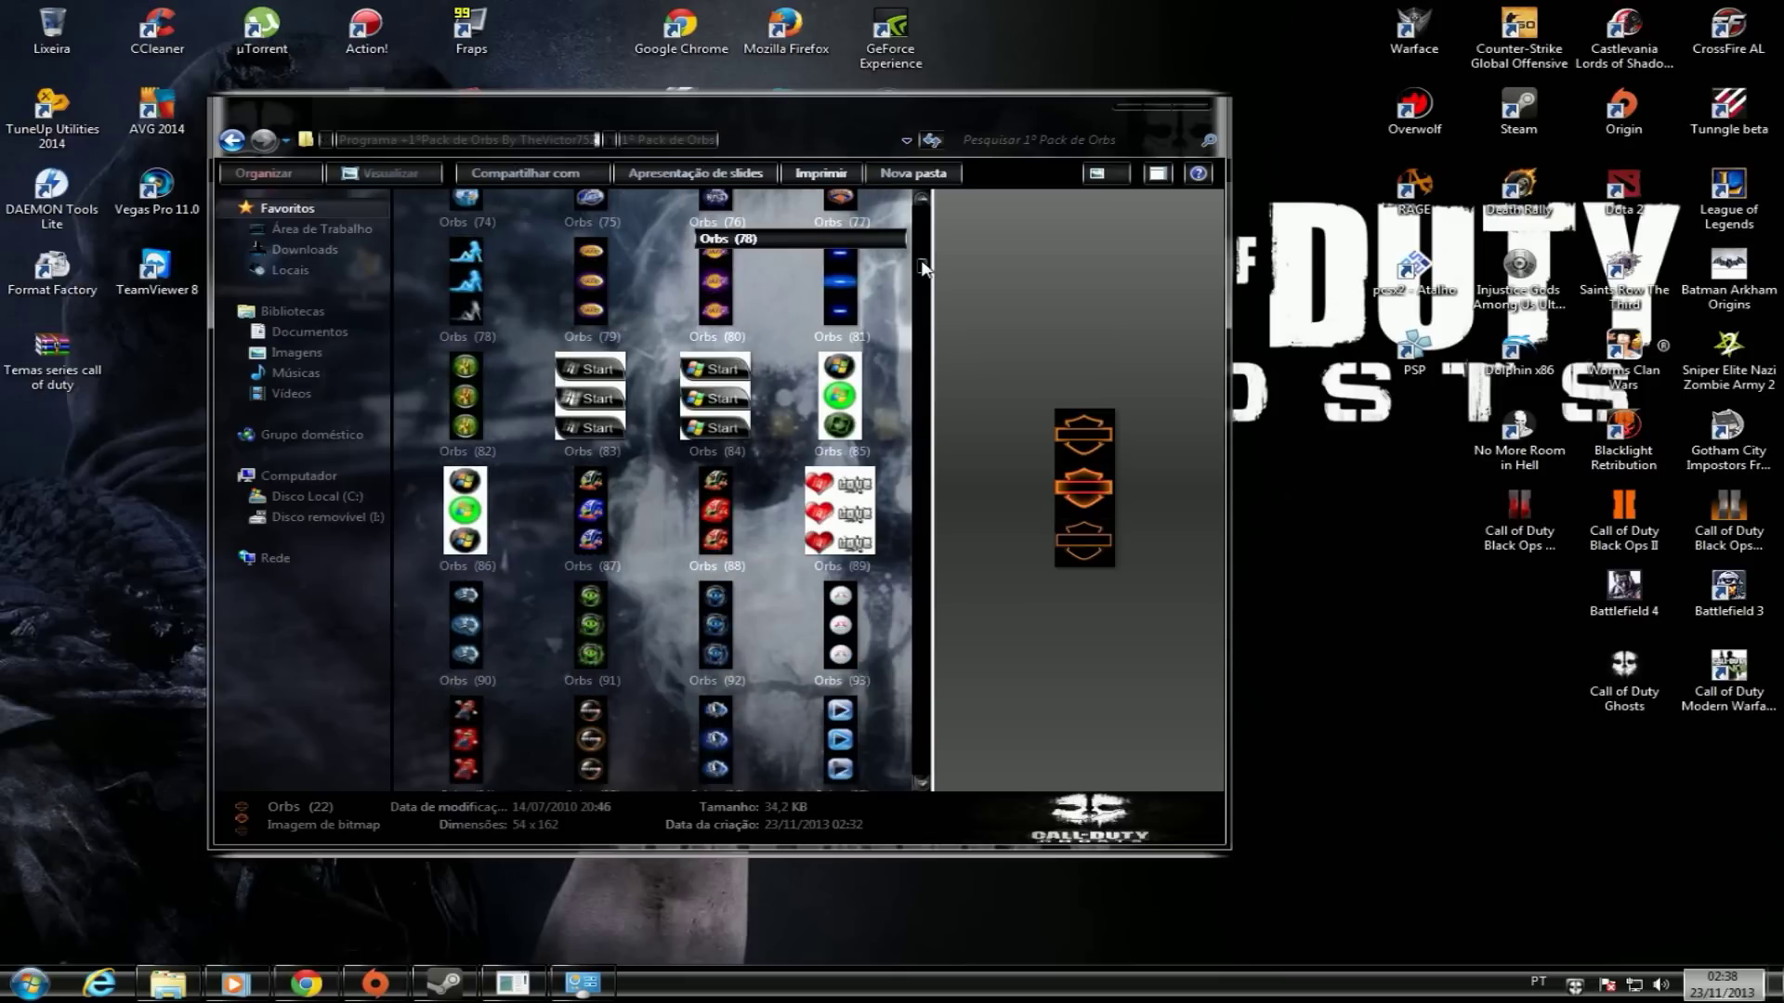
left_click_drag(924, 269, 917, 307)
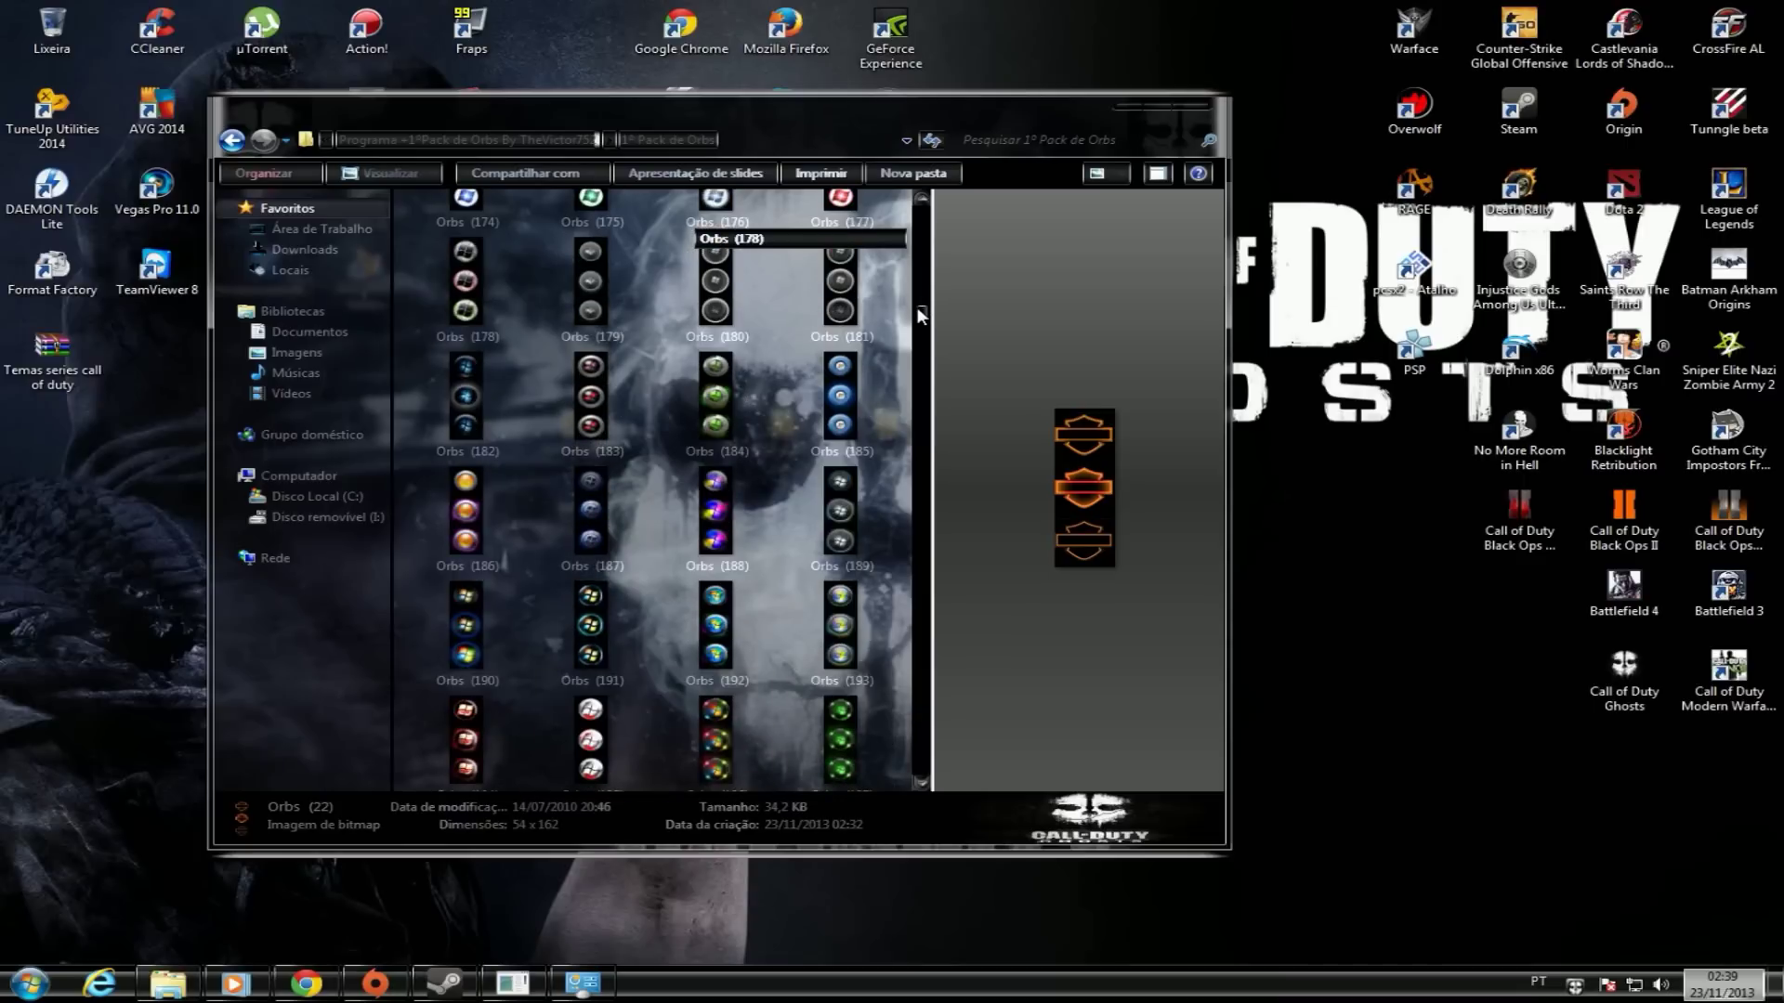
left_click_drag(916, 306, 913, 195)
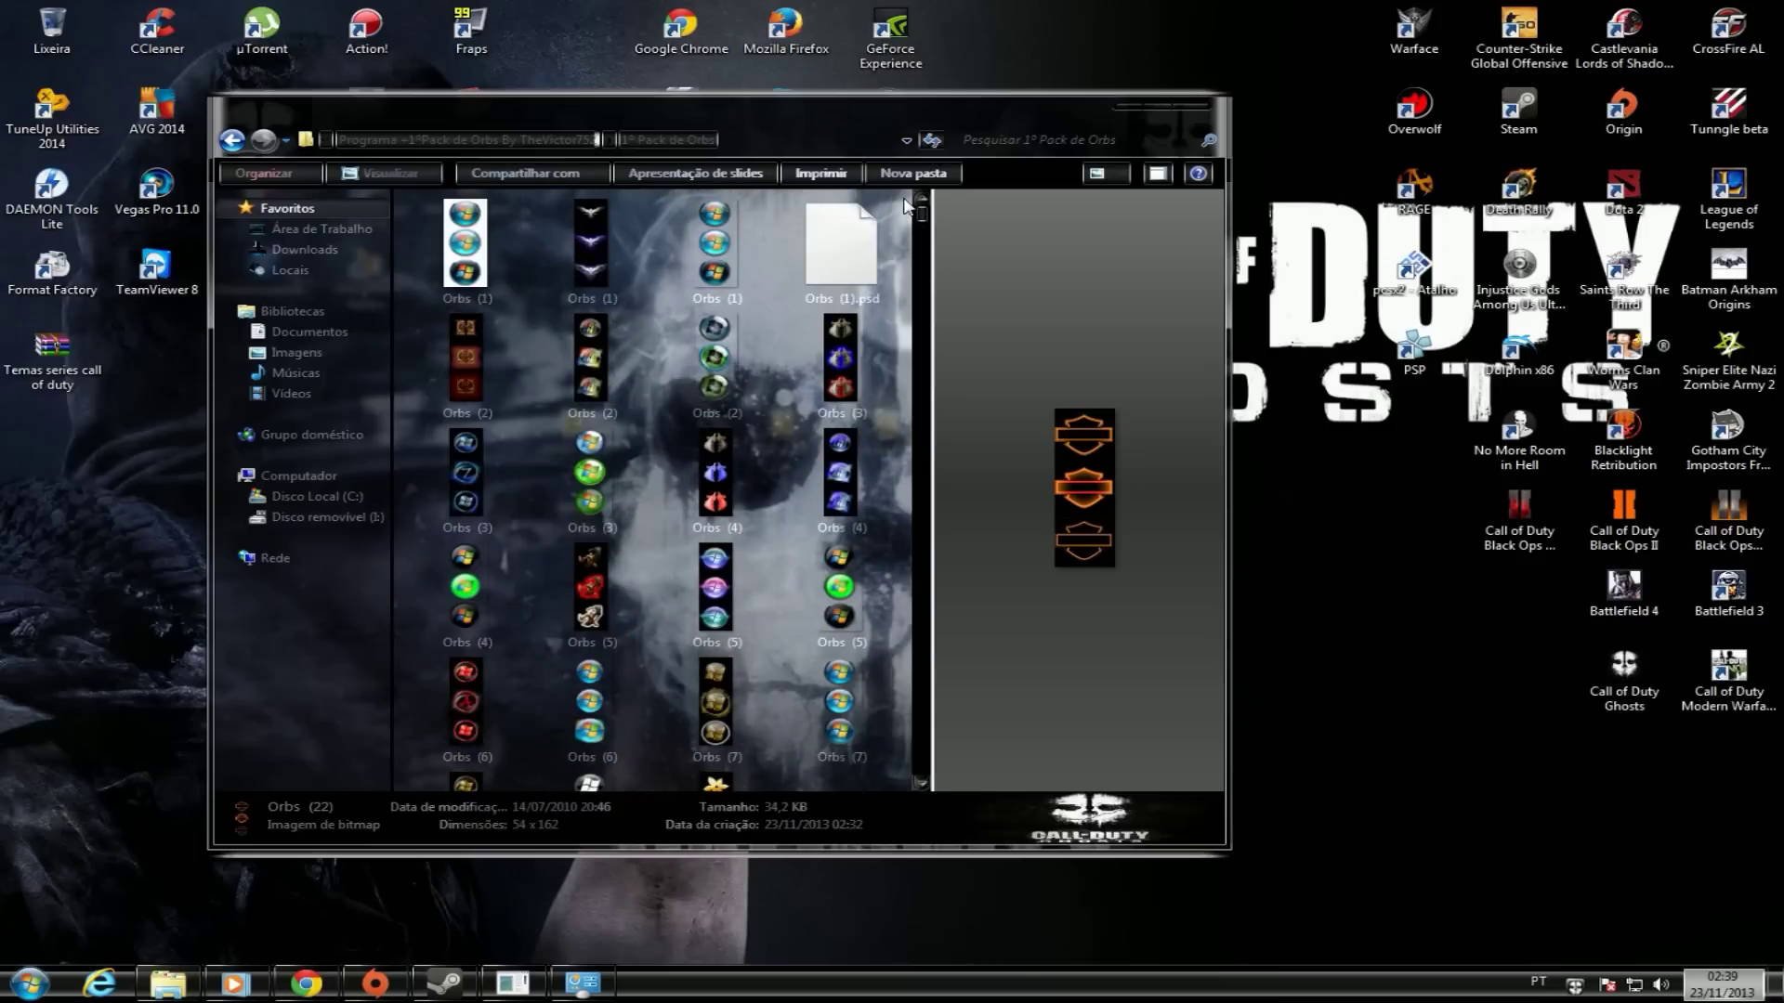
left_click(1184, 100)
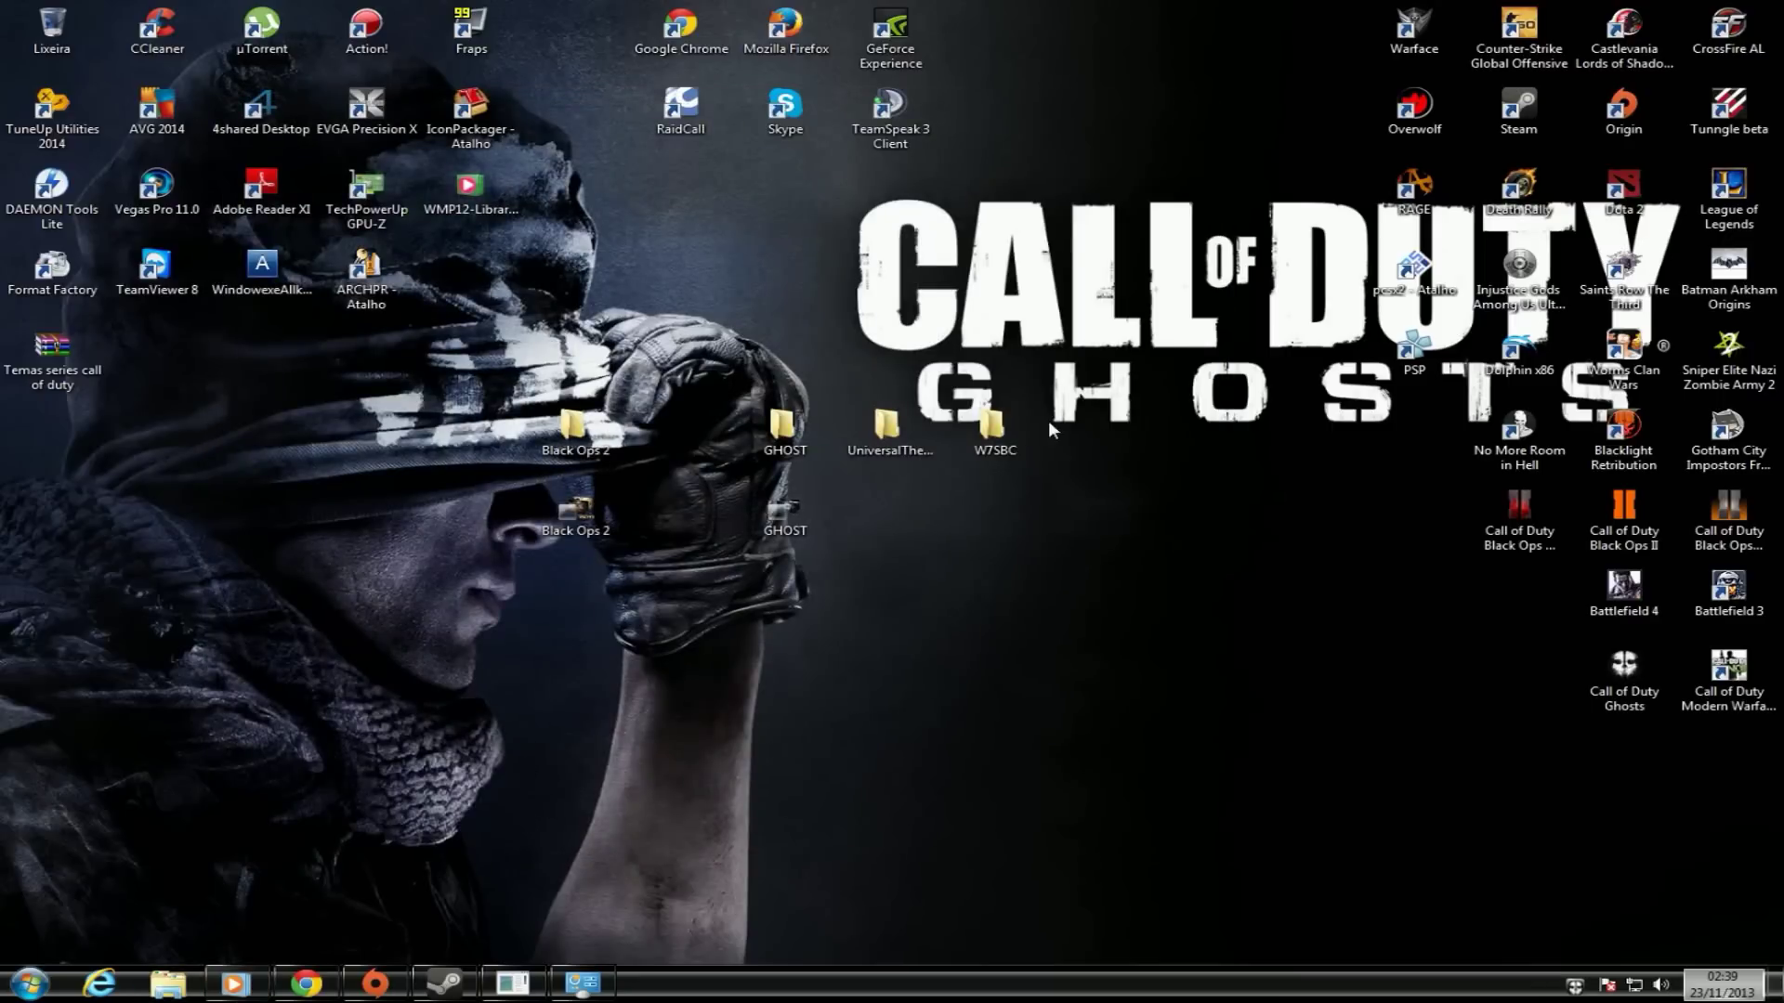
- Run Windows 7 Start Button Changer v 2.6 from the W7SBC folder as administrator and apply the bleach3 copy bitmap as the start orb
double_click(990, 427)
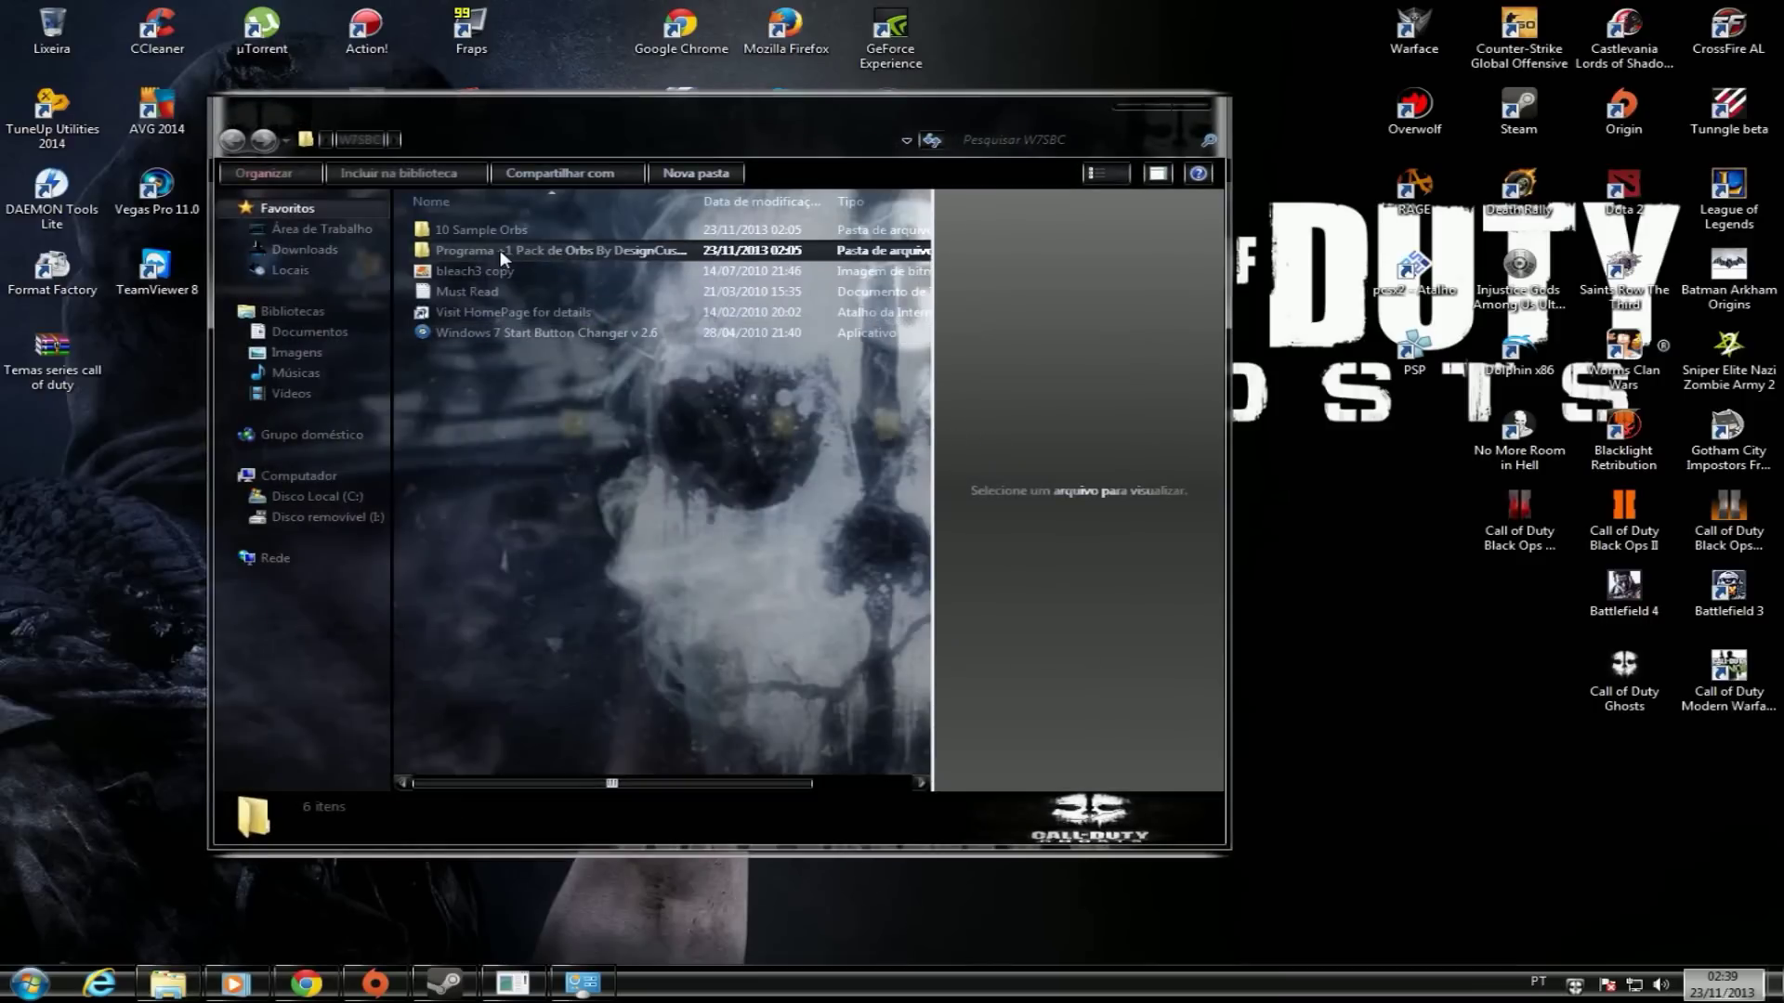
right_click(487, 327)
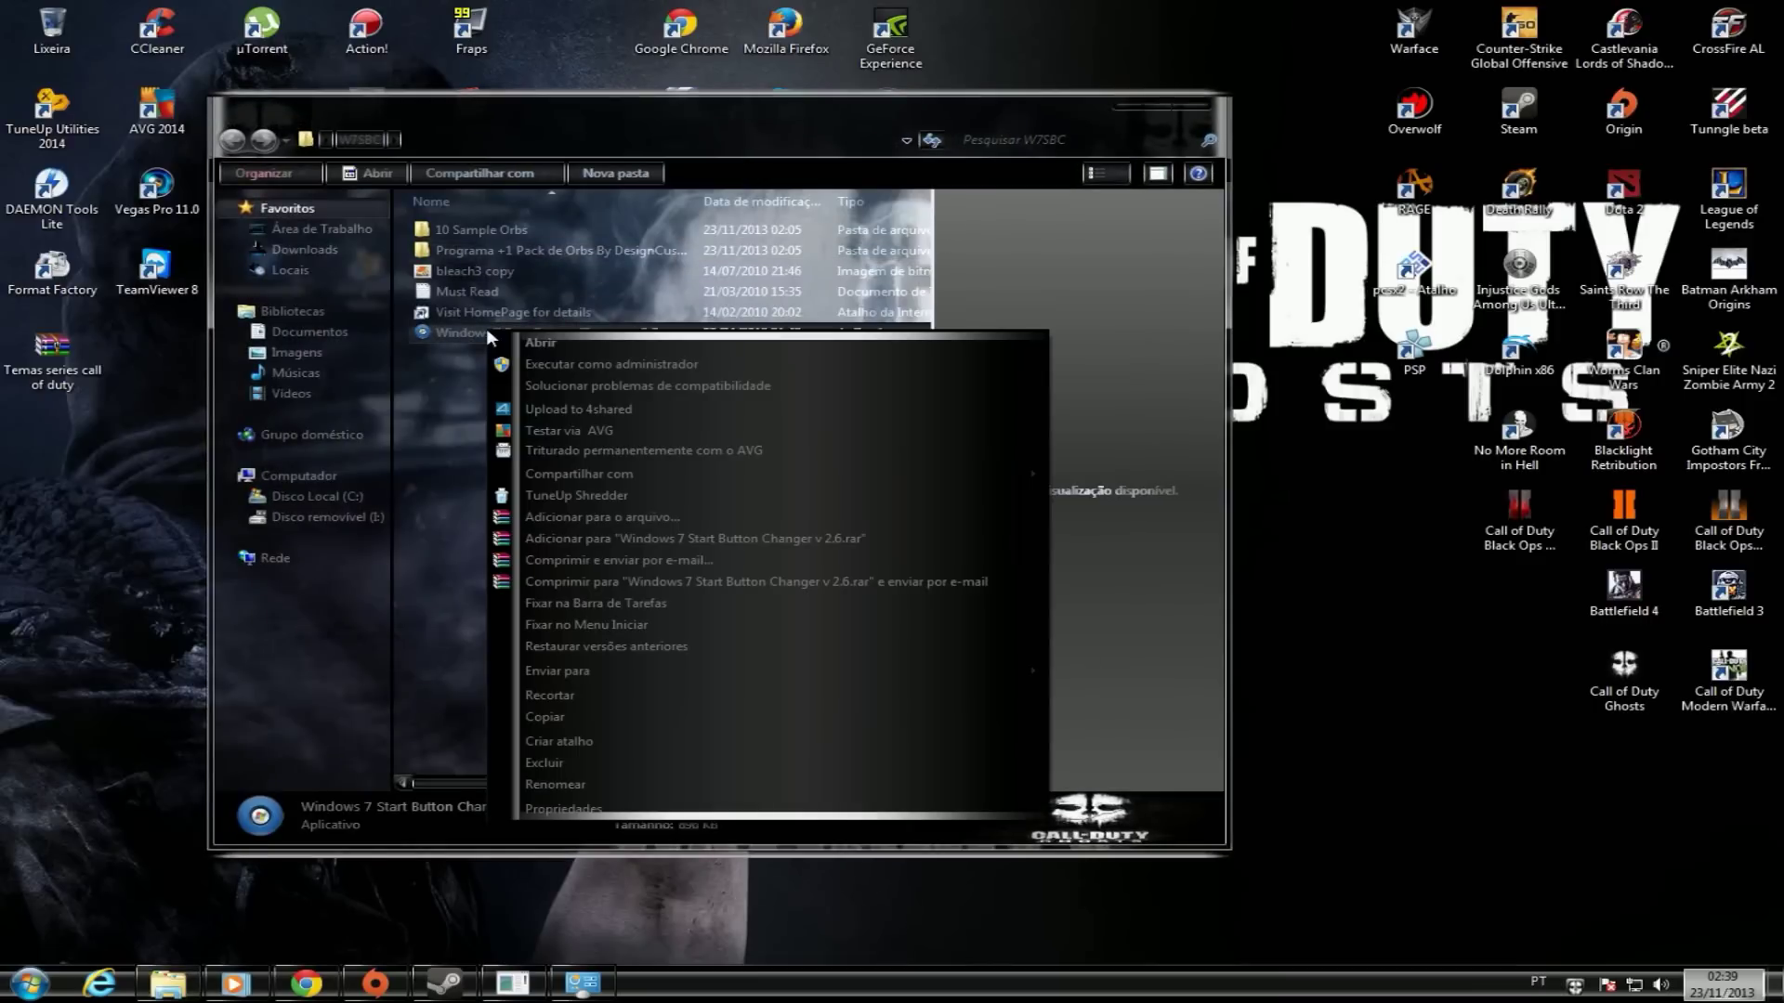
left_click(531, 359)
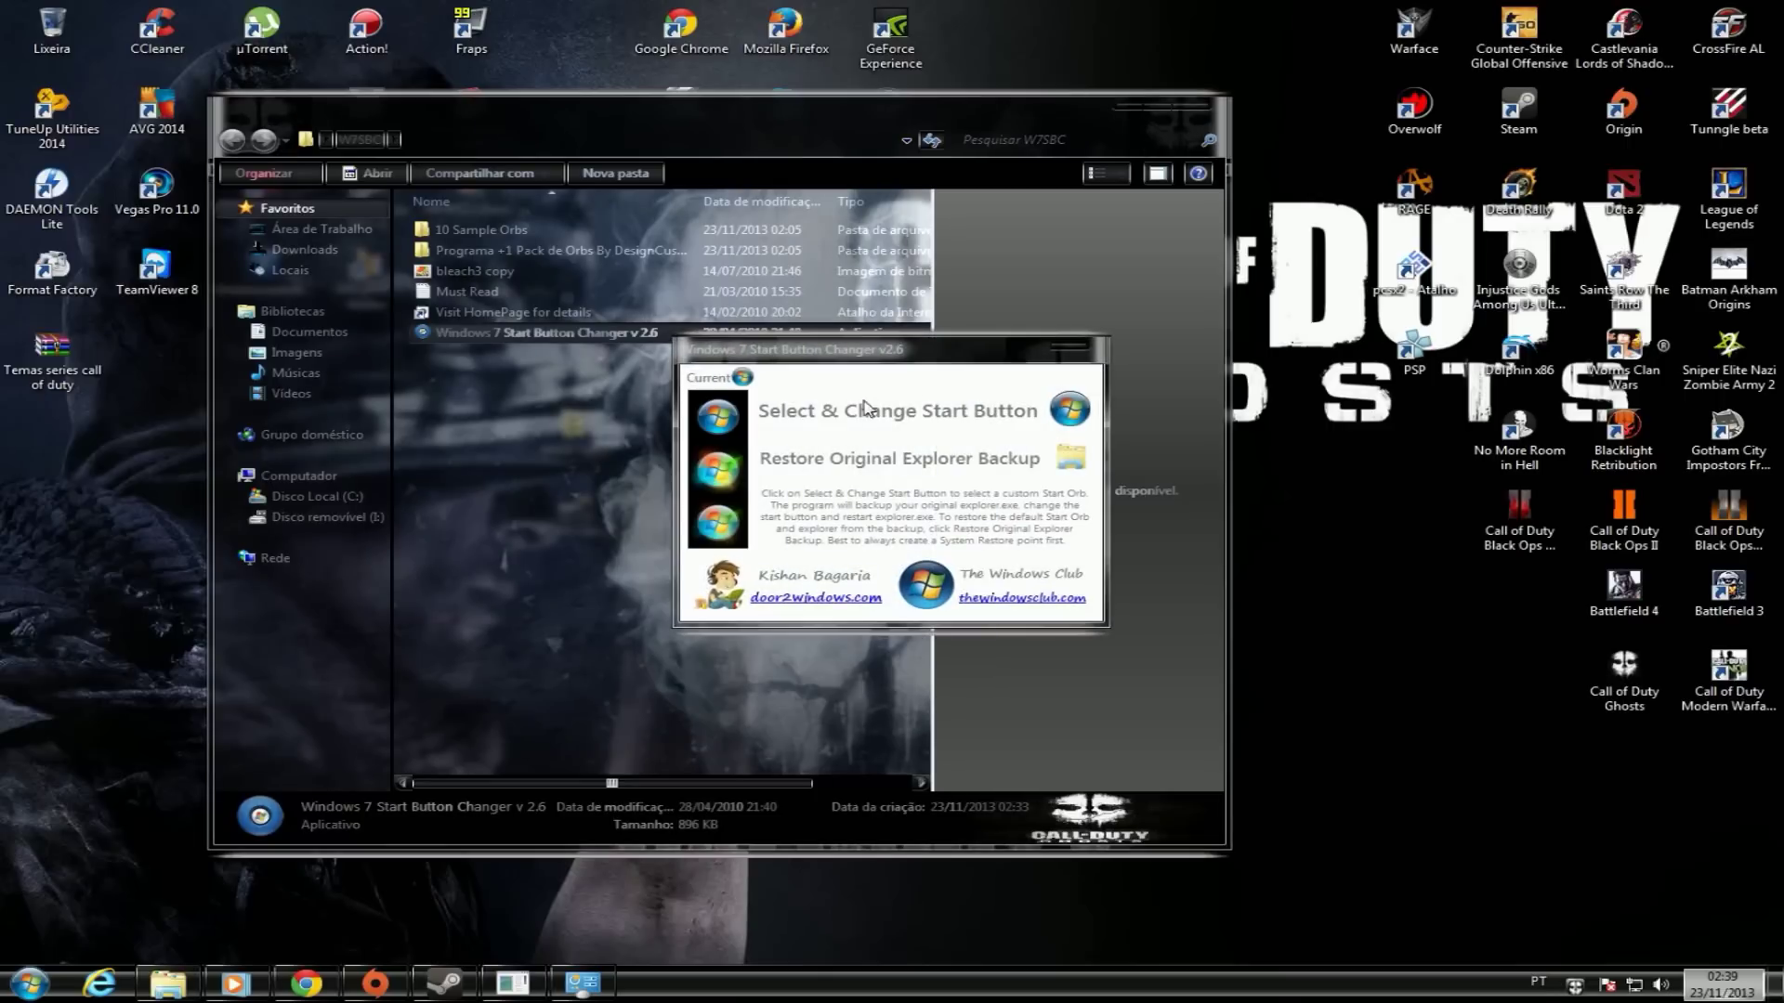
left_click(1071, 409)
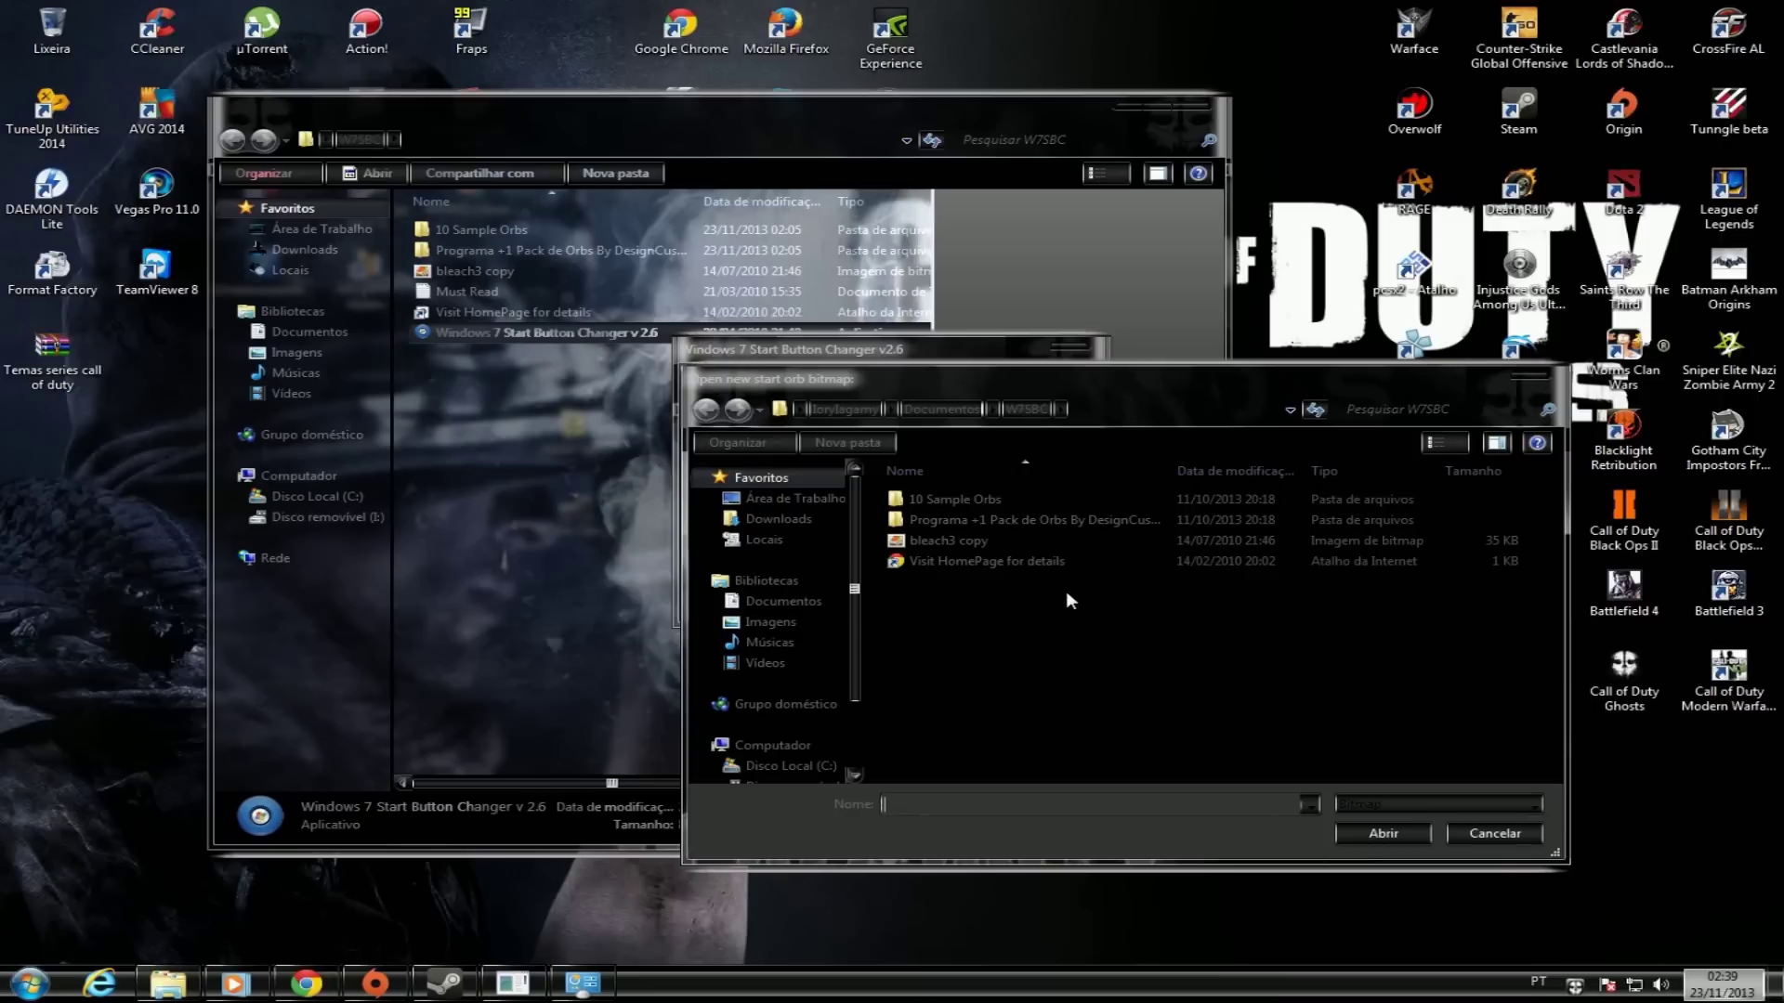
left_click(975, 545)
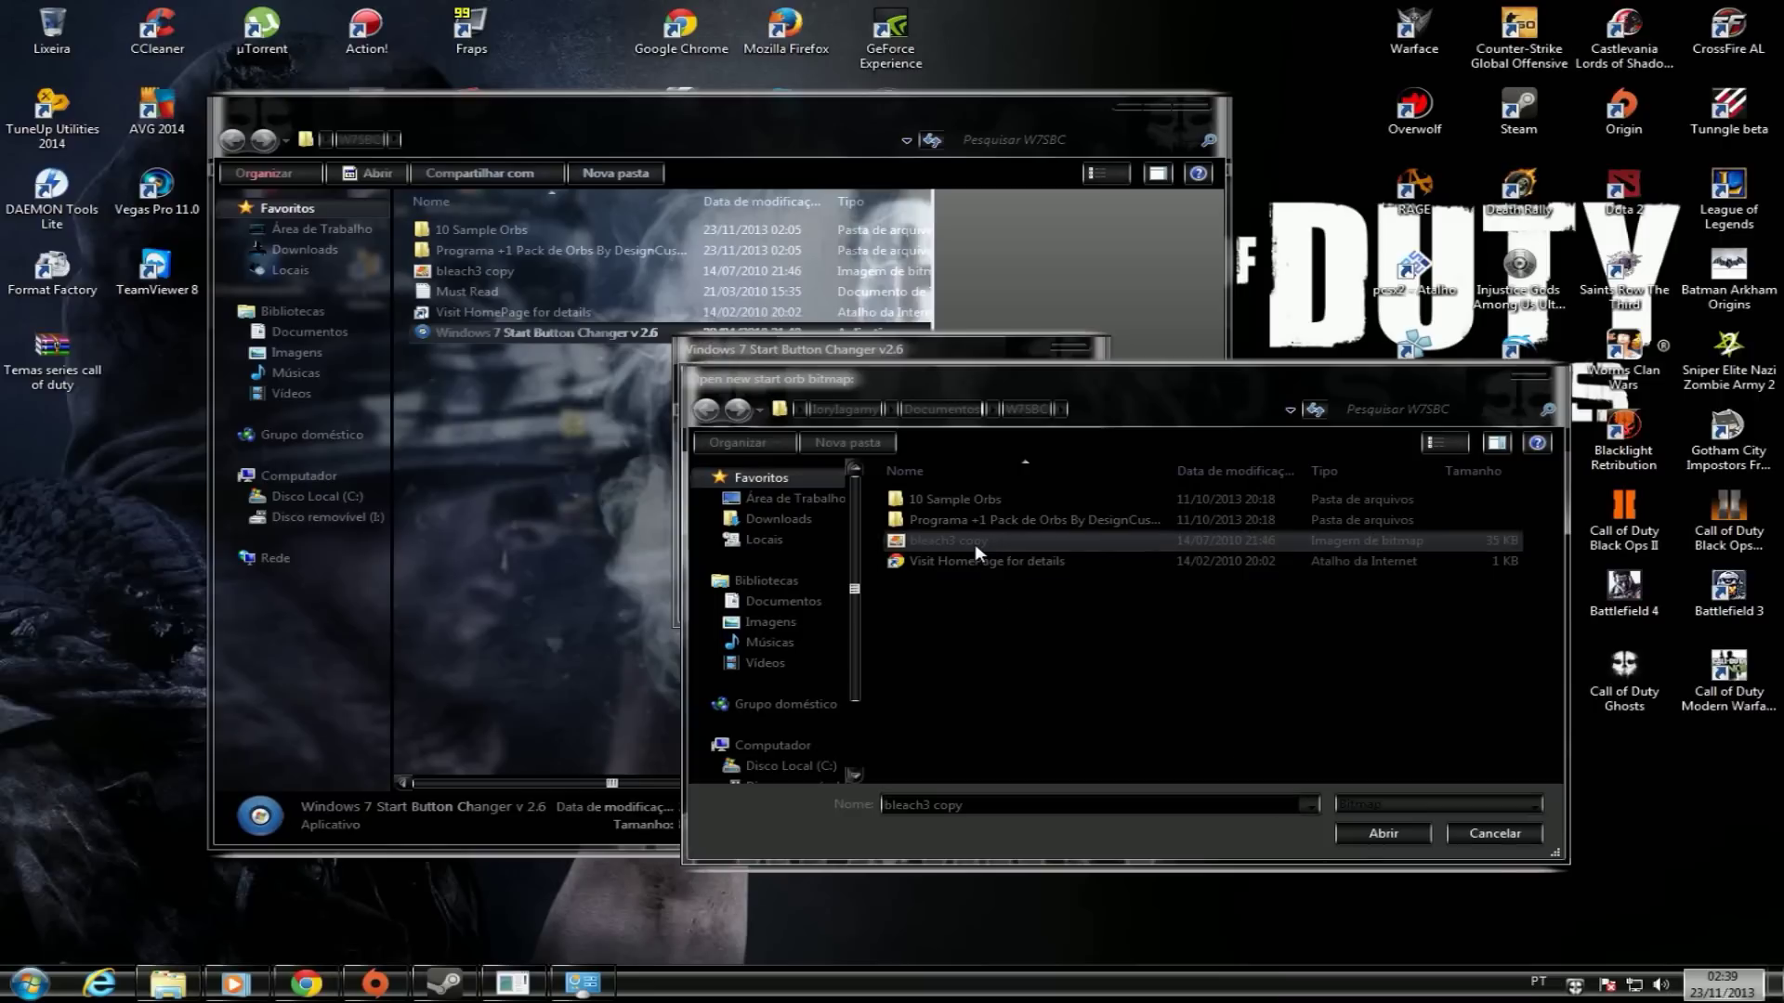
left_click(1379, 833)
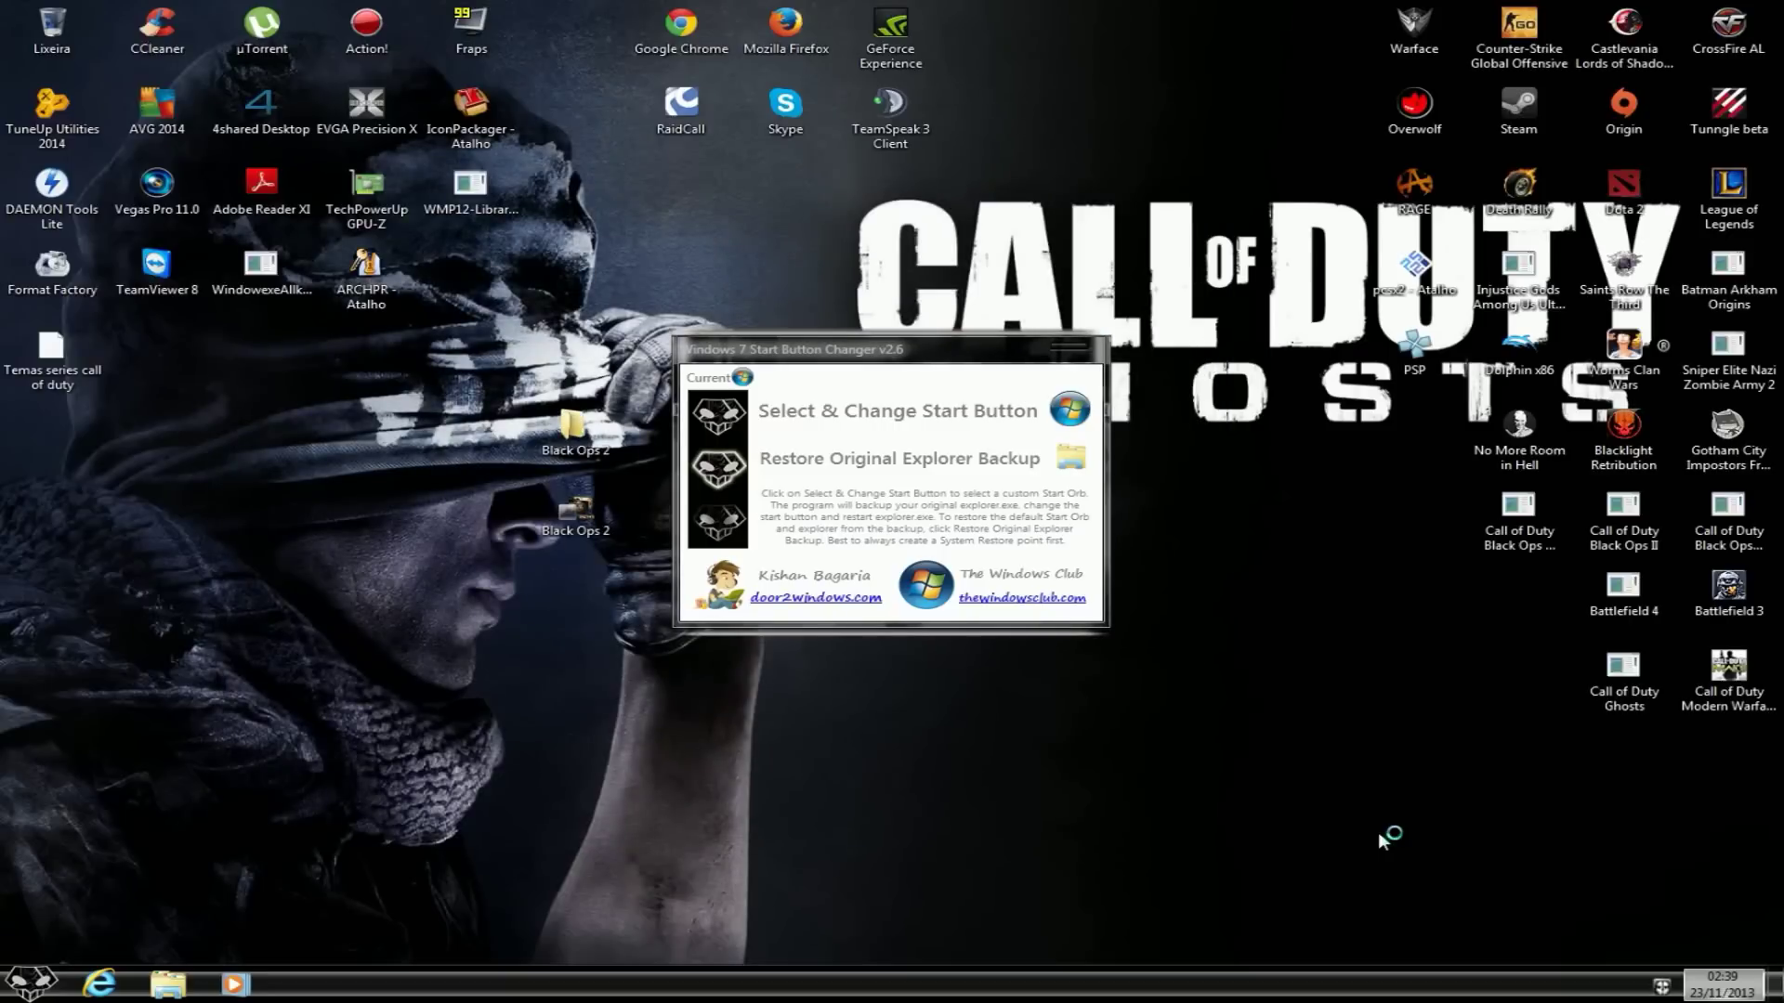
- Open and close the Start menu several times to examine the new start button
left_click(45, 980)
left_click(45, 980)
left_click(45, 980)
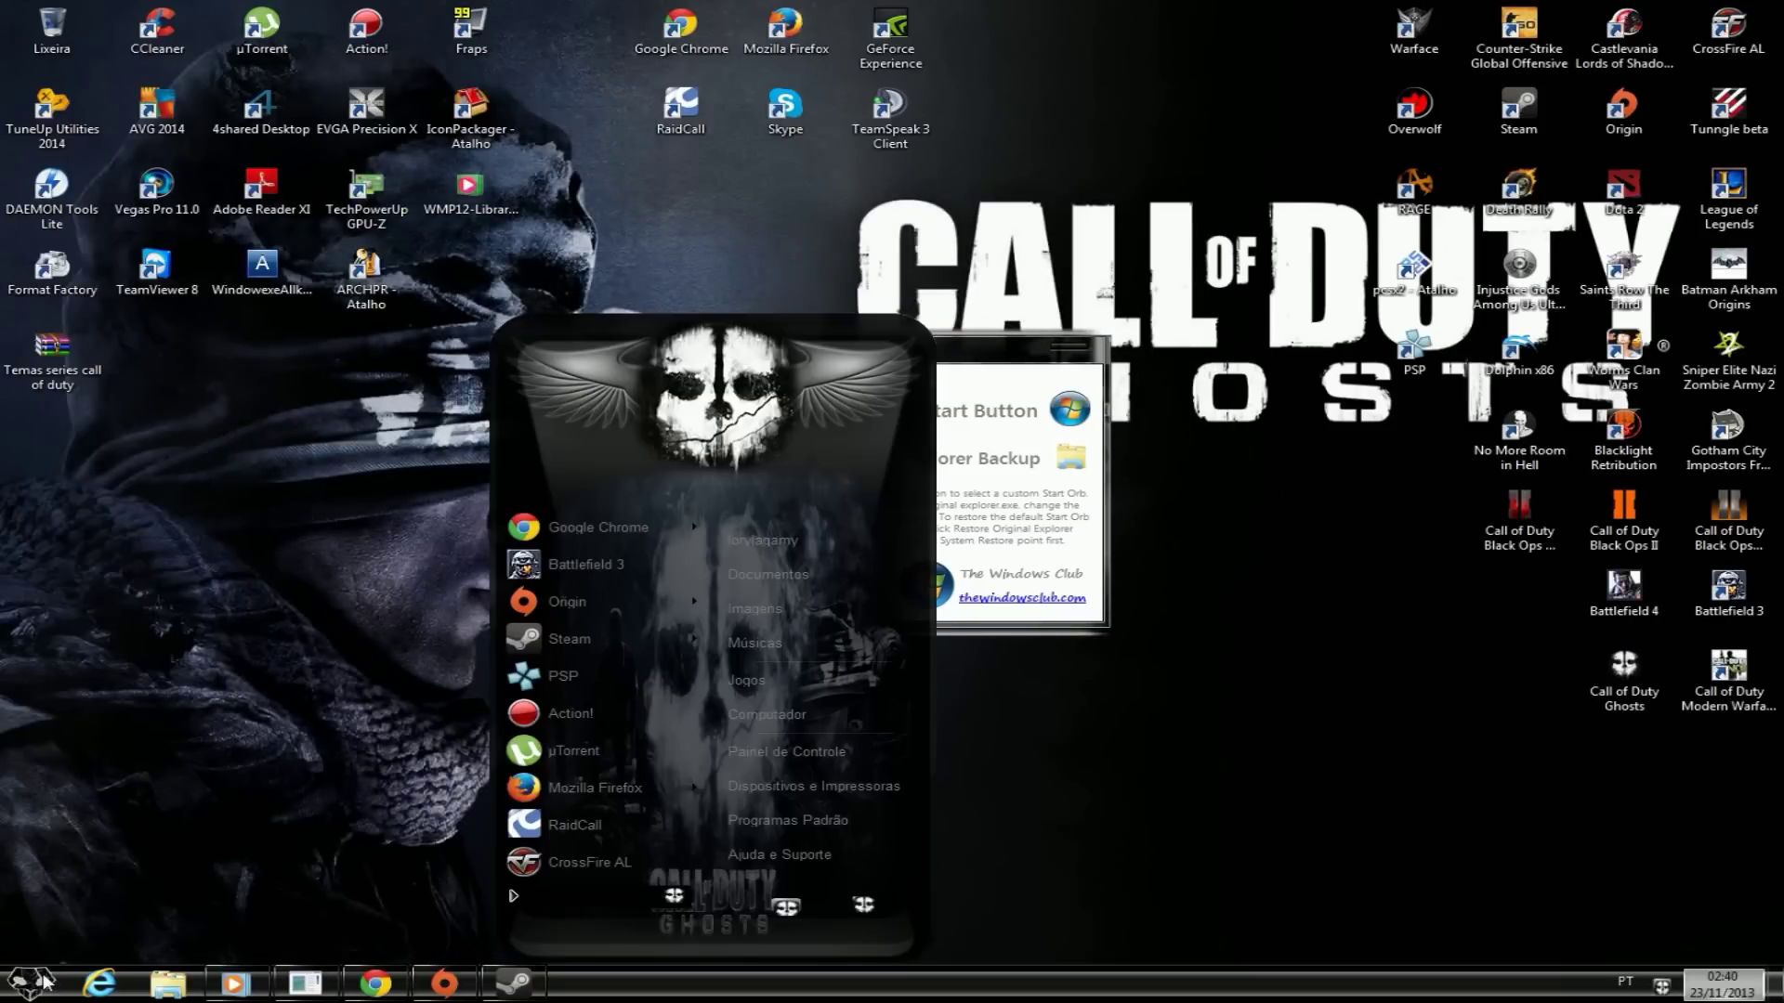
left_click(45, 980)
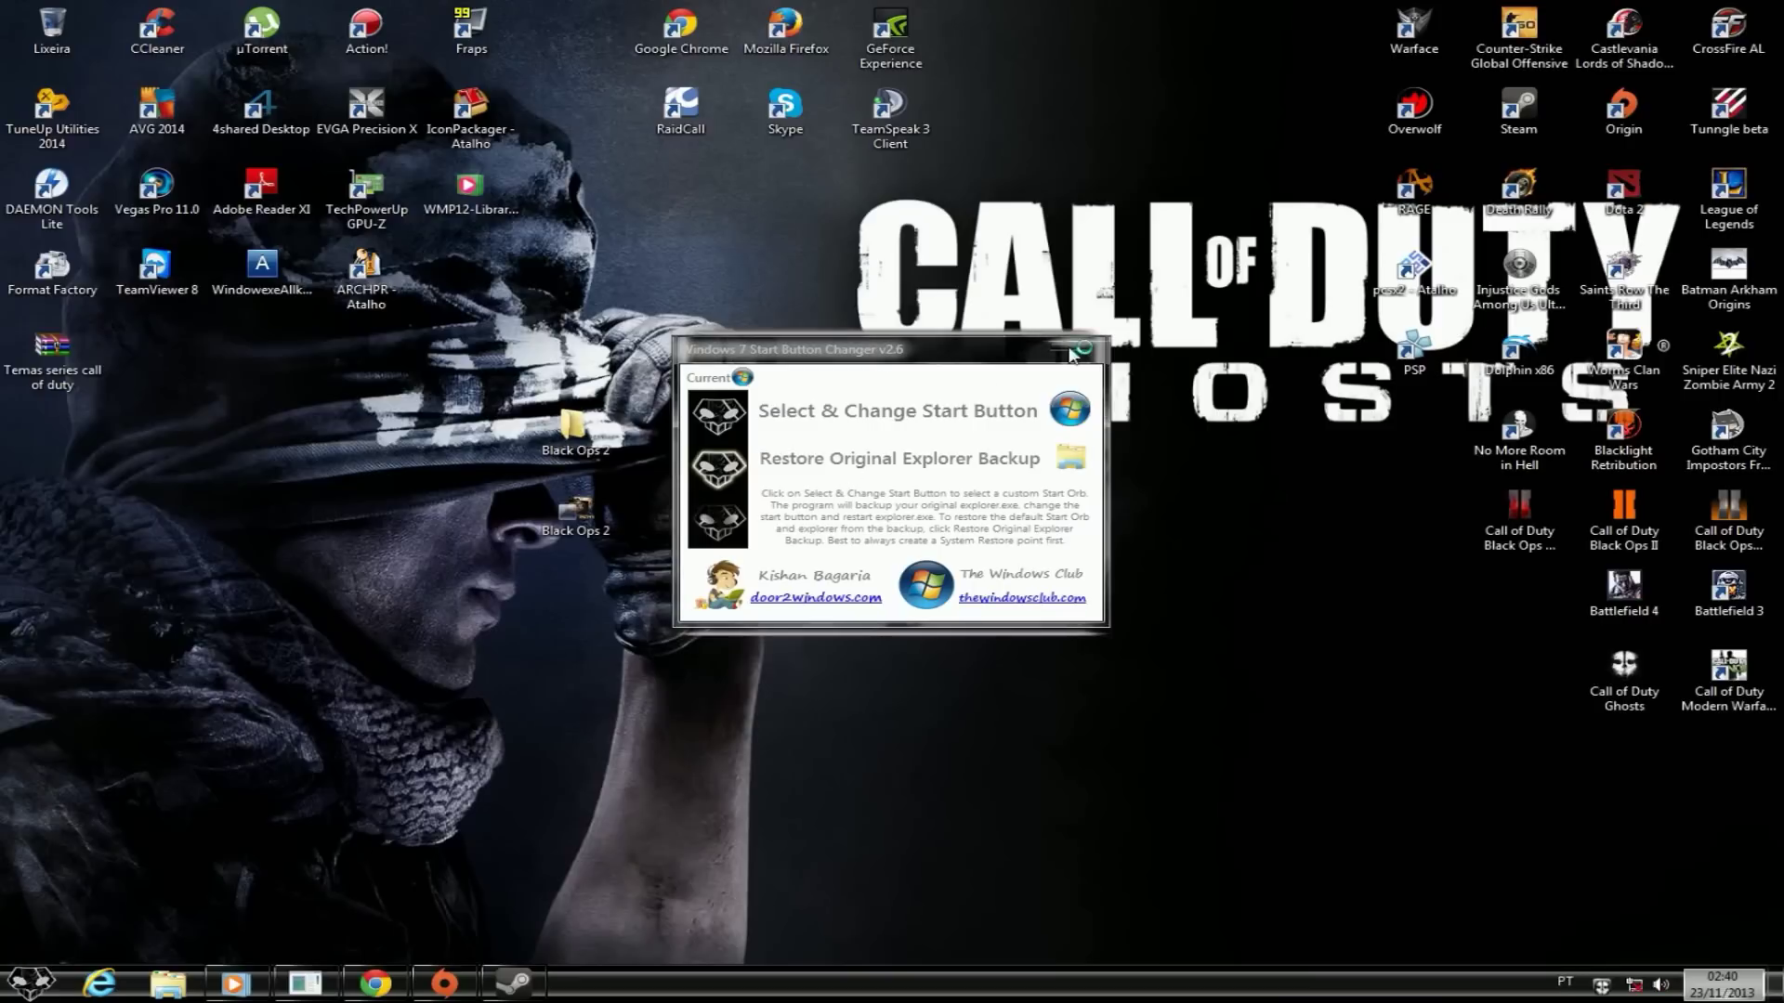
- Close the Start Button Changer and view the default icons in the Libraries window
left_click(1081, 350)
left_click(172, 987)
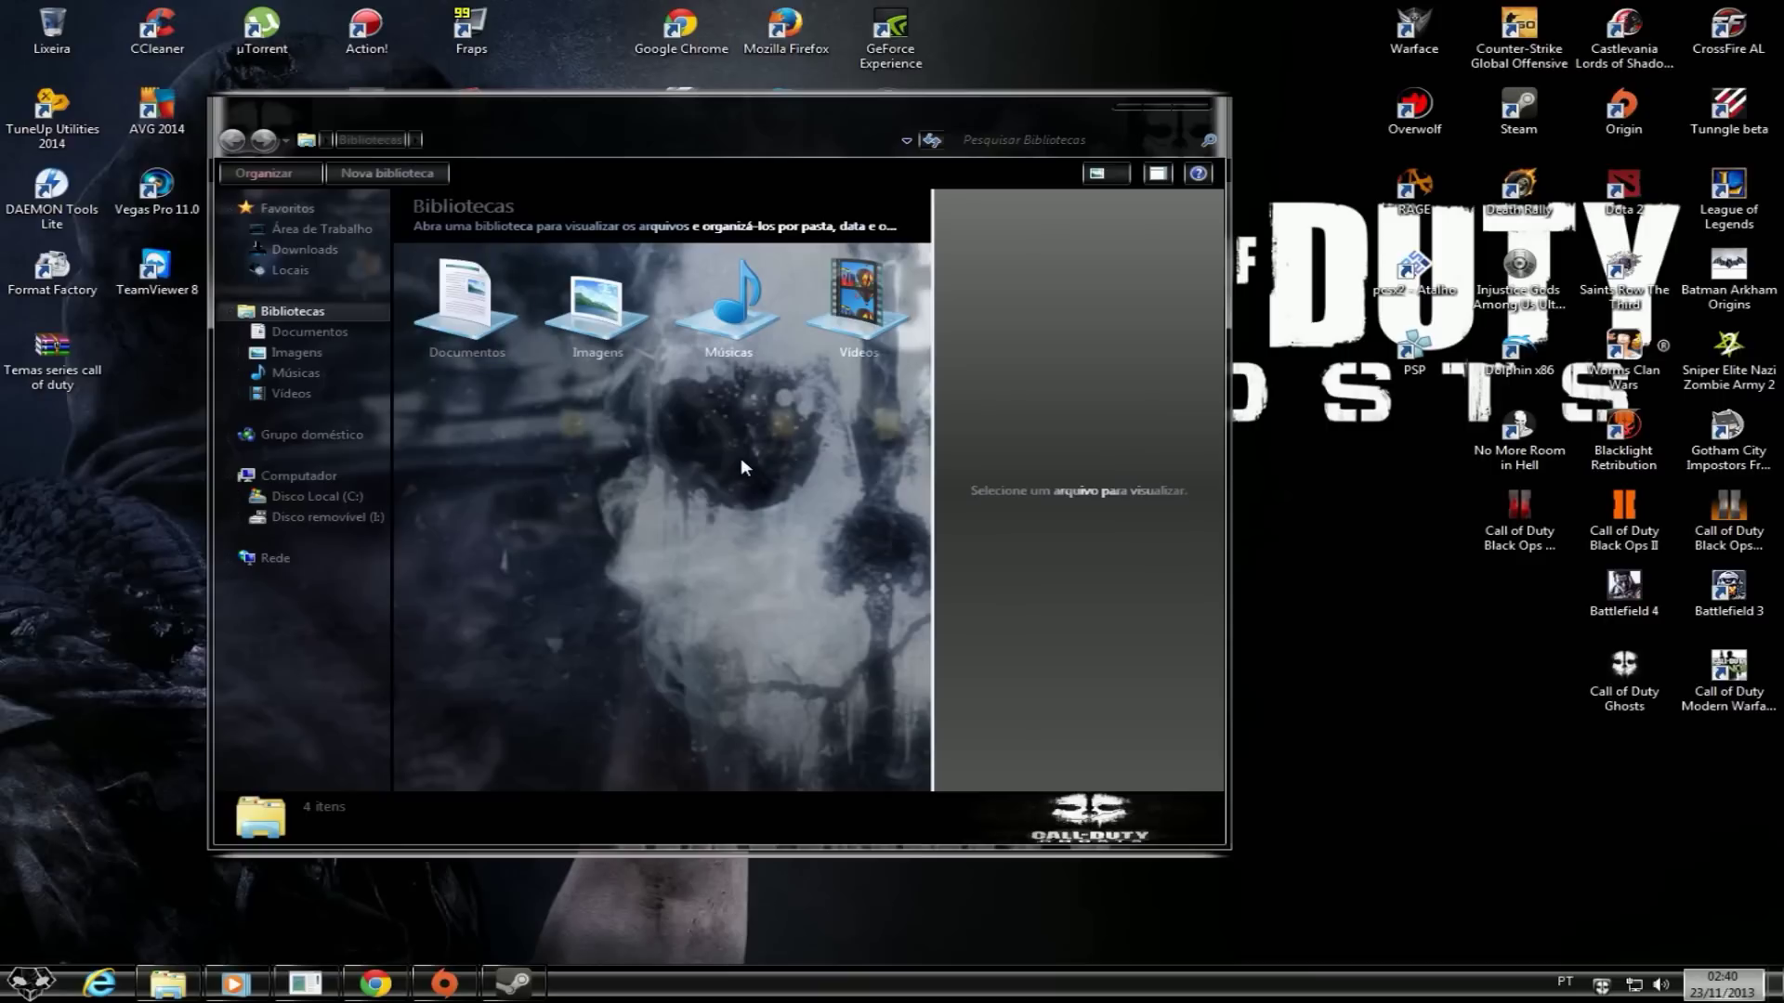
left_click(1134, 110)
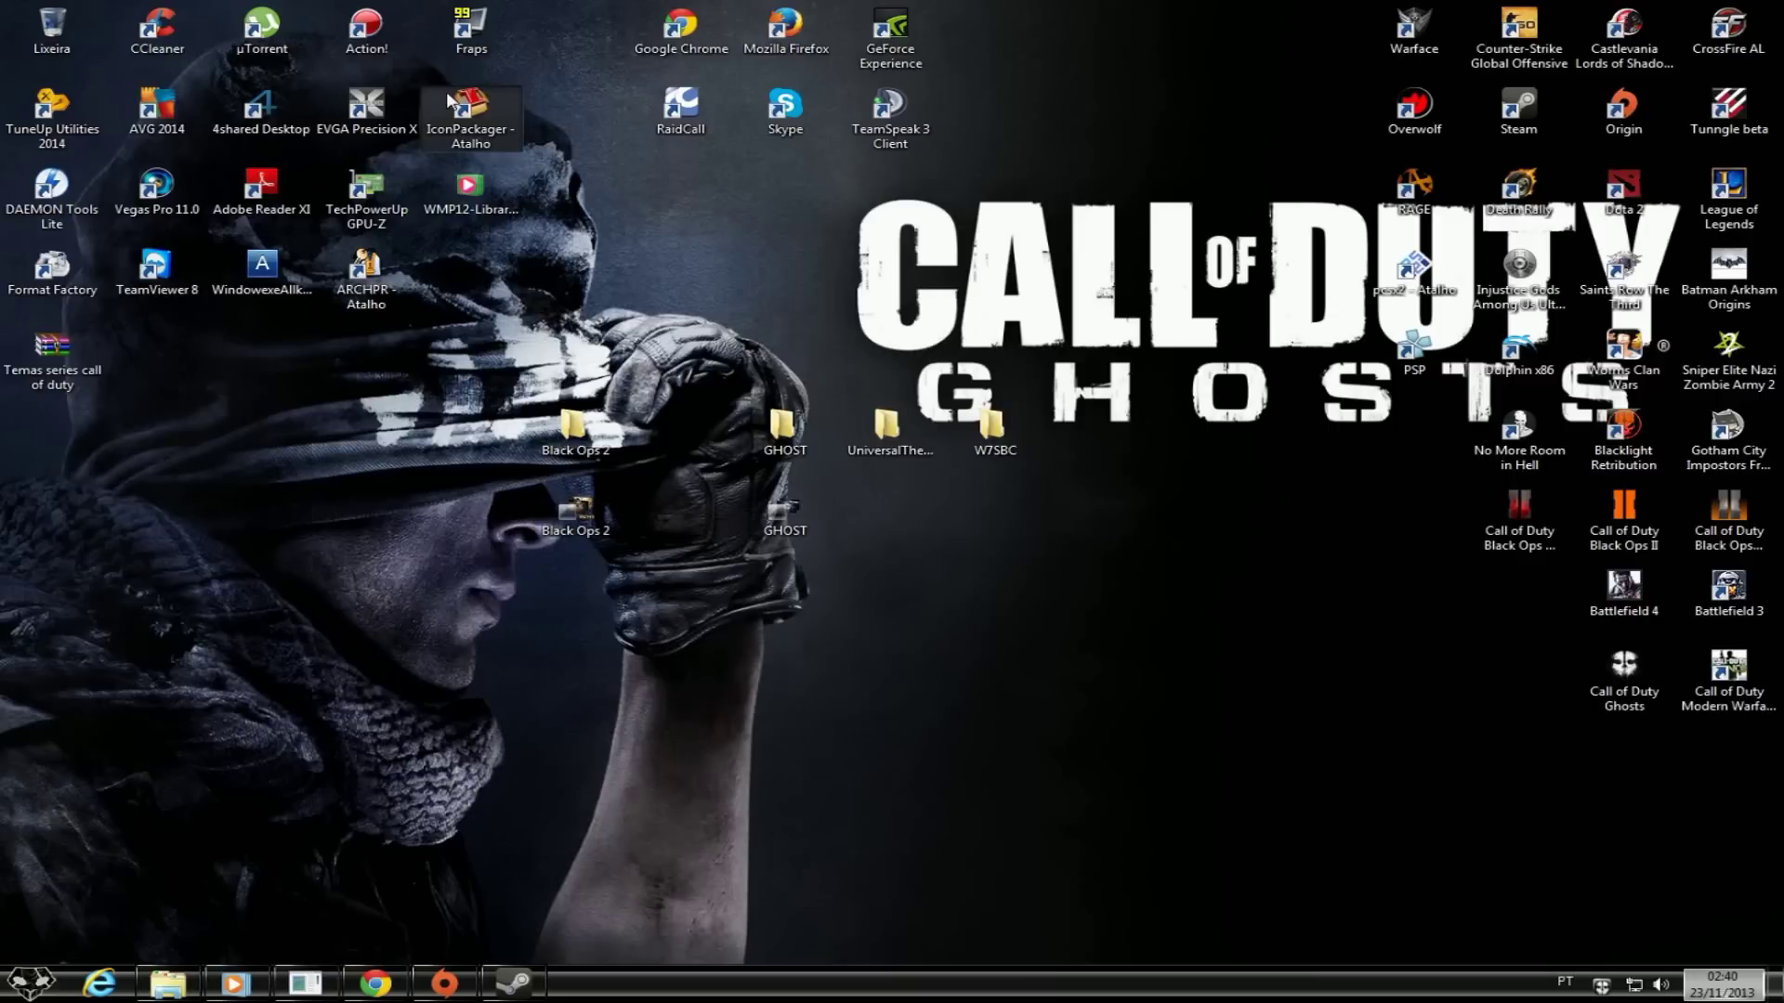
- Open IconPackager from the desktop and look through the downloadable icon packages on WinCustomize.com
double_click(468, 113)
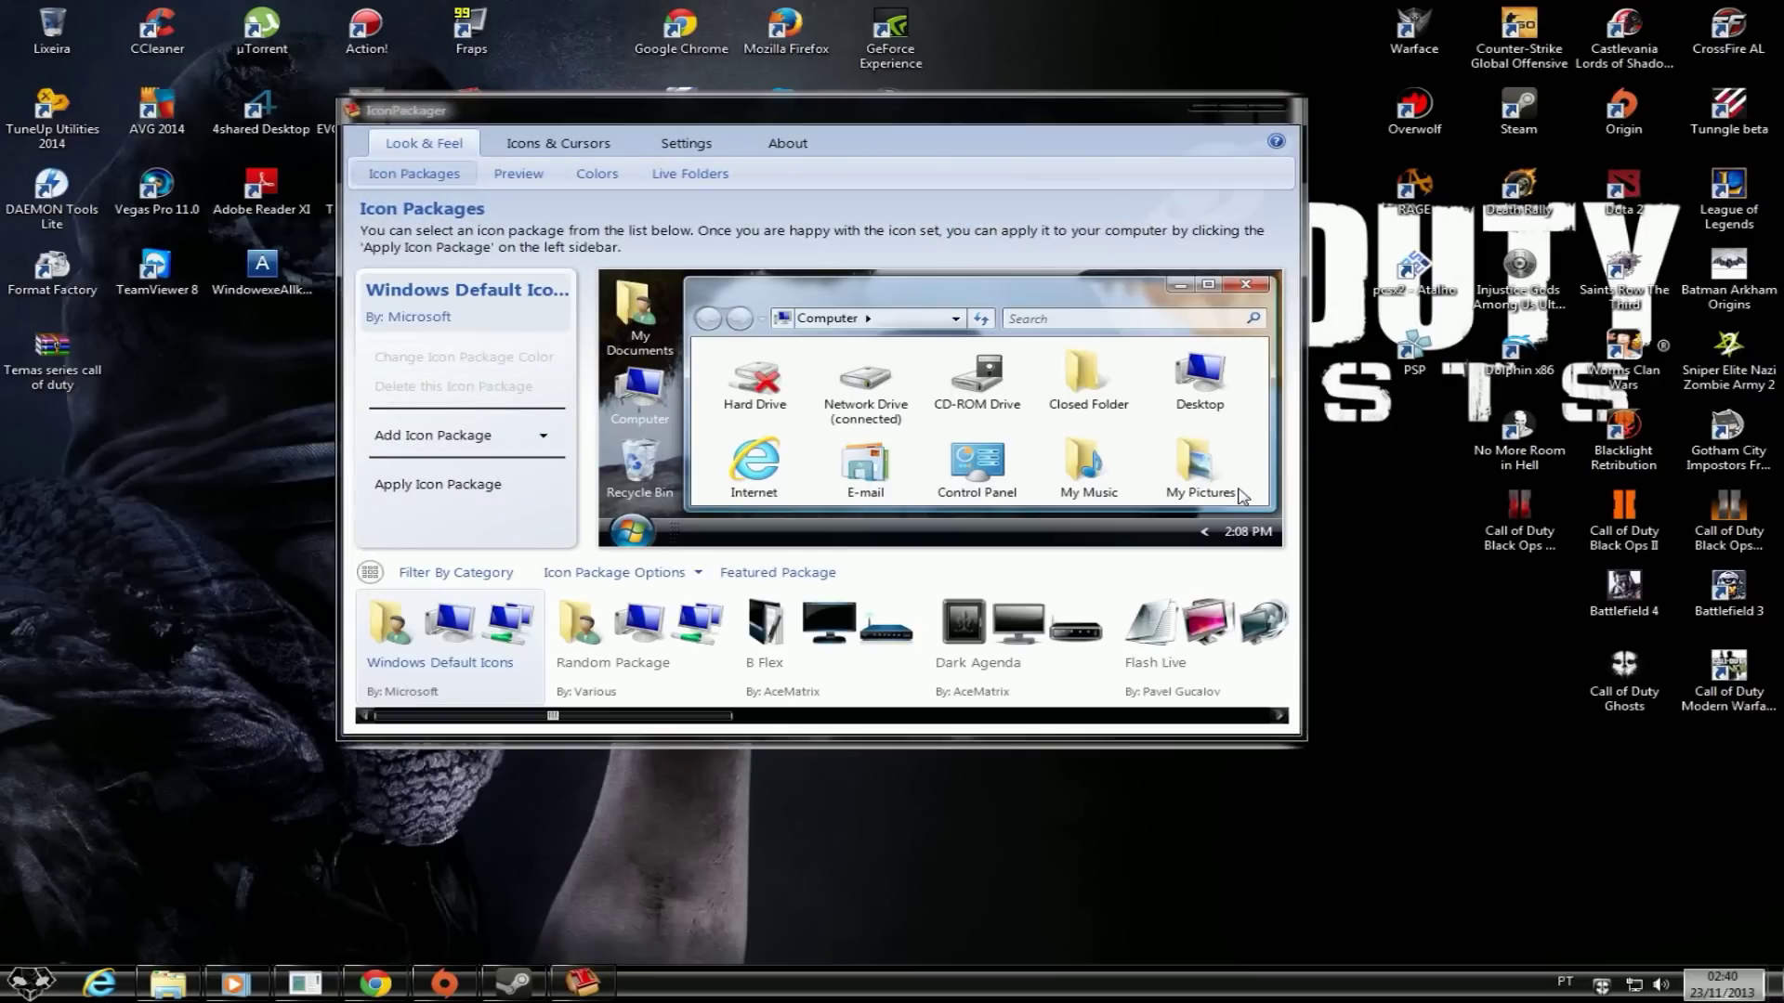
left_click(543, 438)
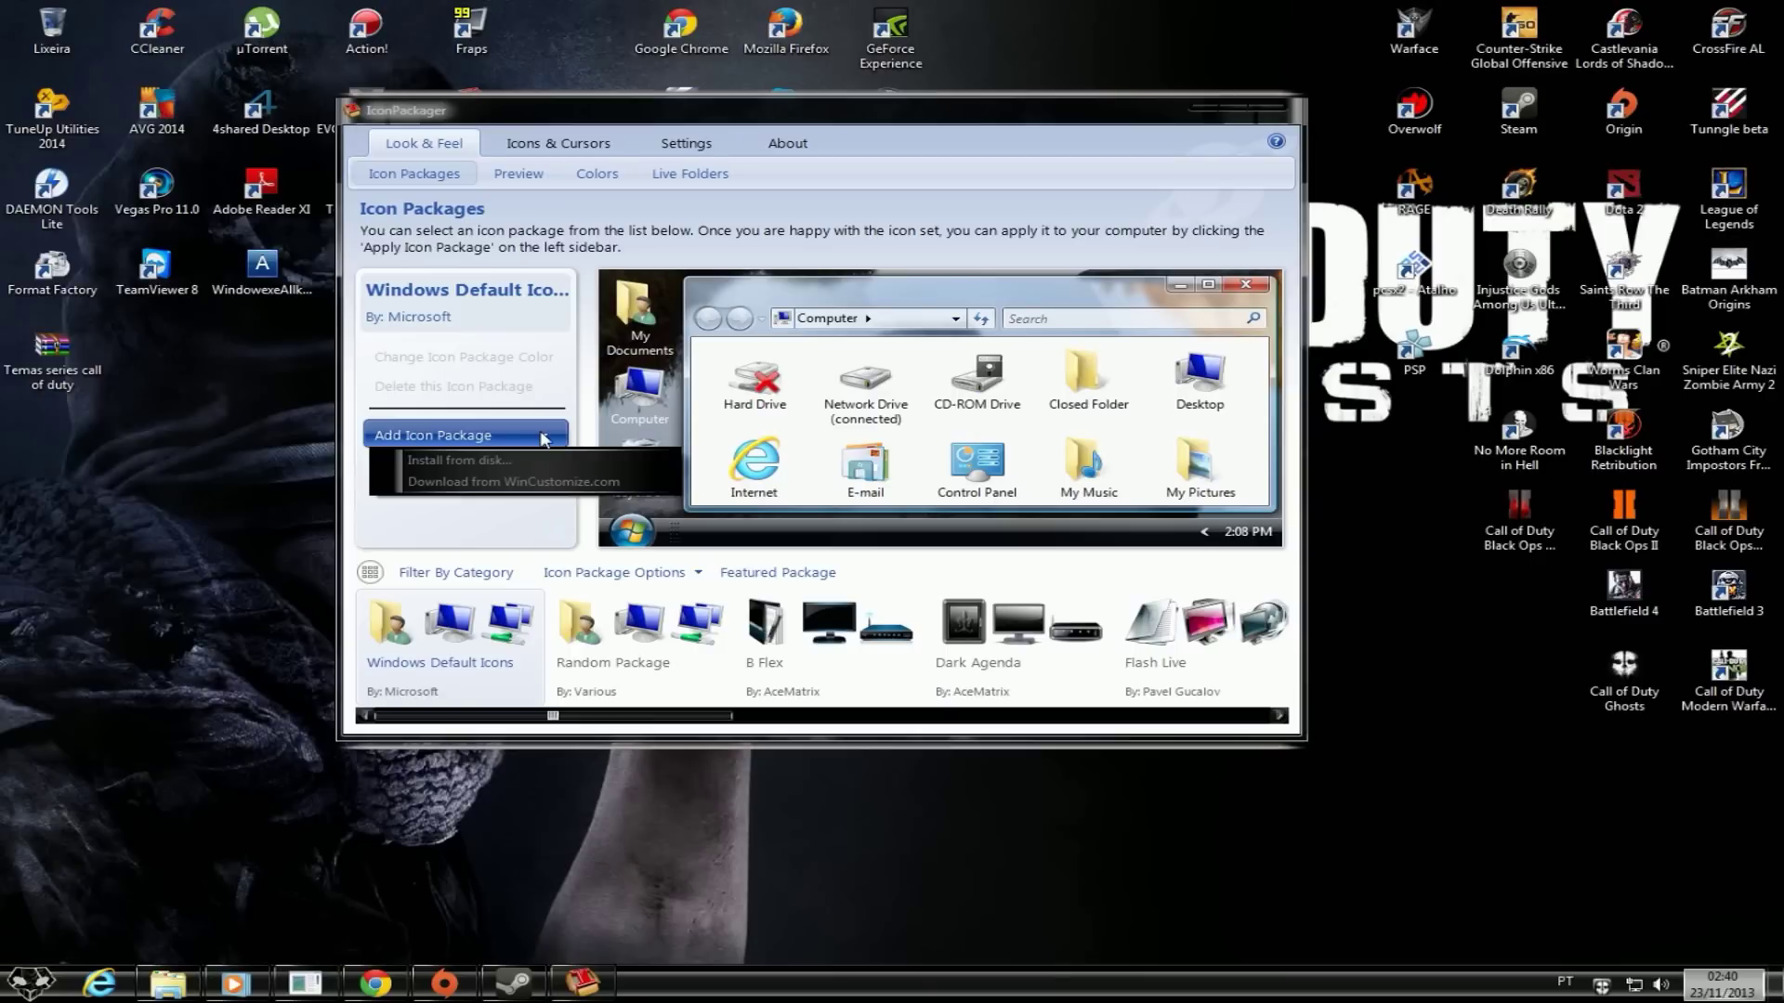
left_click(532, 481)
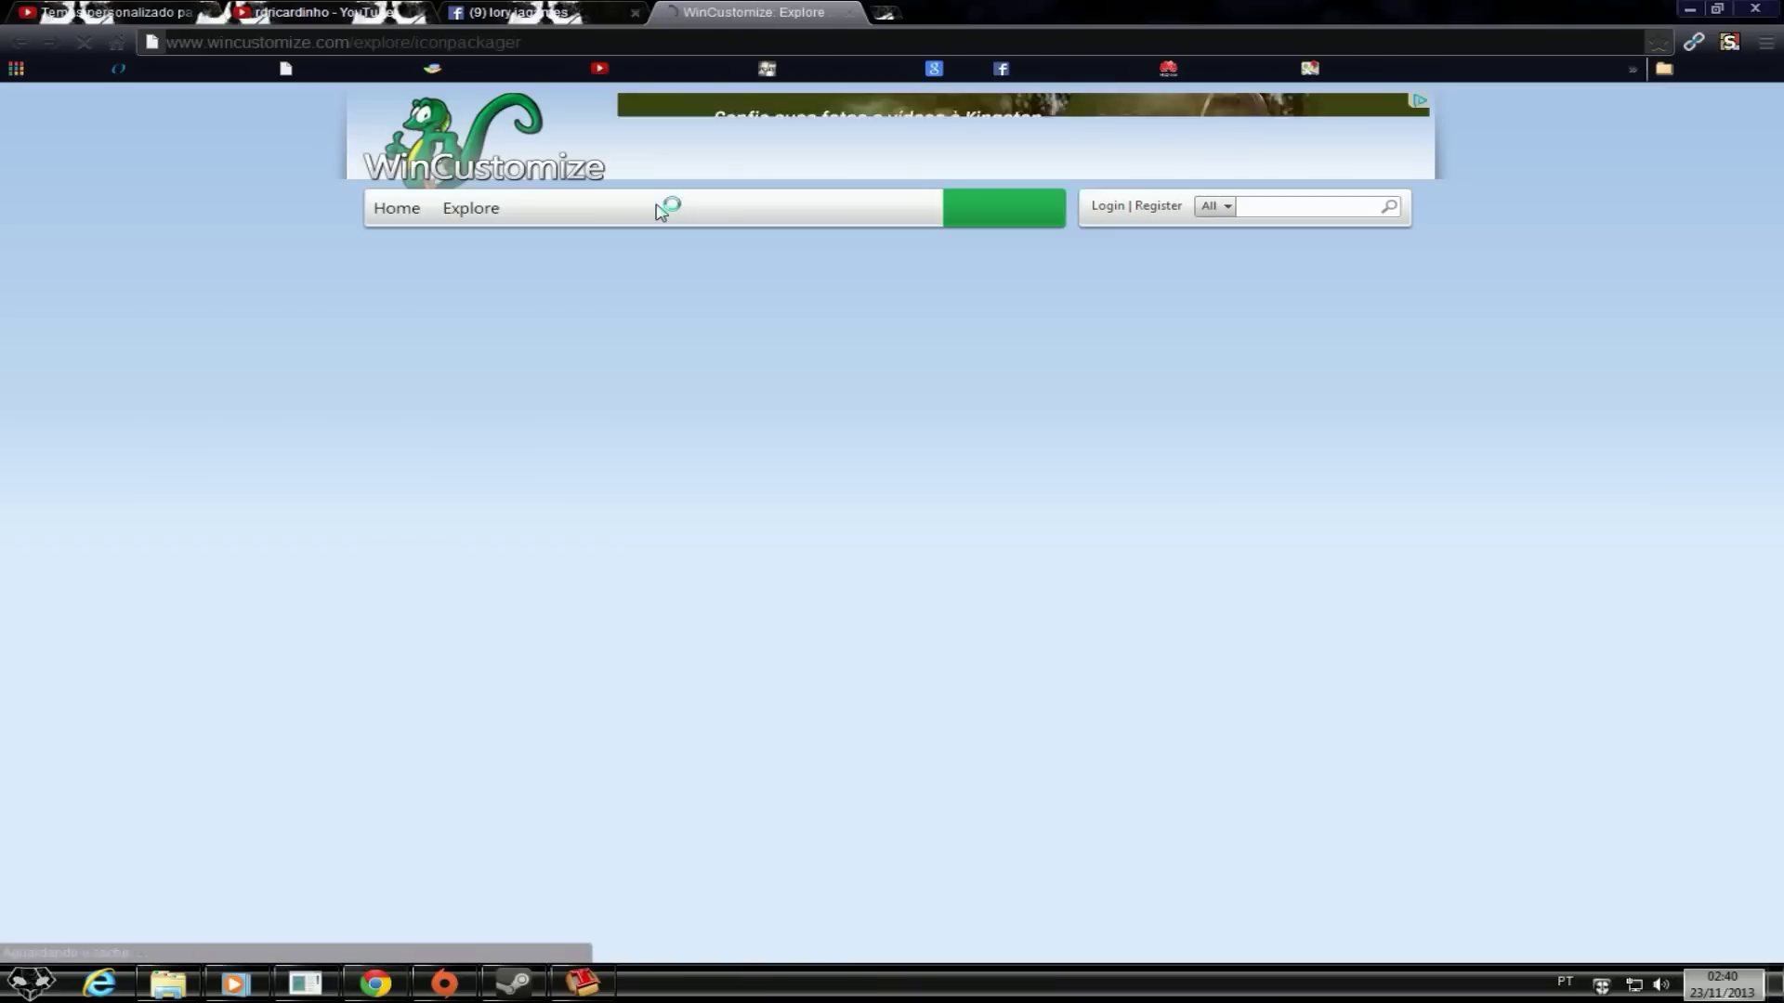
scroll(716, 293, "down", 2)
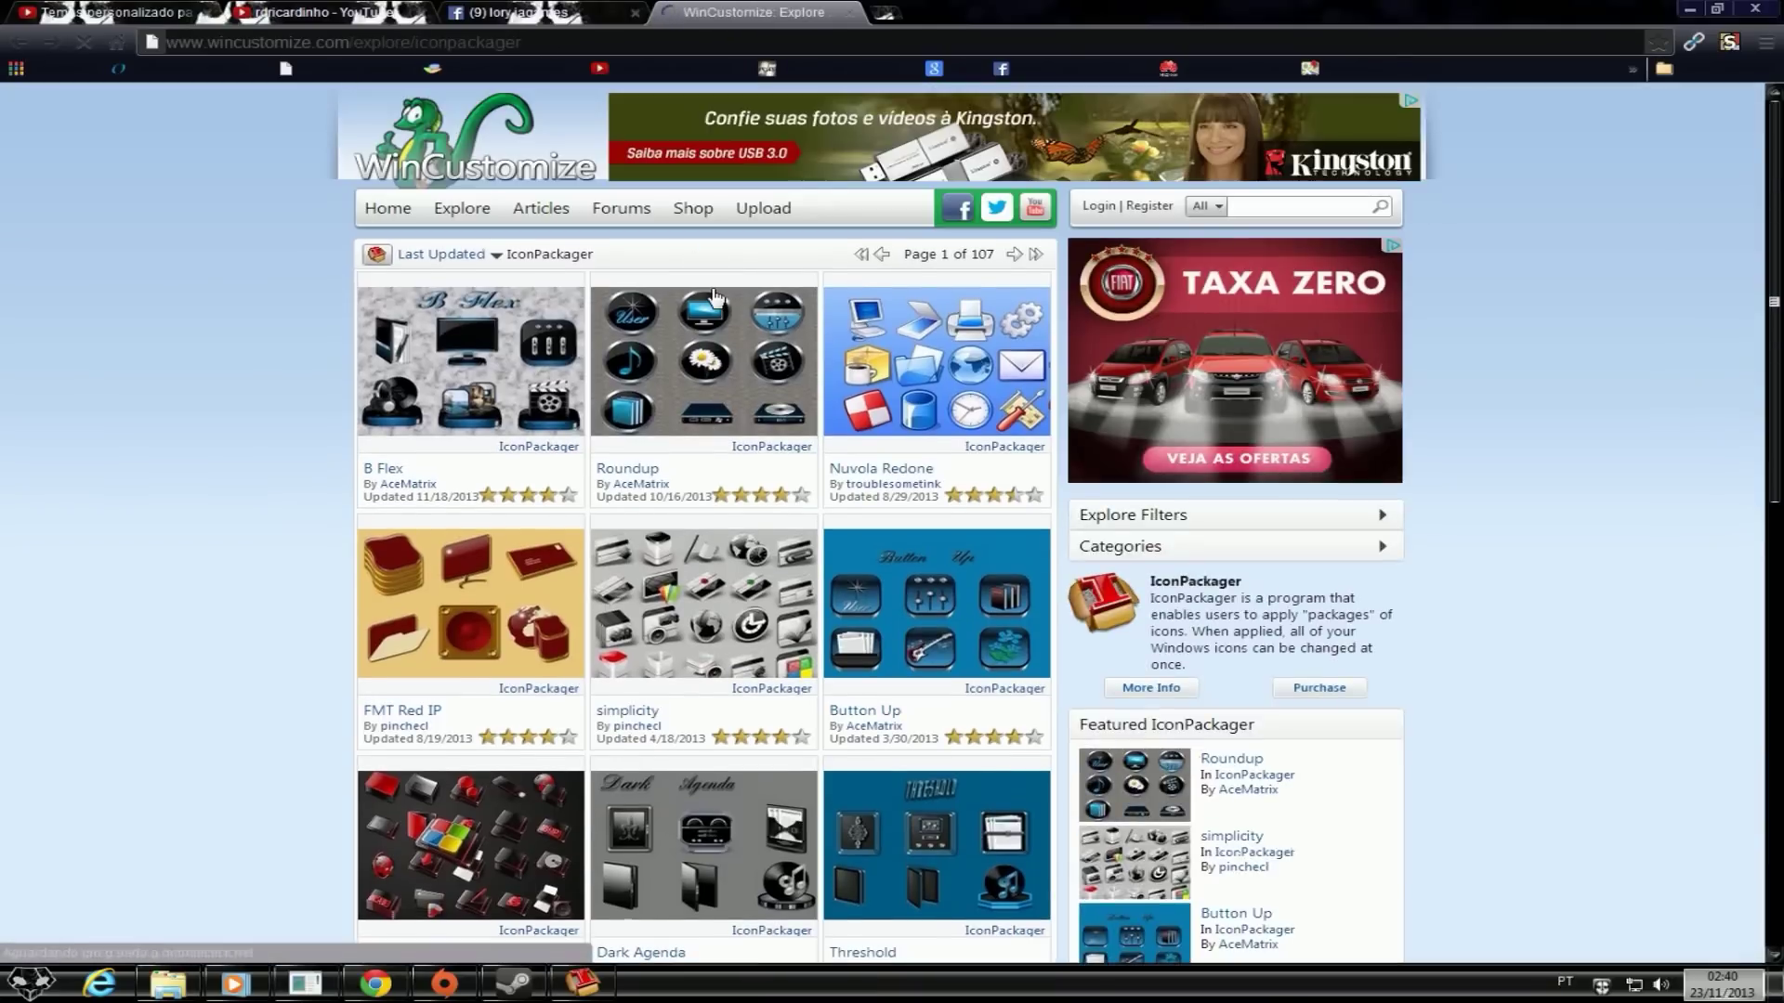
scroll(715, 295, "down", 5)
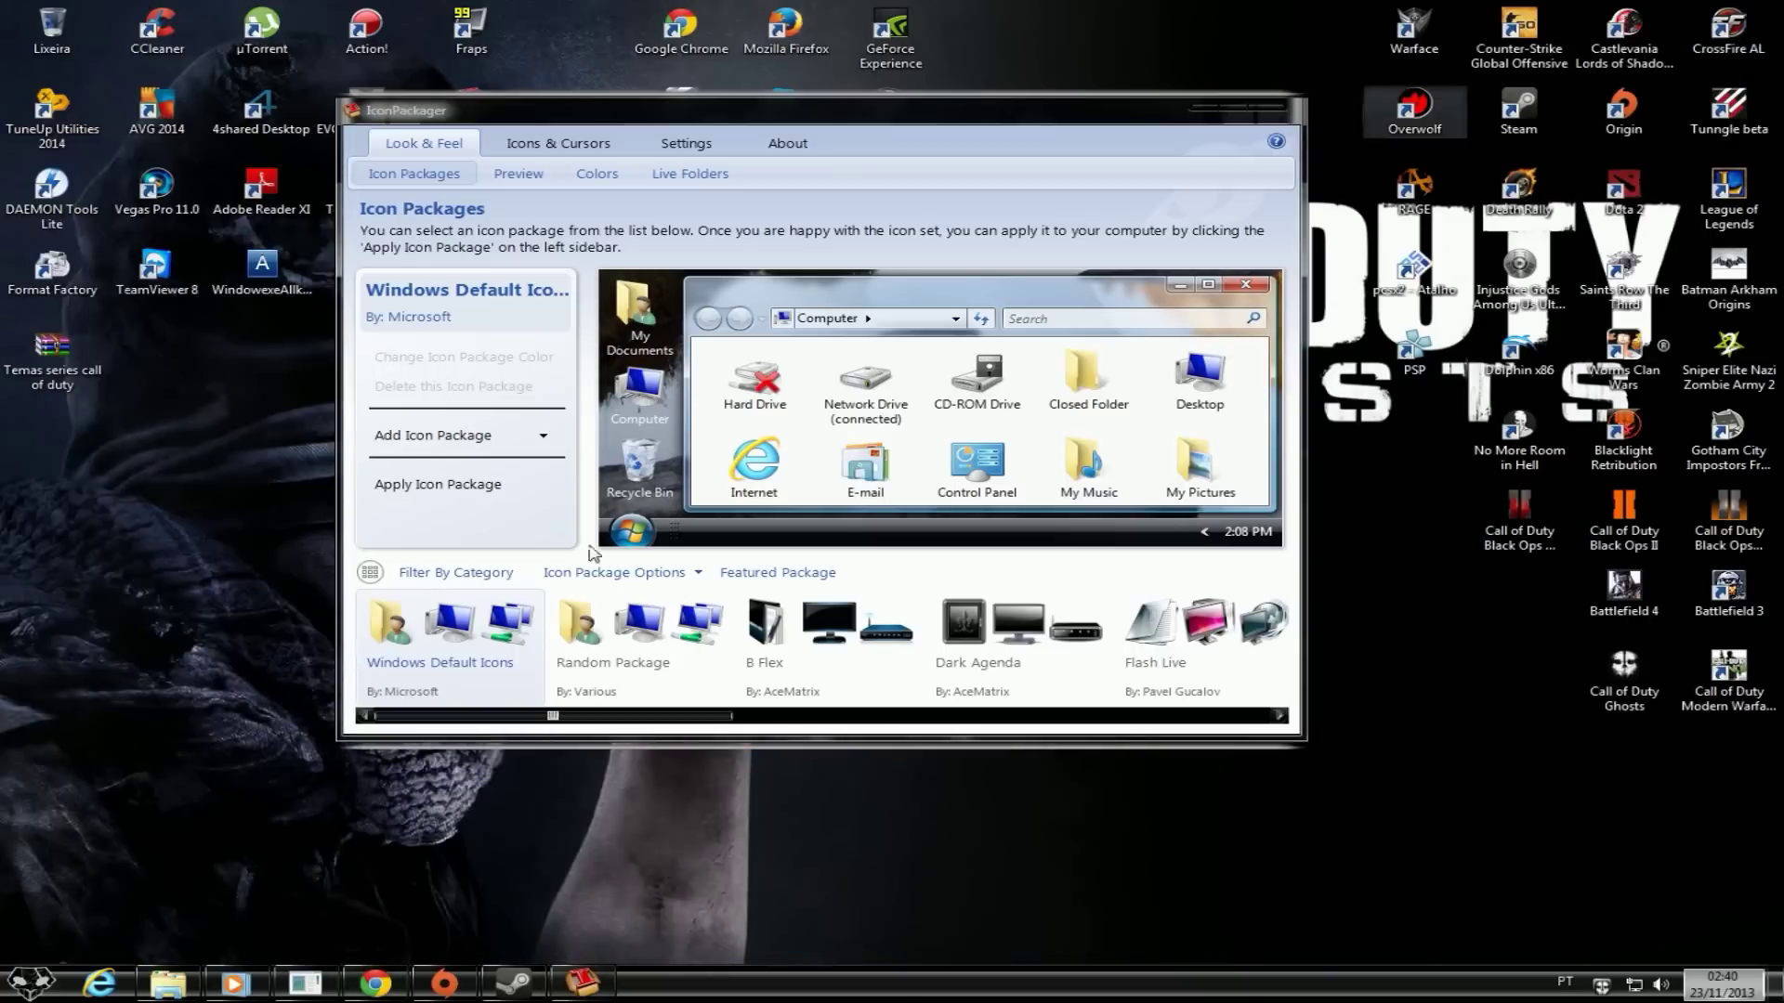
- Install the B Flex icon package from disk in IconPackager and apply it, accepting the desktop and taskbar restart
left_click(536, 436)
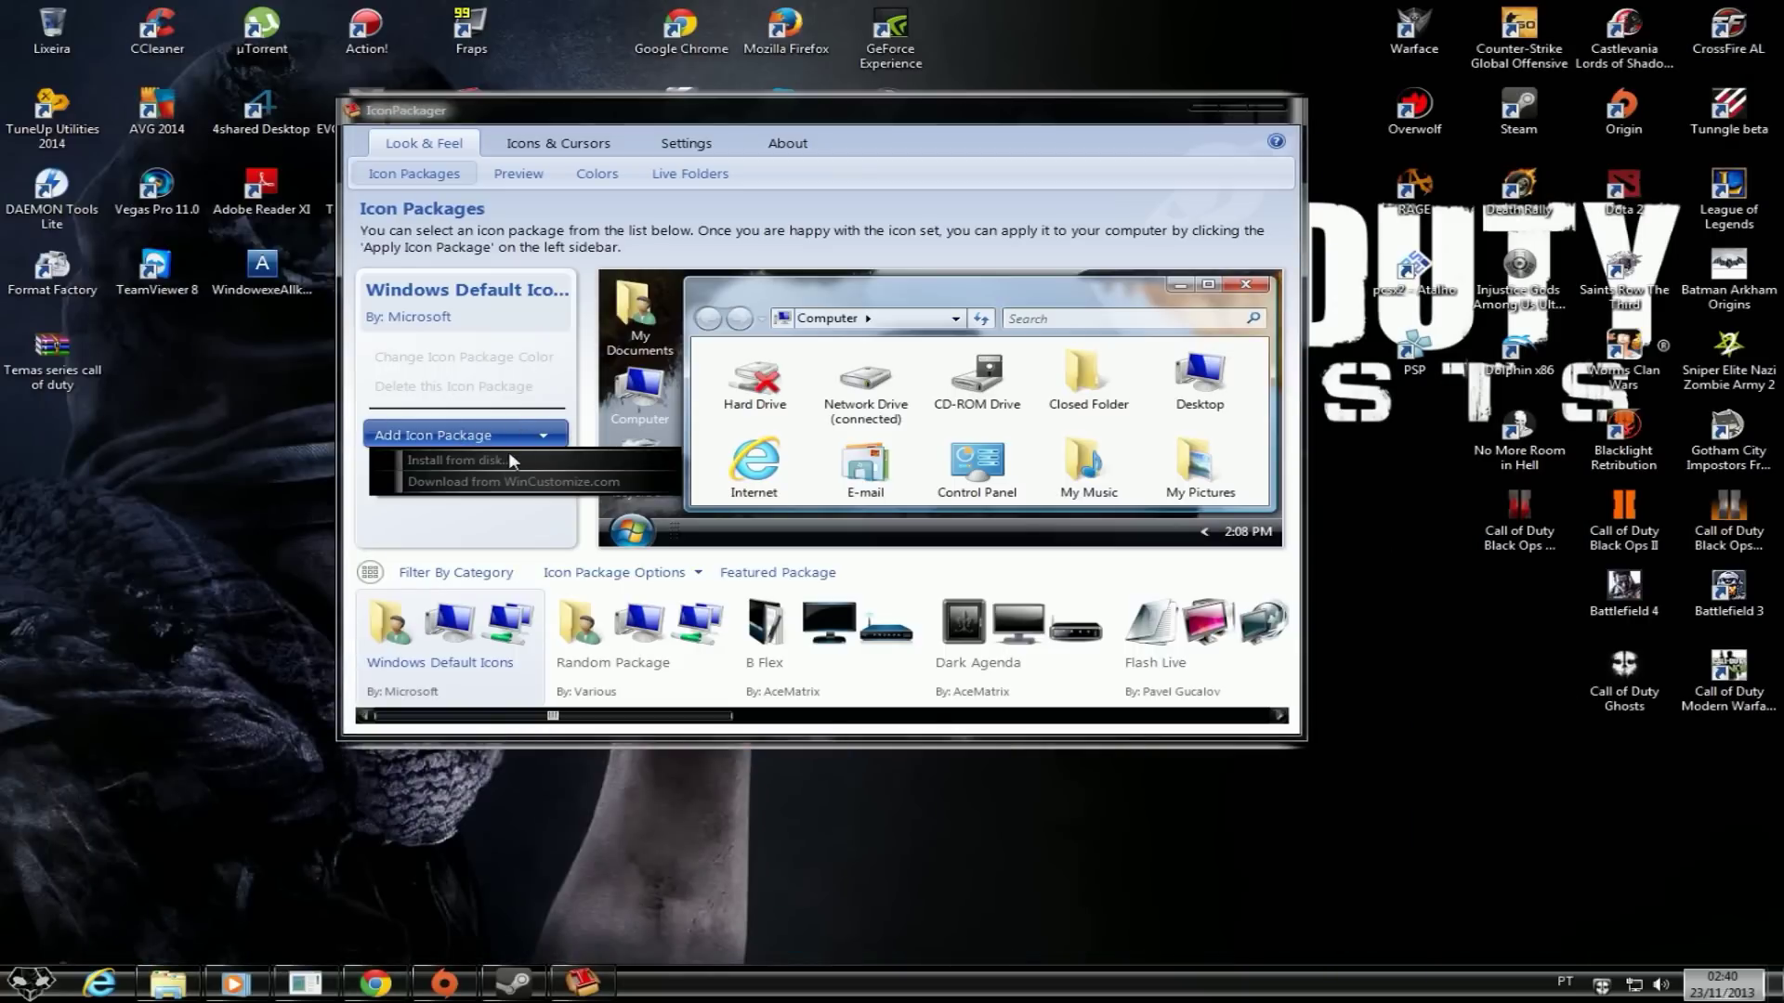
left_click(510, 452)
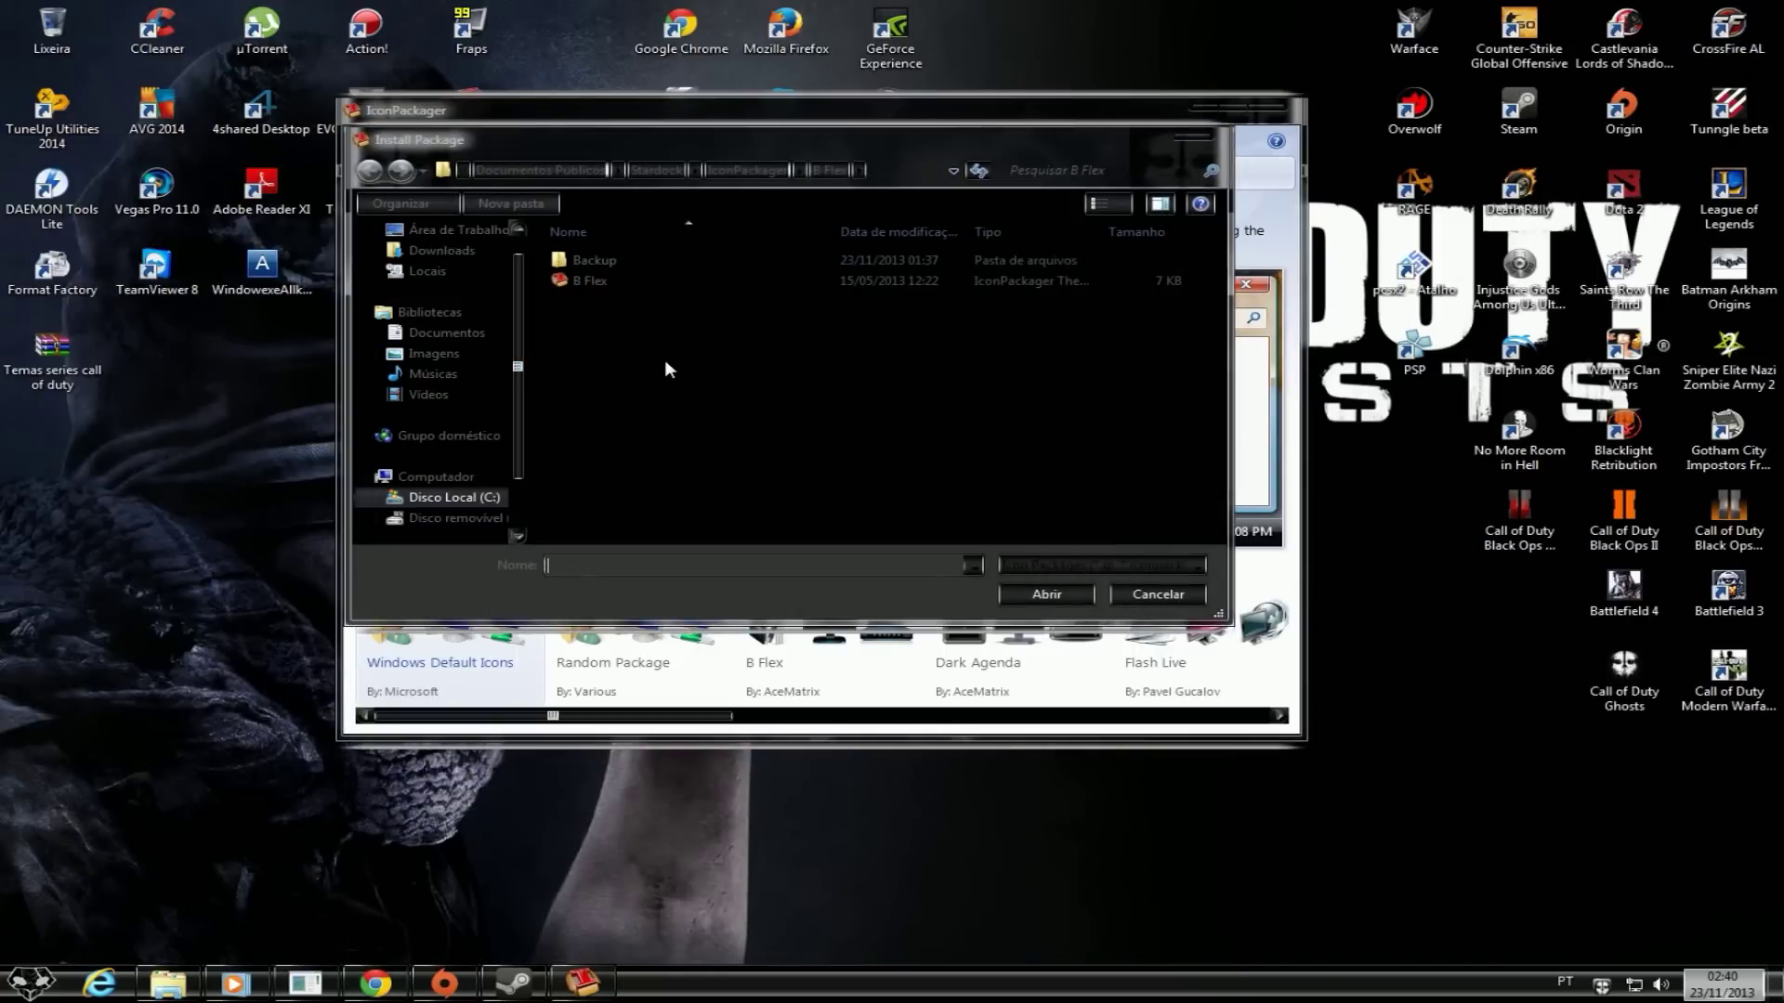
left_click(602, 287)
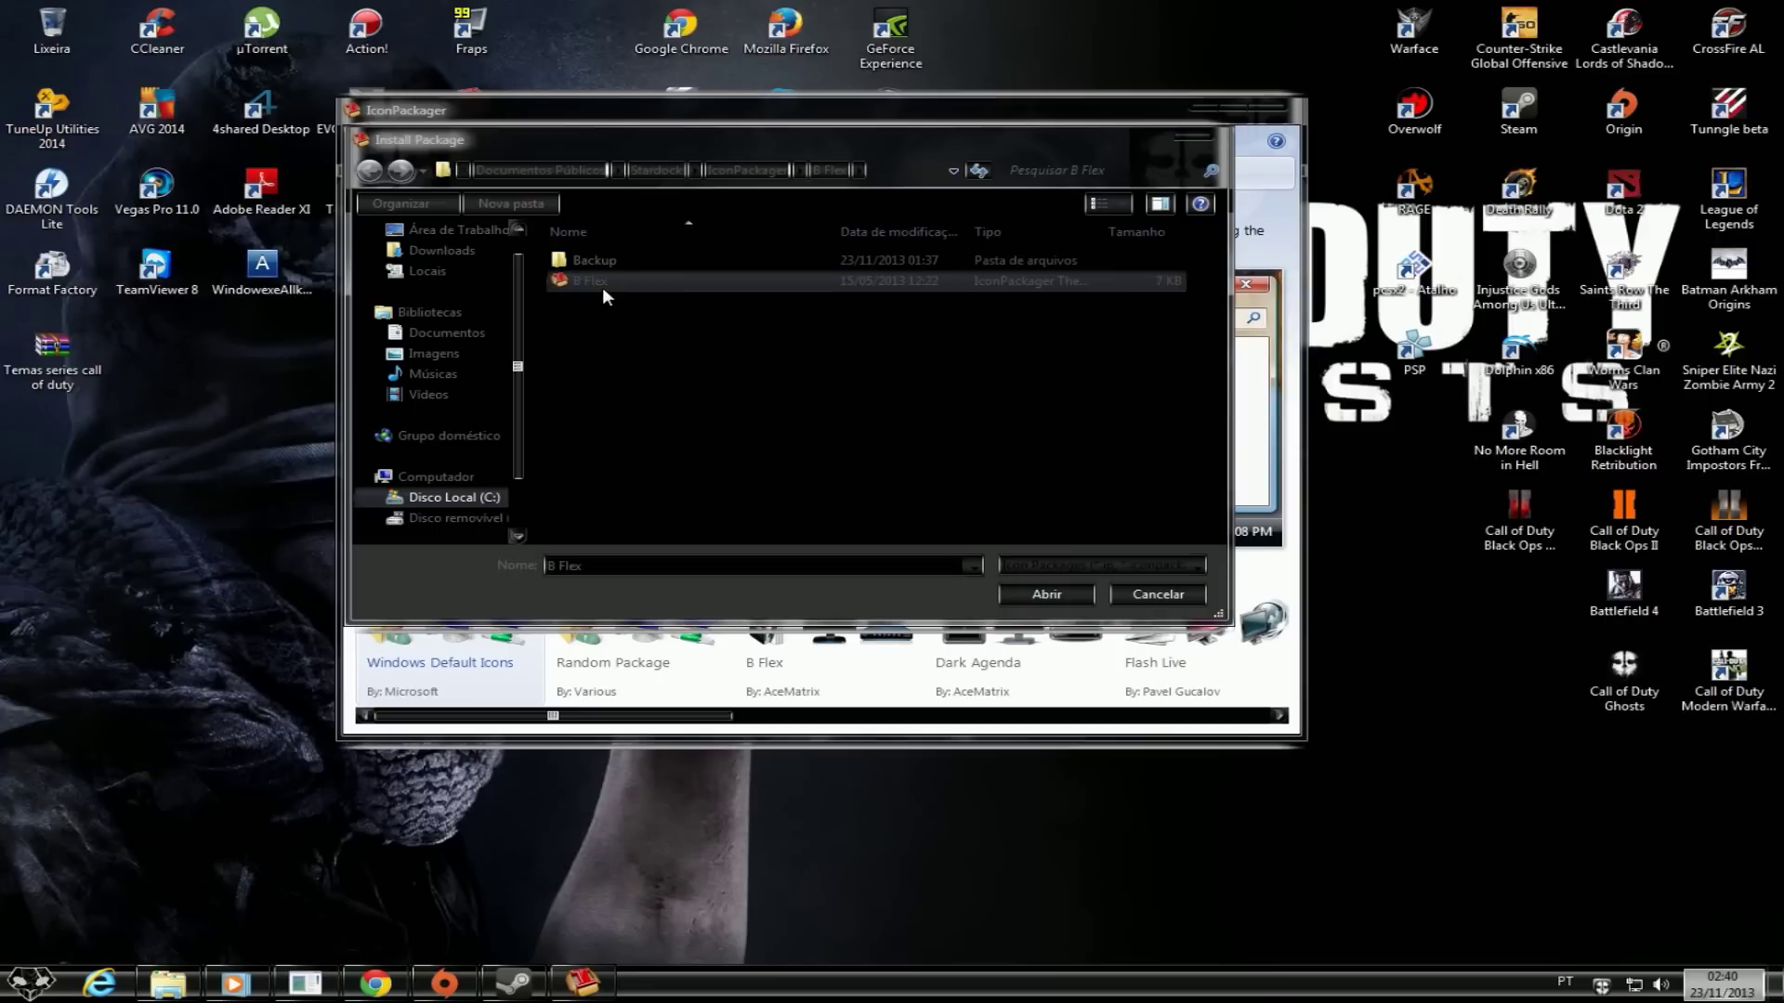
left_click(1044, 595)
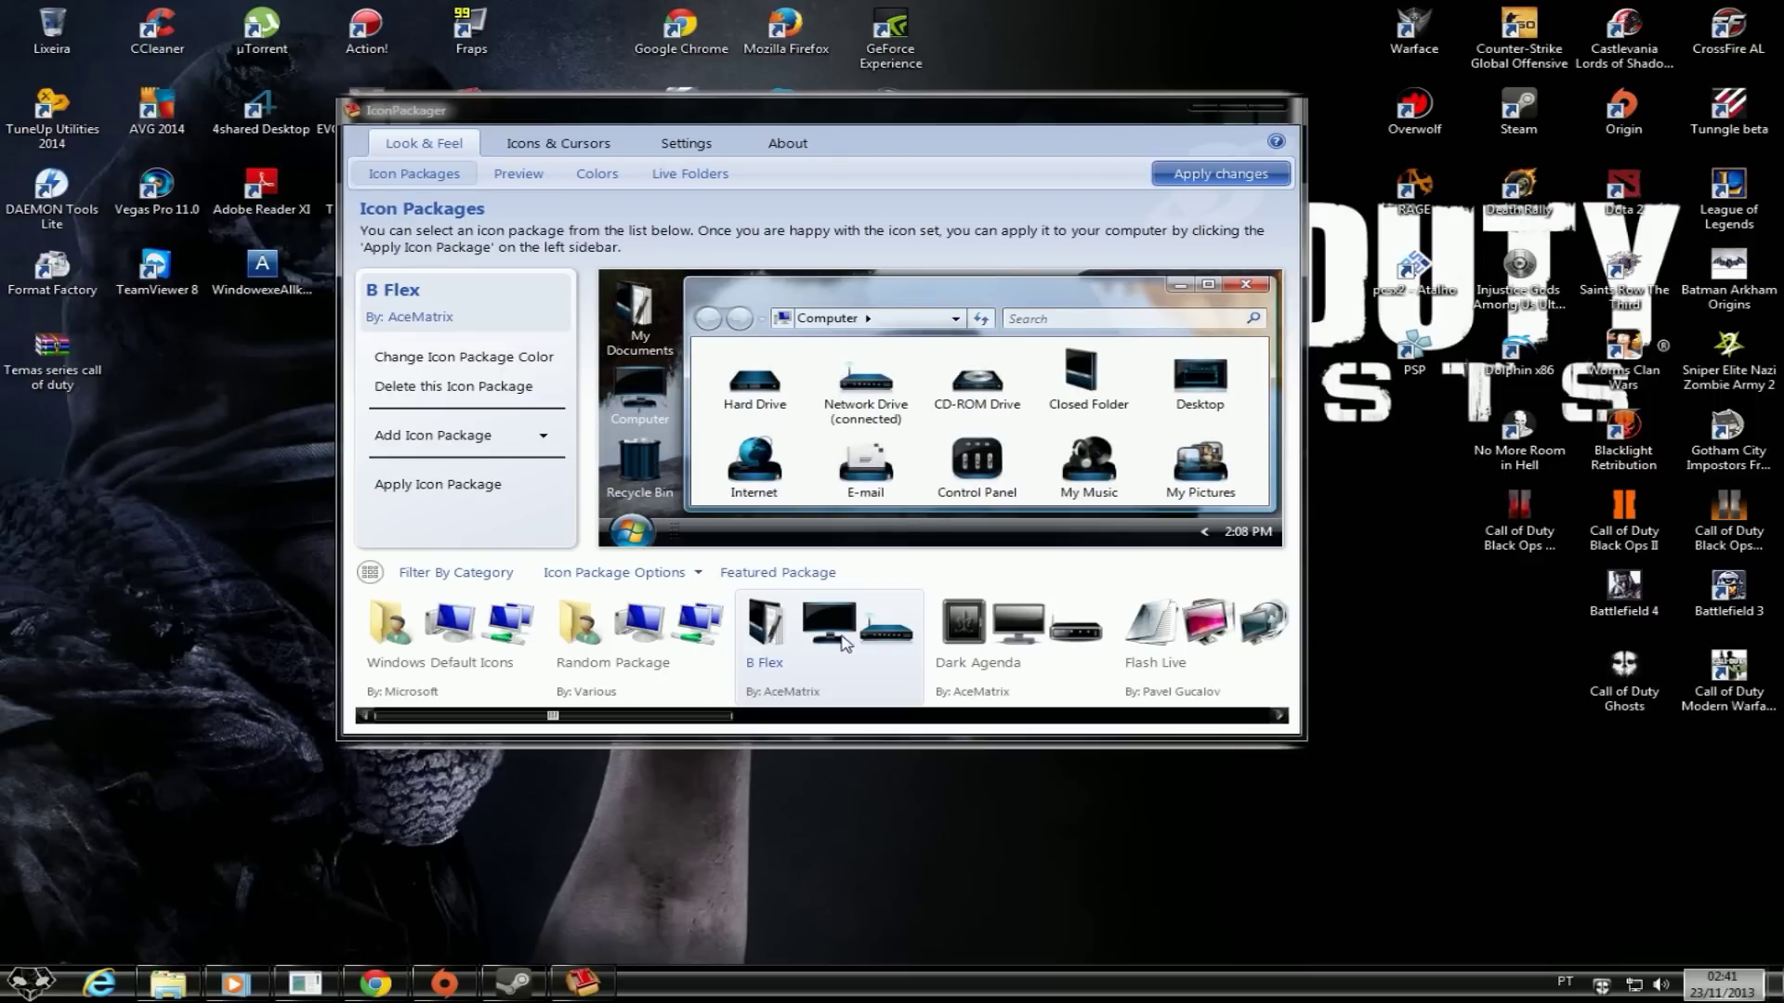
left_click(449, 499)
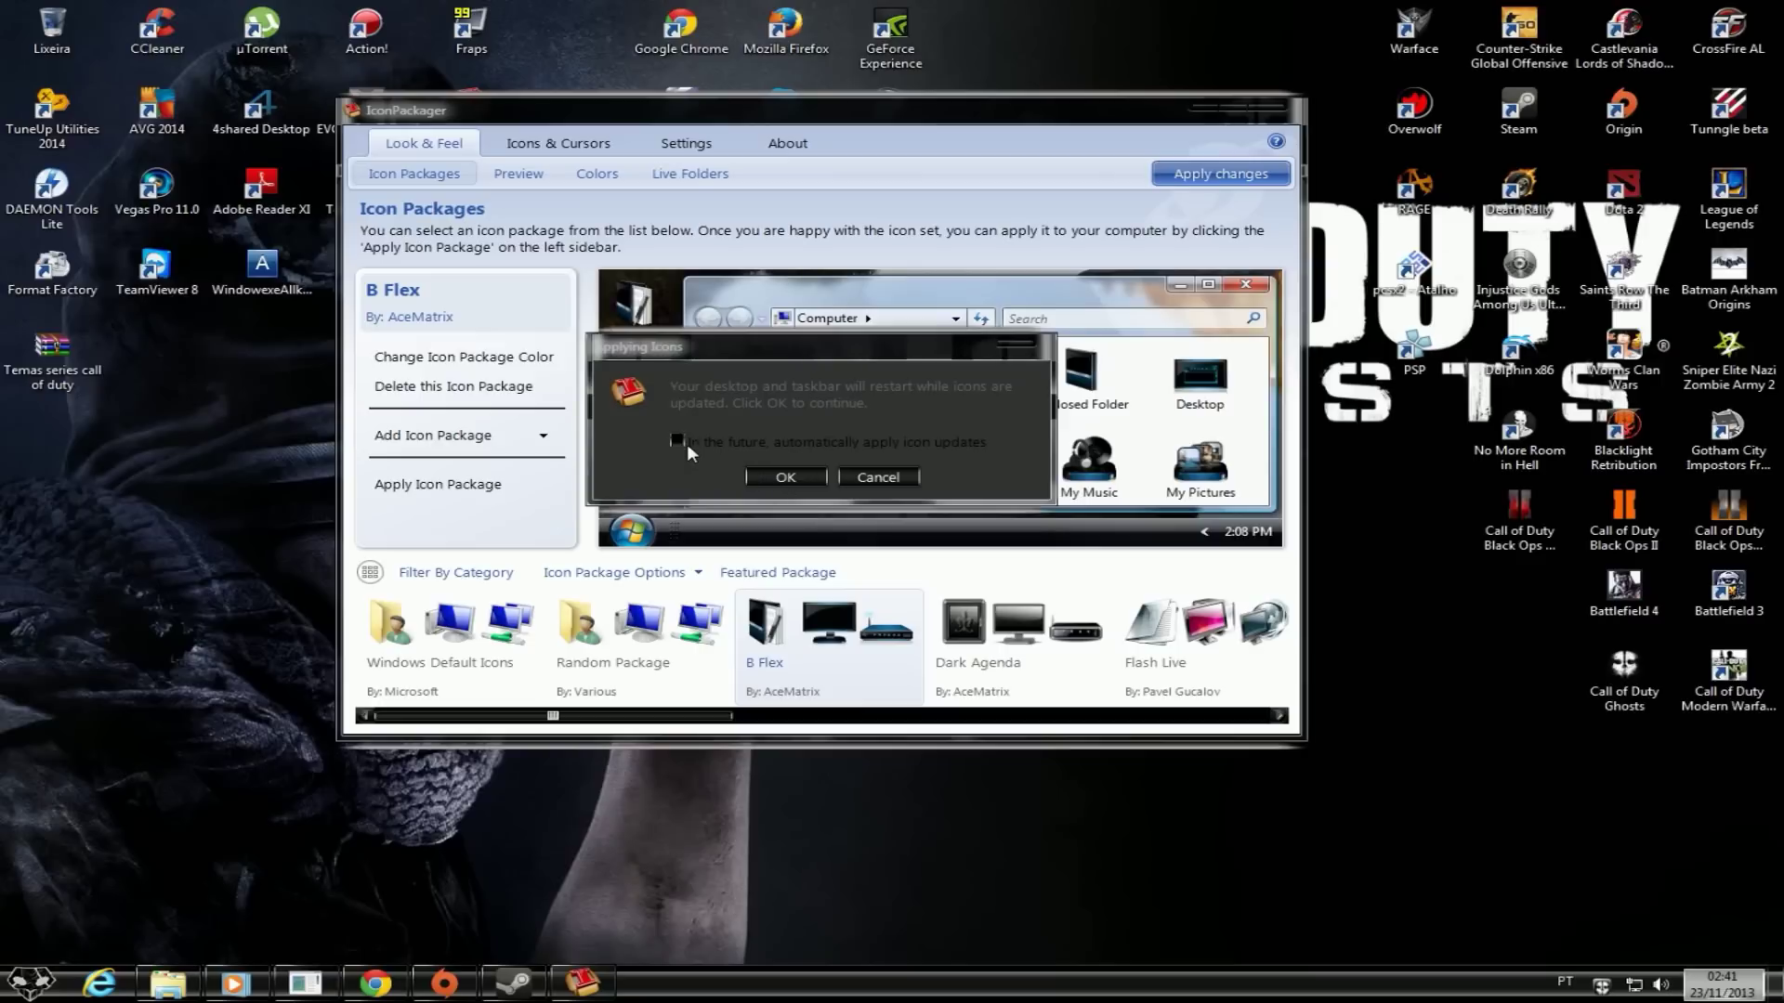
left_click(785, 478)
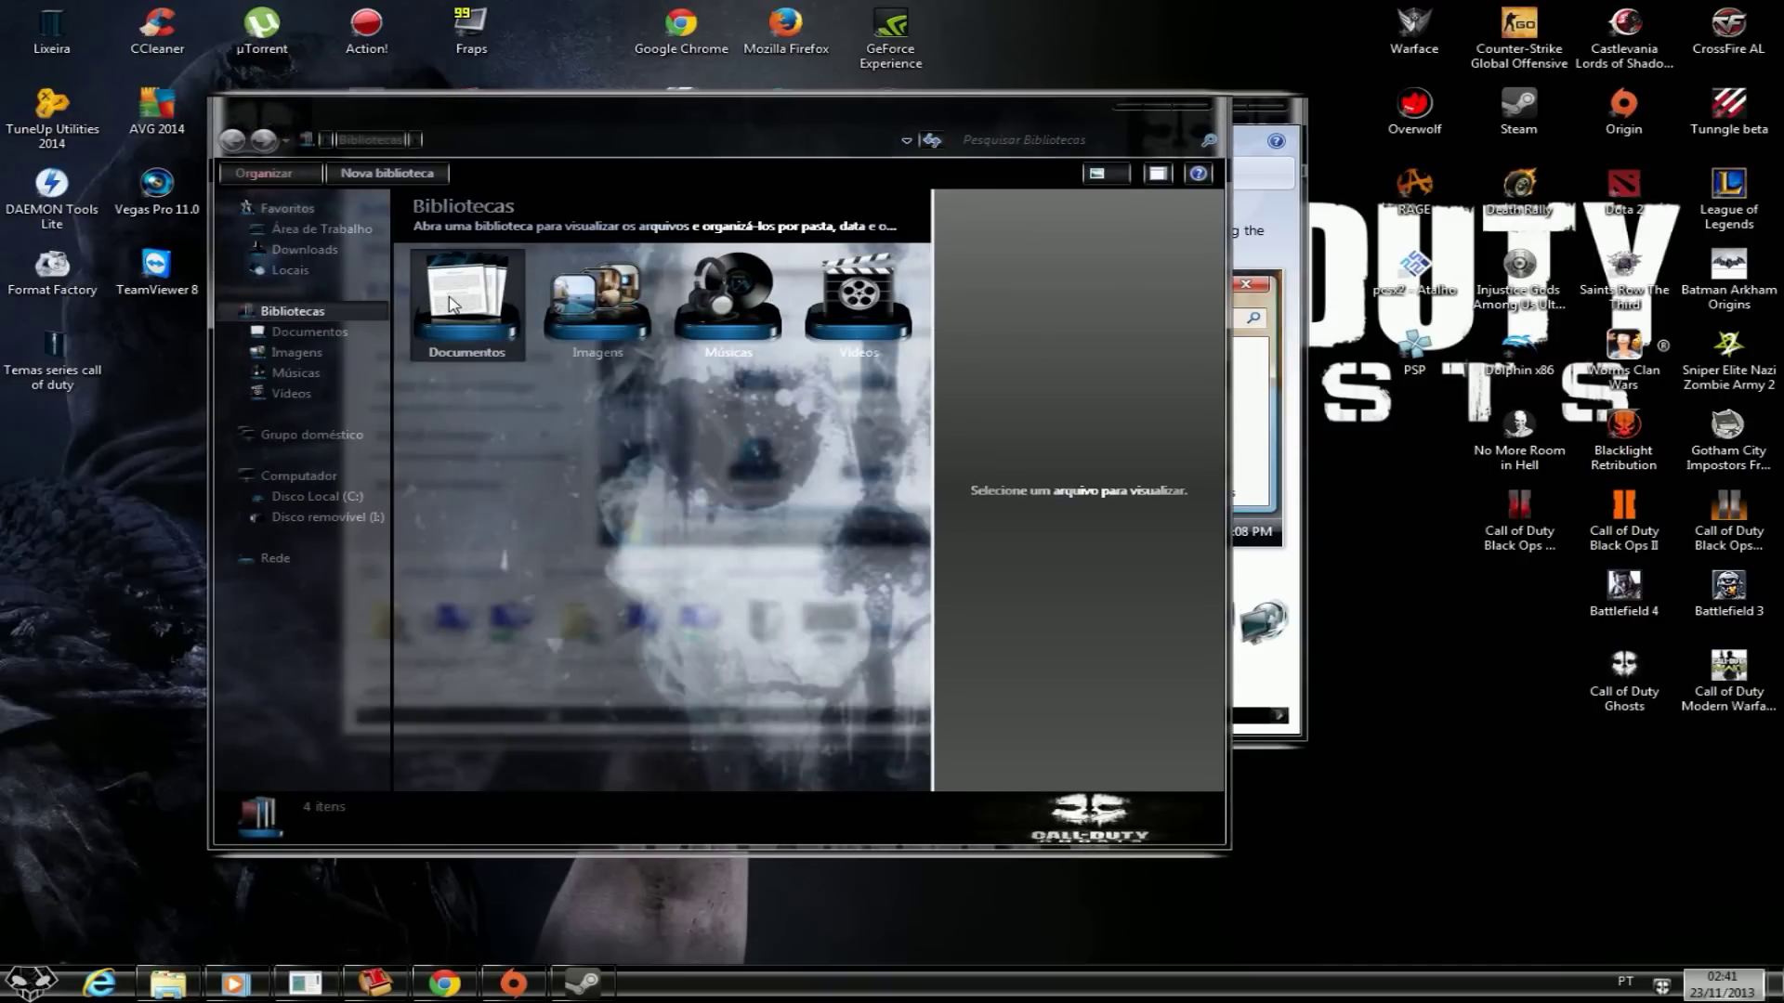
- Hide the preview pane in the Libraries window and close both that window and IconPackager
left_click(1169, 175)
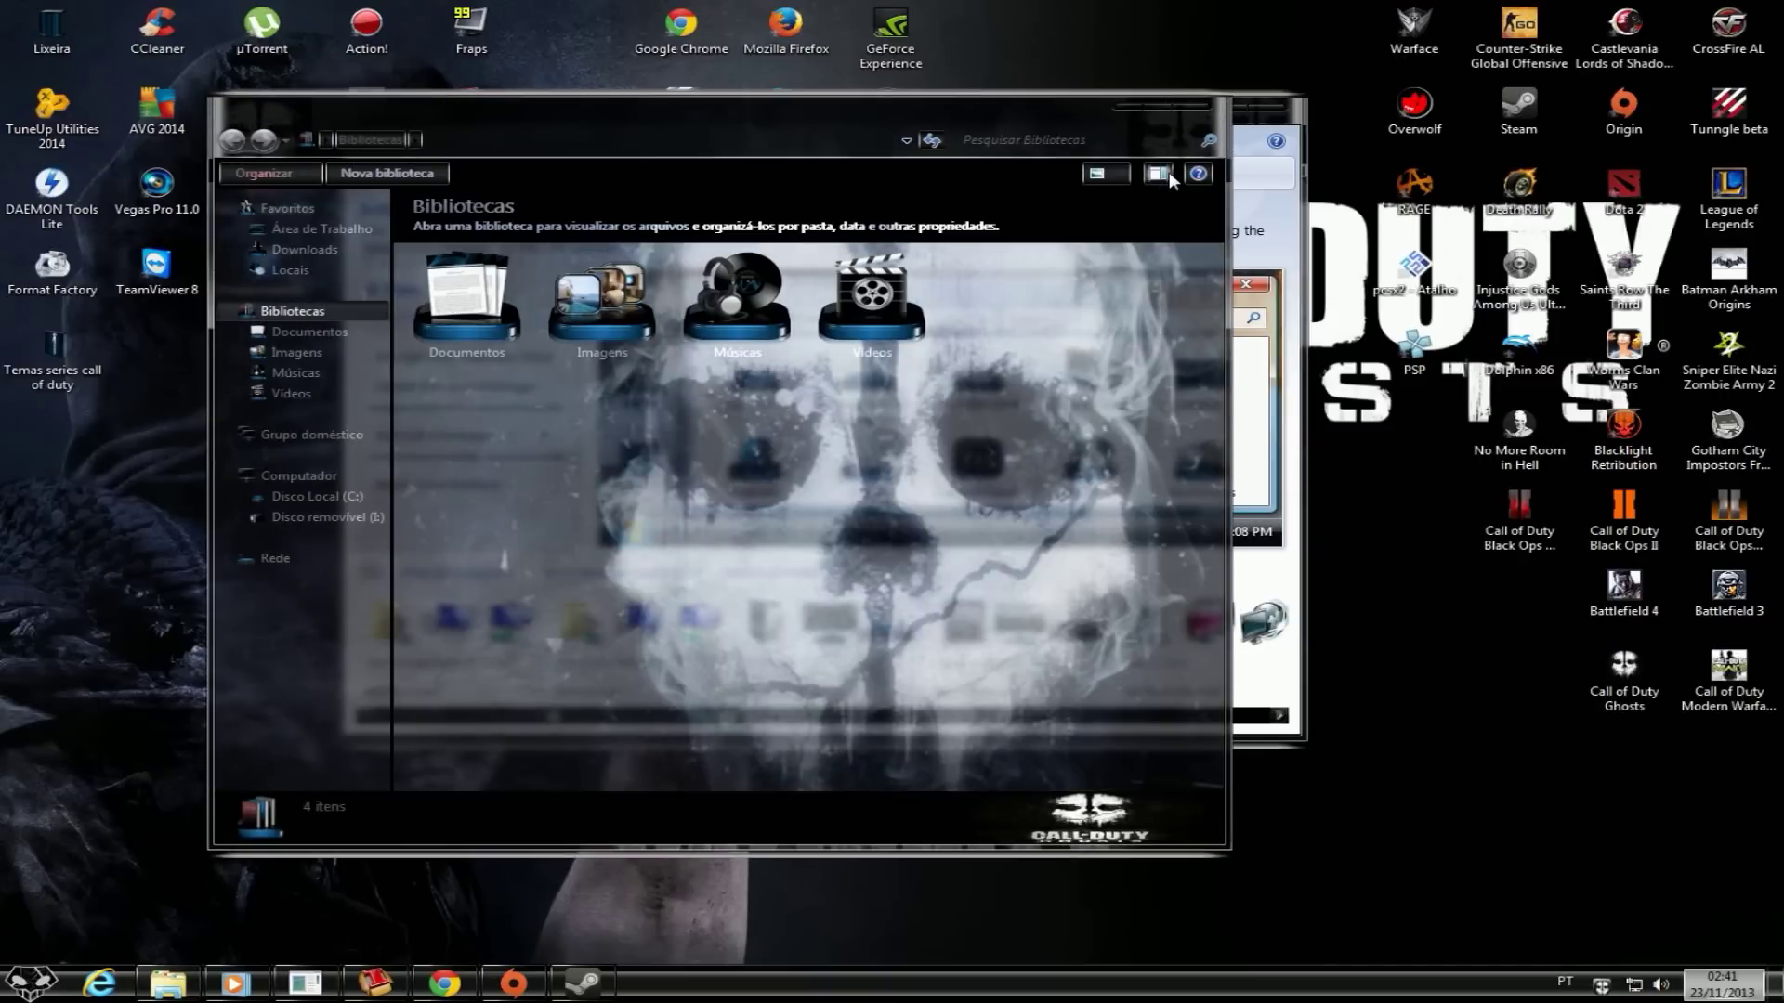
left_click(1193, 104)
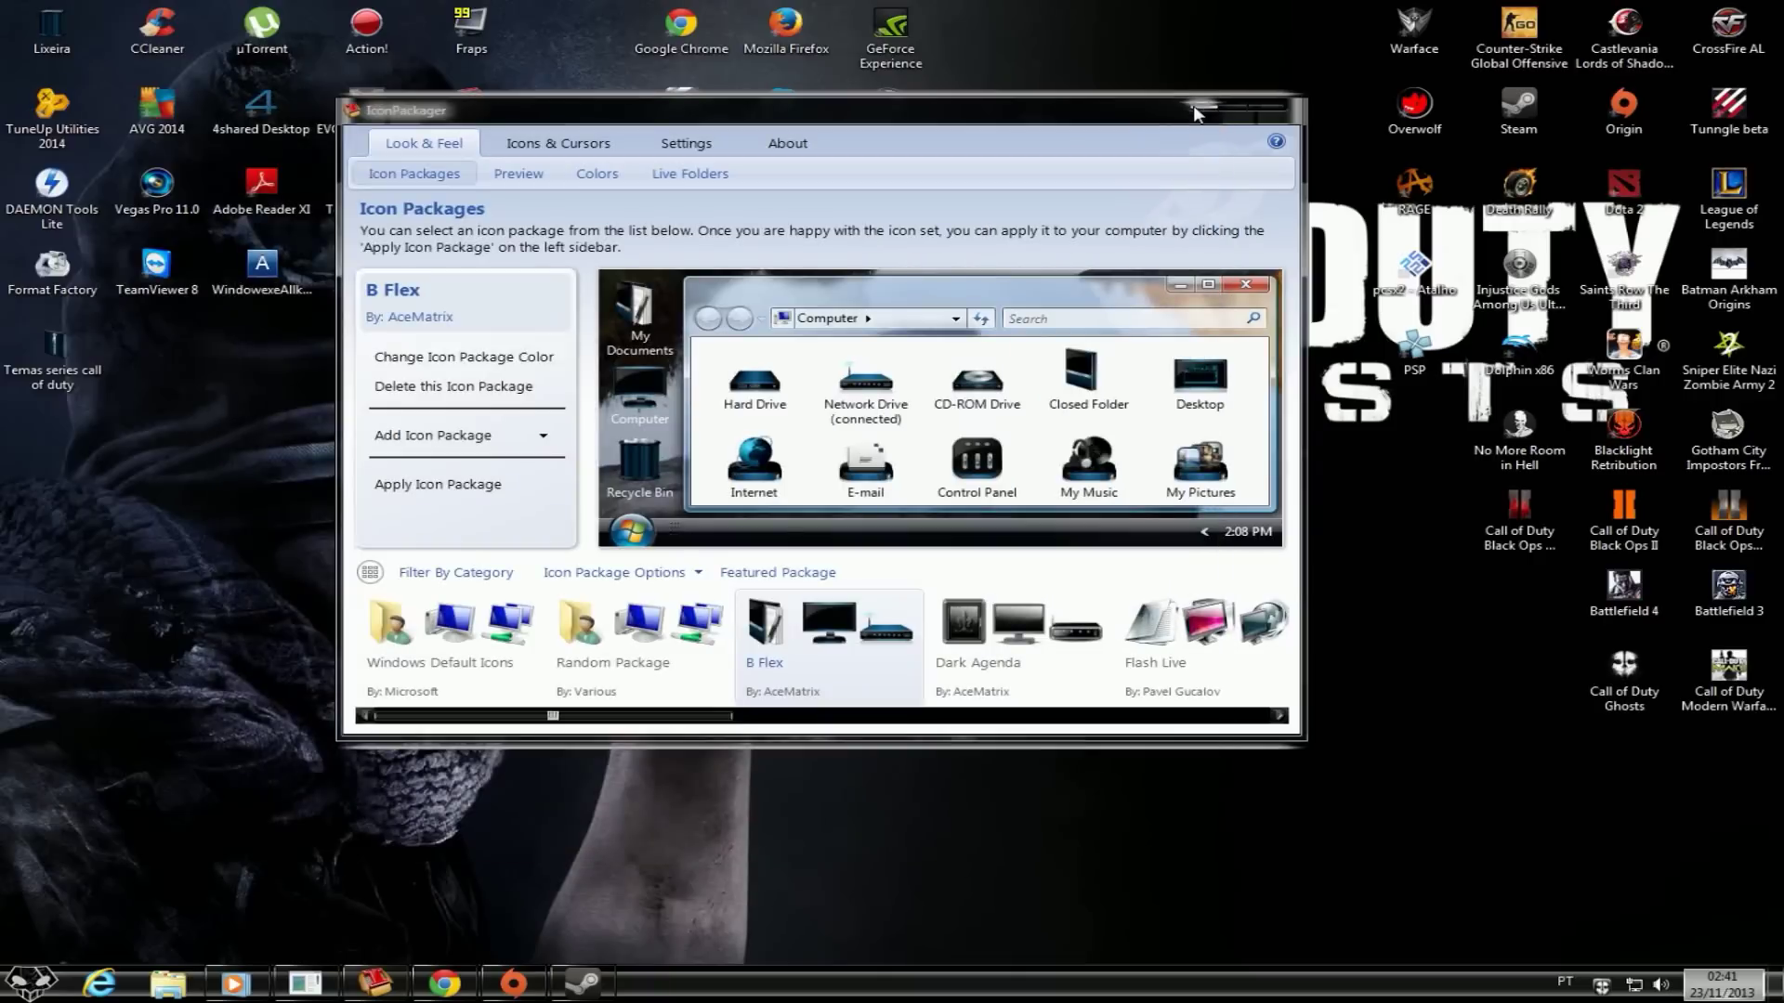
left_click(1274, 109)
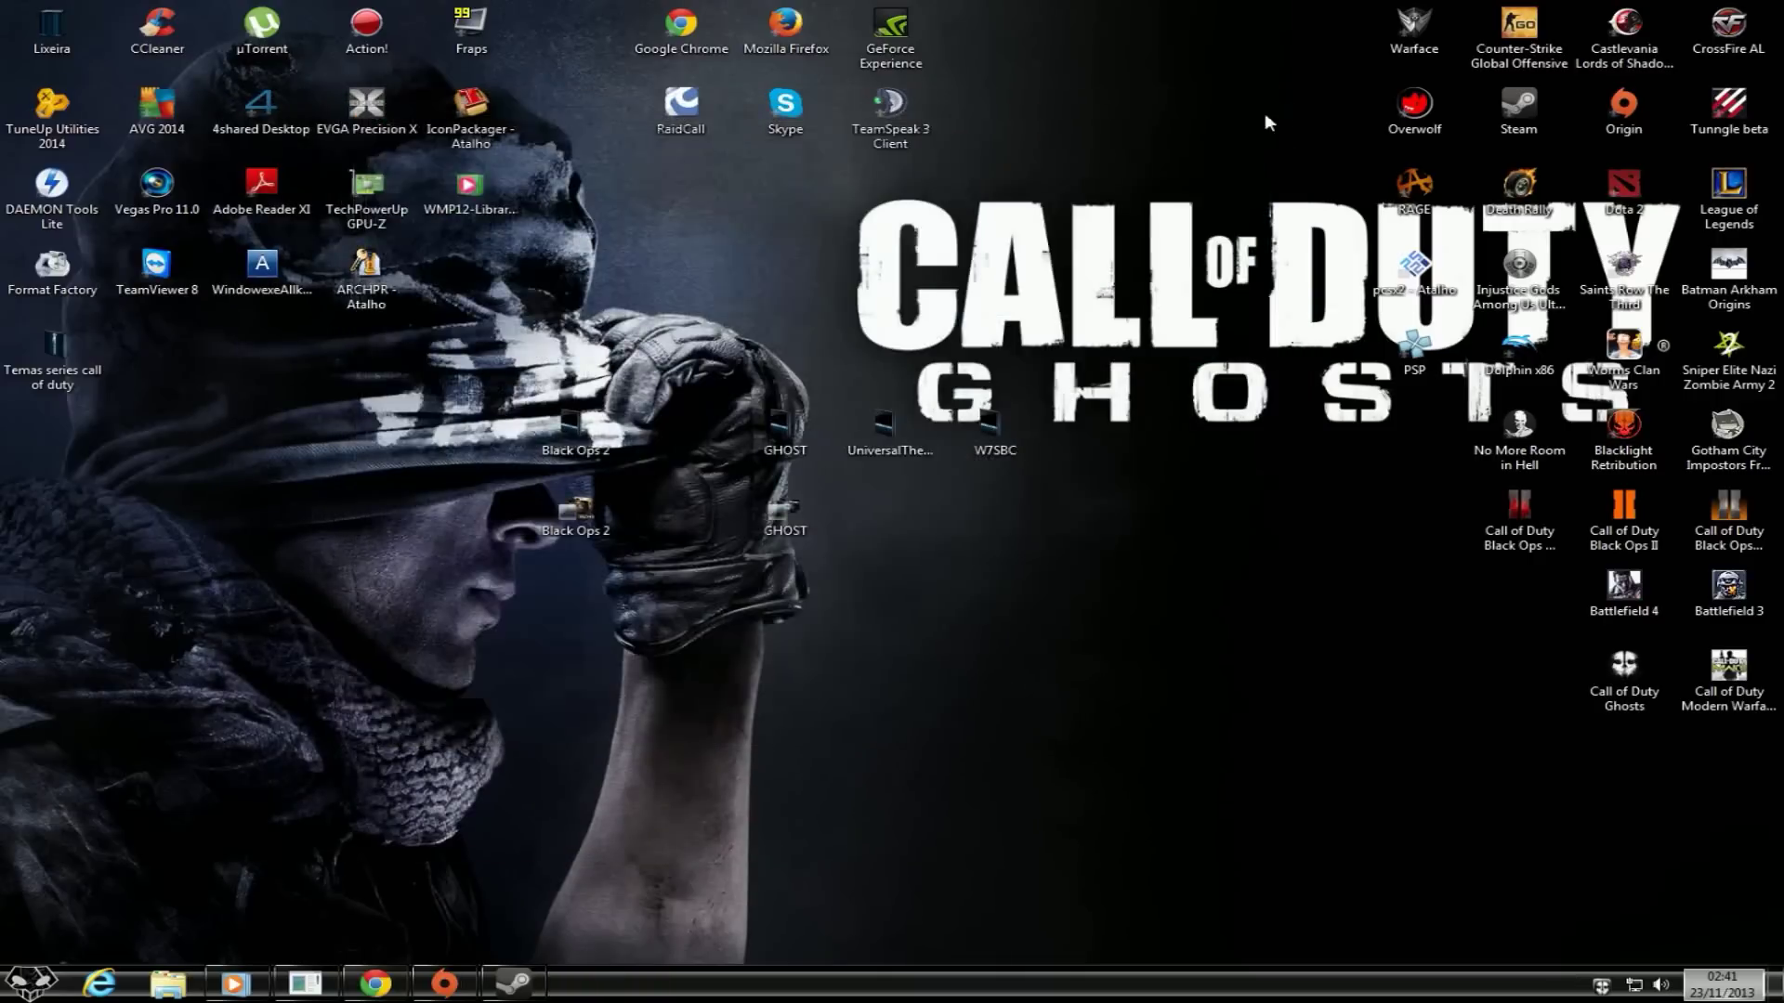
left_click(1724, 986)
left_click(1724, 987)
- Switch to Chrome, close the WinCustomize page, look over the channel's Facebook page and minimize the browser
left_click(376, 985)
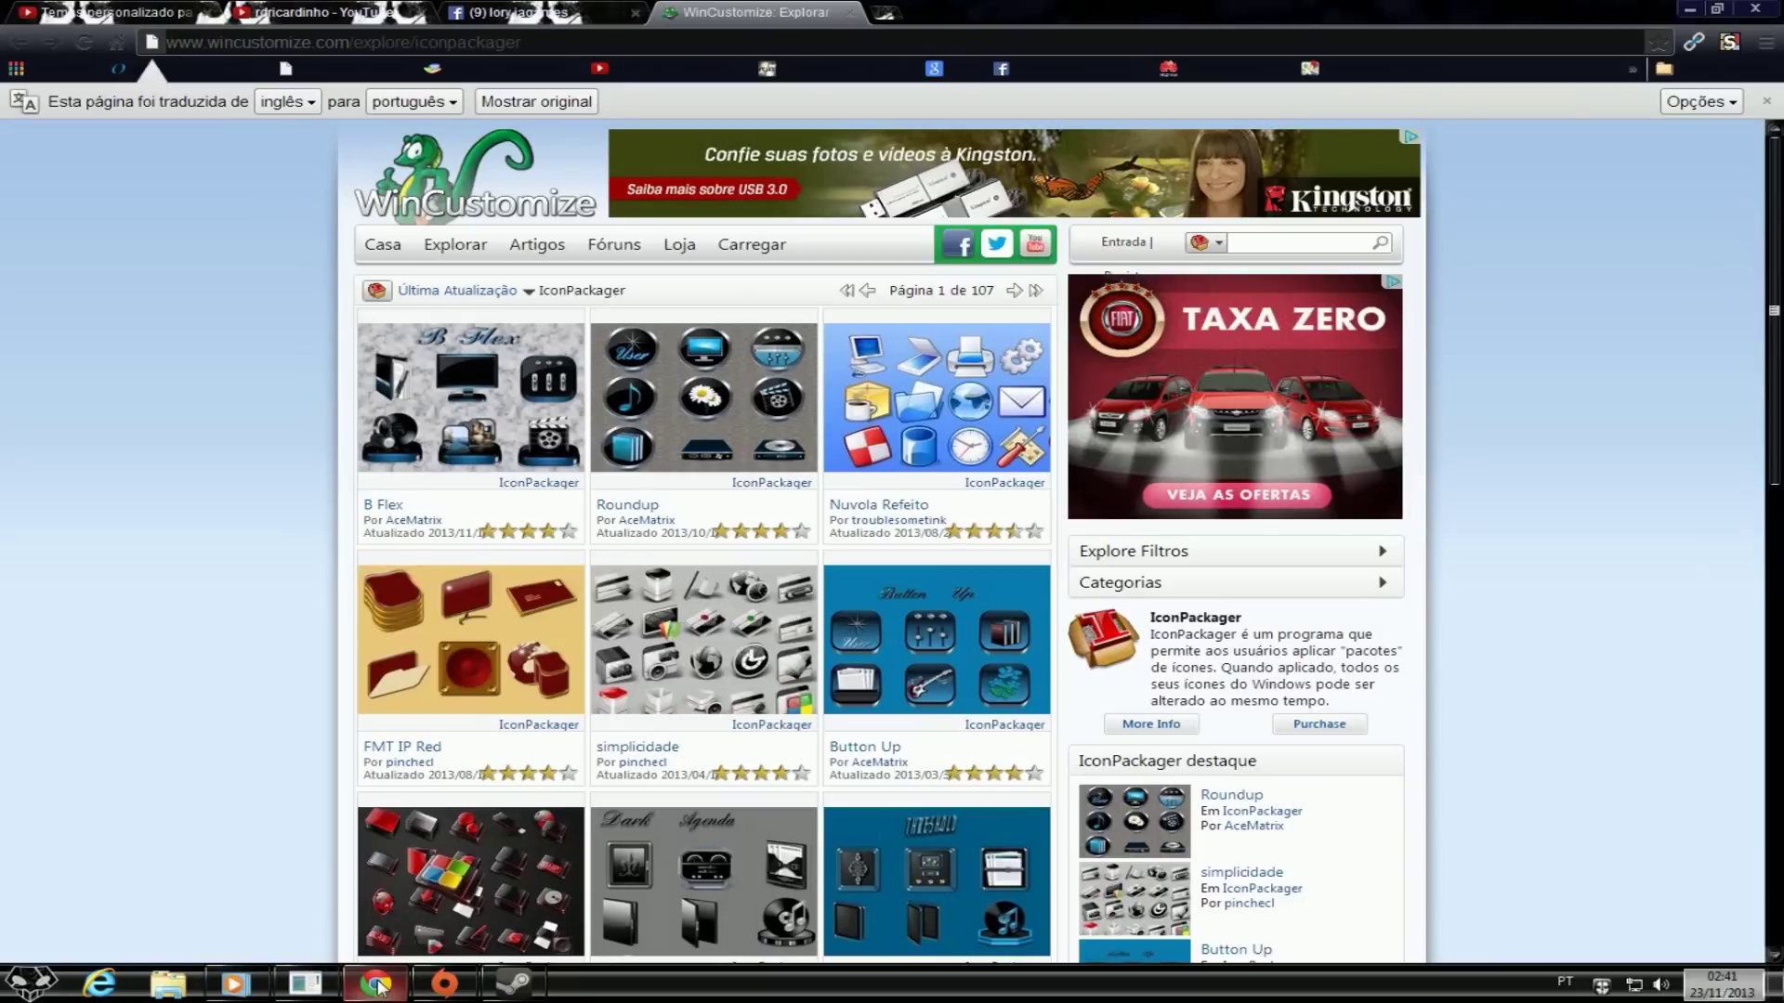
left_click(492, 10)
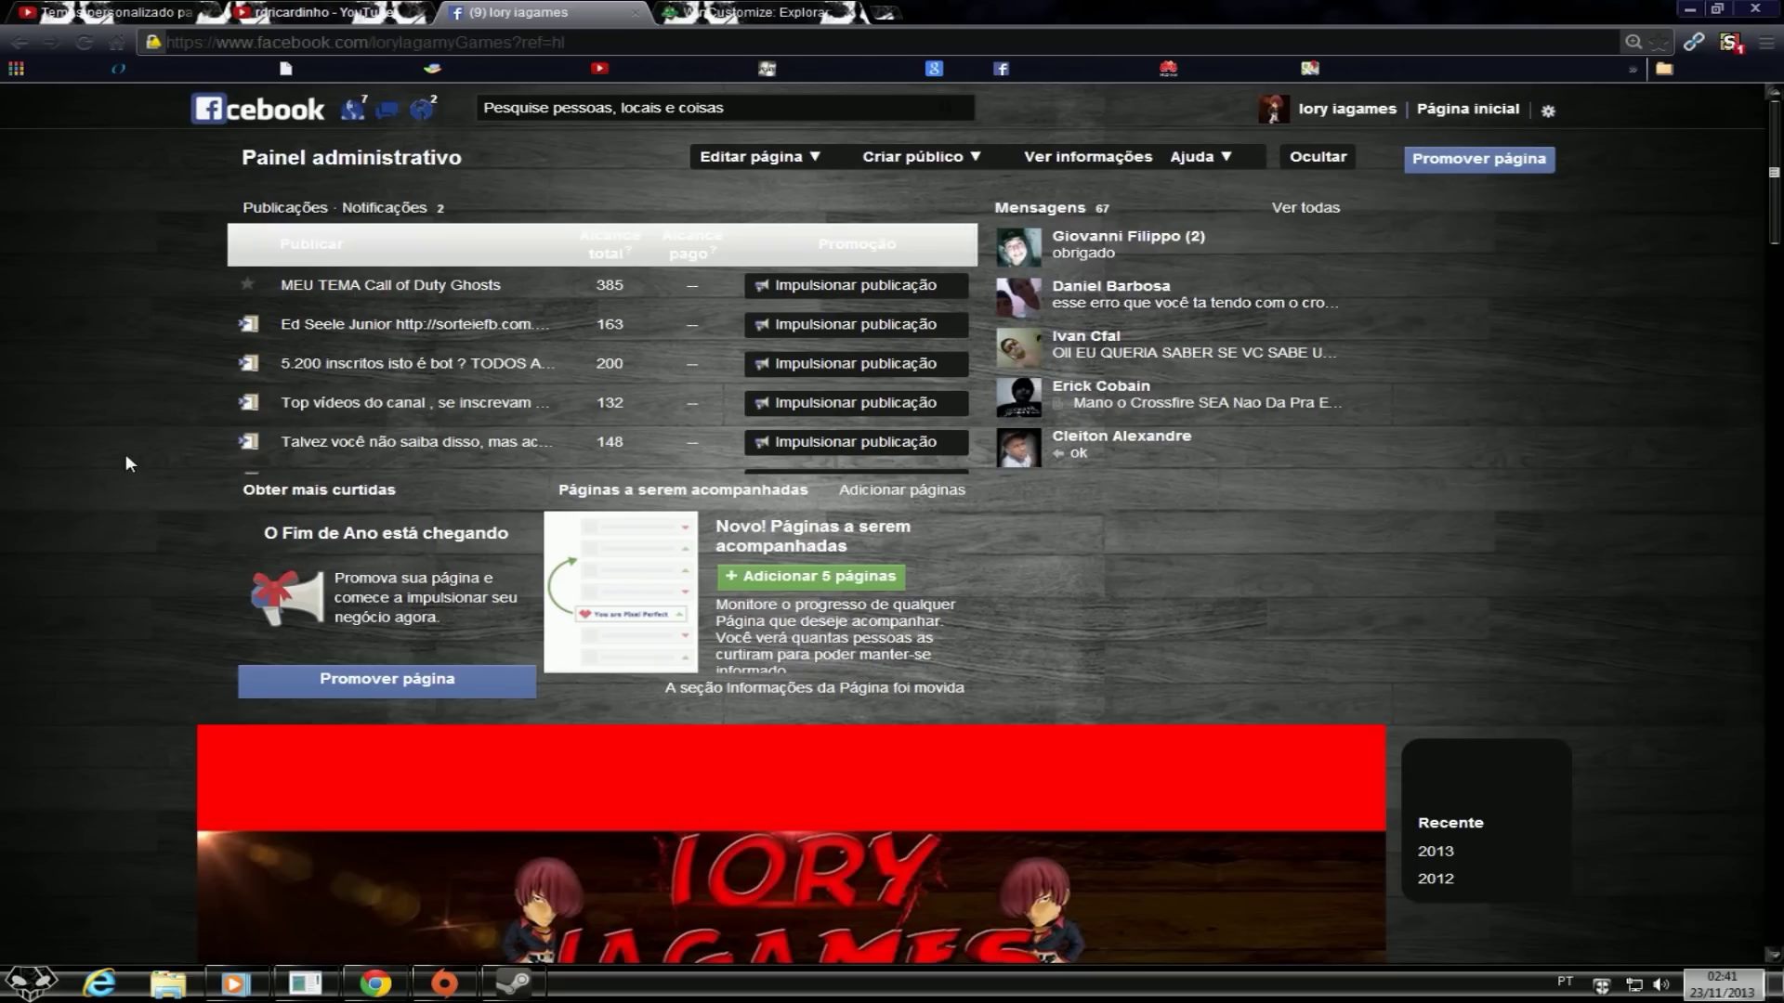
left_click(841, 13)
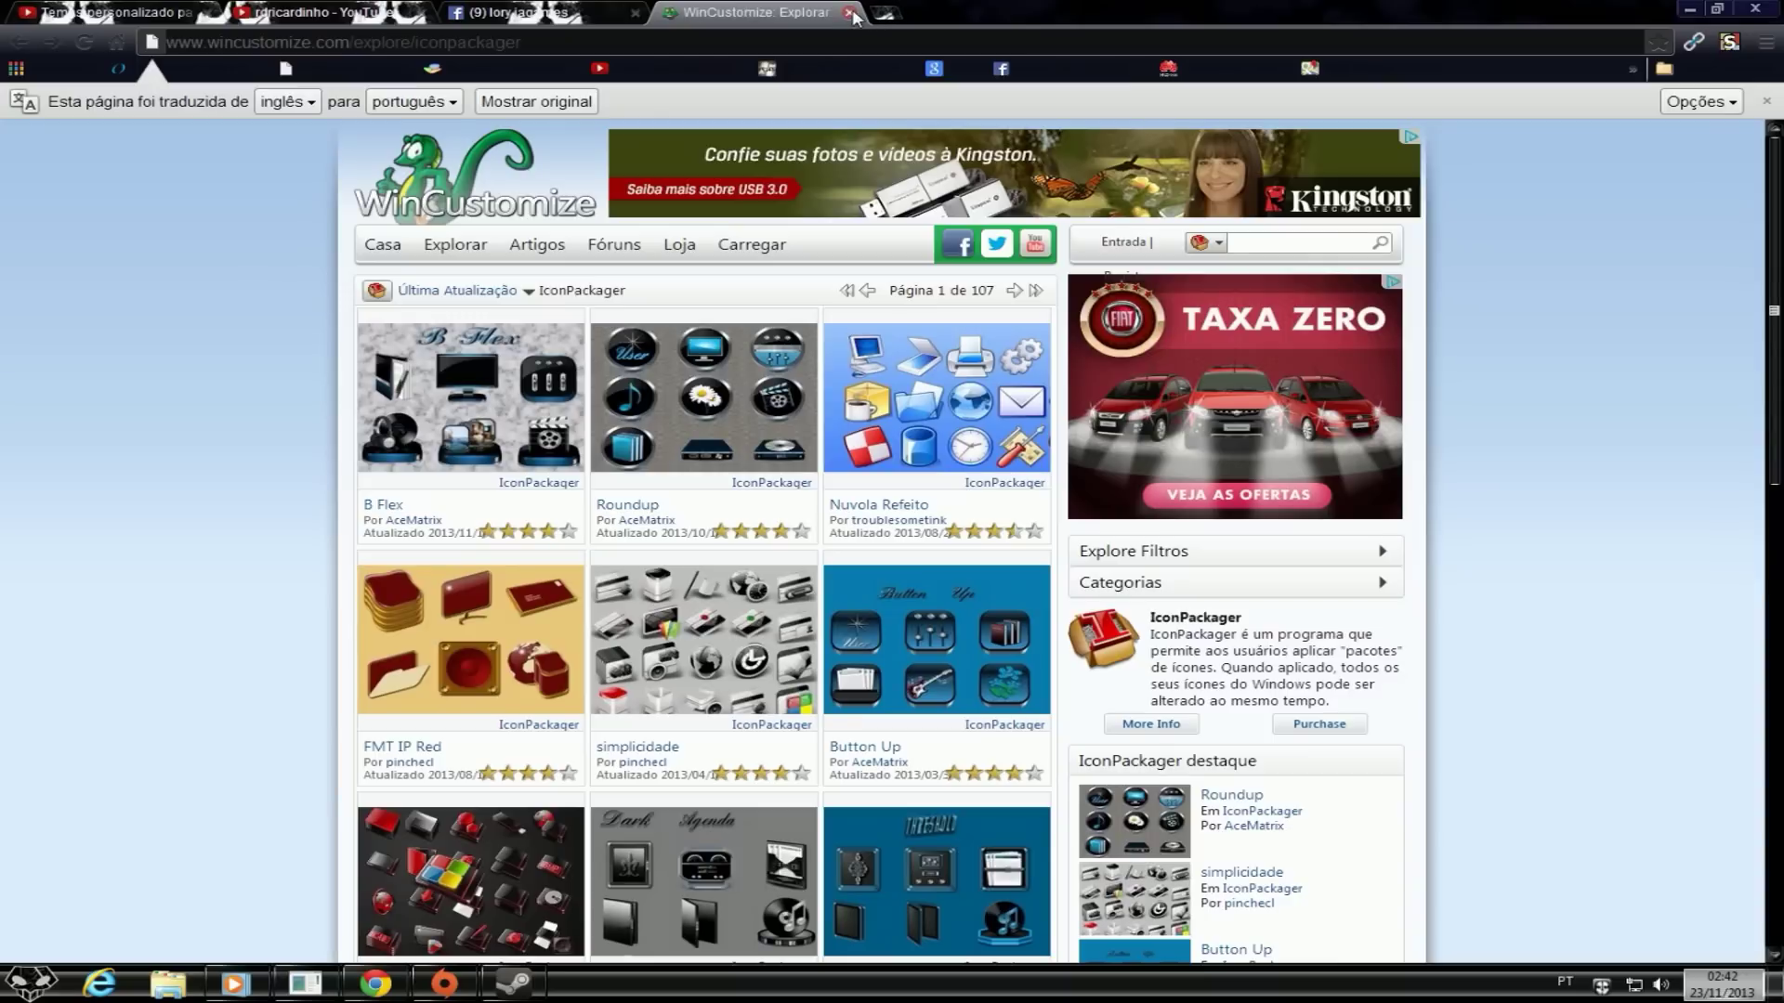
left_click(850, 13)
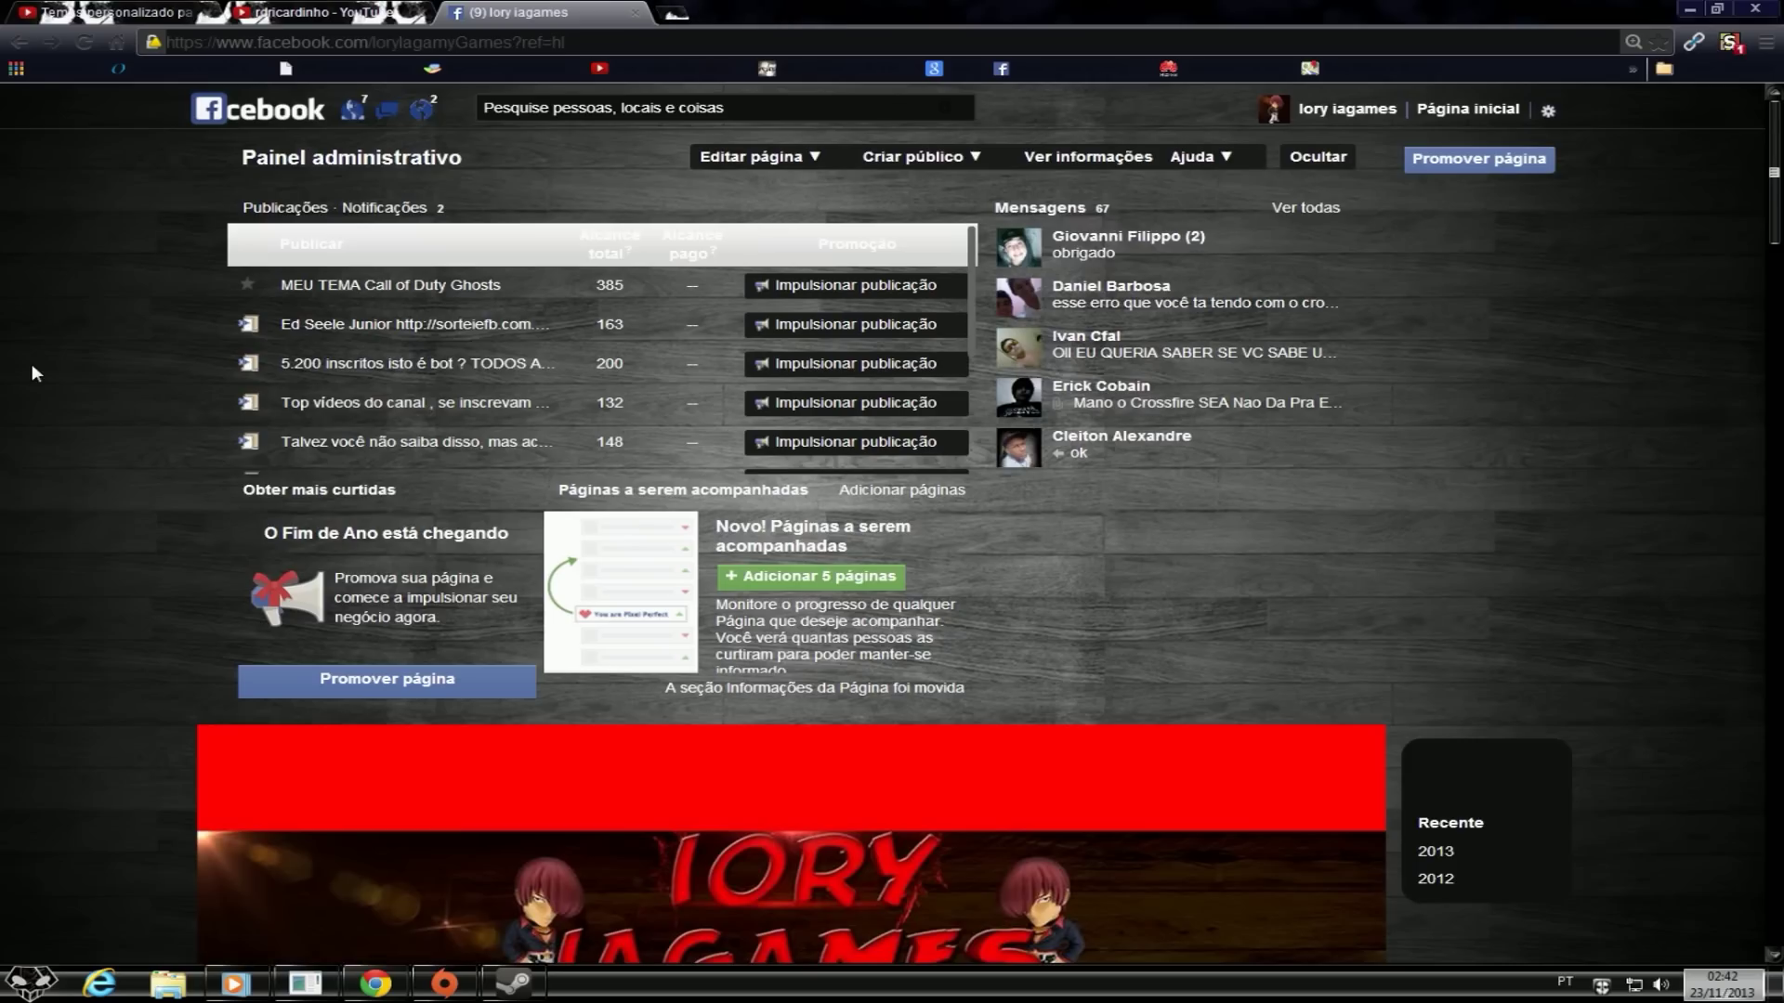
scroll(31, 364, "down", 13)
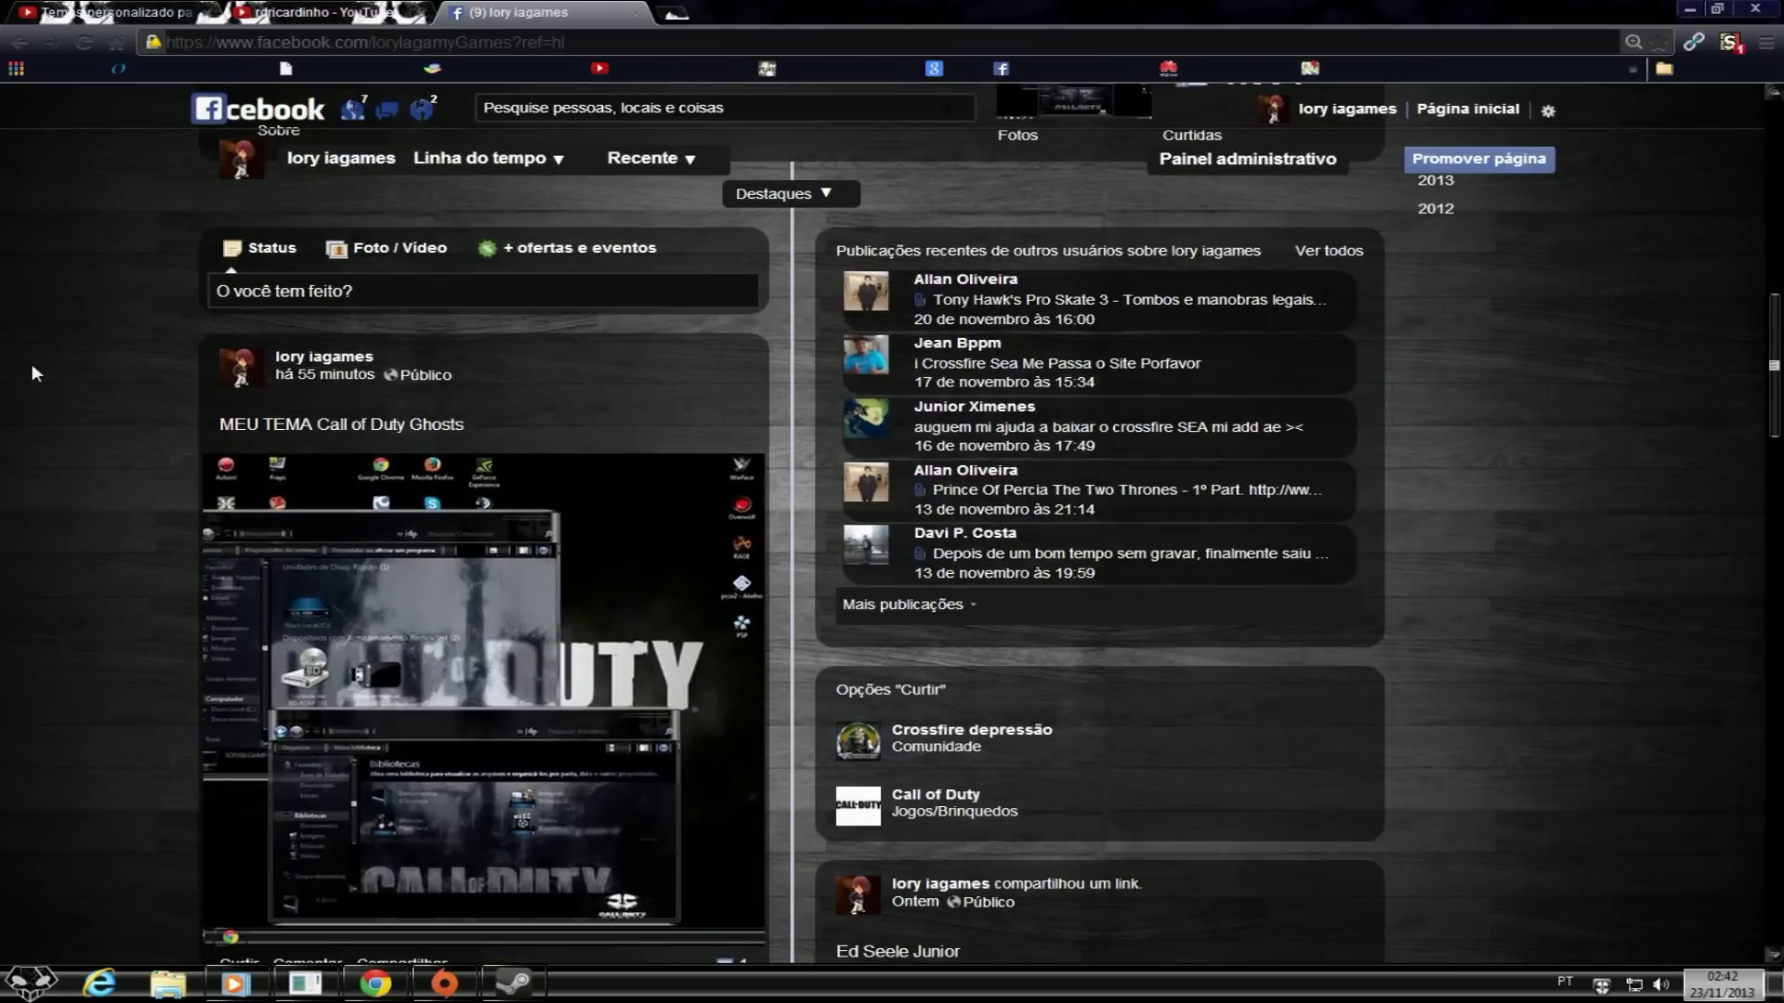
scroll(31, 364, "up", 10)
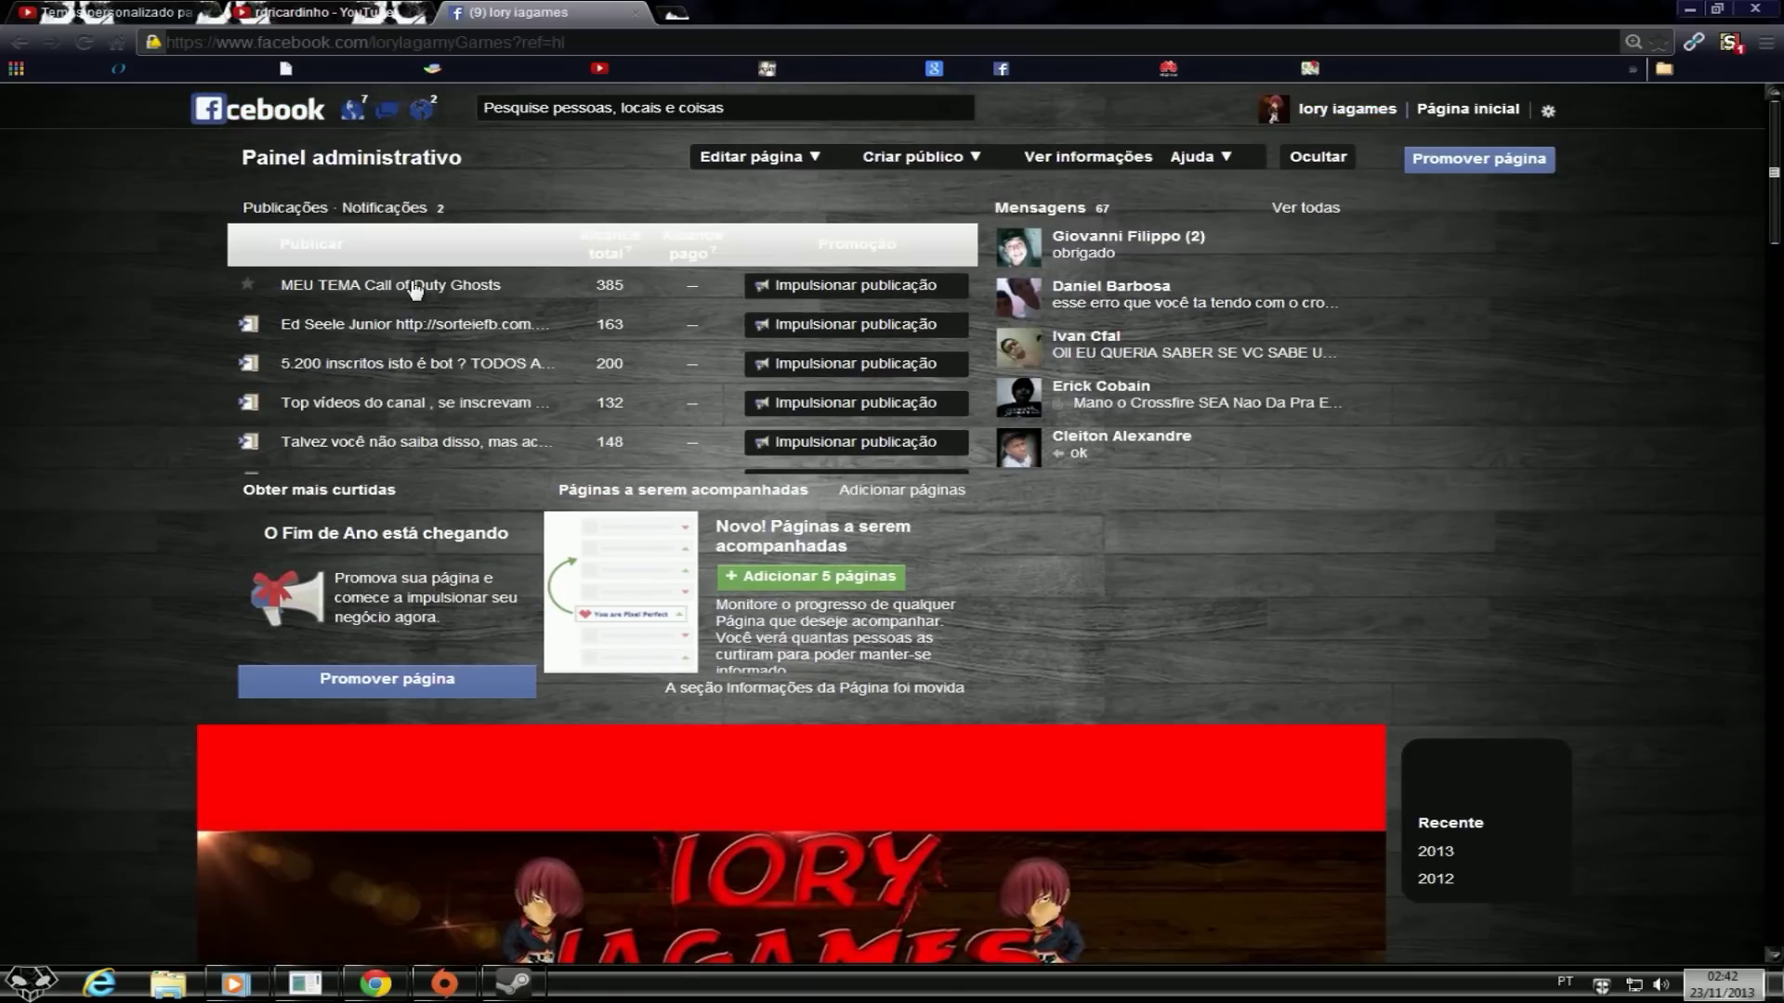
left_click(1690, 8)
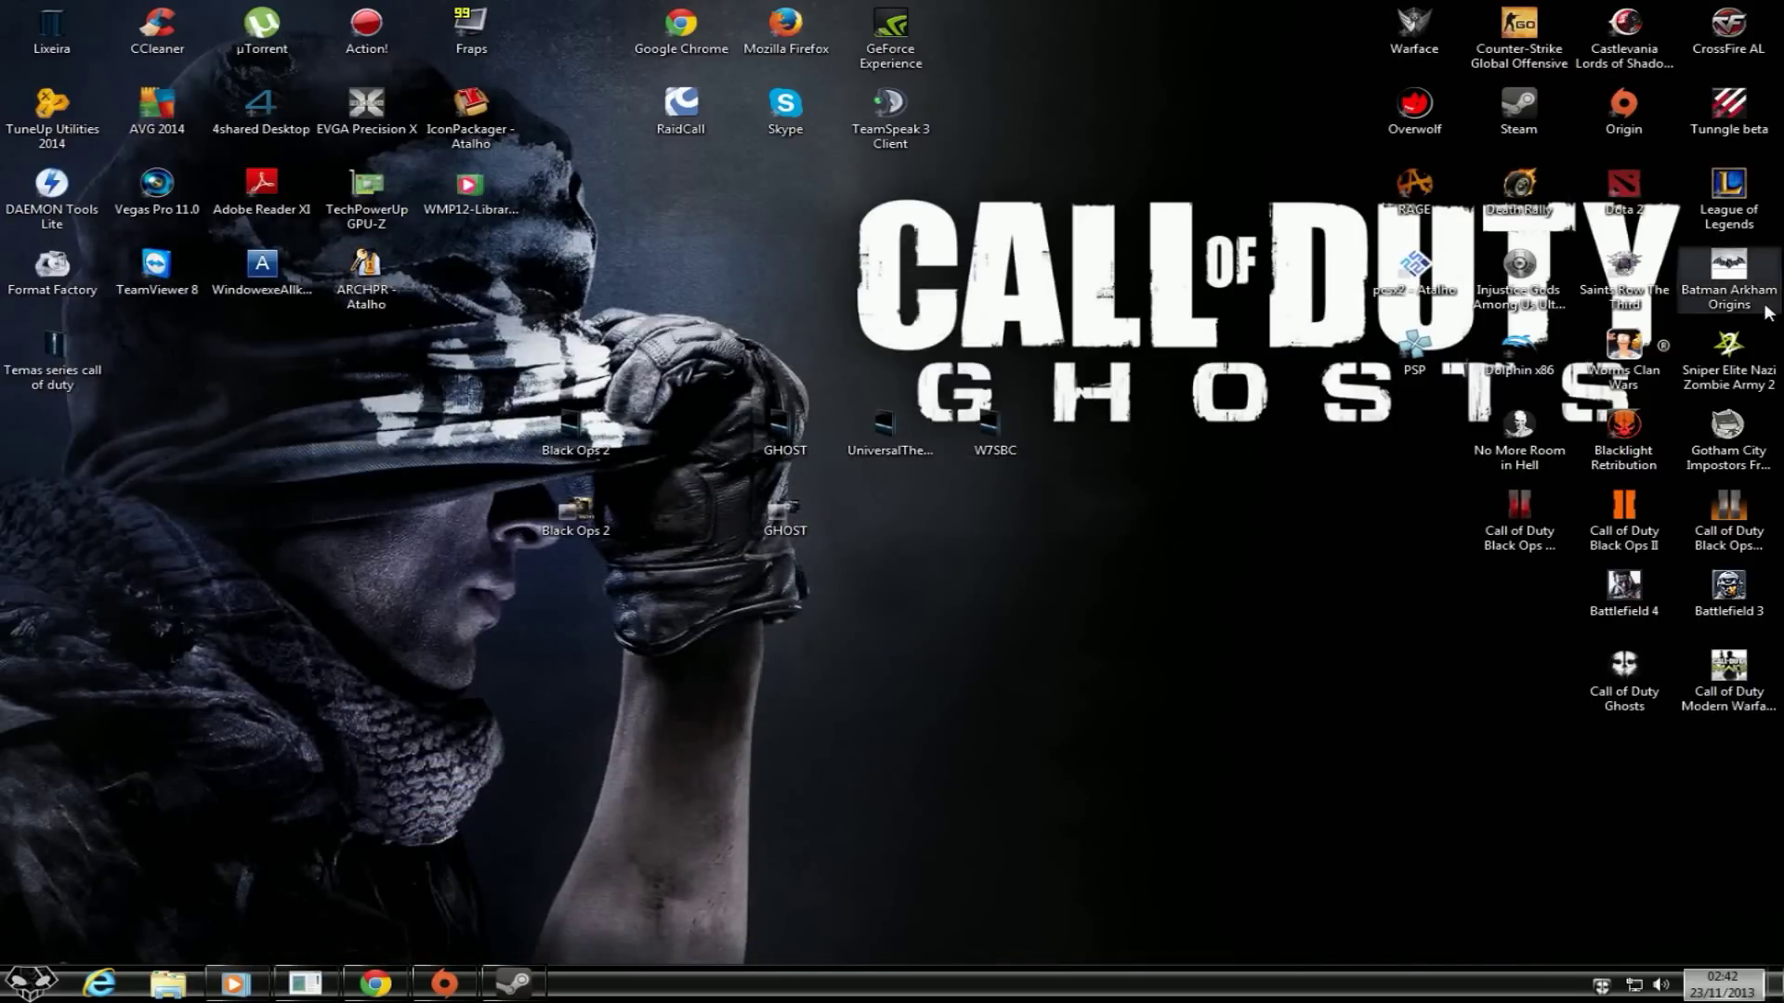
- Switch to Origin and bring up the options for Battlefield 3 Limited Edition in the game library
left_click(446, 982)
right_click(310, 229)
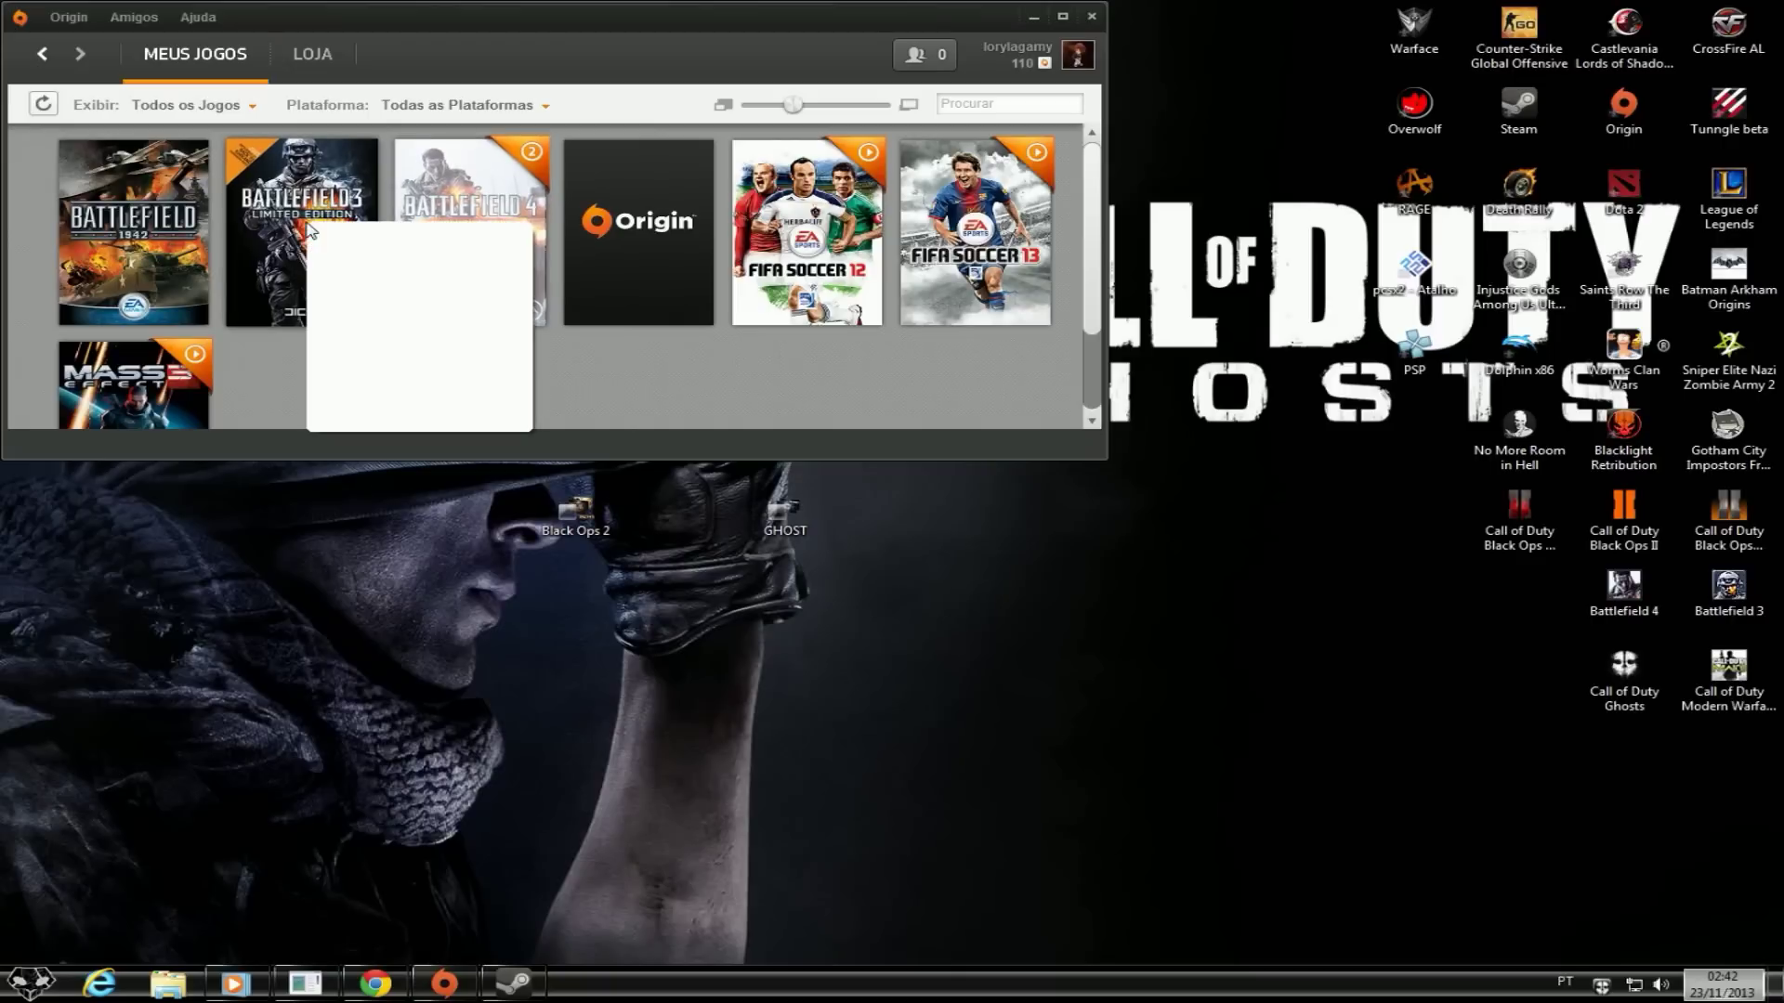